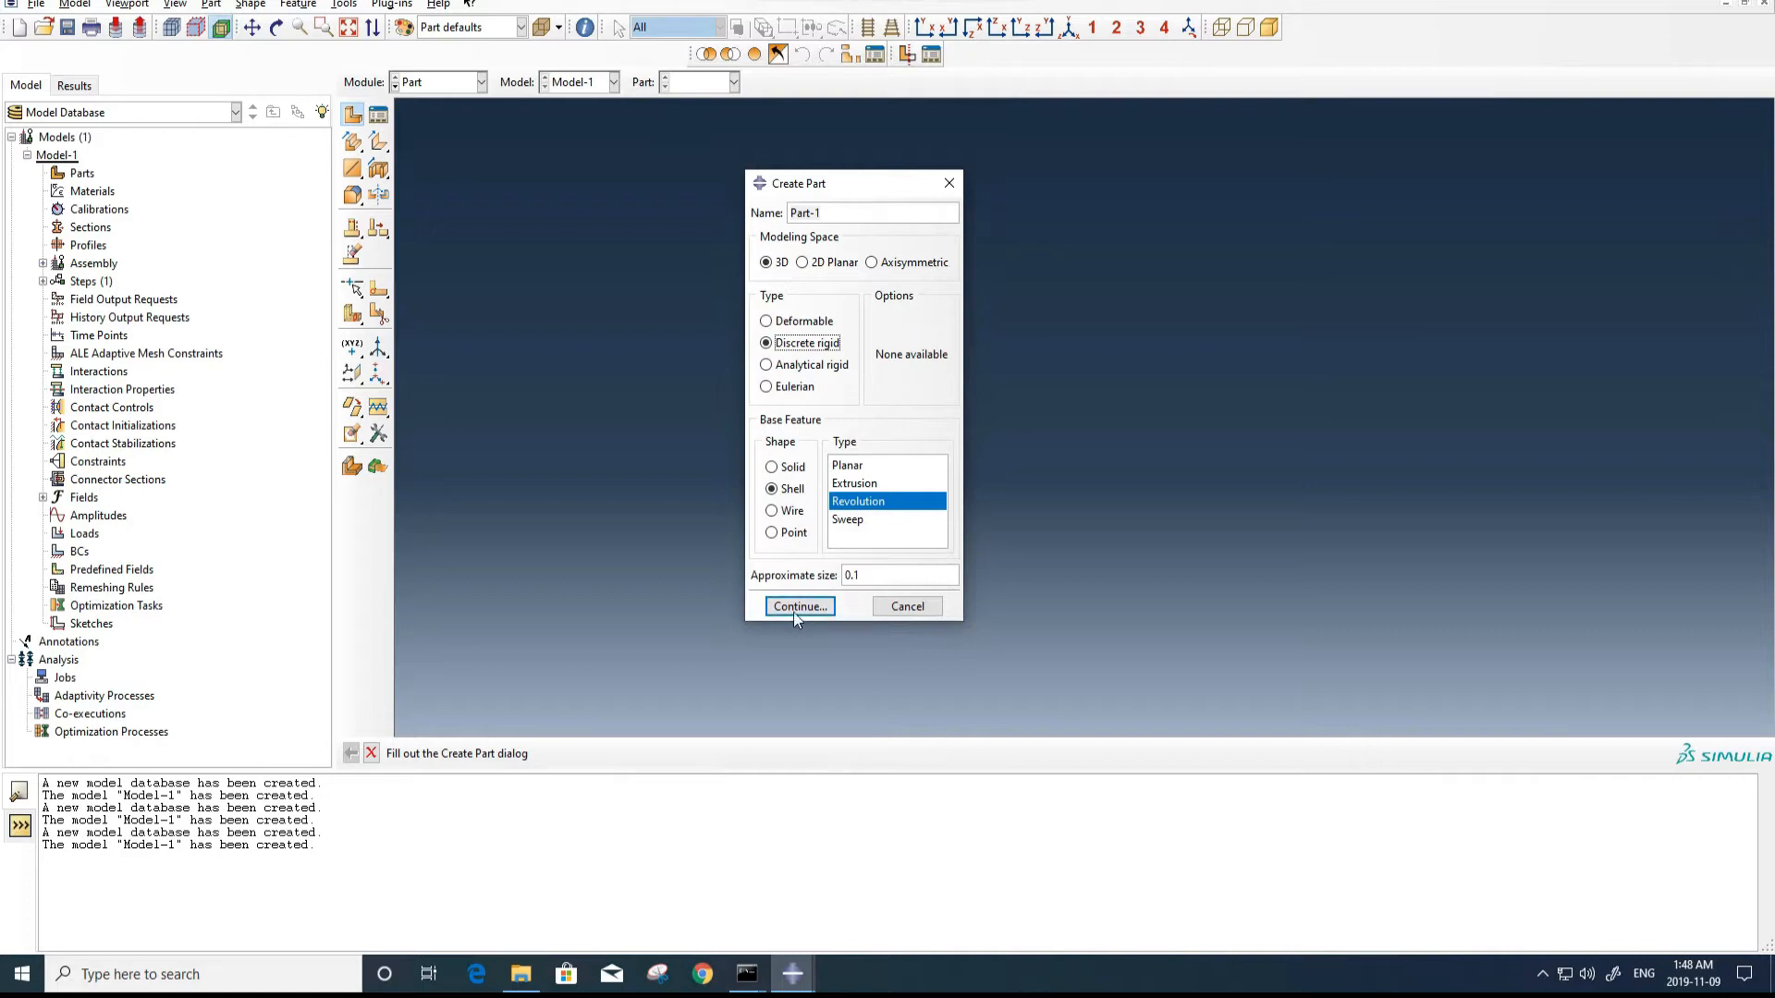
# Start the 3D discrete rigid revolved shell part and sketch connected lines through (0,0), (0.005,0) and (0.005,0.02).
pyautogui.click(795, 607)
pyautogui.click(379, 89)
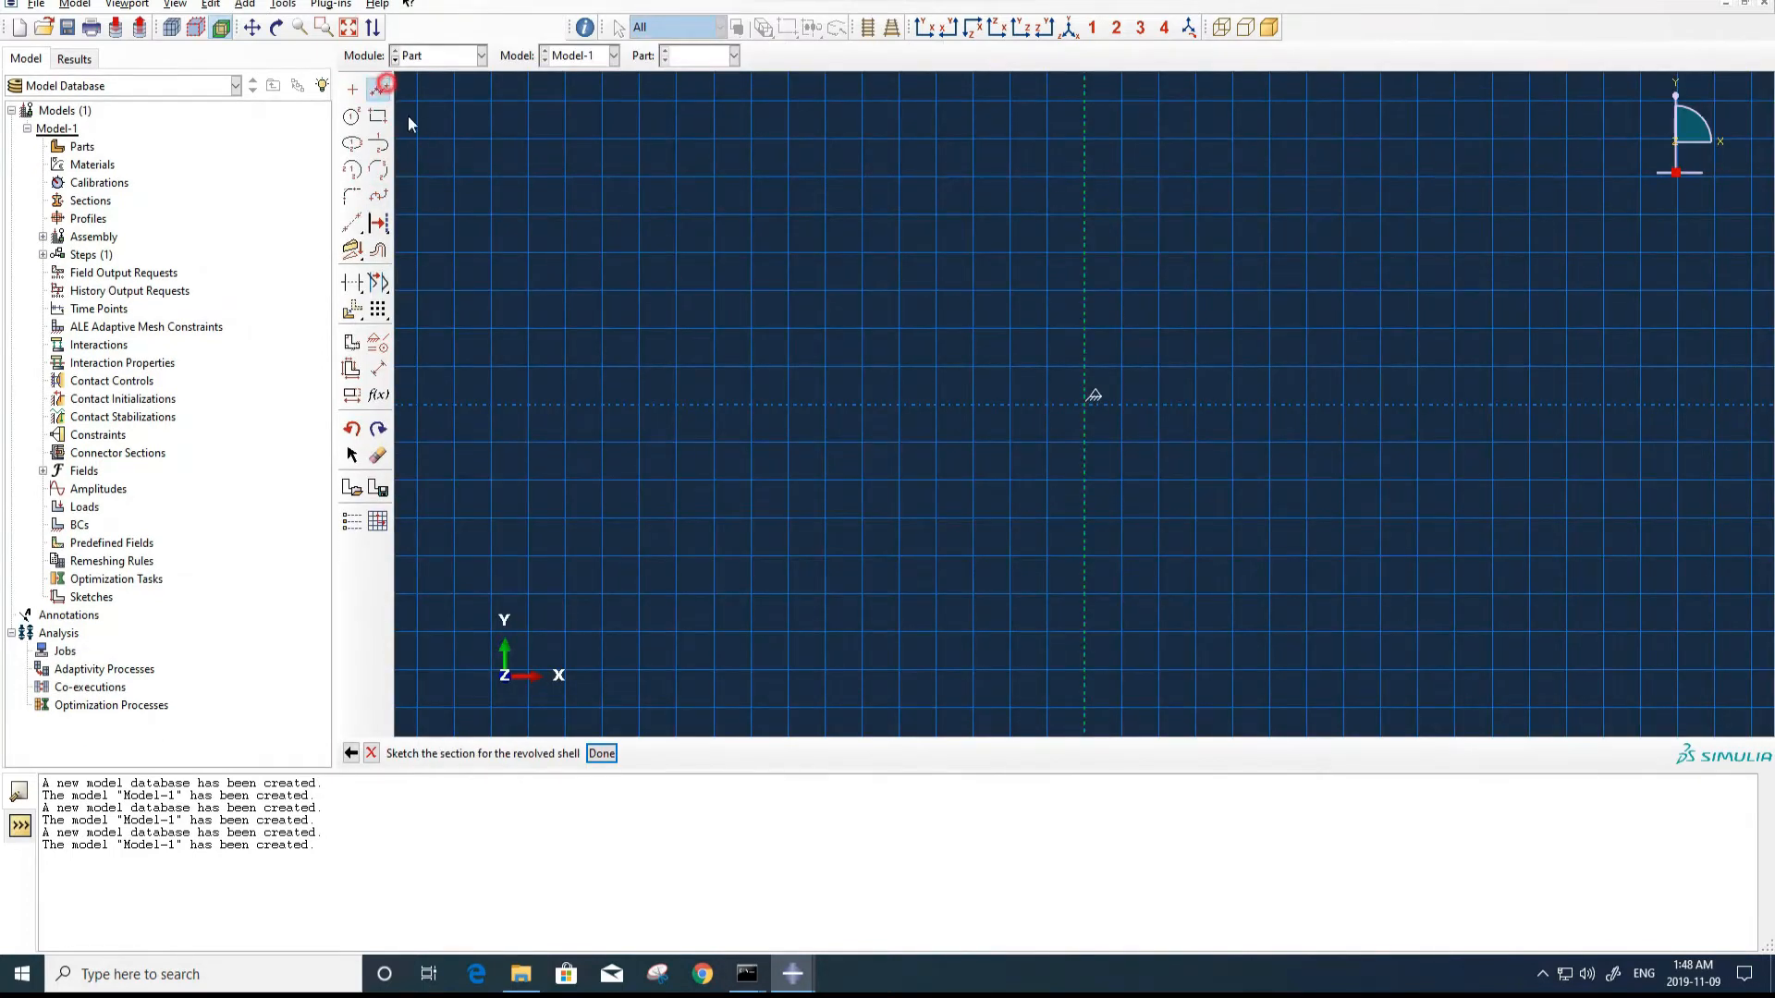
pyautogui.write('0,0')
pyautogui.press('Return')
pyautogui.write('0')
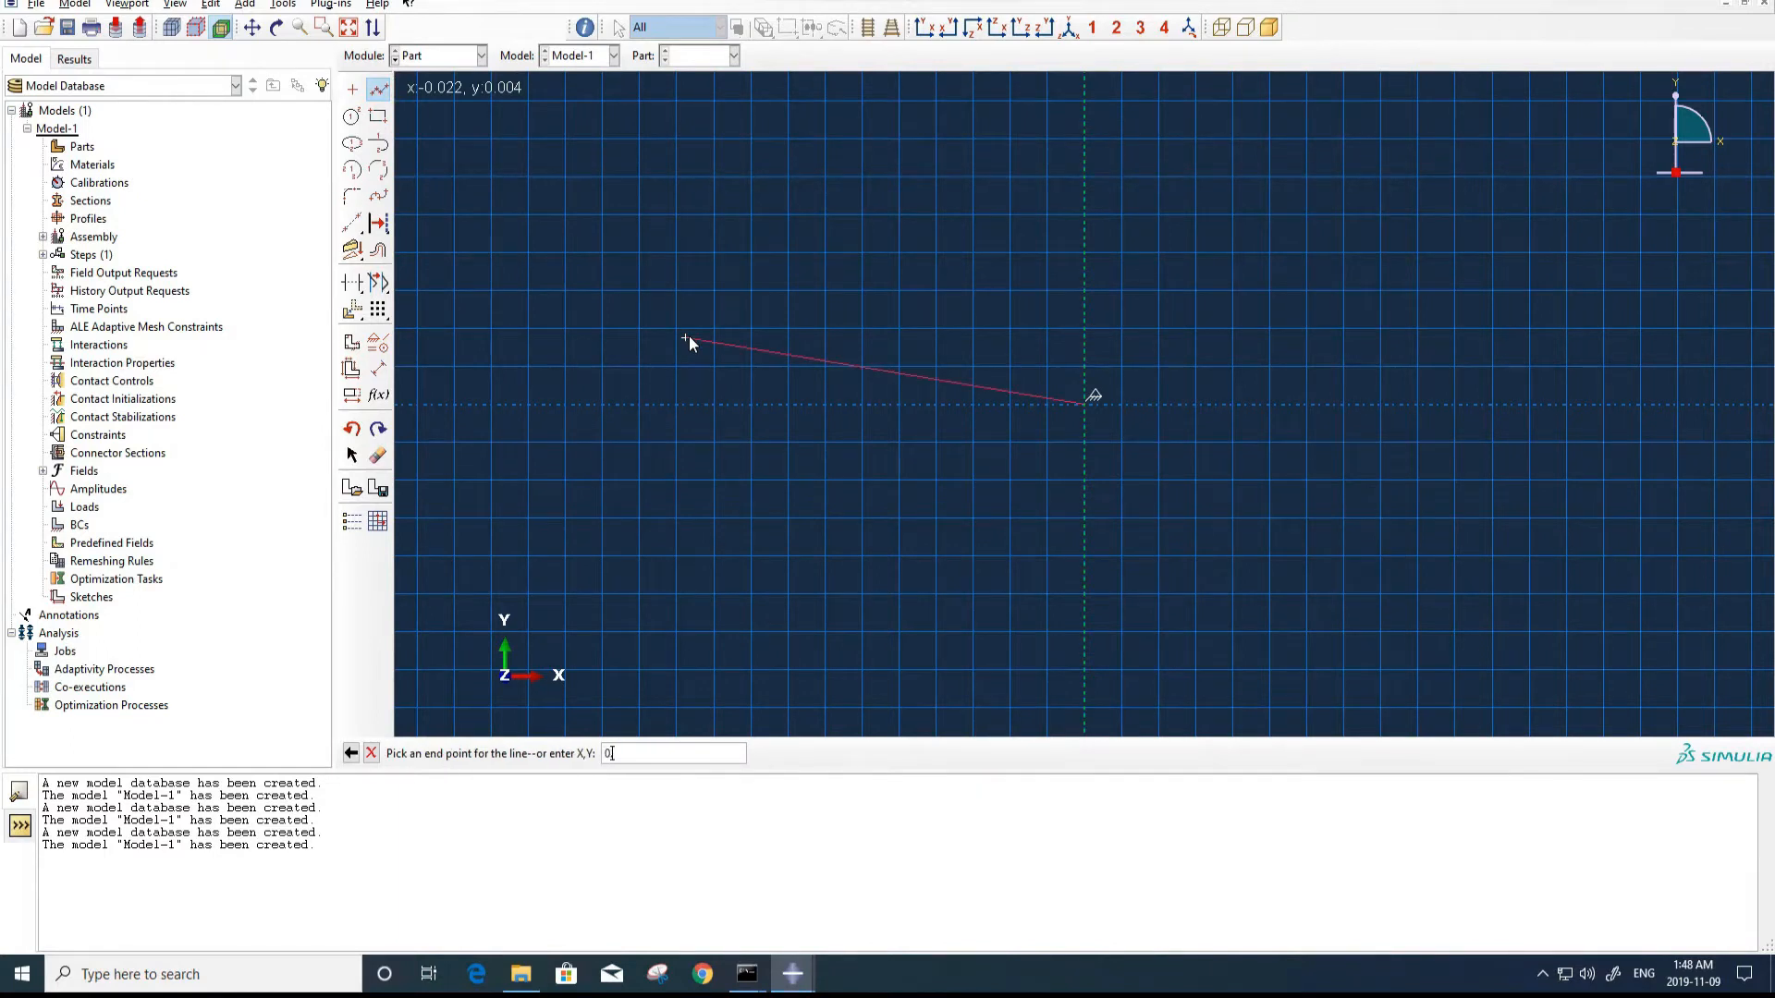
pyautogui.write('.005,0')
pyautogui.press('Return')
pyautogui.write('0.005')
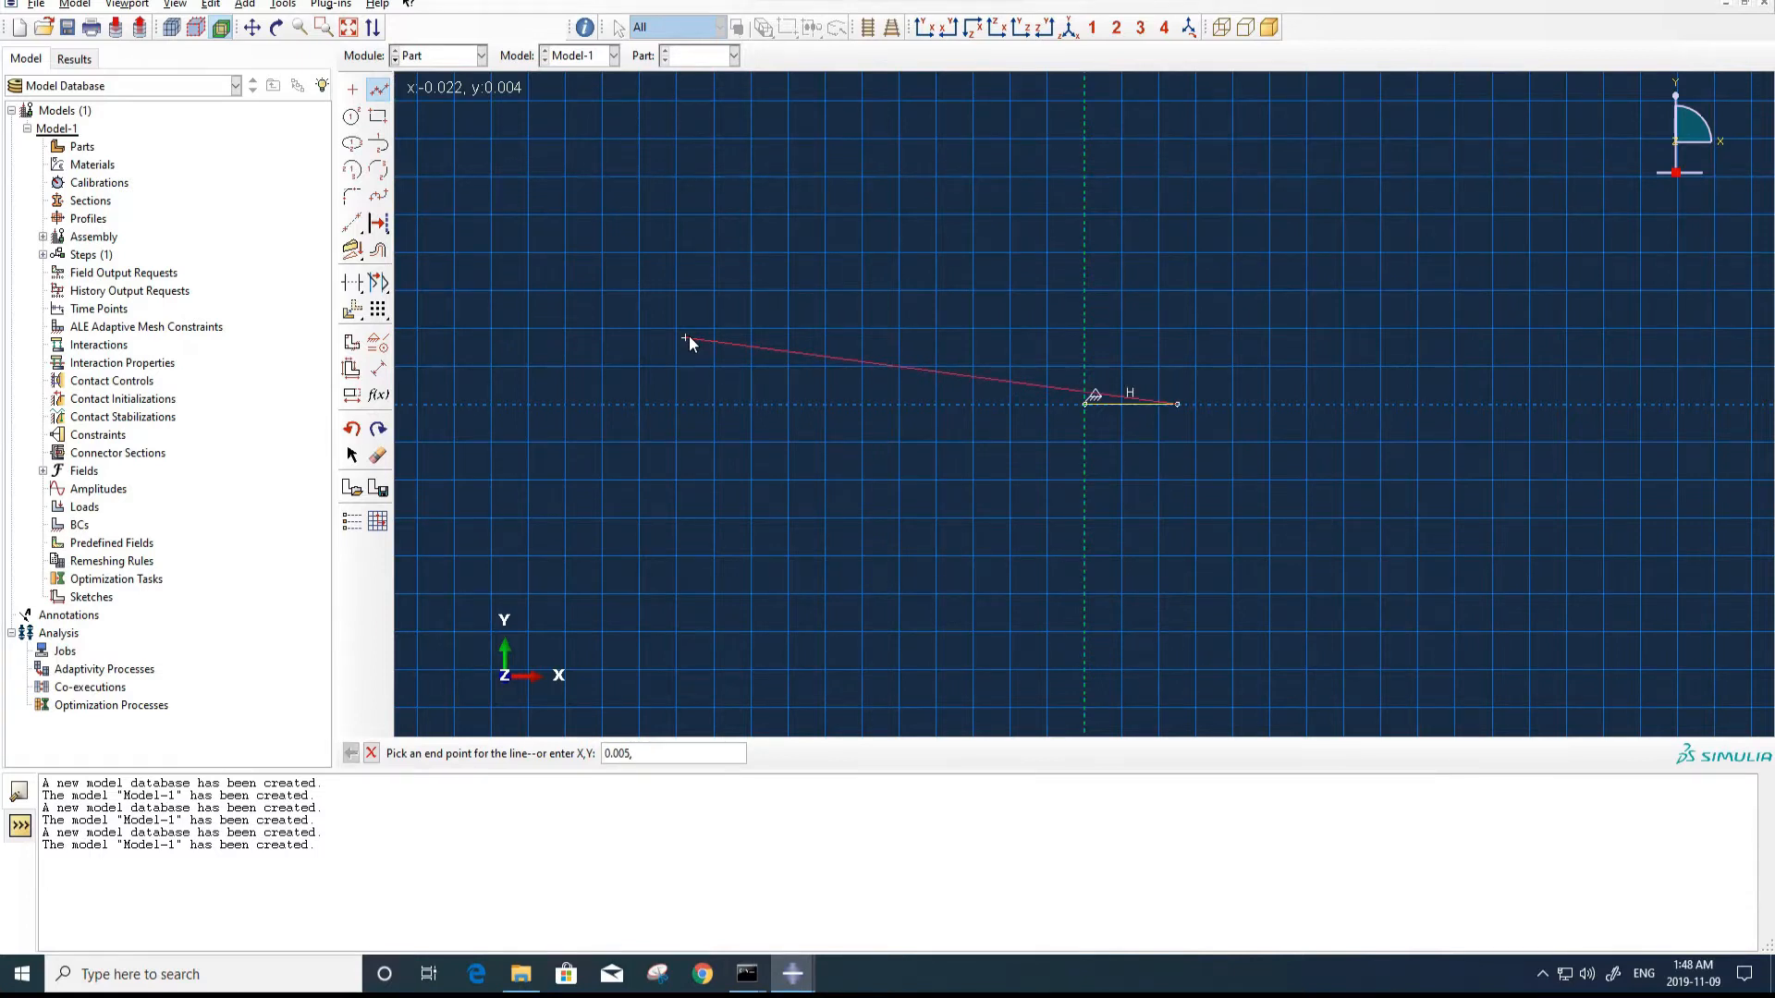
pyautogui.write(',0.02')
pyautogui.press('Return')
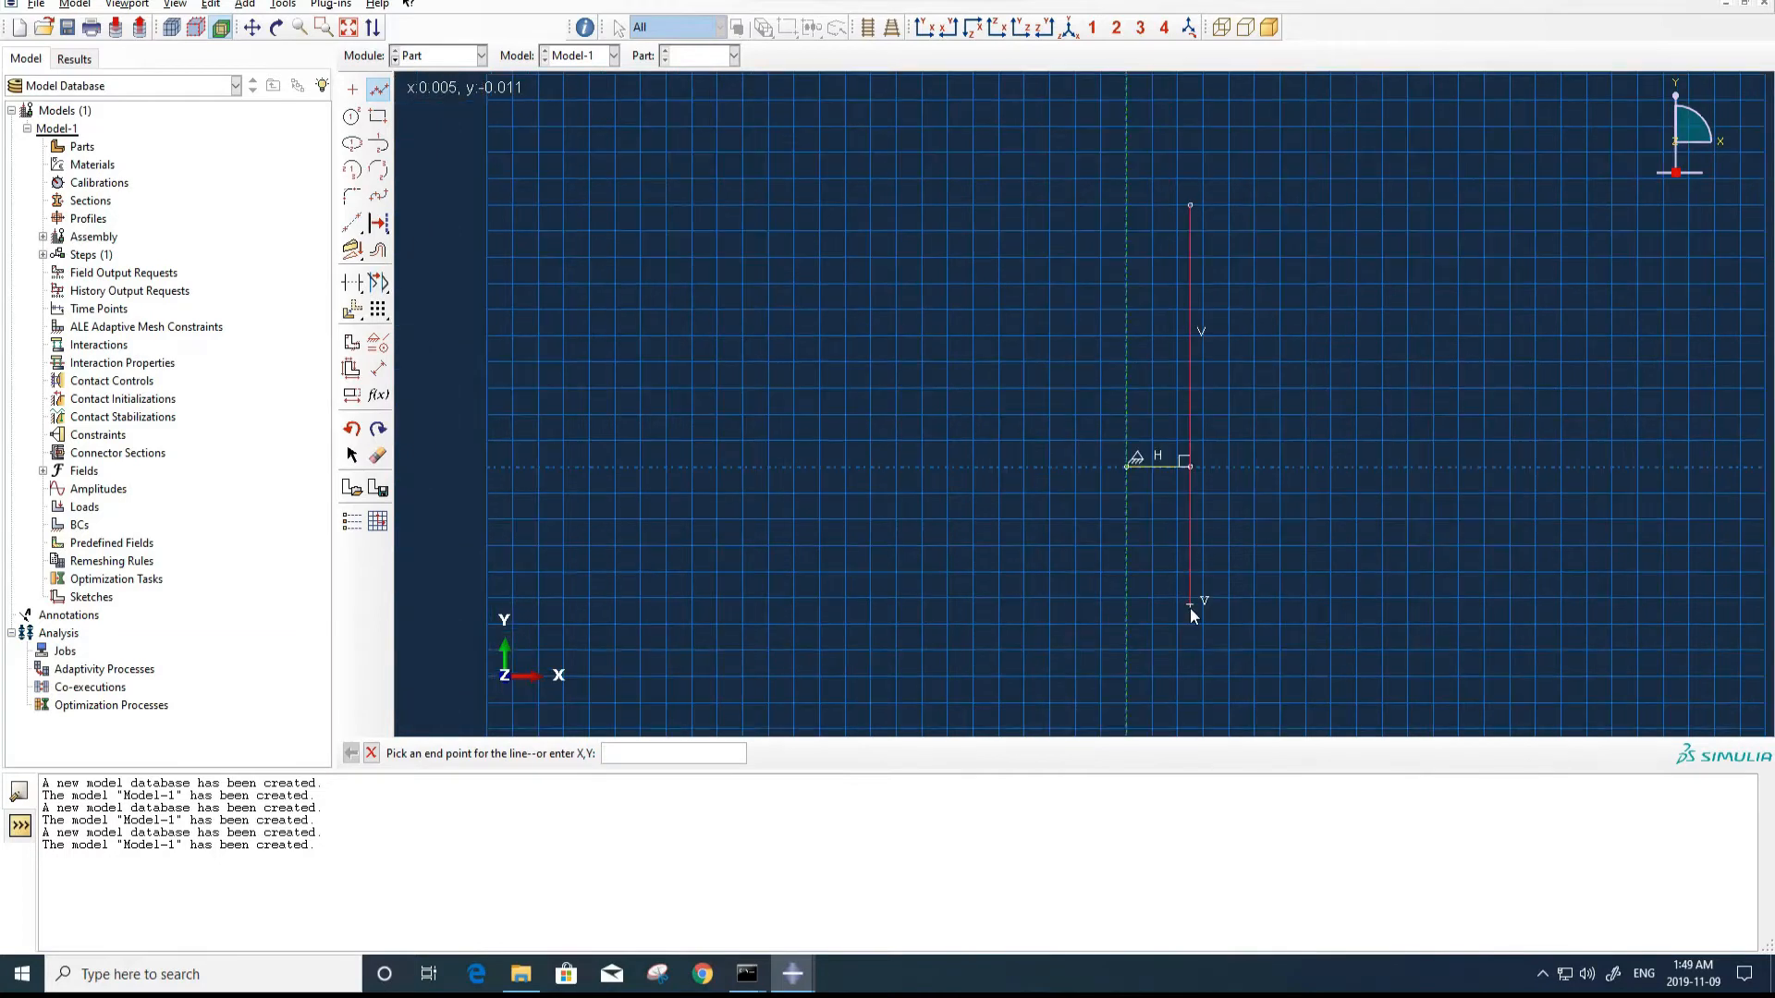
pyautogui.middleClick(1174, 595)
# Sketch an ellipse centred at (0,0.02), passing through the vertical line's upper endpoint and (0.0,0.034).
pyautogui.click(352, 143)
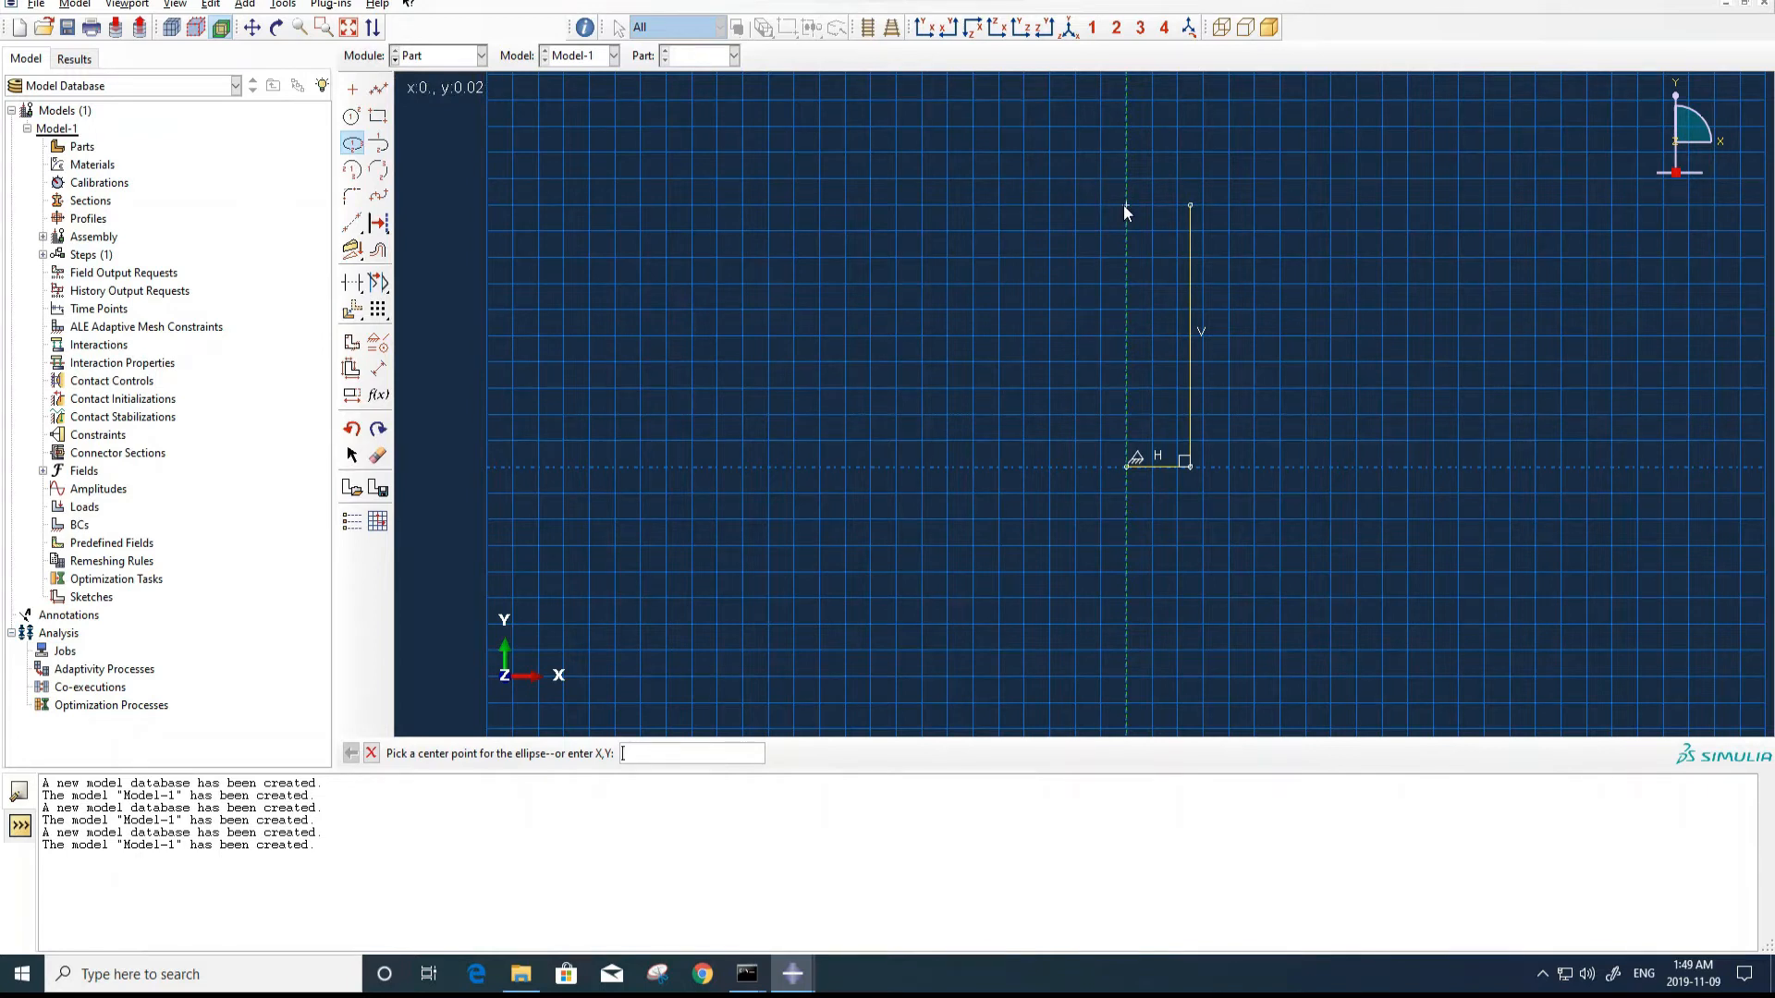
pyautogui.click(1125, 207)
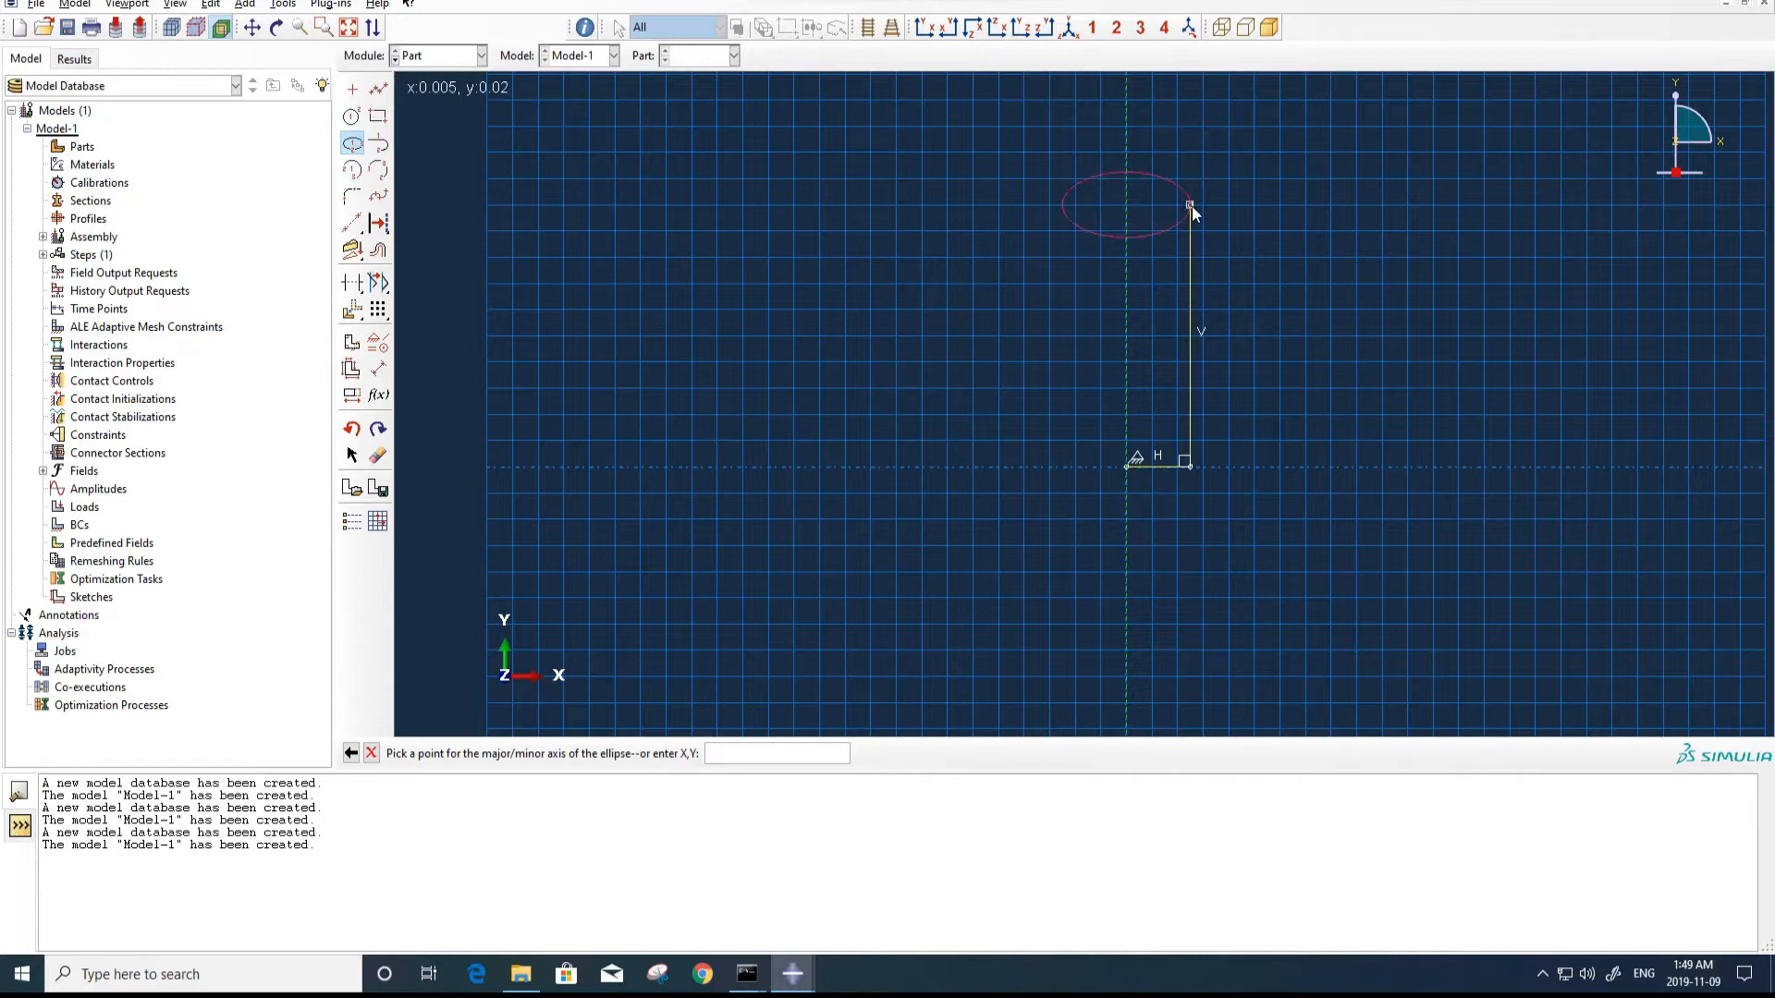
pyautogui.click(1190, 205)
pyautogui.write('0.0,0.034')
pyautogui.press('Return')
# Trim the ellipse to the quarter arc joining the vertical line's upper end to the revolution axis.
pyautogui.click(341, 282)
pyautogui.click(1096, 359)
pyautogui.scroll(3, 1072, 403)
pyautogui.press('Escape')
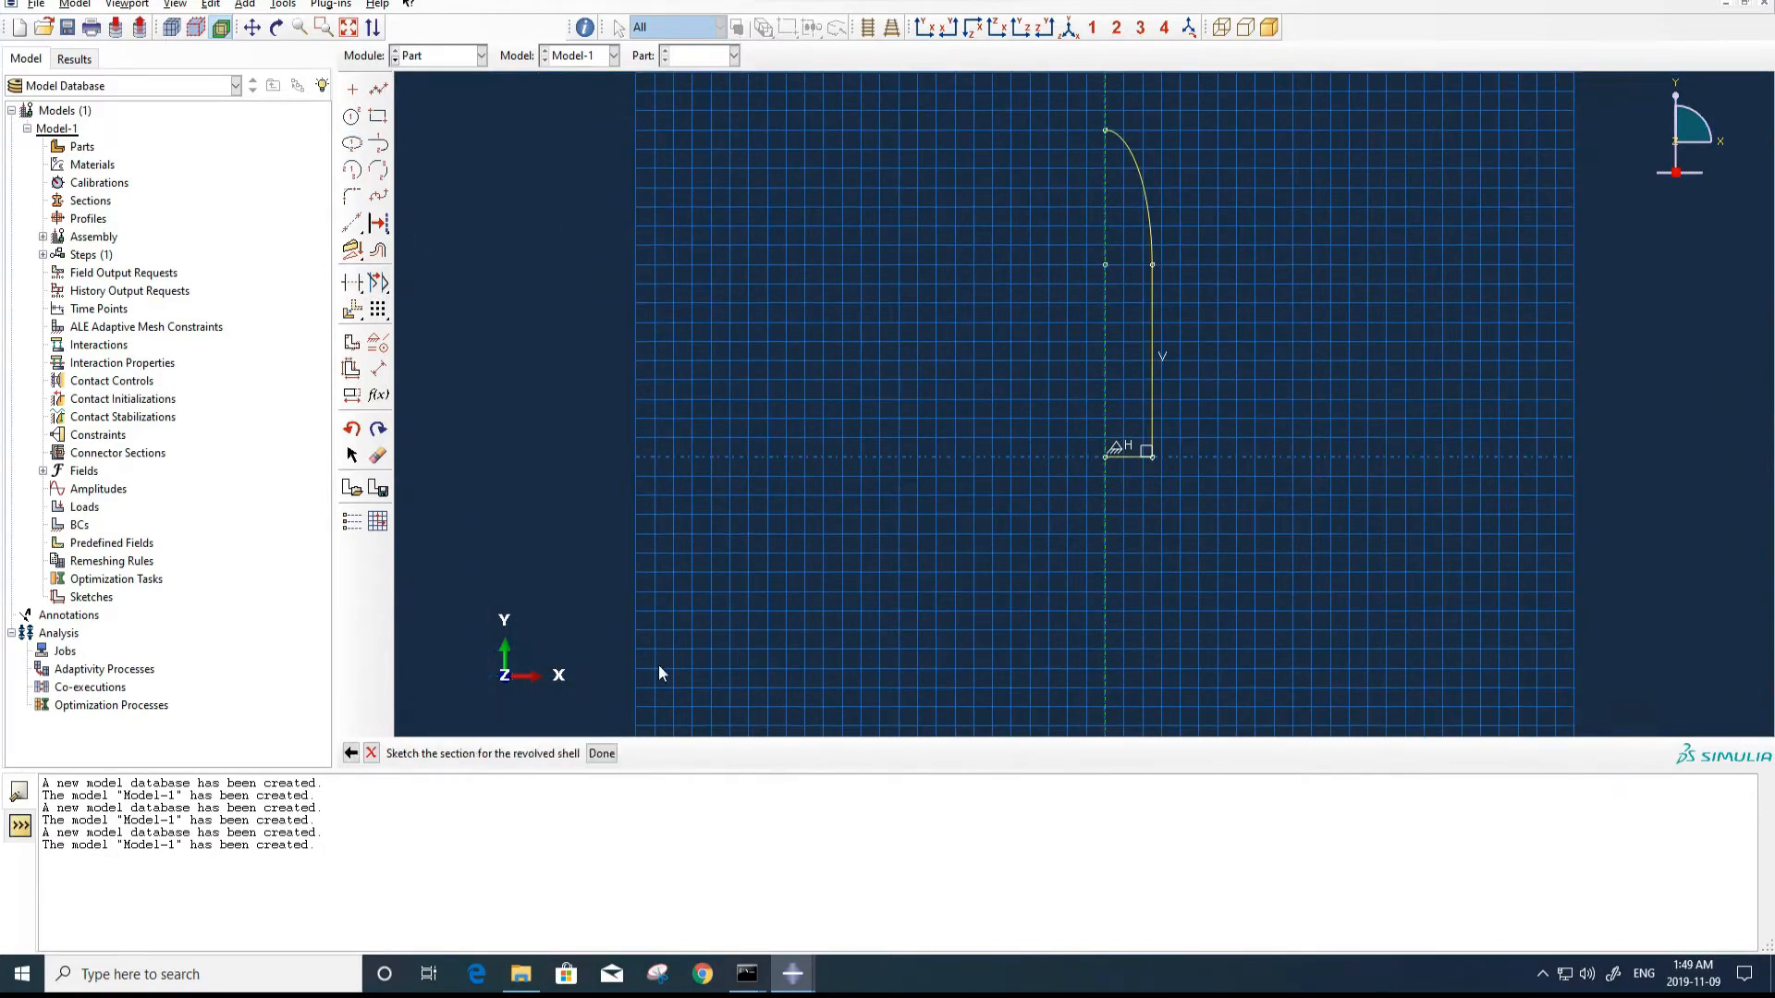
# Finish the profile sketch and revolve it 360 degrees into the projectile shell.
pyautogui.click(601, 753)
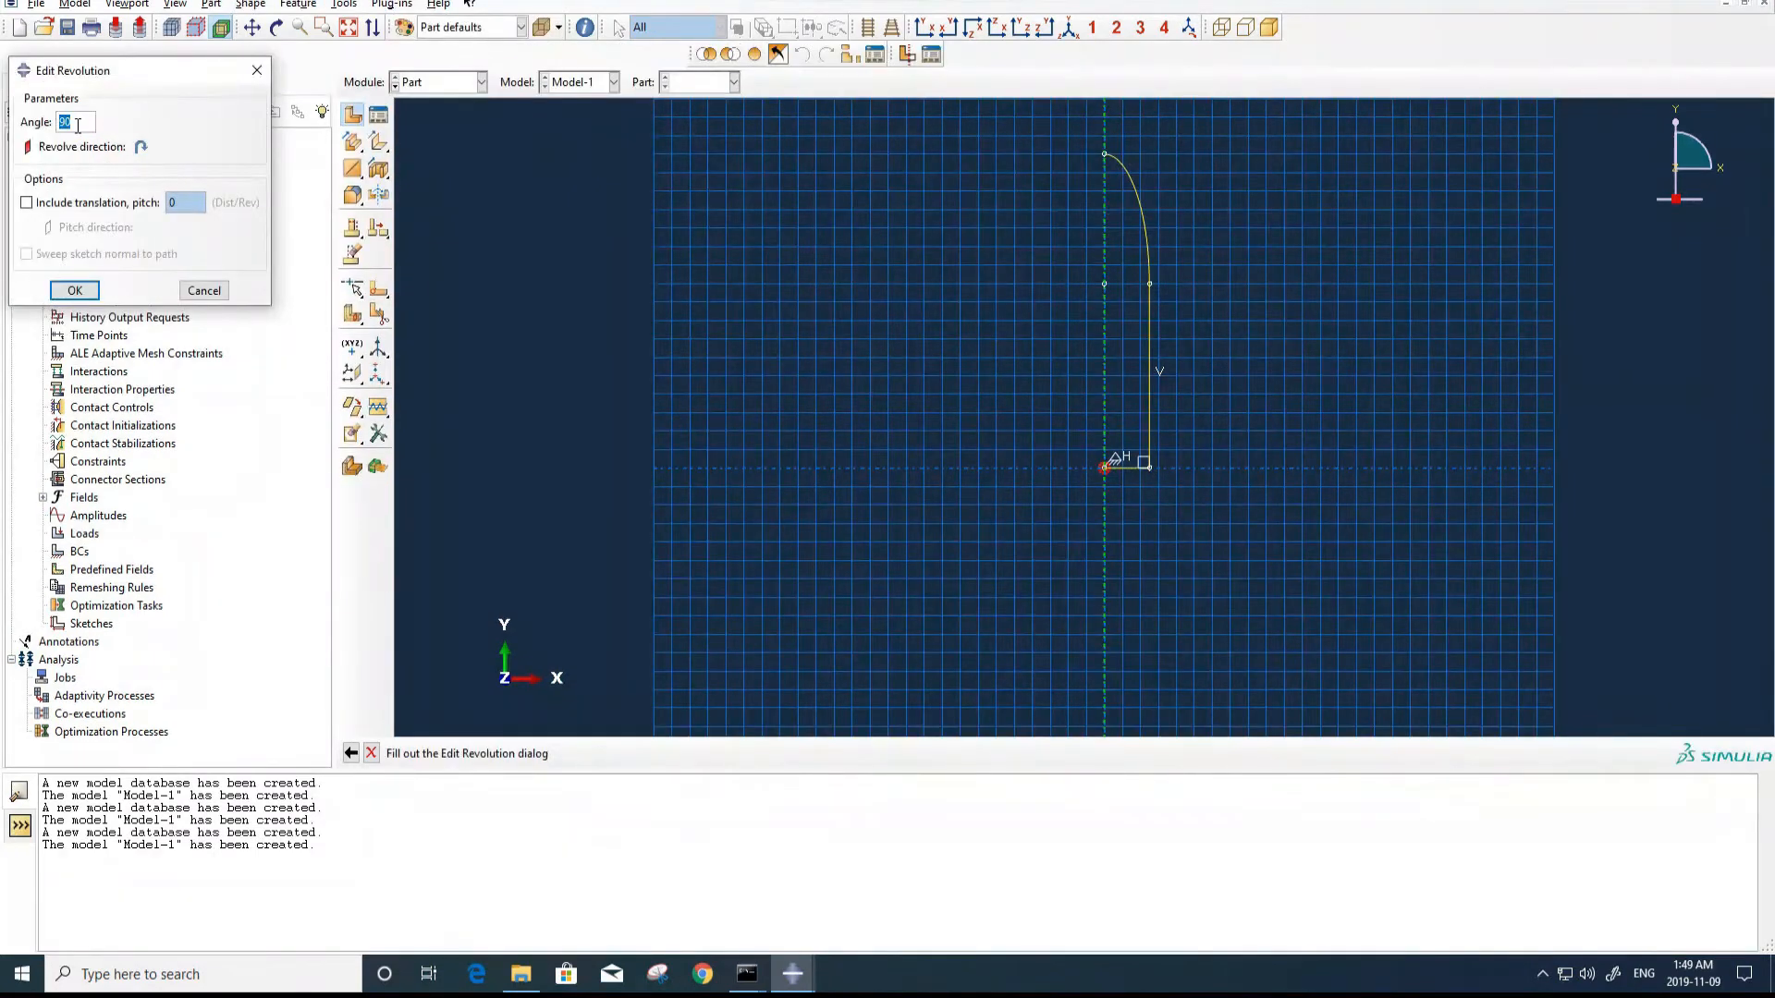
pyautogui.write('360')
pyautogui.click(75, 290)
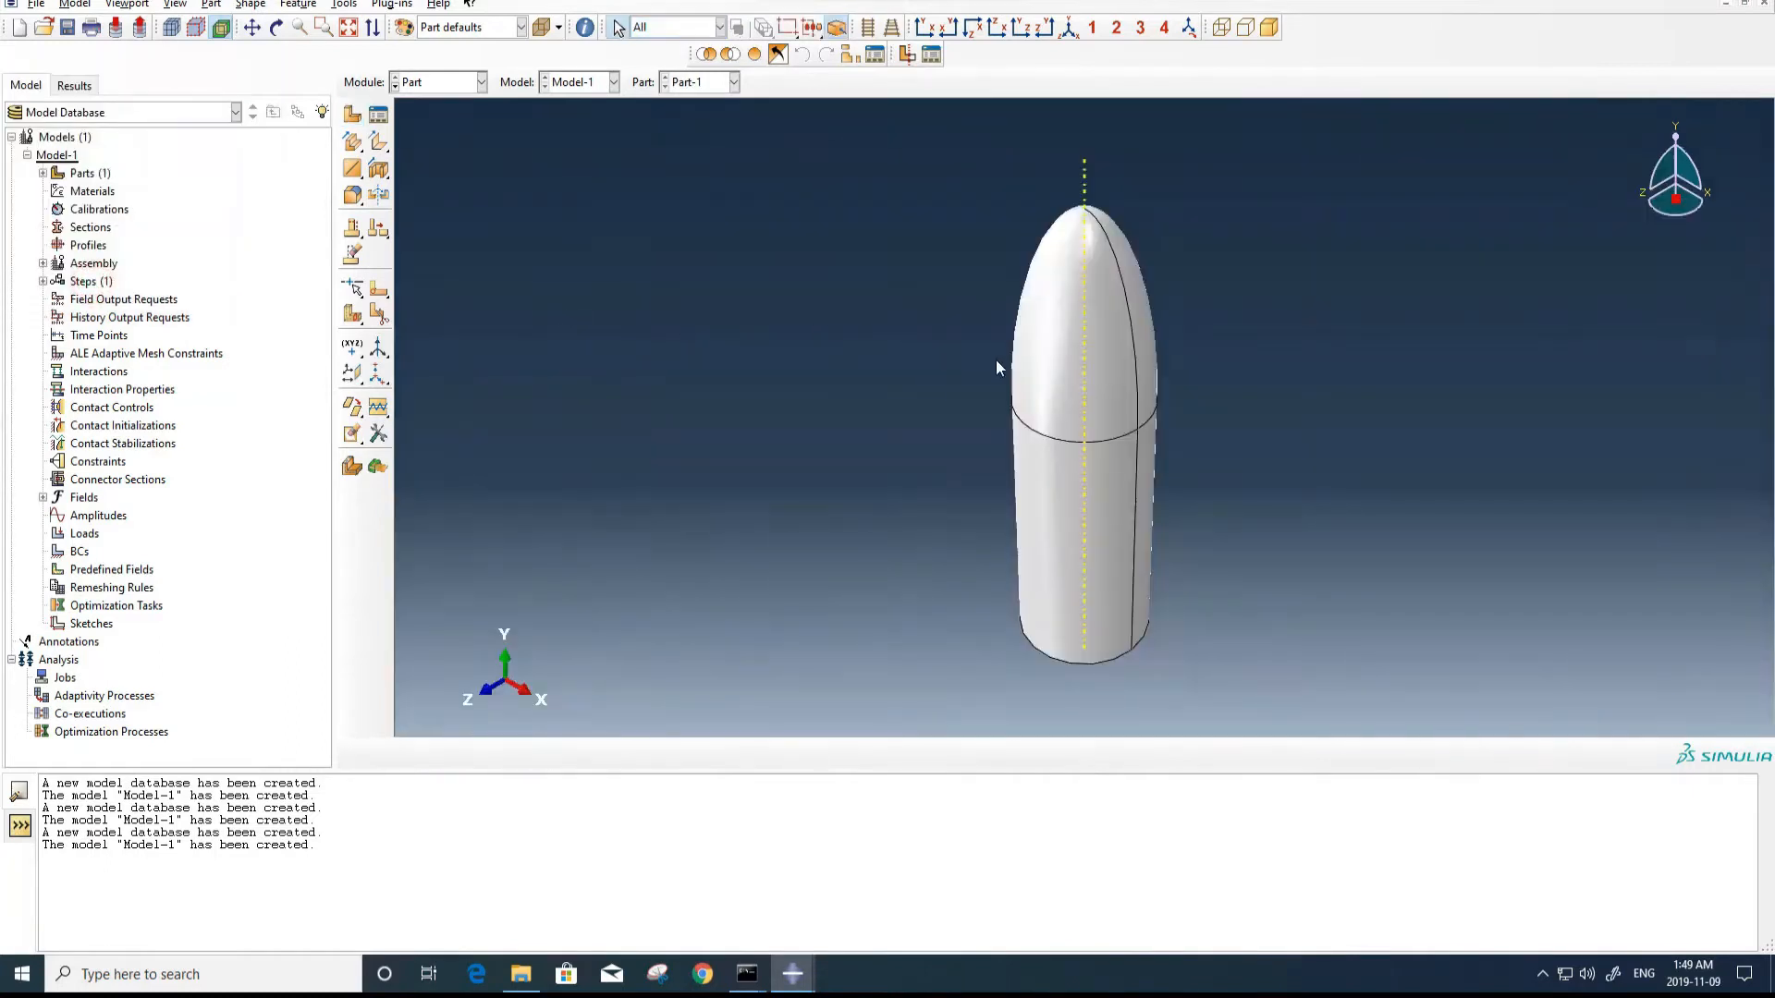
pyautogui.keyDown('ctrl'); pyautogui.keyDown('alt'); pyautogui.moveTo(1045, 520); pyautogui.dragTo(1137, 427); pyautogui.keyUp('alt'); pyautogui.keyUp('ctrl')
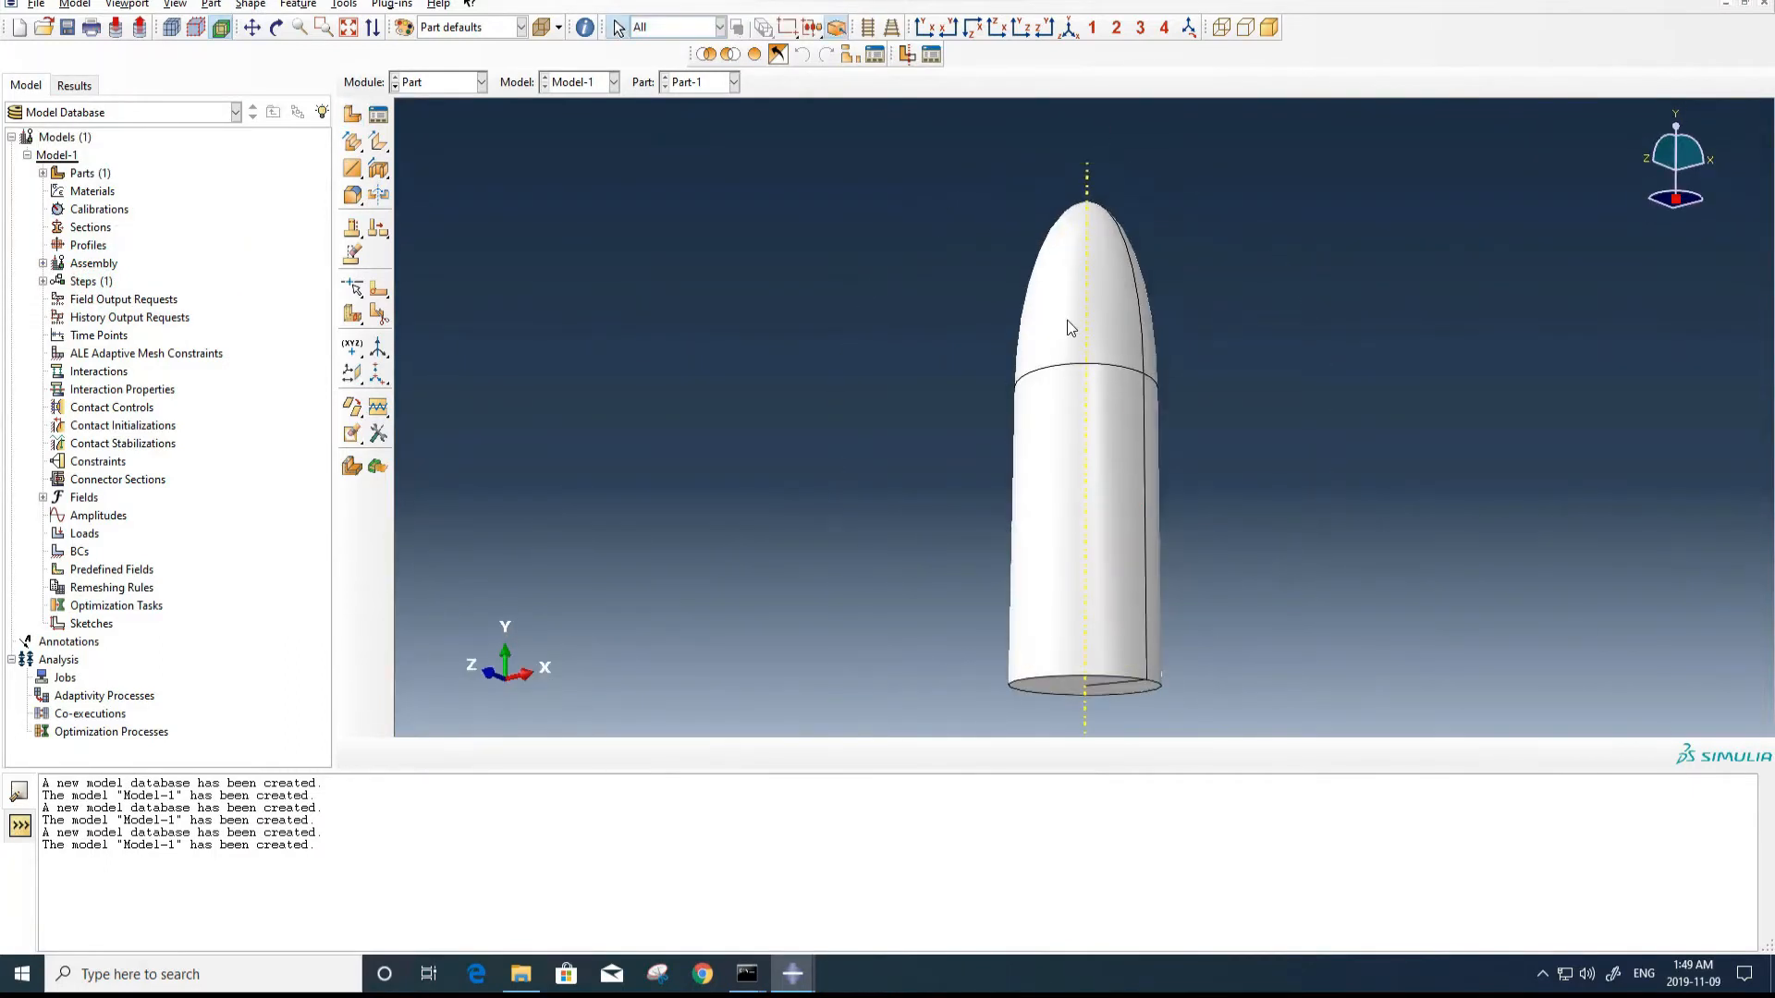
pyautogui.keyDown('ctrl'); pyautogui.keyDown('alt'); pyautogui.moveTo(1069, 334); pyautogui.dragTo(1092, 472); pyautogui.keyUp('alt'); pyautogui.keyUp('ctrl')
pyautogui.keyDown('ctrl'); pyautogui.keyDown('alt'); pyautogui.moveTo(1093, 472); pyautogui.dragTo(1083, 504); pyautogui.keyUp('alt'); pyautogui.keyUp('ctrl')
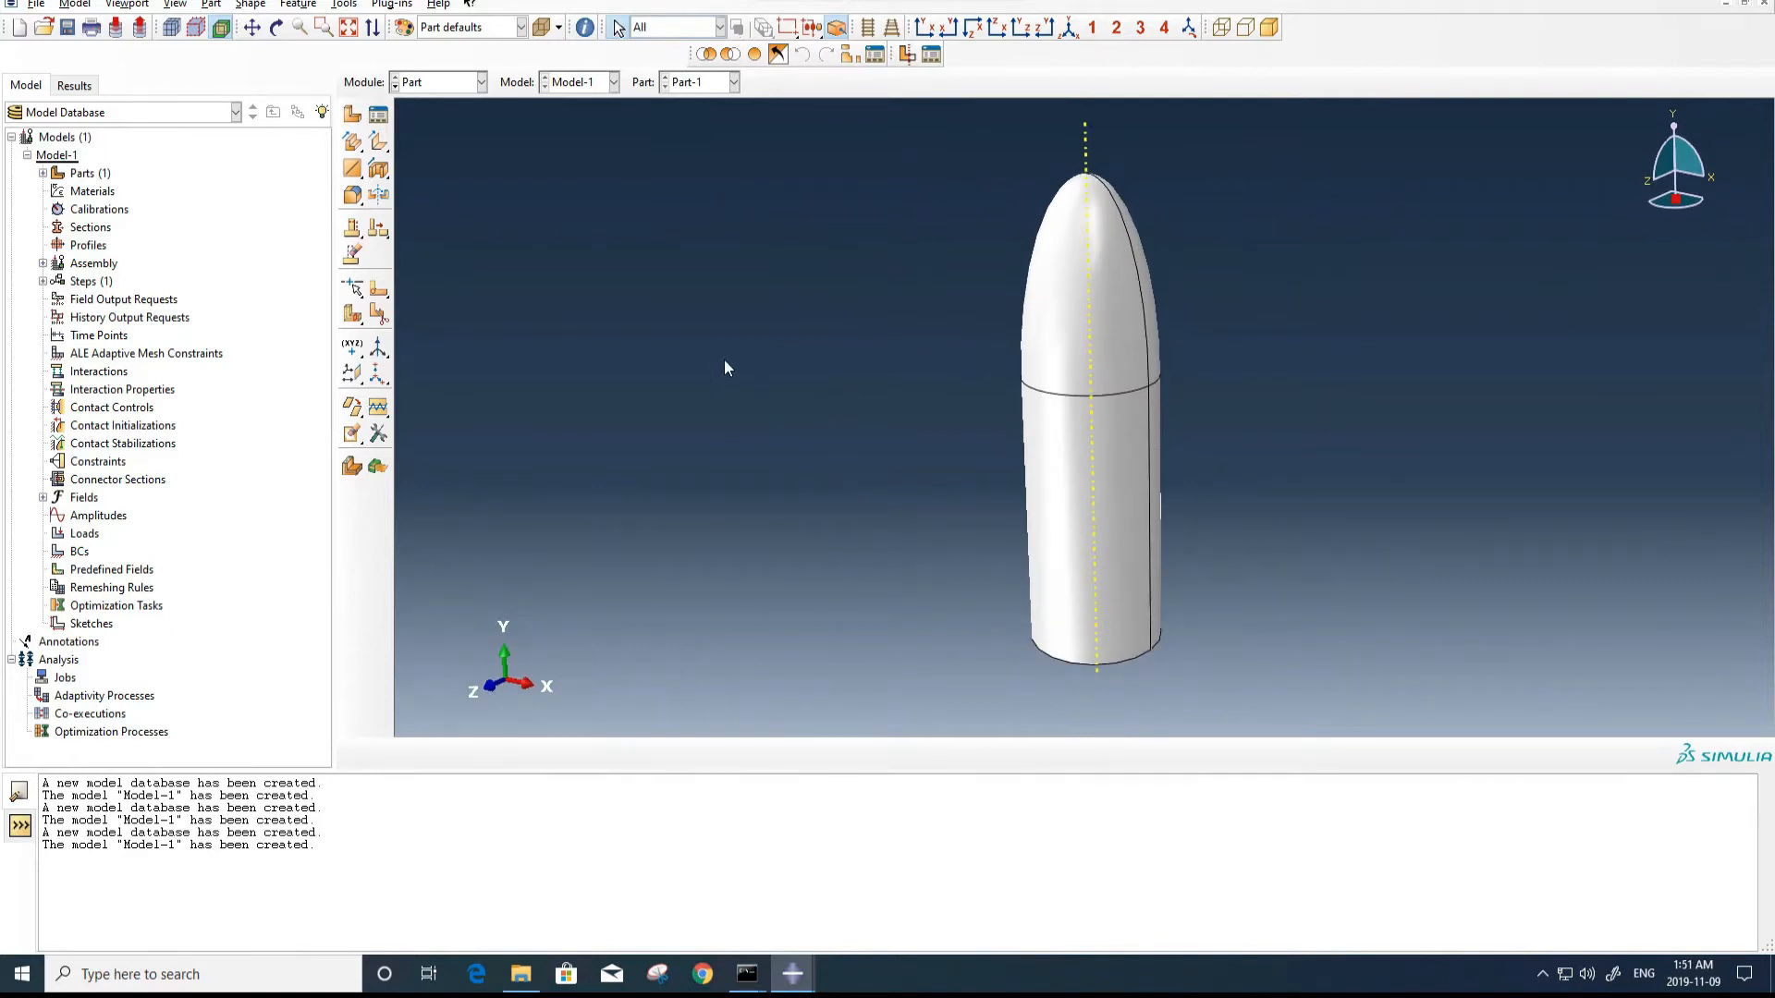
# Create a 3D deformable planar shell, Part-2, from a square with corners at (-0.025,-0.025) and (0.025,0.025).
pyautogui.click(363, 114)
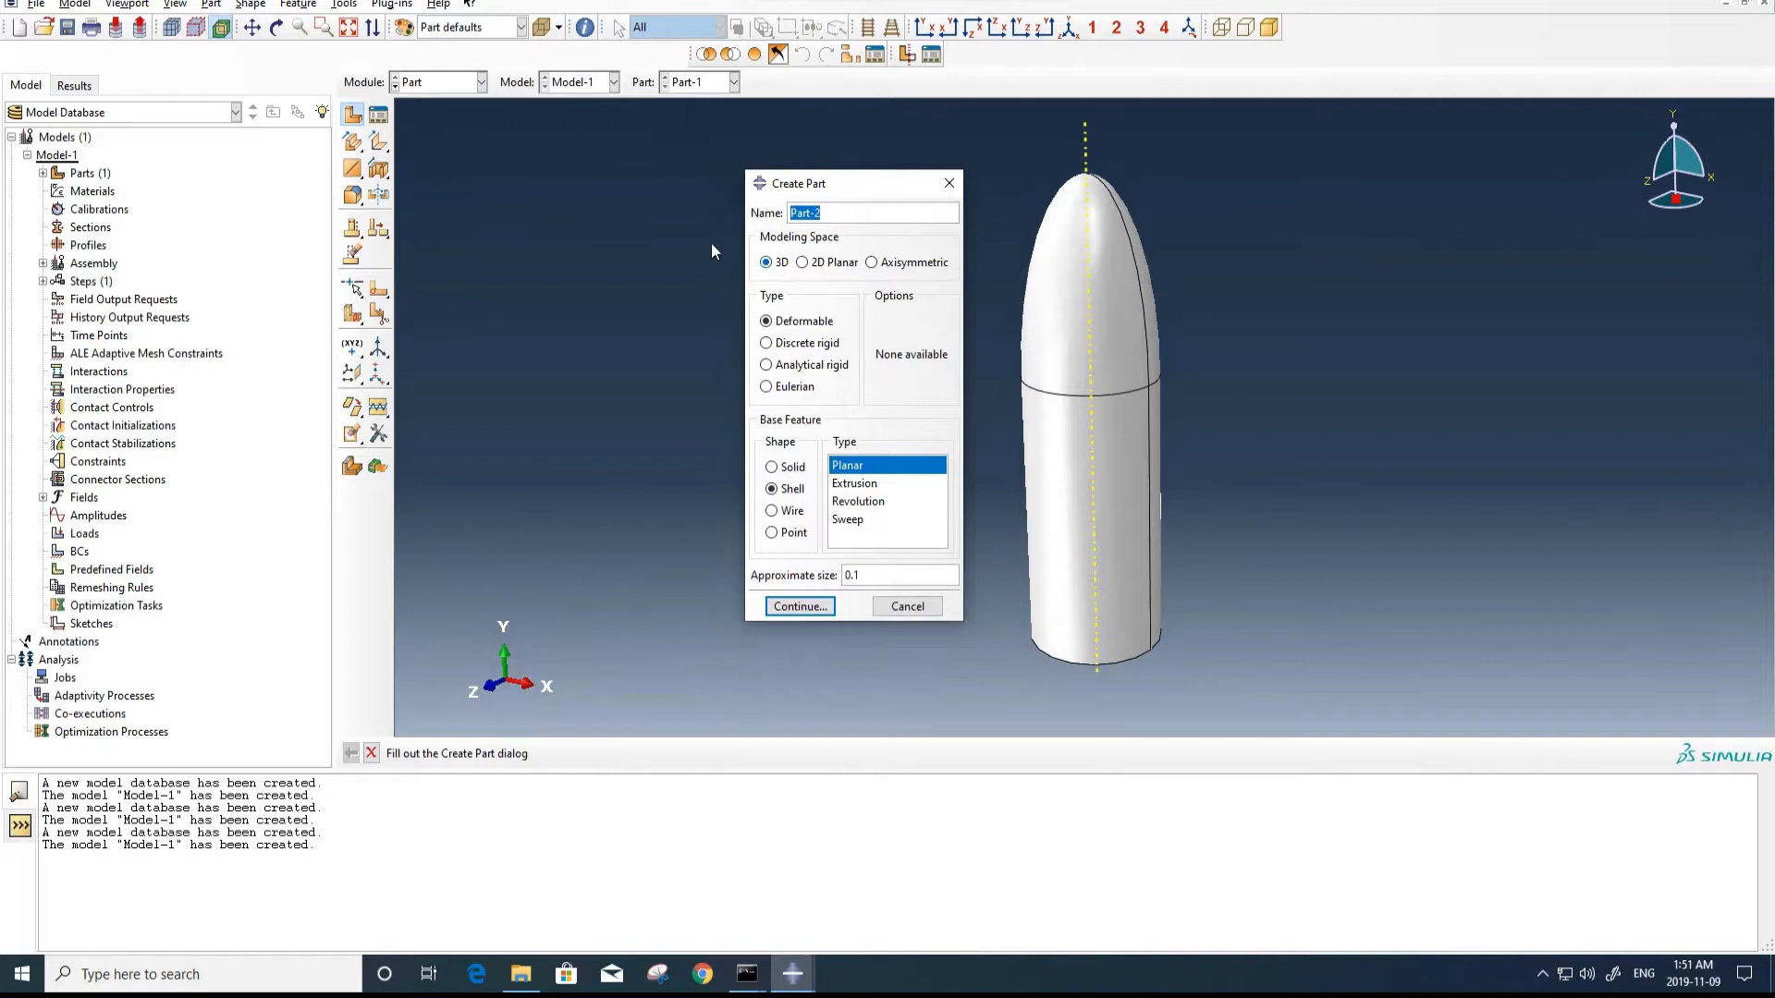
pyautogui.click(805, 607)
pyautogui.write('0')
pyautogui.write('-0')
pyautogui.write('.025')
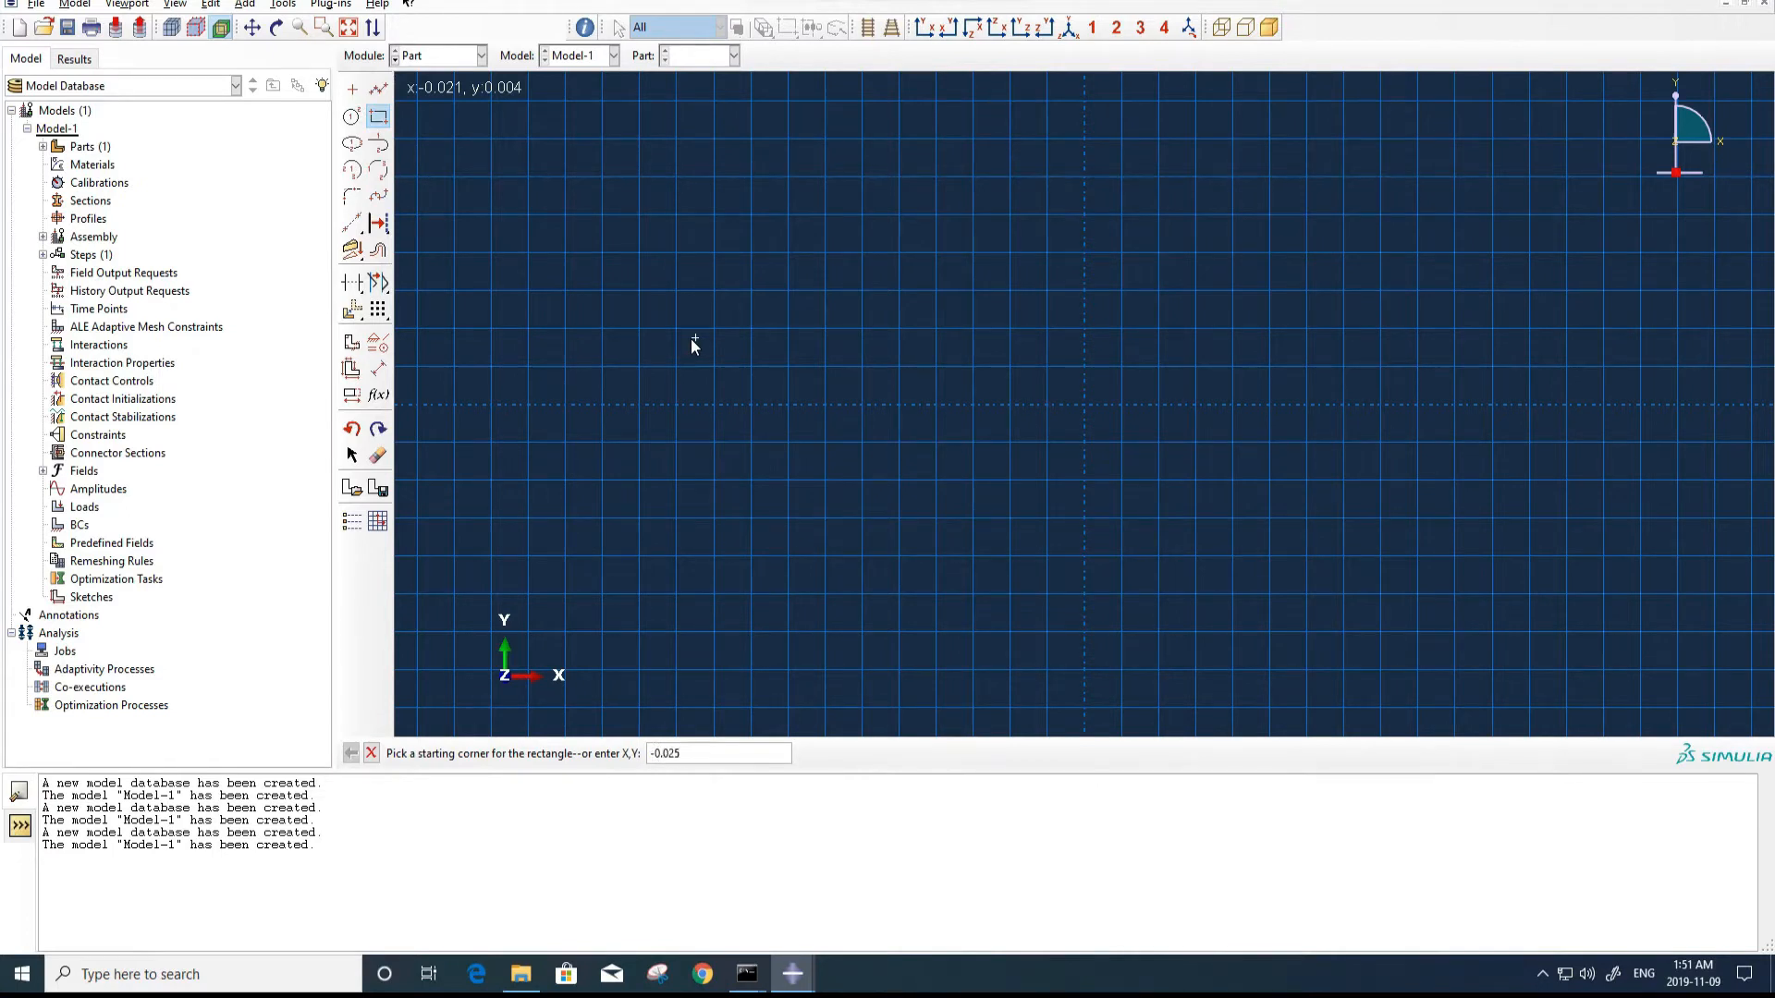
pyautogui.write(',0')
pyautogui.press('BackSpace')
pyautogui.press('BackSpace')
pyautogui.write(',-0.0')
pyautogui.press('Return')
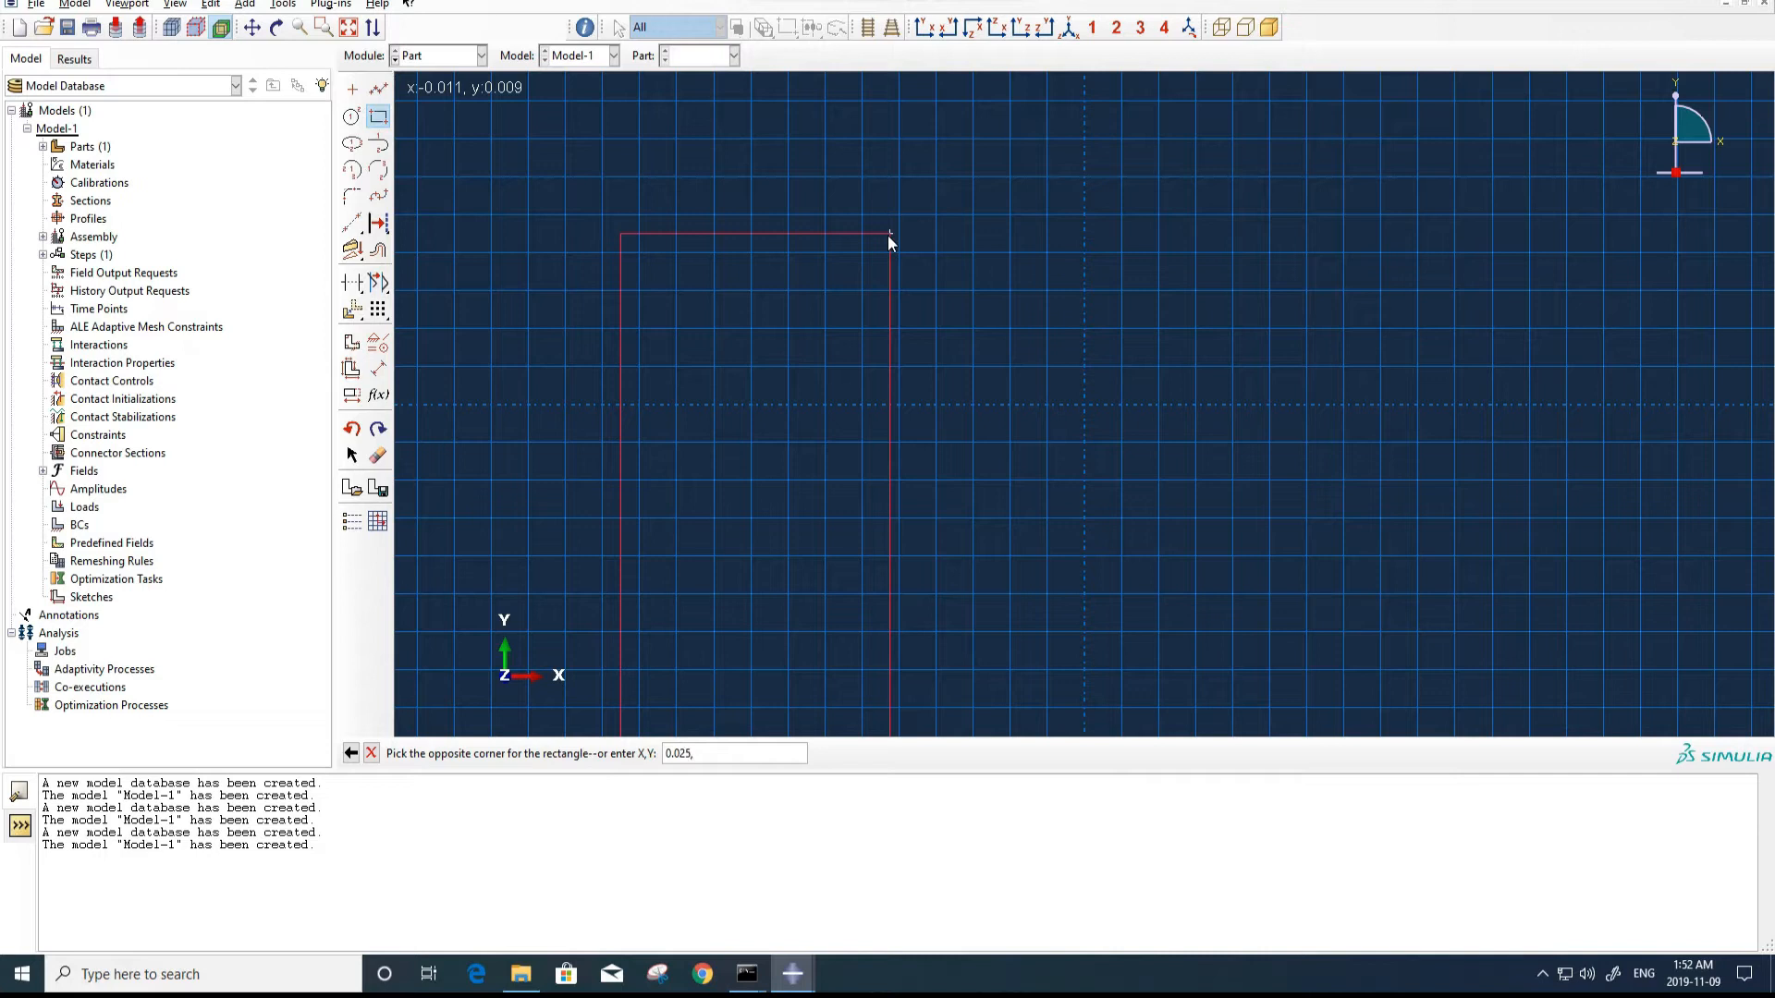
pyautogui.write('.1')
pyautogui.press('Return')
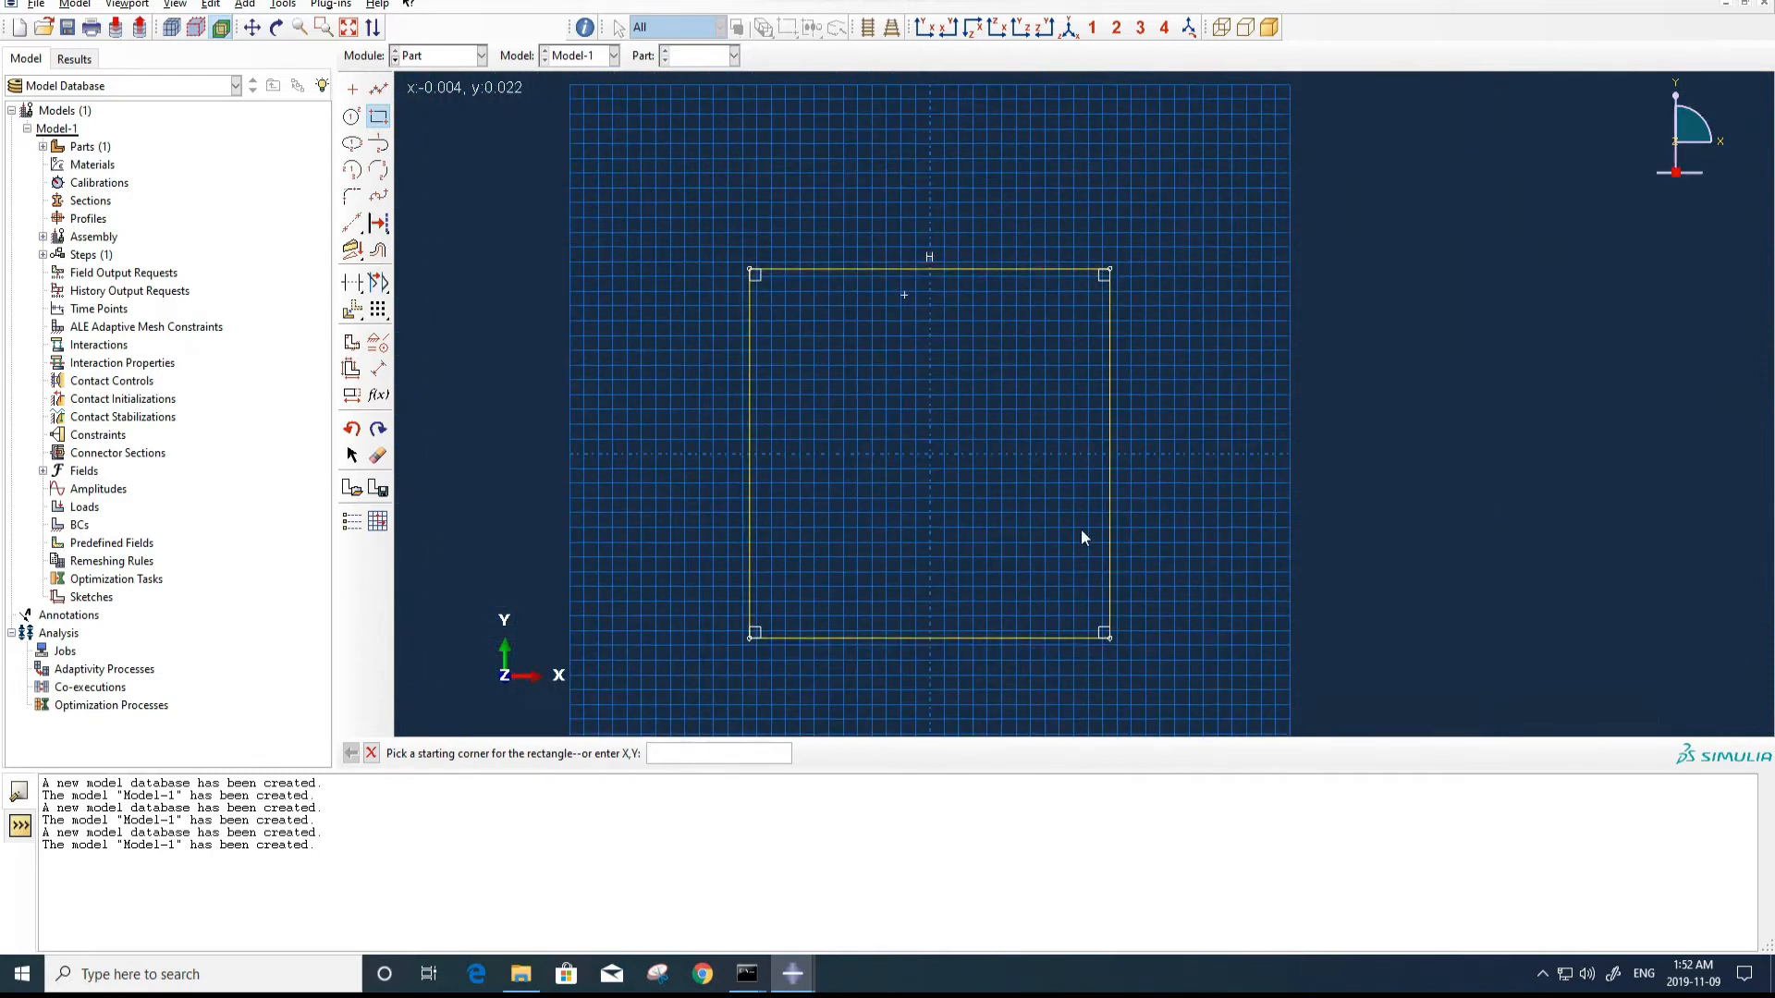
pyautogui.middleClick(860, 399)
pyautogui.middleClick(854, 405)
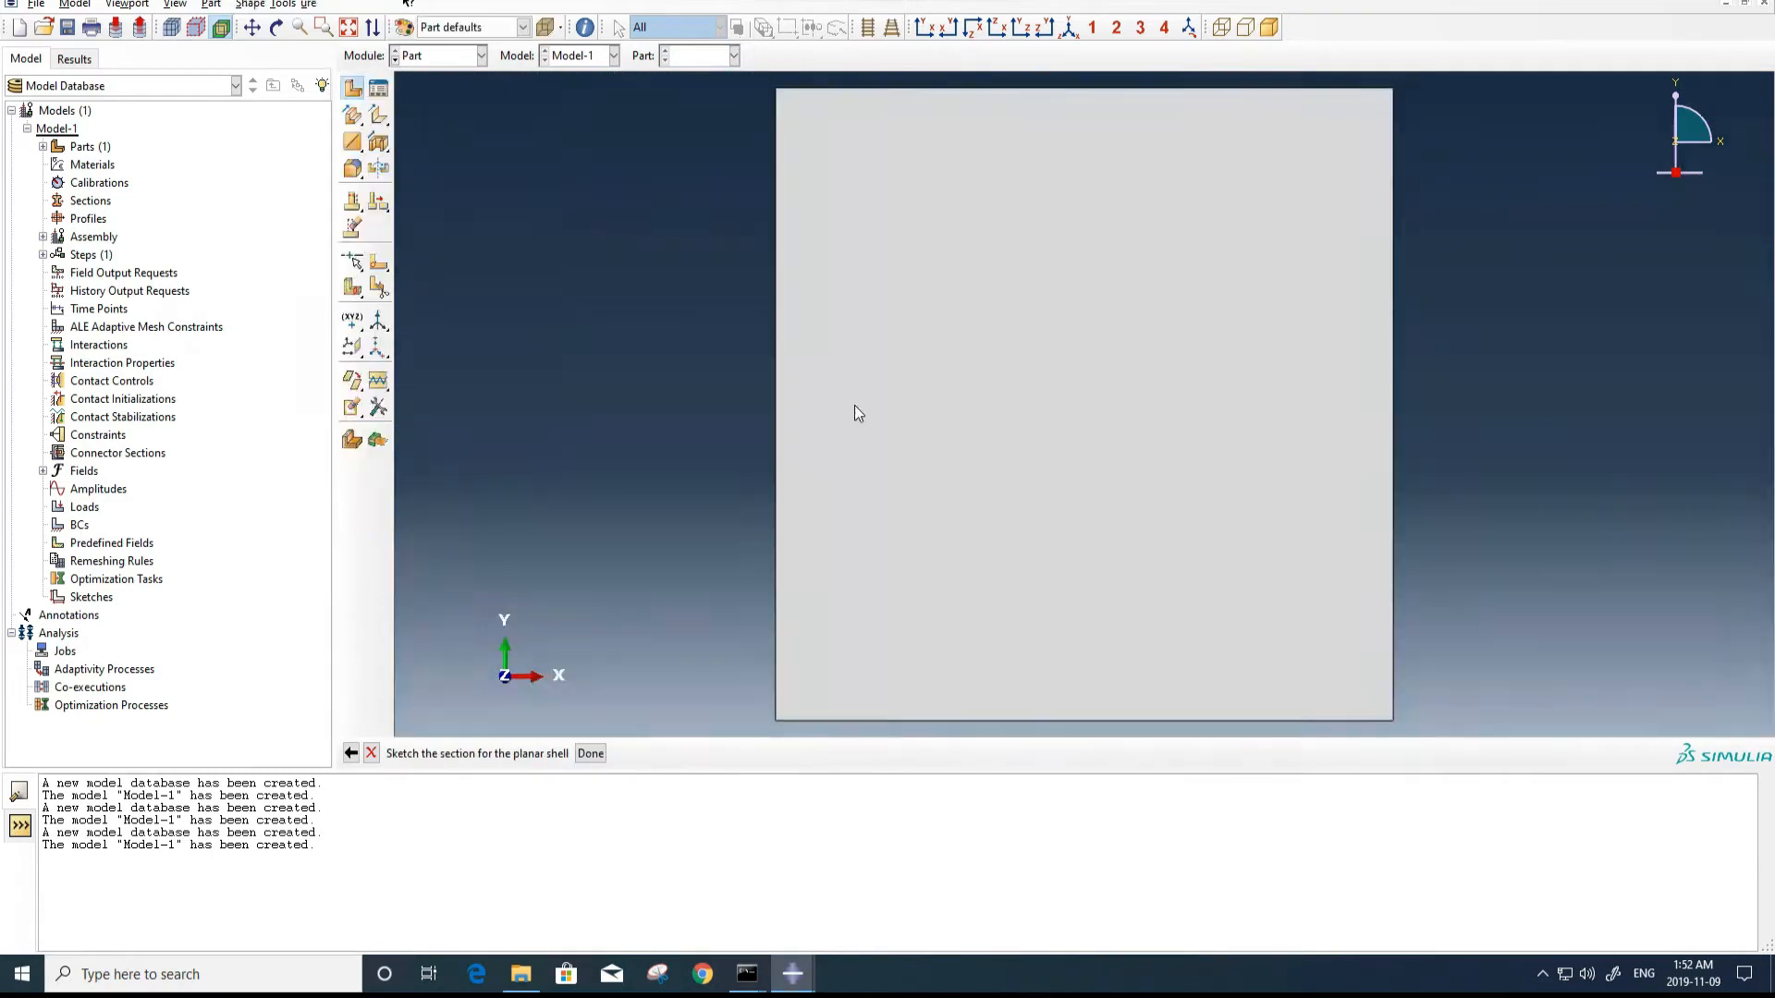
pyautogui.keyDown('ctrl'); pyautogui.keyDown('alt'); pyautogui.moveTo(1057, 471); pyautogui.dragTo(1015, 470); pyautogui.keyUp('alt'); pyautogui.keyUp('ctrl')
# On Part-1, create a datum point midway between the projectile's nose tip and the centre of its base.
pyautogui.click(689, 81)
pyautogui.click(680, 96)
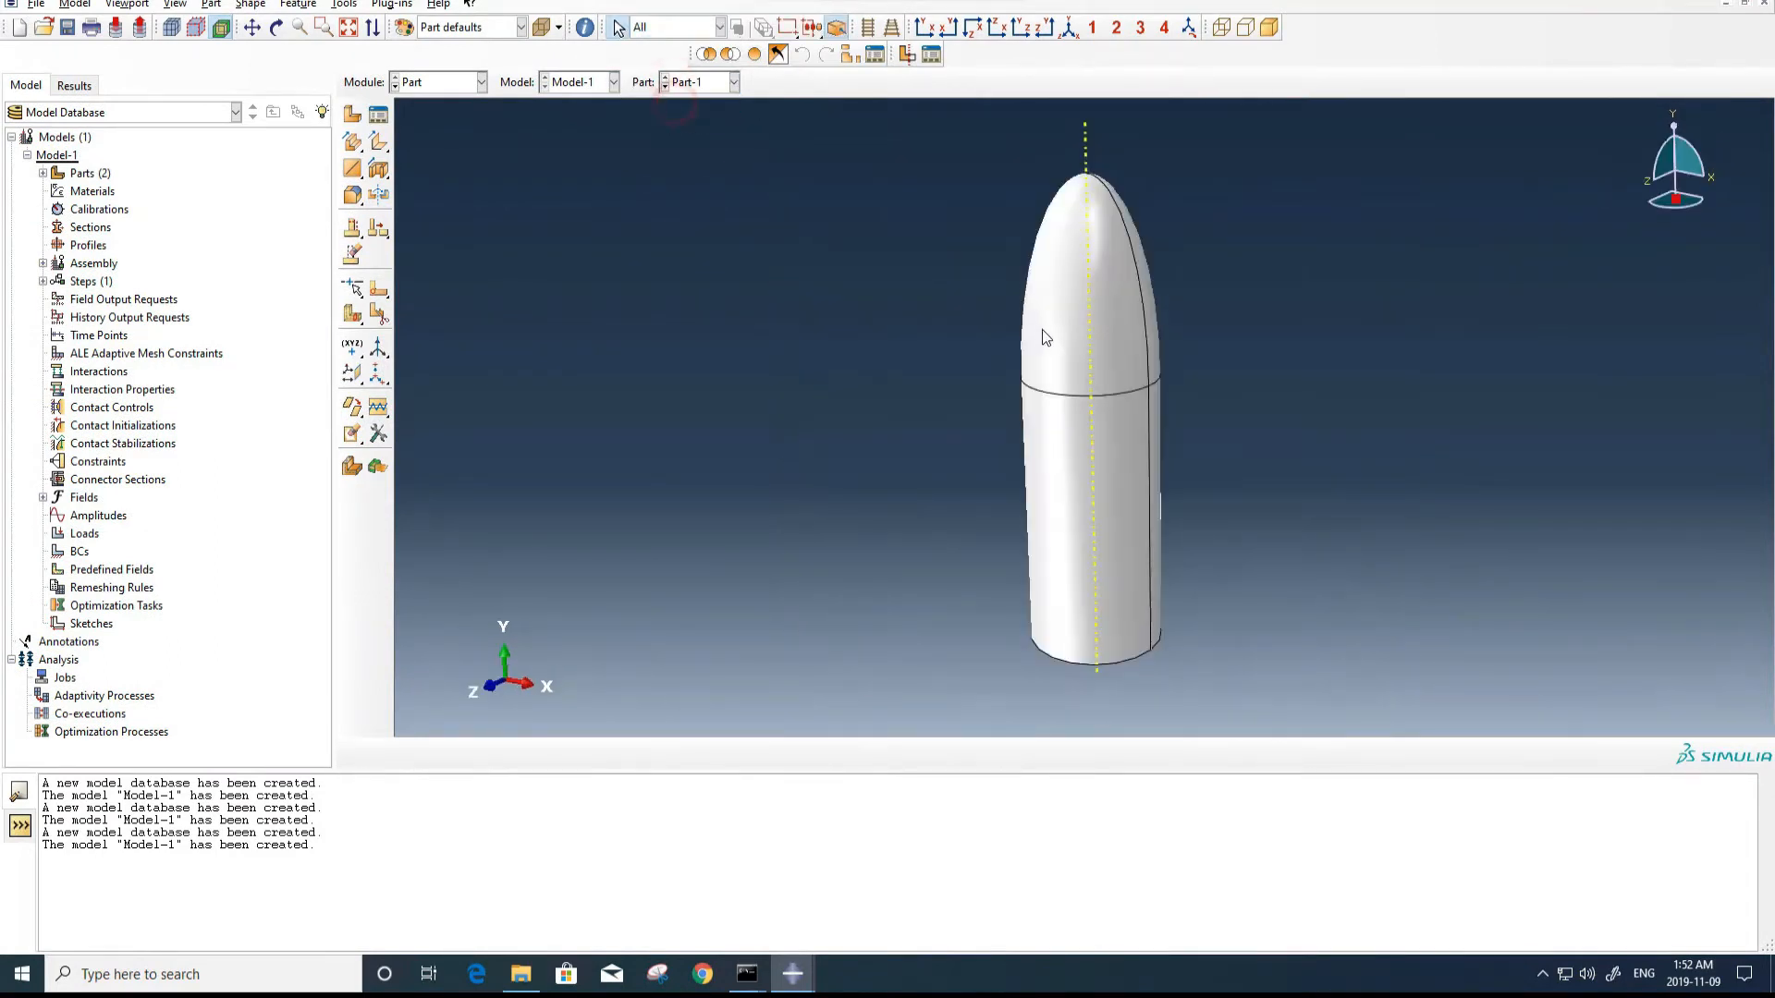
pyautogui.click(345, 3)
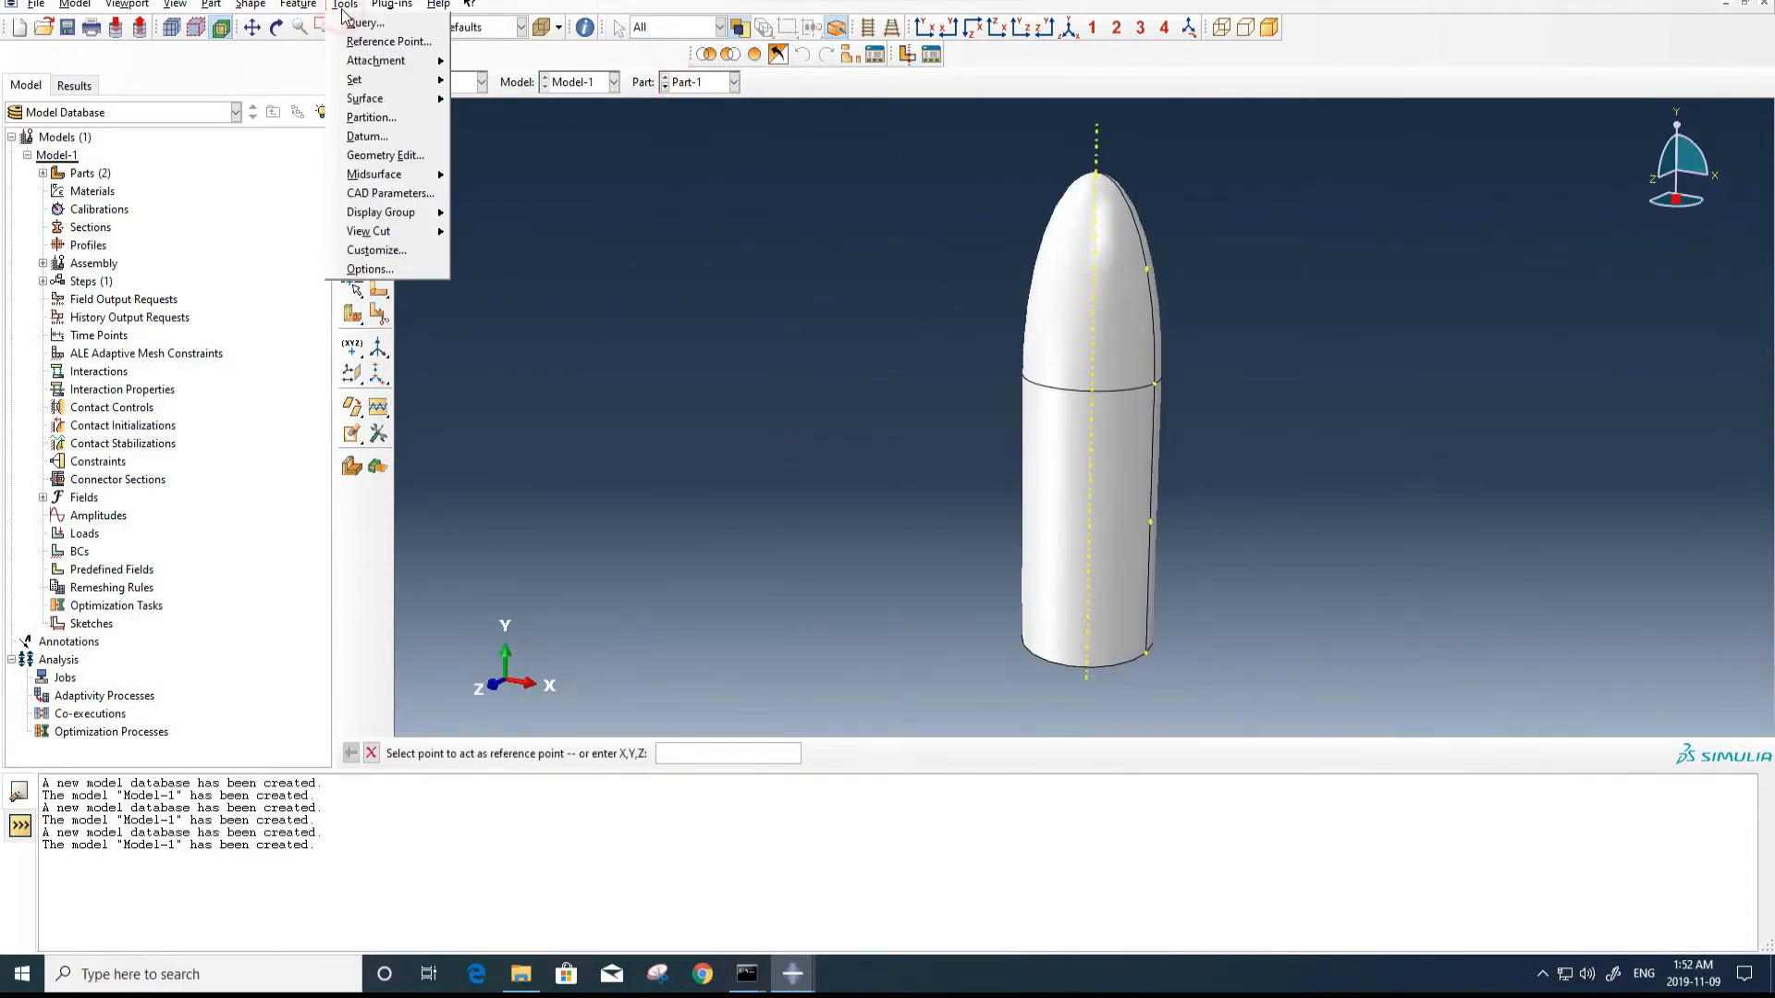
pyautogui.click(379, 139)
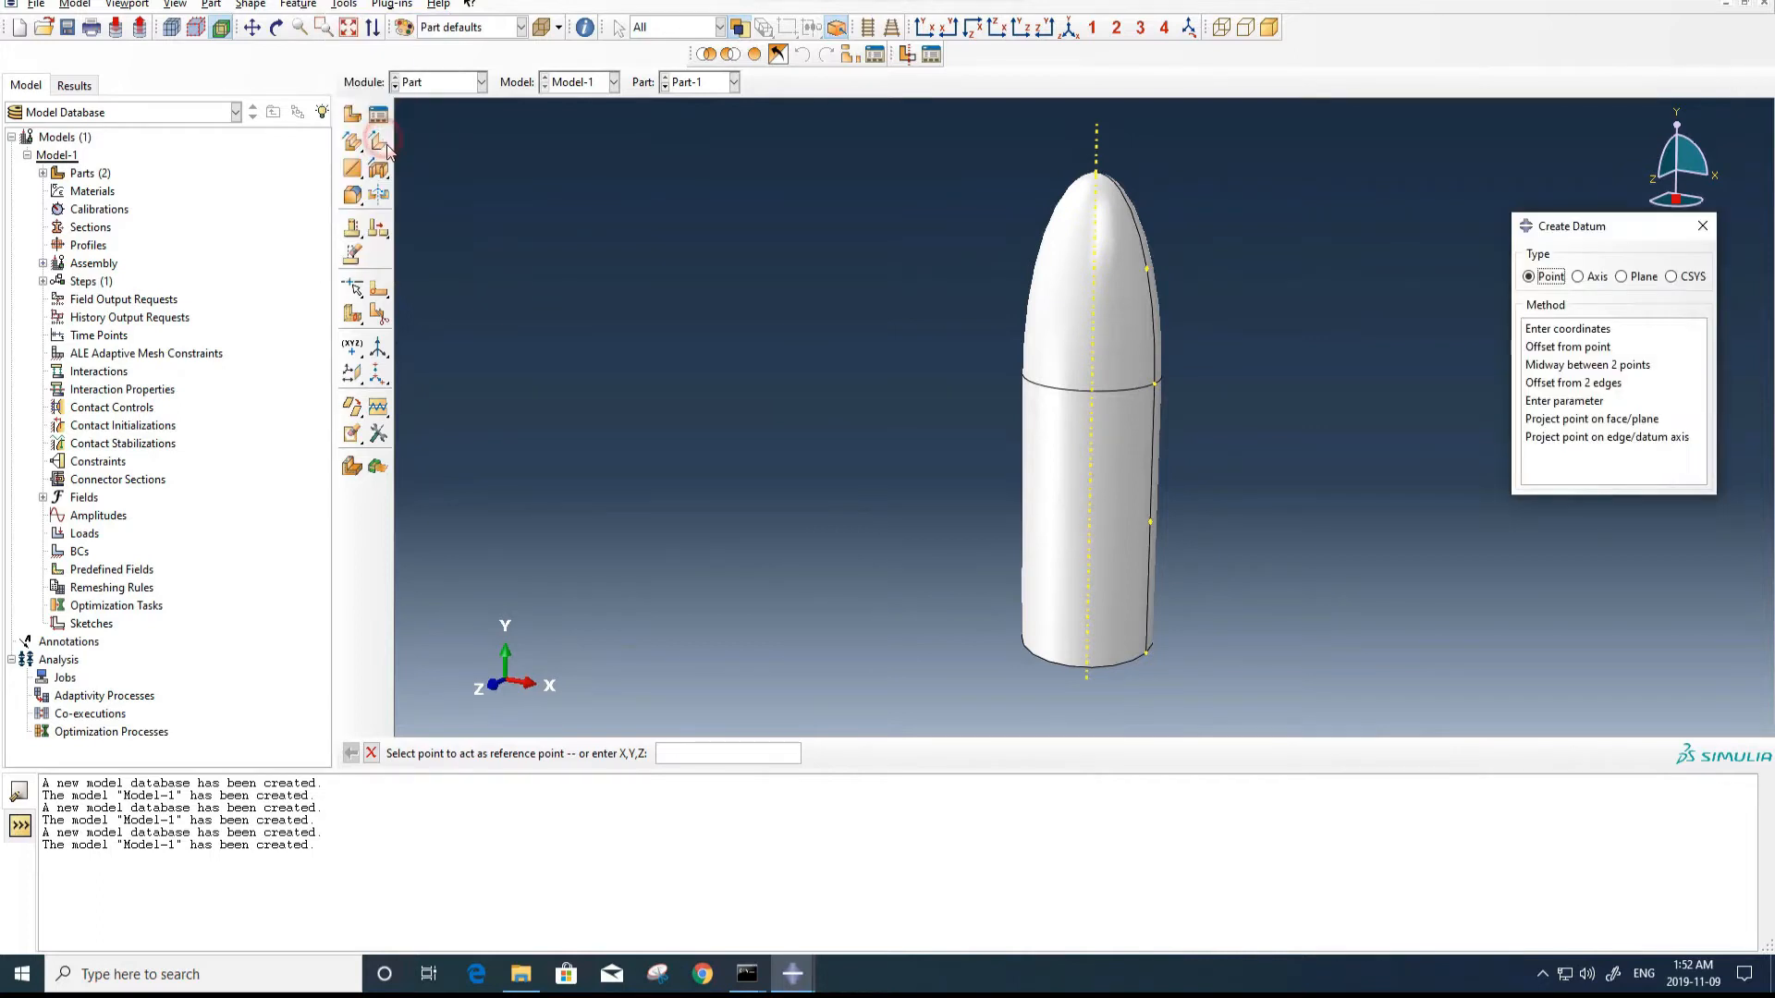
pyautogui.click(1564, 367)
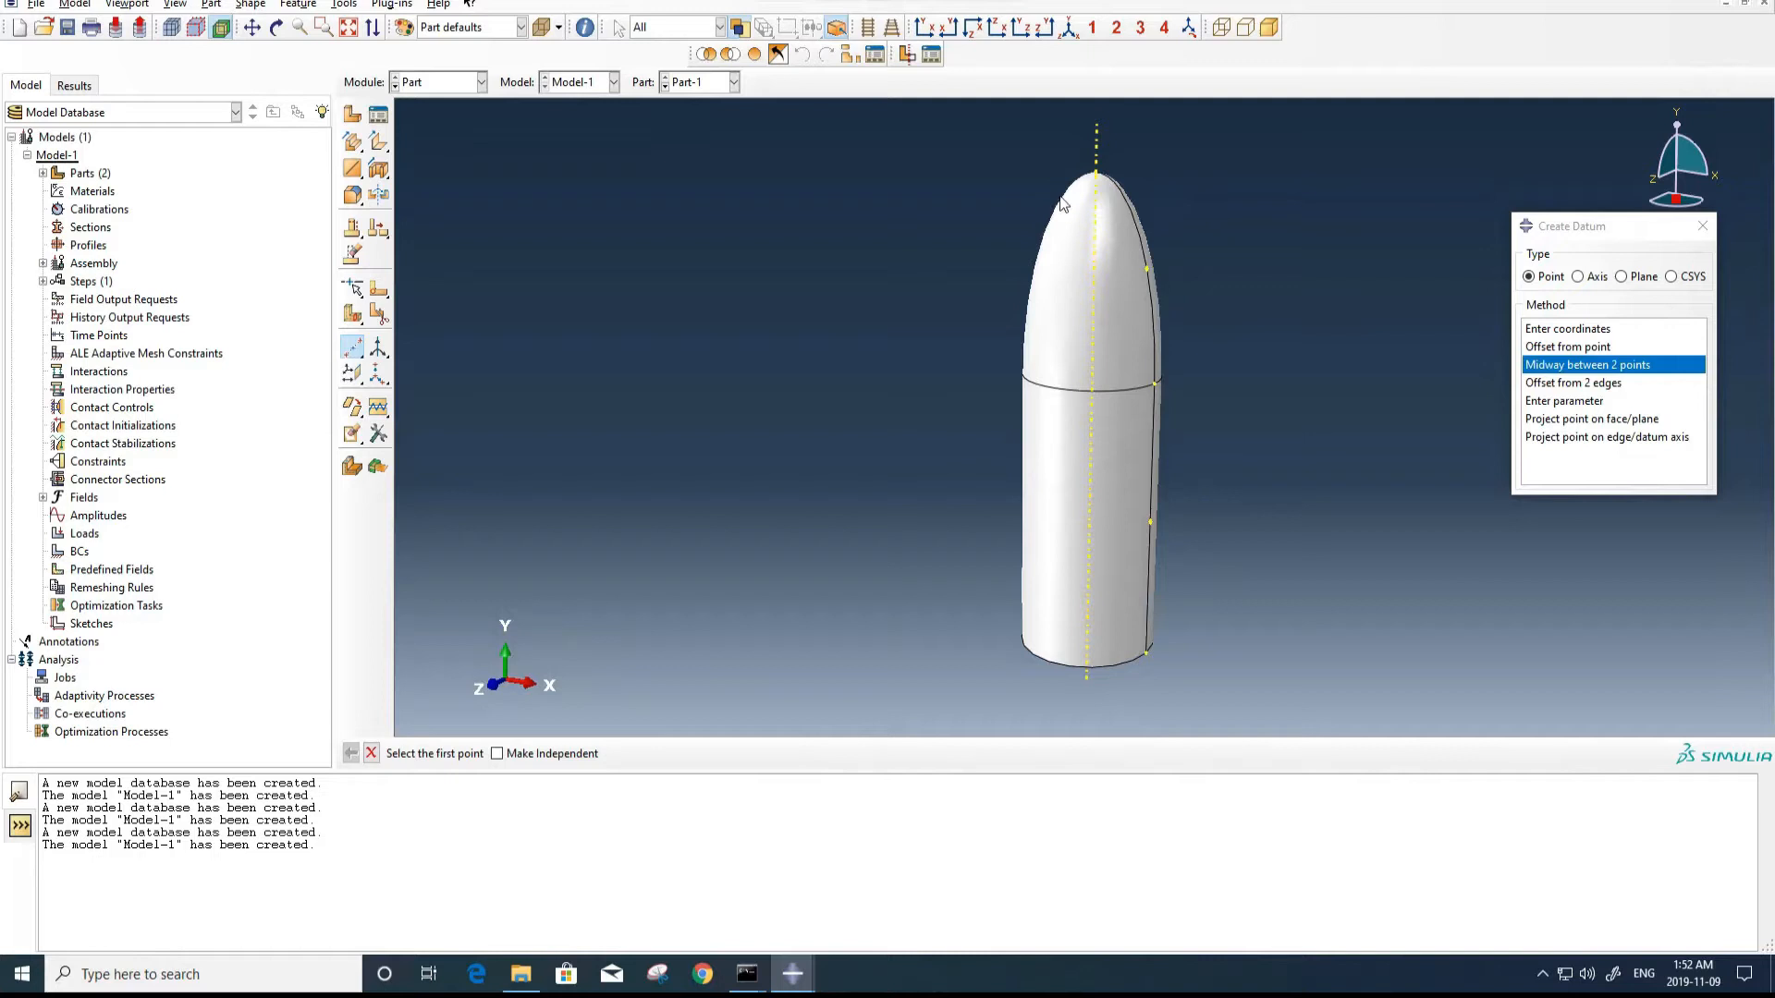
pyautogui.click(1096, 175)
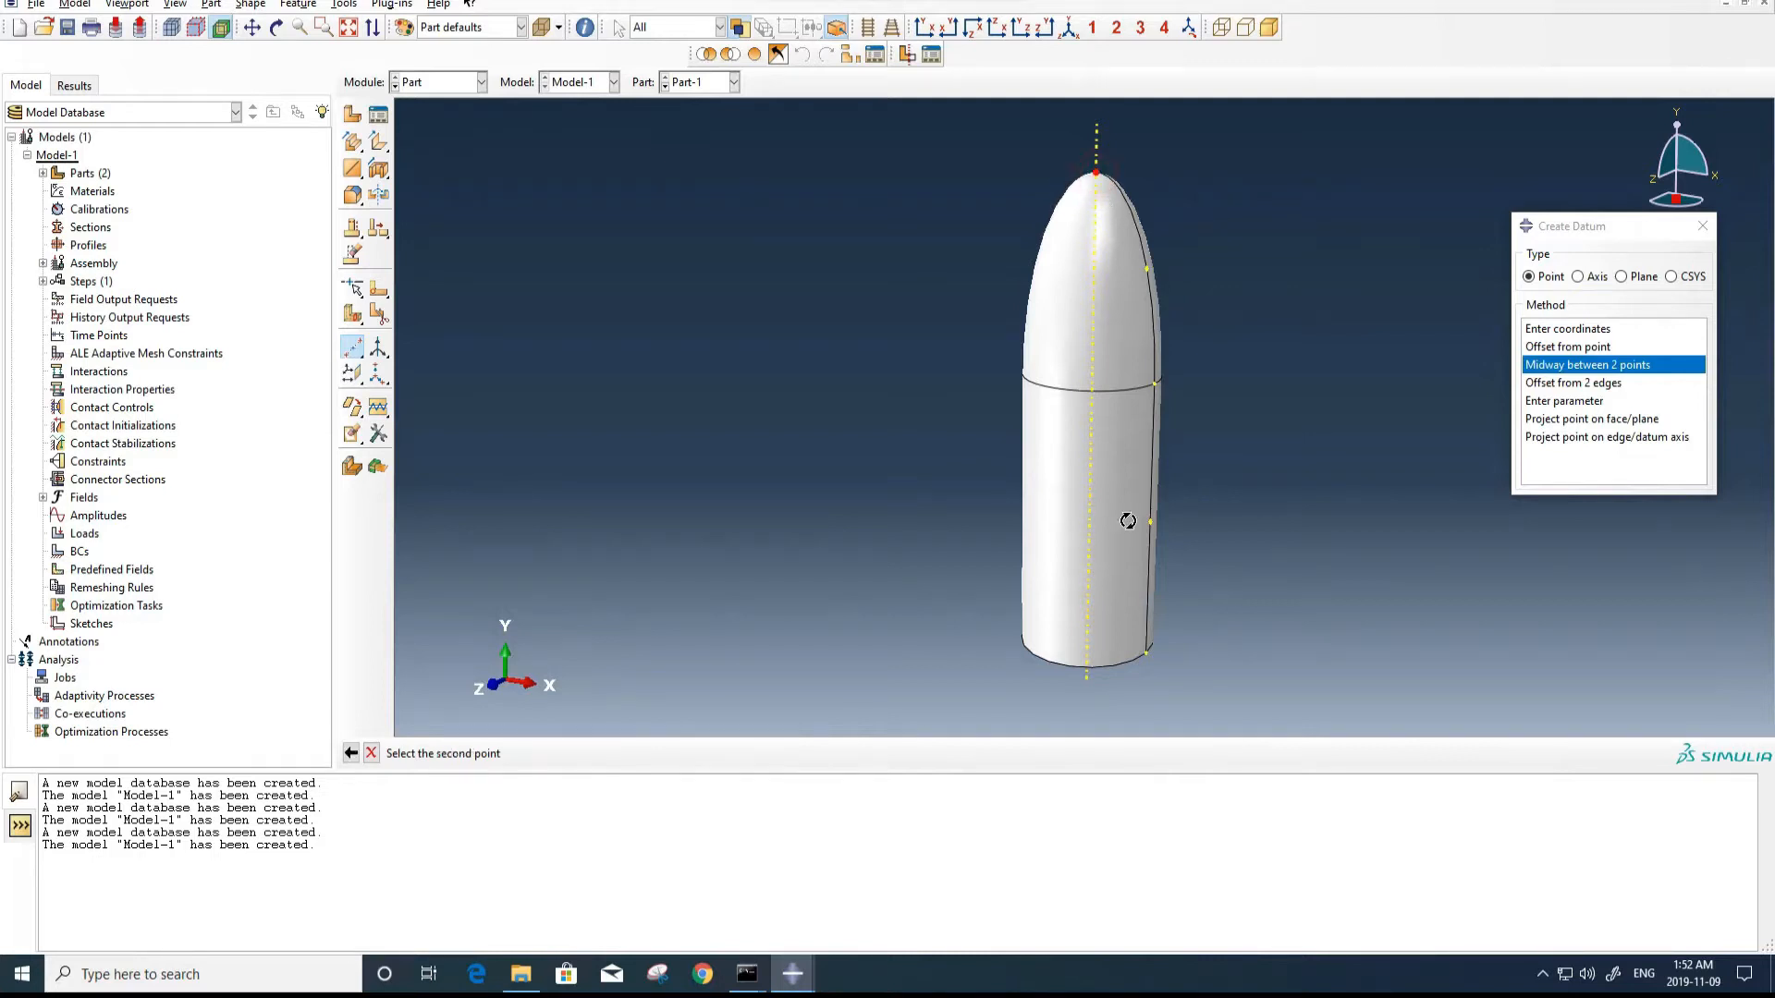
pyautogui.keyDown('ctrl'); pyautogui.keyDown('alt'); pyautogui.moveTo(1129, 519); pyautogui.dragTo(1152, 420); pyautogui.keyUp('alt'); pyautogui.keyUp('ctrl')
pyautogui.click(1123, 654)
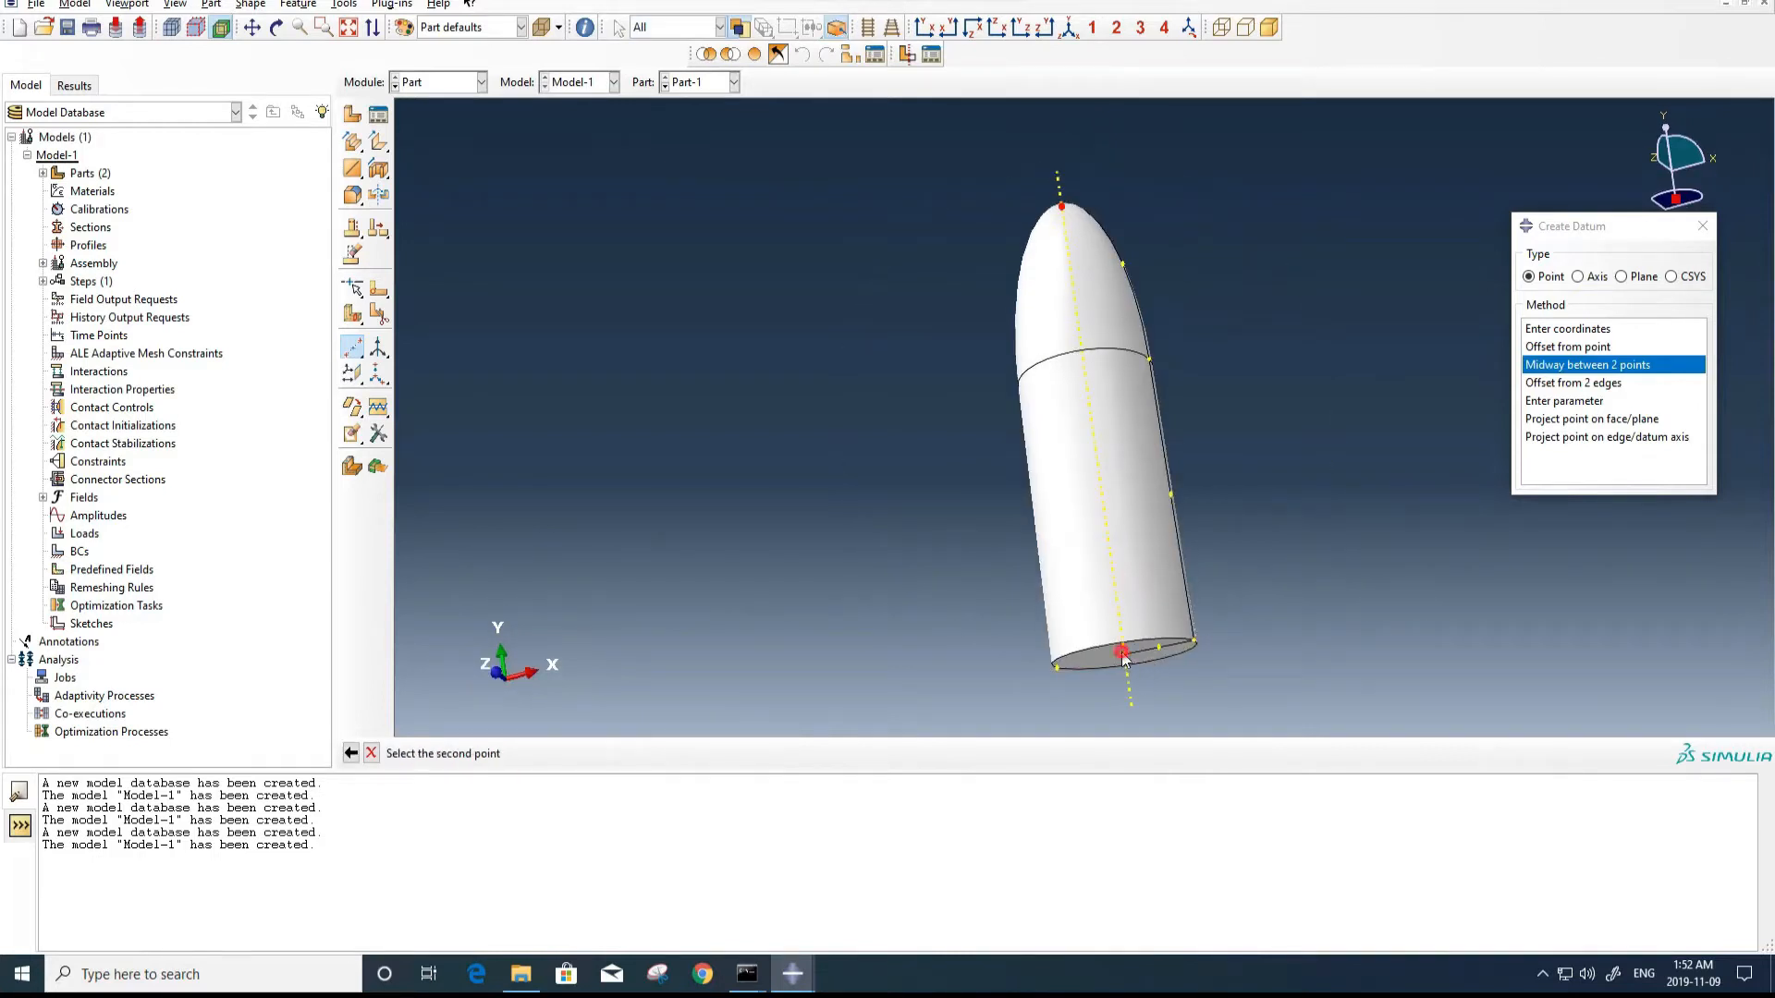
pyautogui.click(1703, 226)
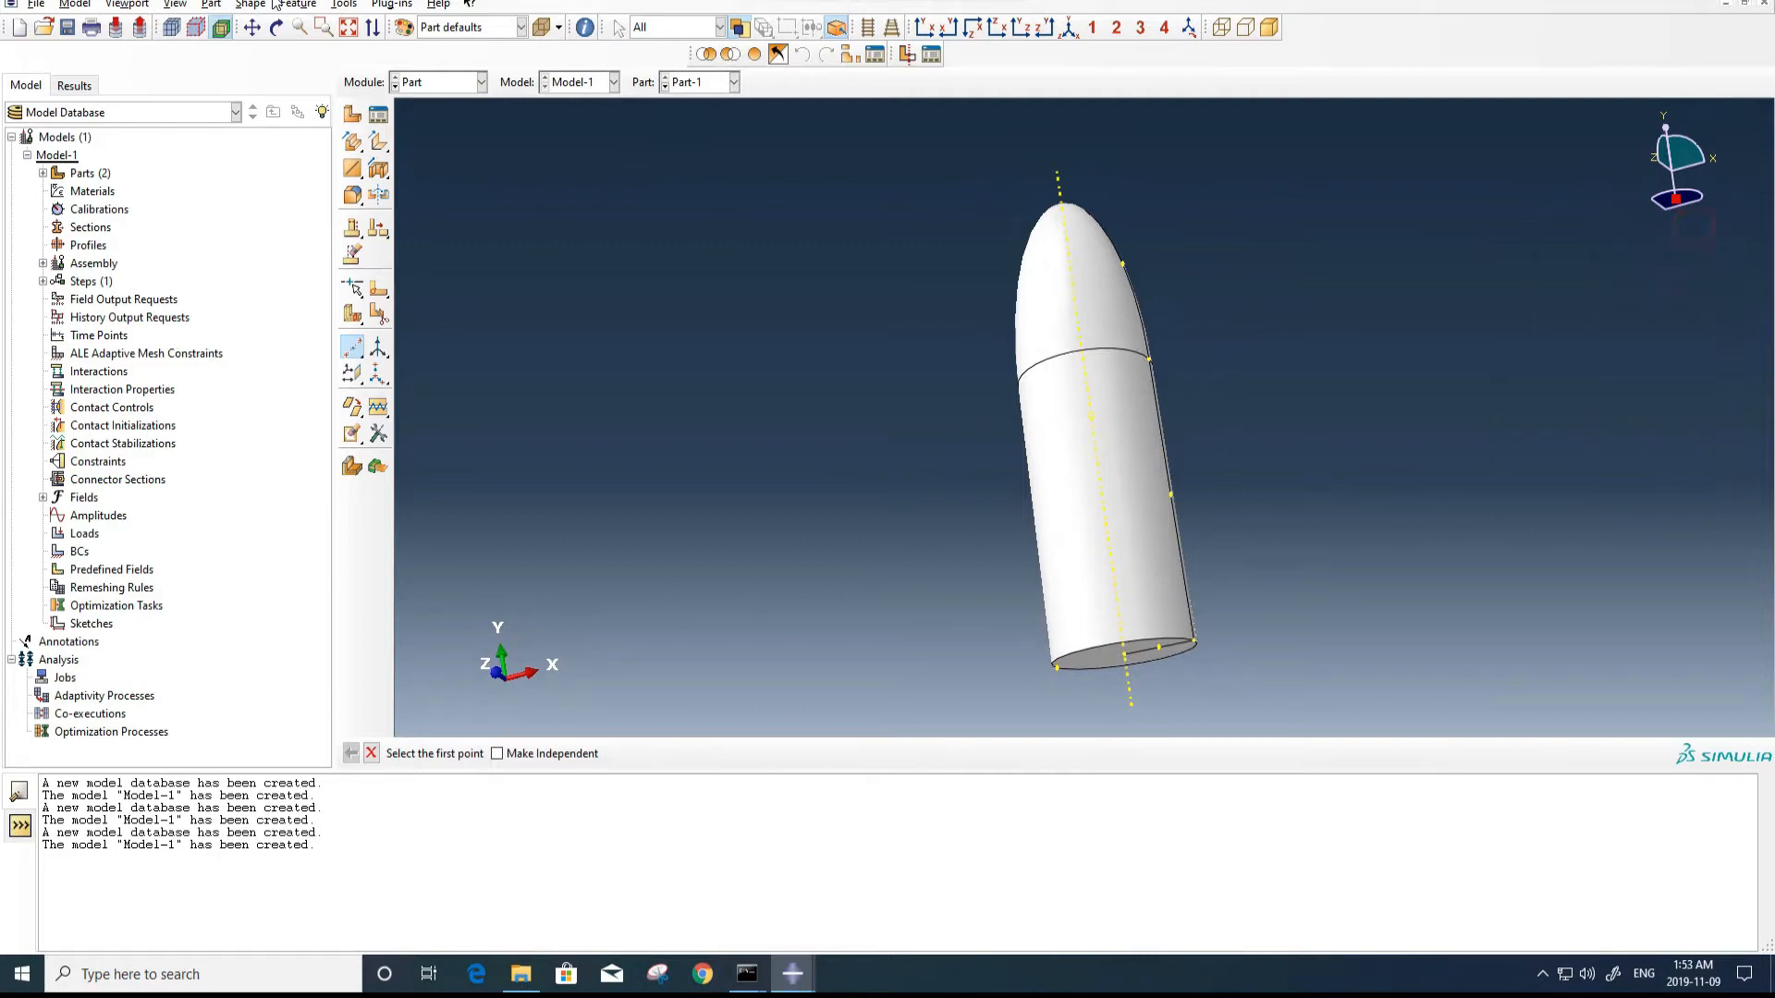
# Place a reference point on the midway datum point of the projectile.
pyautogui.click(345, 4)
pyautogui.click(360, 41)
pyautogui.click(1090, 417)
pyautogui.keyDown('ctrl'); pyautogui.keyDown('alt'); pyautogui.moveTo(1072, 303); pyautogui.dragTo(1116, 452); pyautogui.keyUp('alt'); pyautogui.keyUp('ctrl')
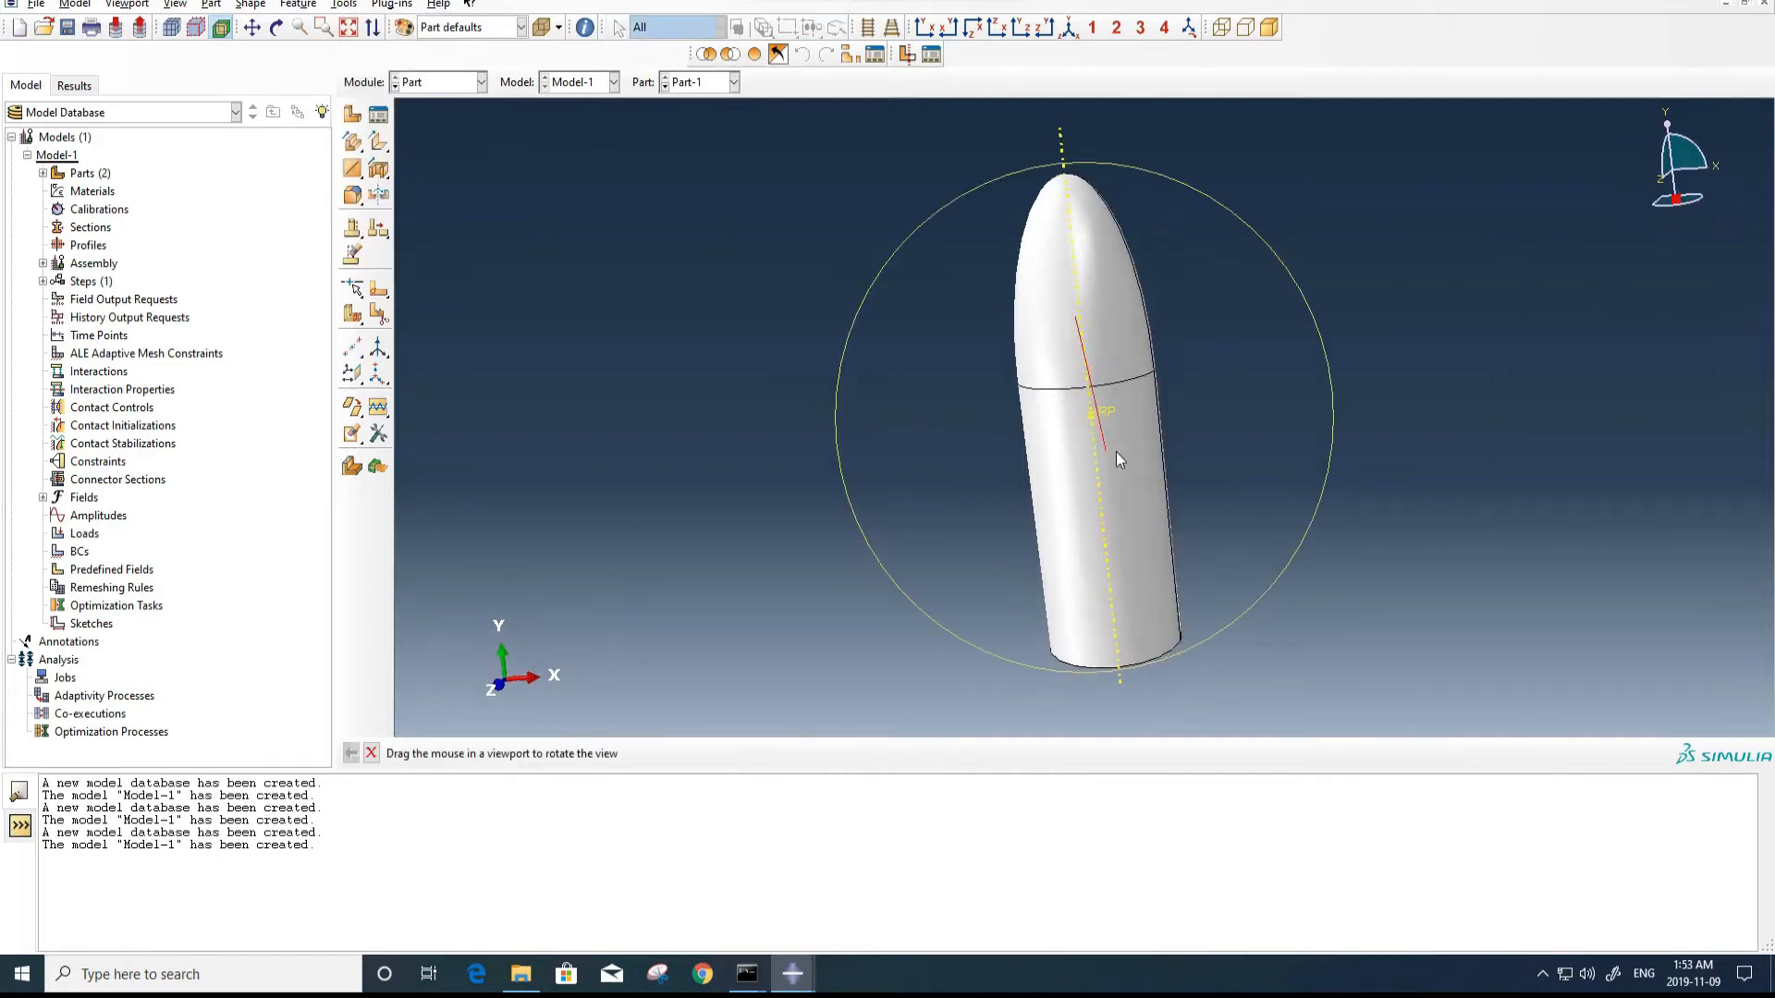
# In the Property module, switch to Part-2 and start Material-1 with a density of 7800.
pyautogui.click(434, 82)
pyautogui.click(434, 116)
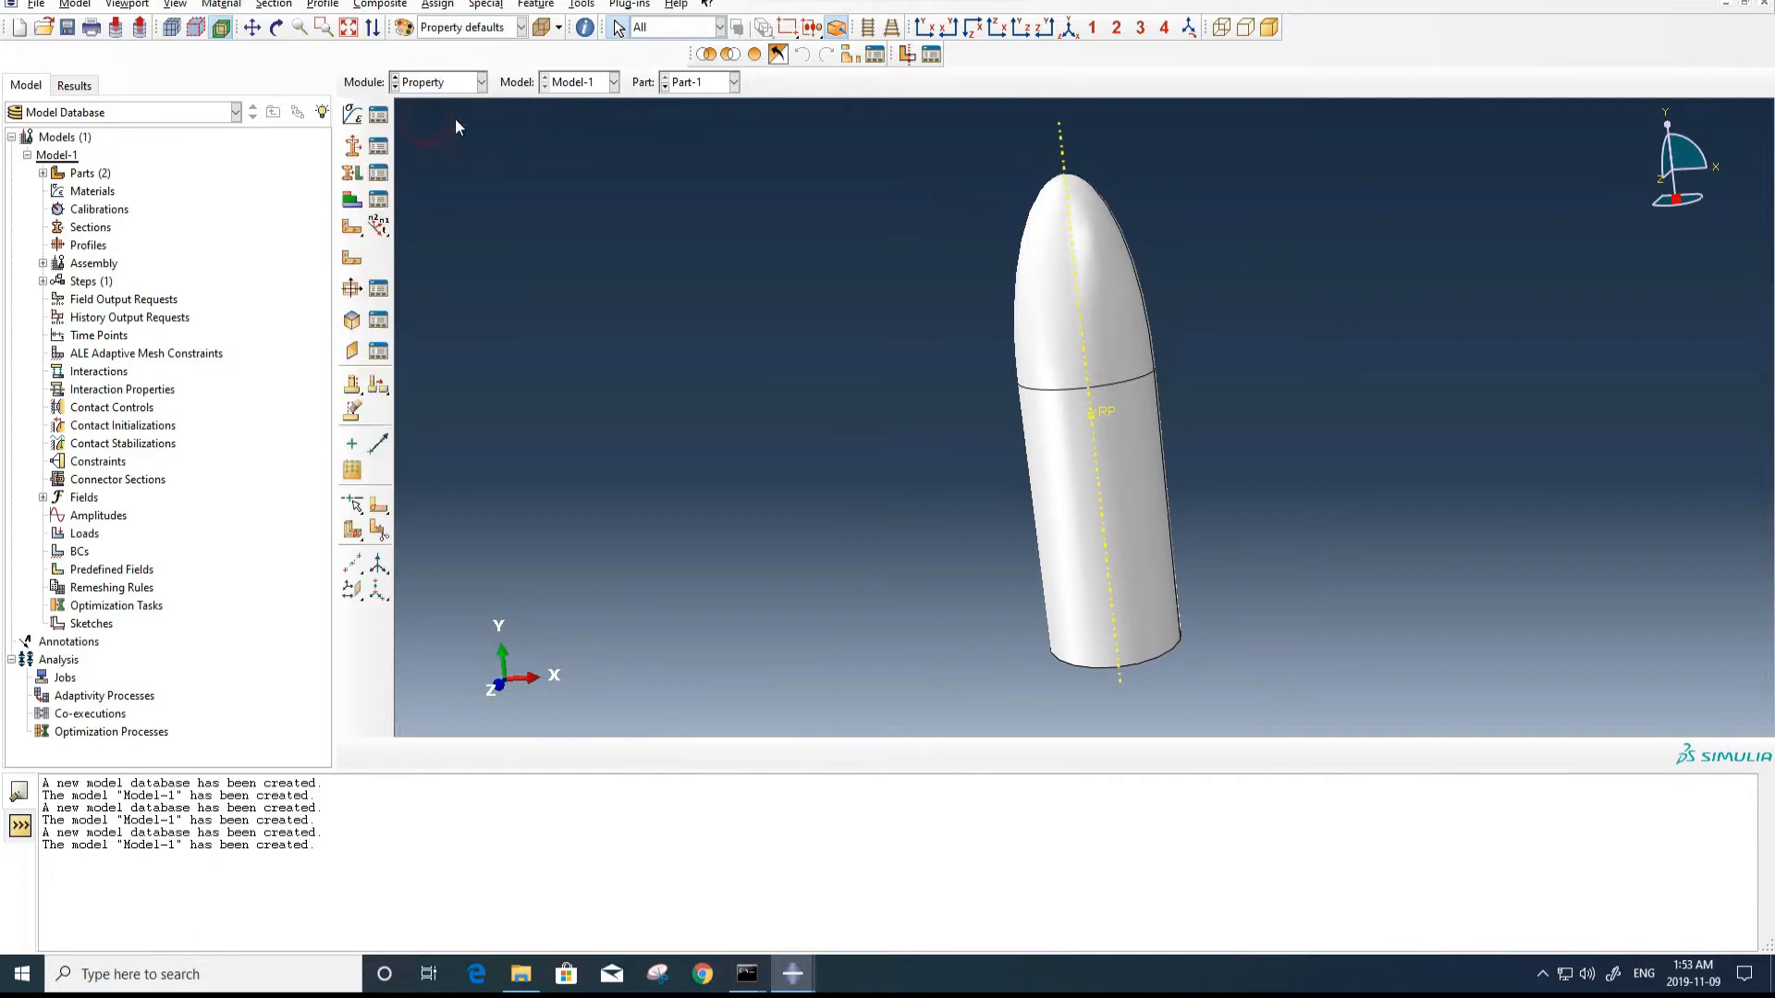
pyautogui.click(714, 85)
pyautogui.click(688, 118)
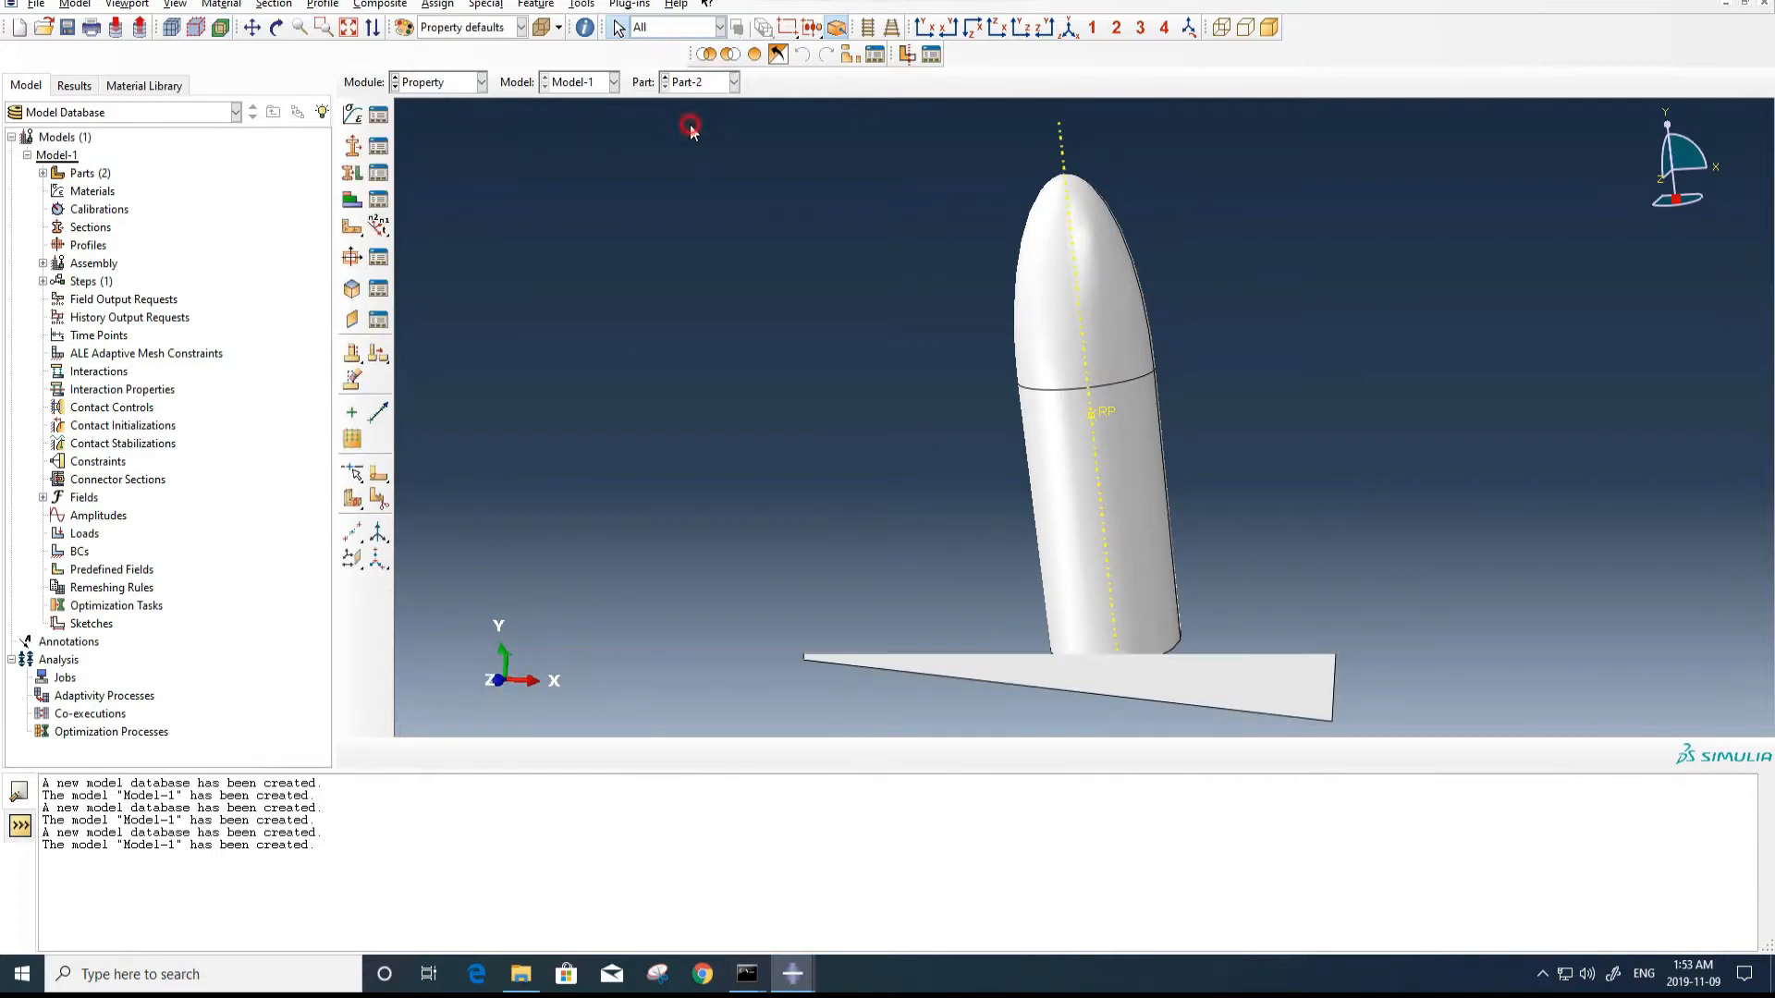
pyautogui.click(355, 115)
pyautogui.click(265, 262)
pyautogui.click(289, 282)
pyautogui.click(330, 451)
pyautogui.write('7800')
# Add isotropic elasticity to Material-1 with Young's modulus 210E9 and Poisson's ratio 0.3.
pyautogui.click(325, 262)
pyautogui.moveTo(500, 282)
pyautogui.click(601, 294)
pyautogui.click(340, 522)
pyautogui.write('210')
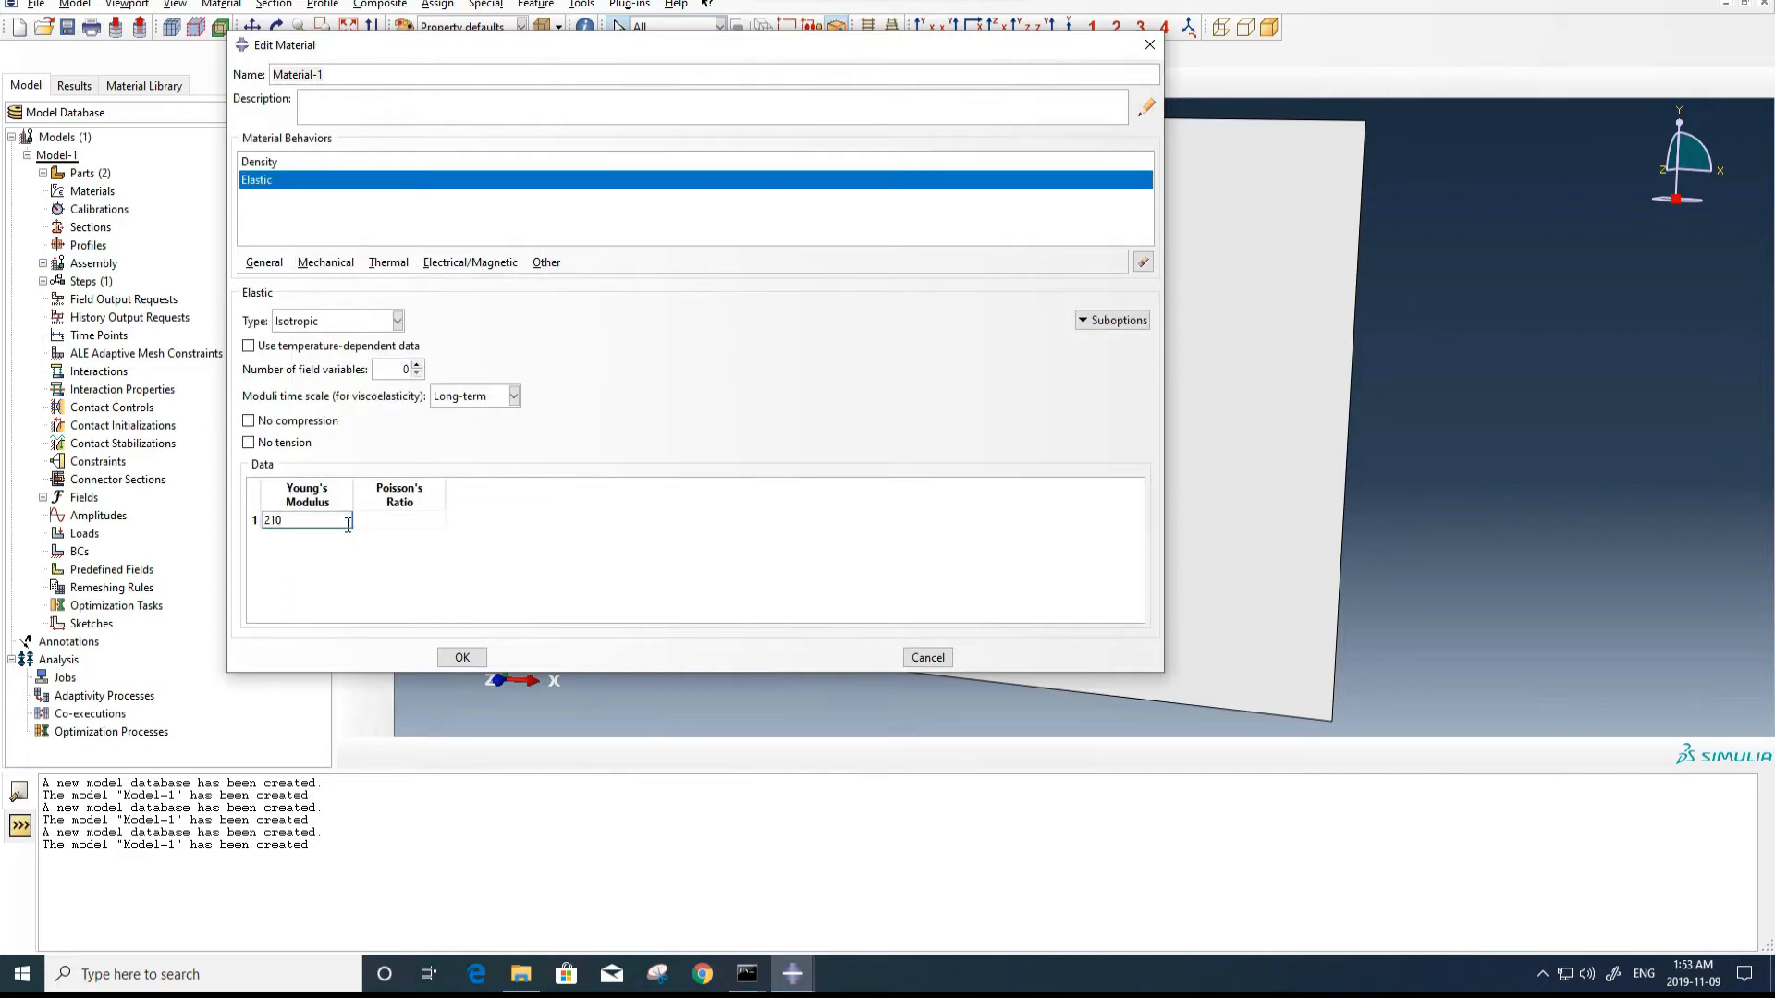
pyautogui.write('E9')
pyautogui.press('Tab')
pyautogui.write('0.')
# Add isotropic plasticity to Material-1 with yield stress 300e6 at plastic strain 0.
pyautogui.click(325, 263)
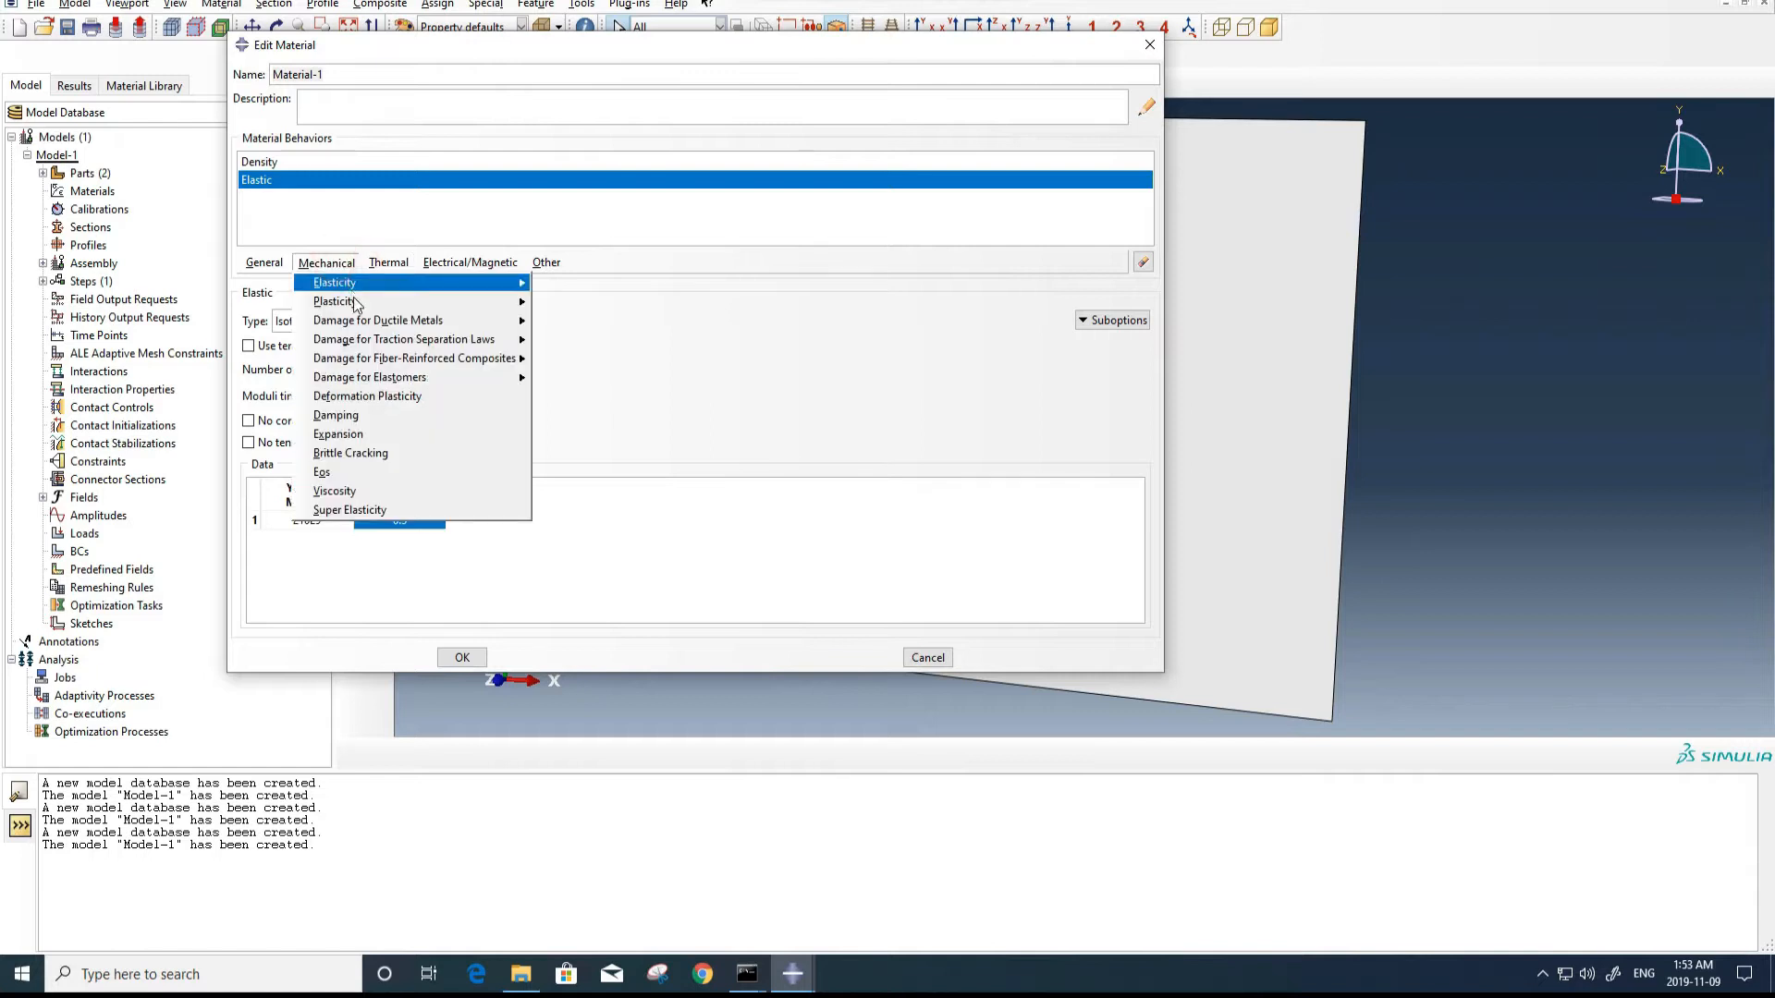
pyautogui.moveTo(499, 301)
pyautogui.click(570, 302)
pyautogui.click(314, 471)
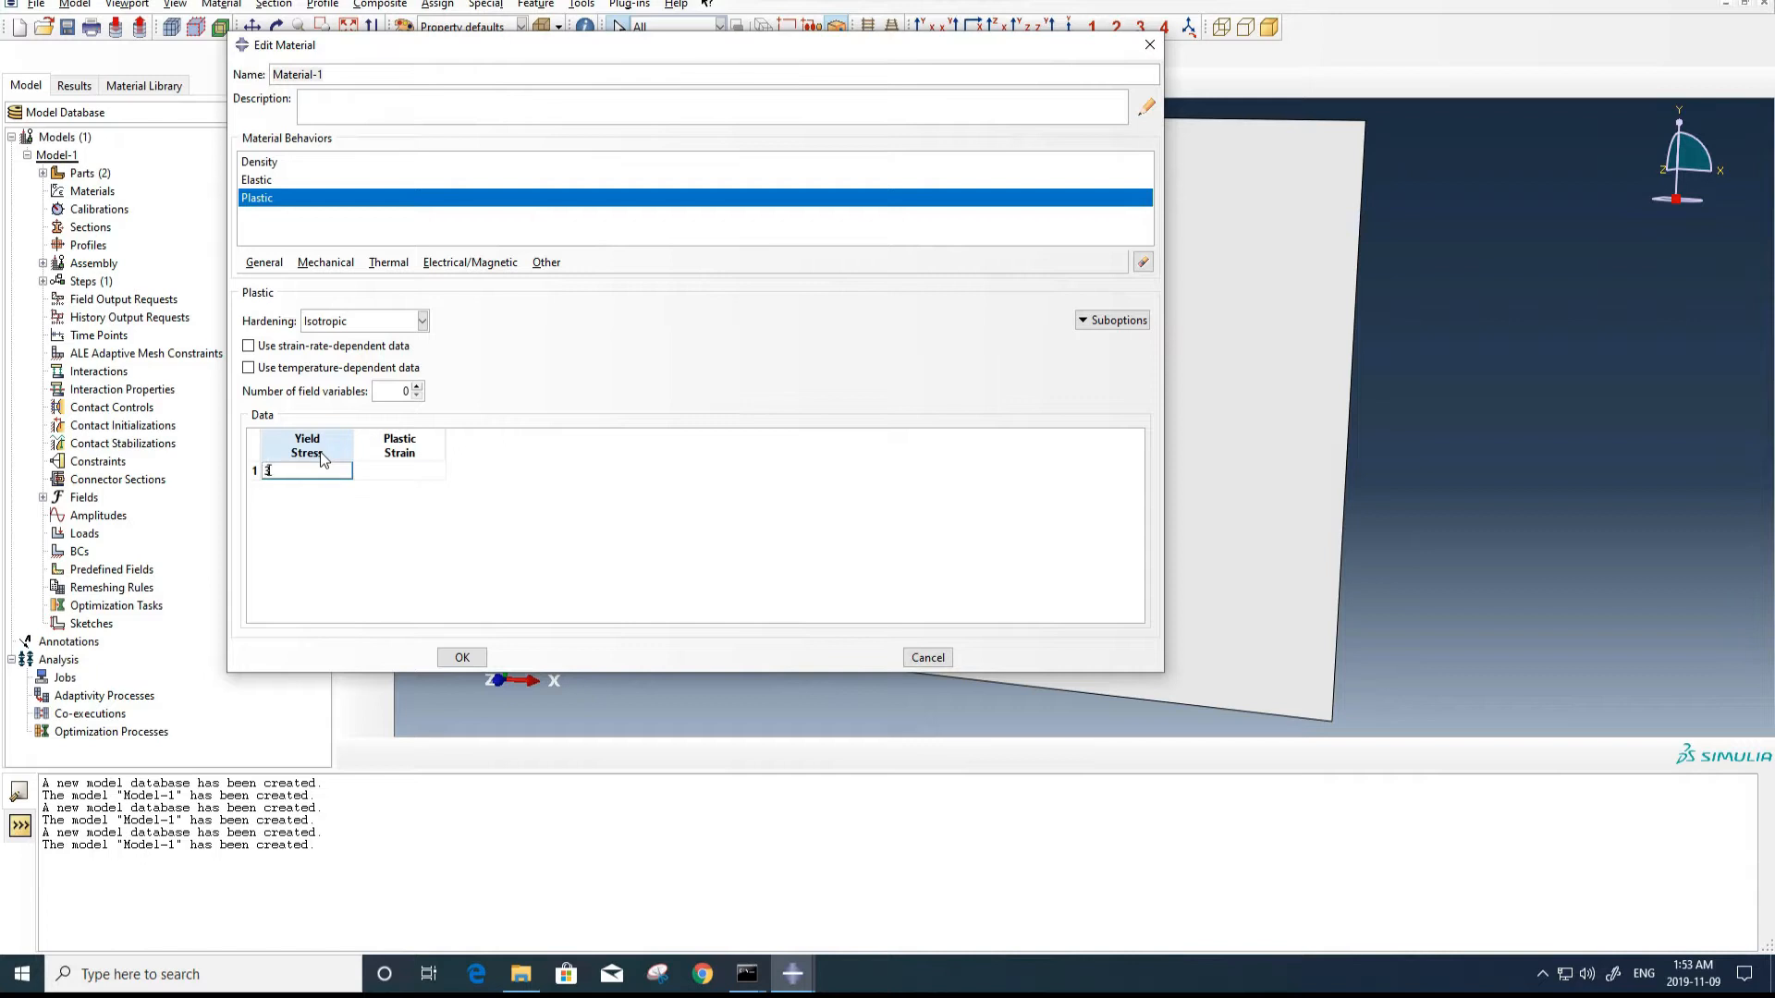
pyautogui.write('300e6')
pyautogui.press('Tab')
# Add a second plasticity row with yield stress 400e6 at plastic strain 0.3 and save the material.
pyautogui.rightClick(325, 477)
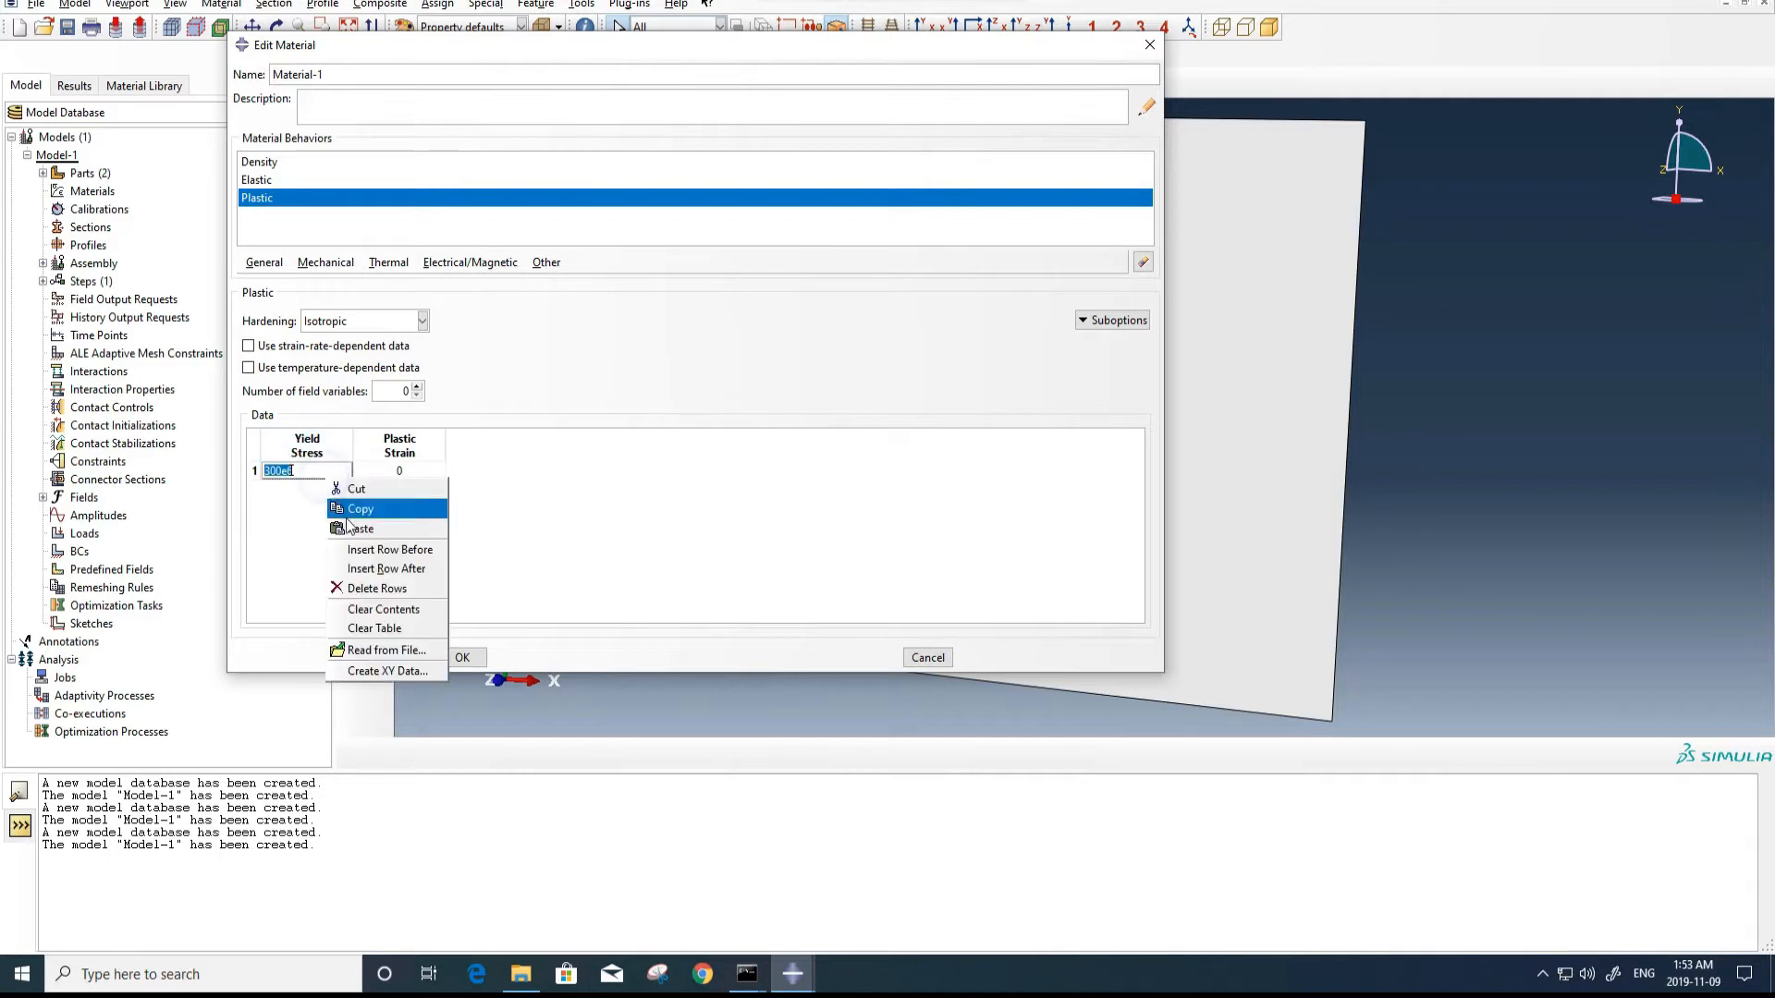
pyautogui.click(379, 582)
pyautogui.click(280, 494)
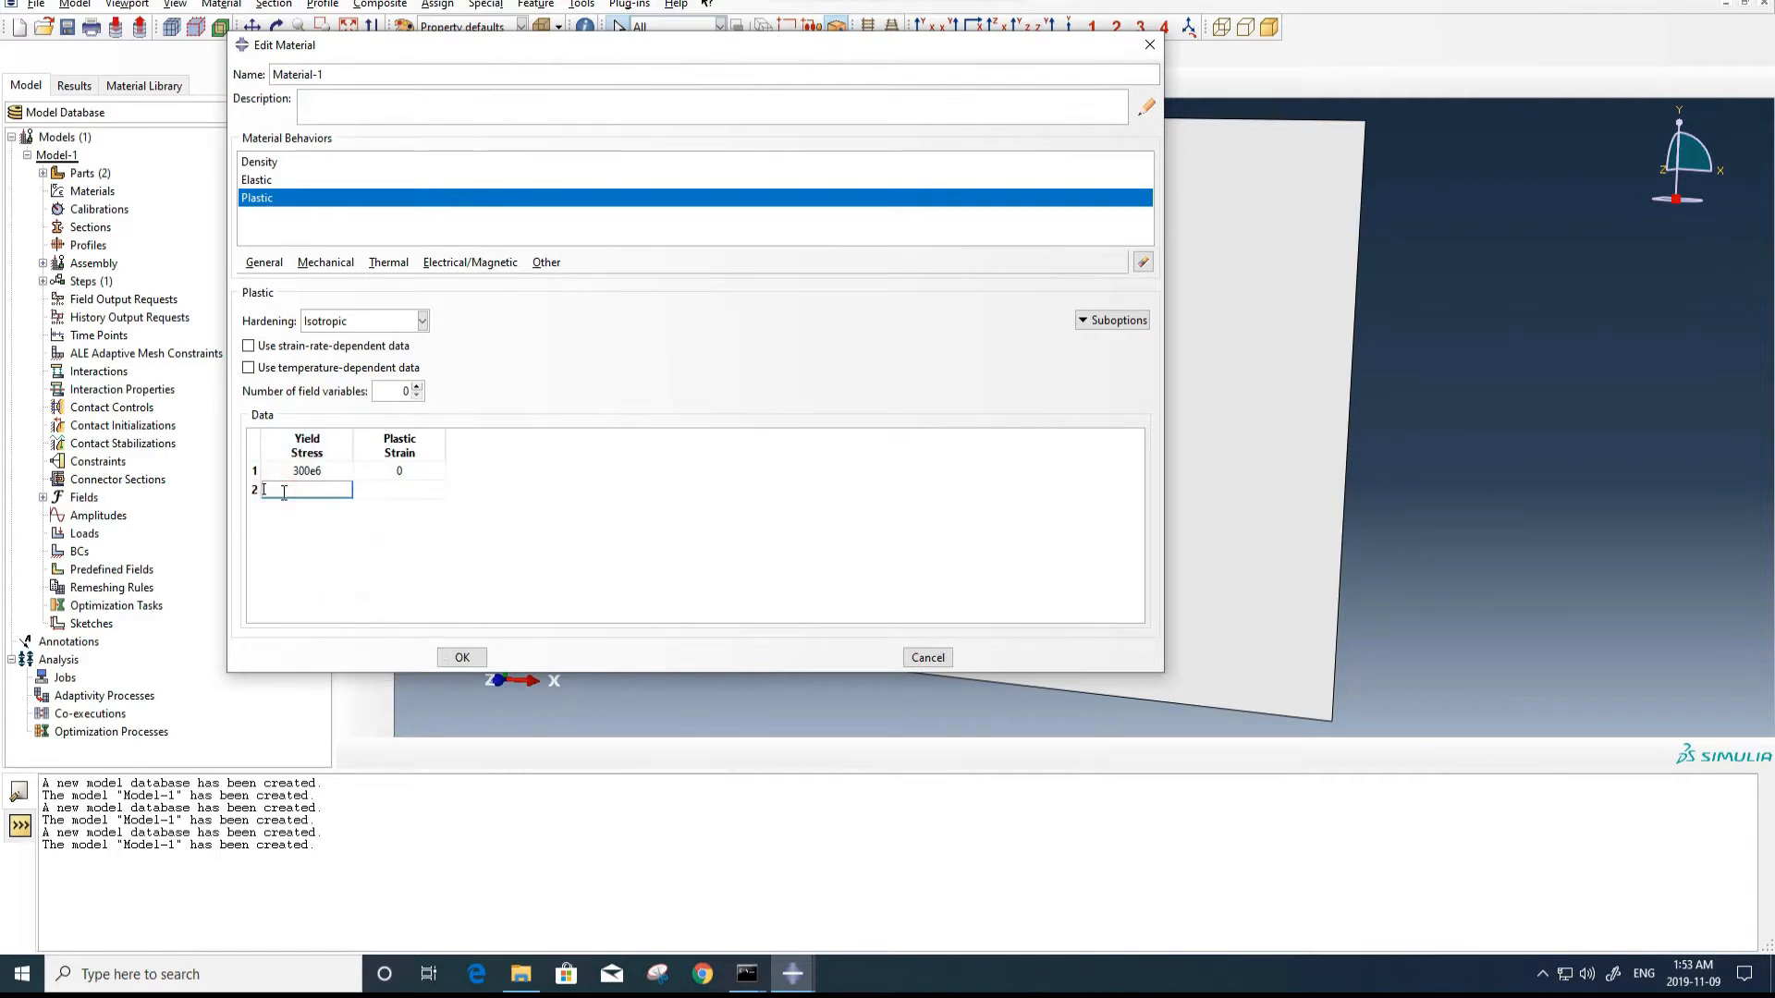
pyautogui.write('400e6')
pyautogui.press('Tab')
pyautogui.write('0.3')
pyautogui.click(464, 657)
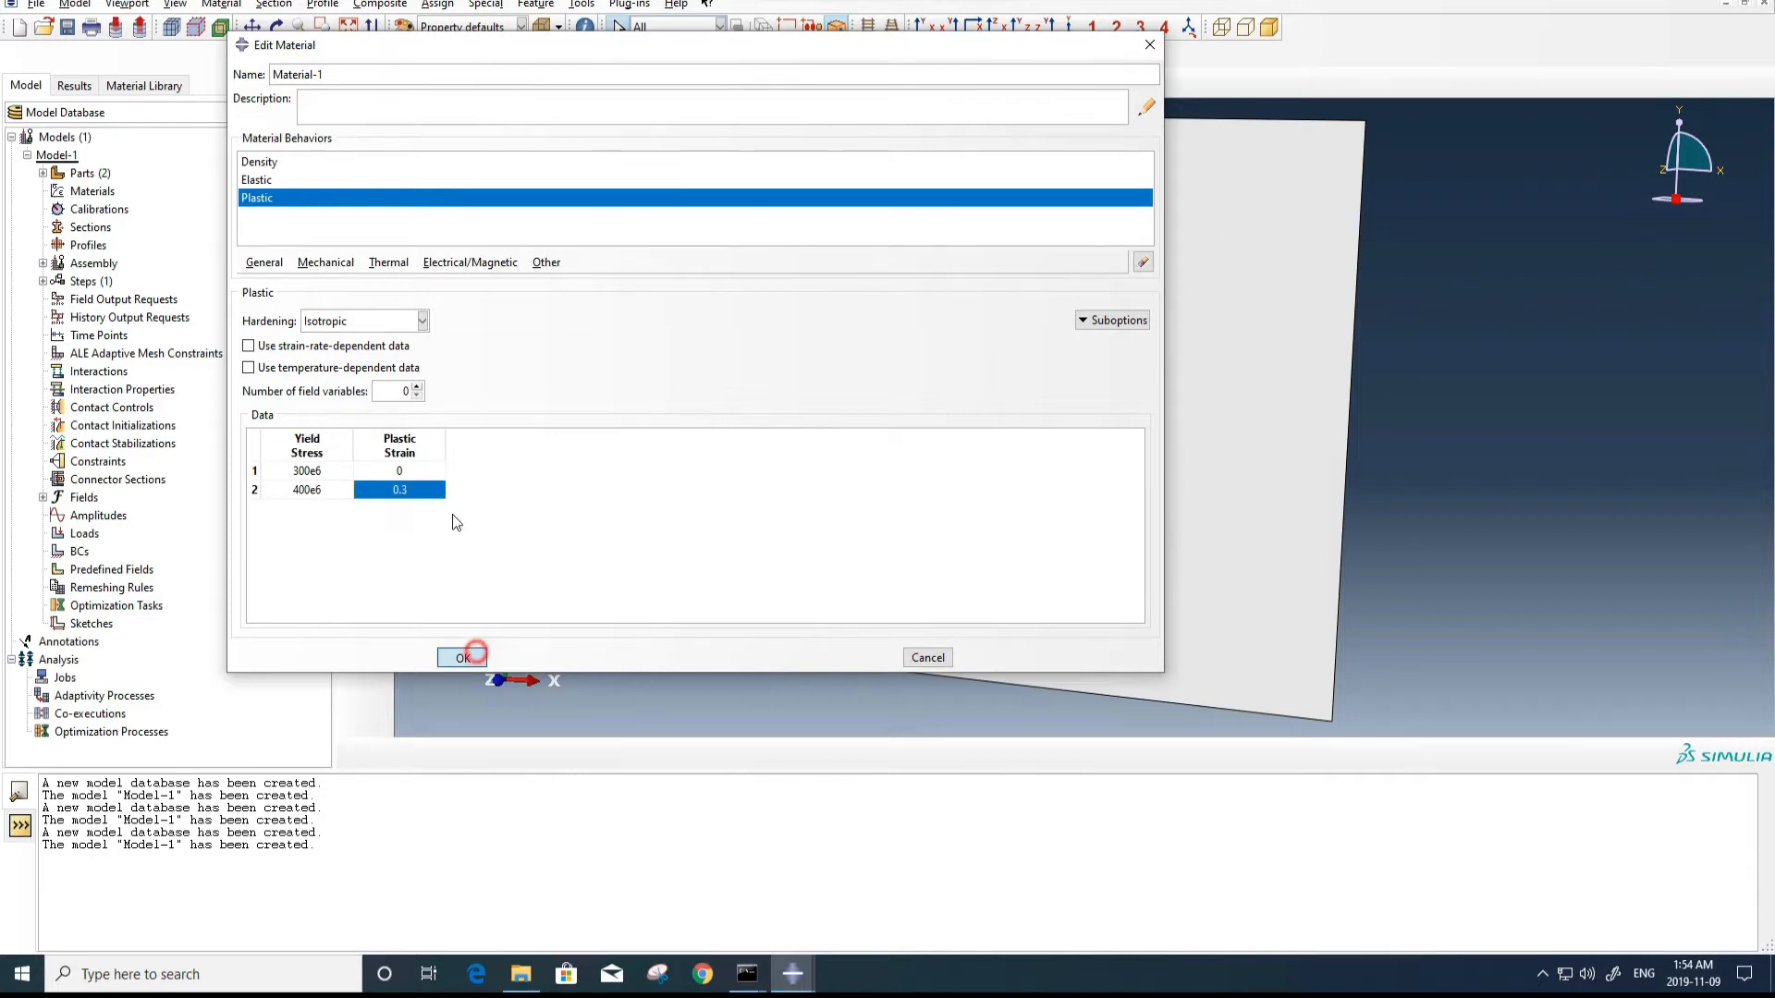
# Create a homogeneous shell section using Material-1, entering the shell thickness and increasing the number of Simpson thickness integration points.
pyautogui.click(352, 150)
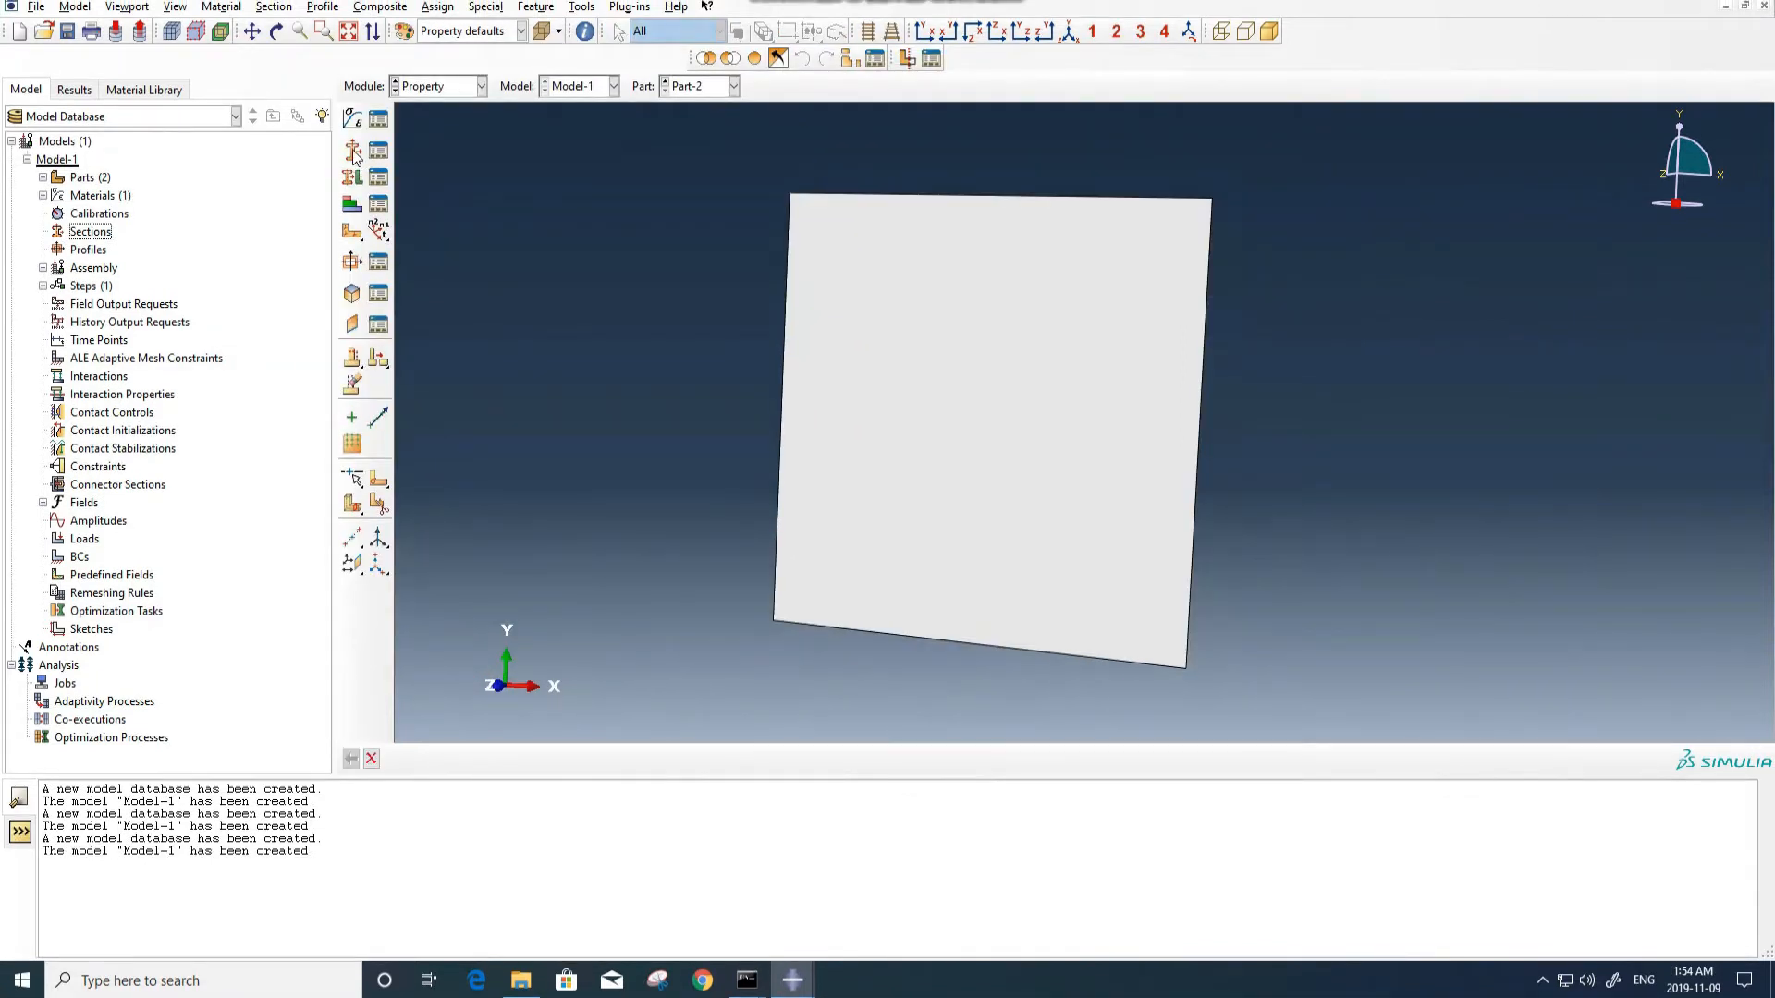
pyautogui.click(353, 149)
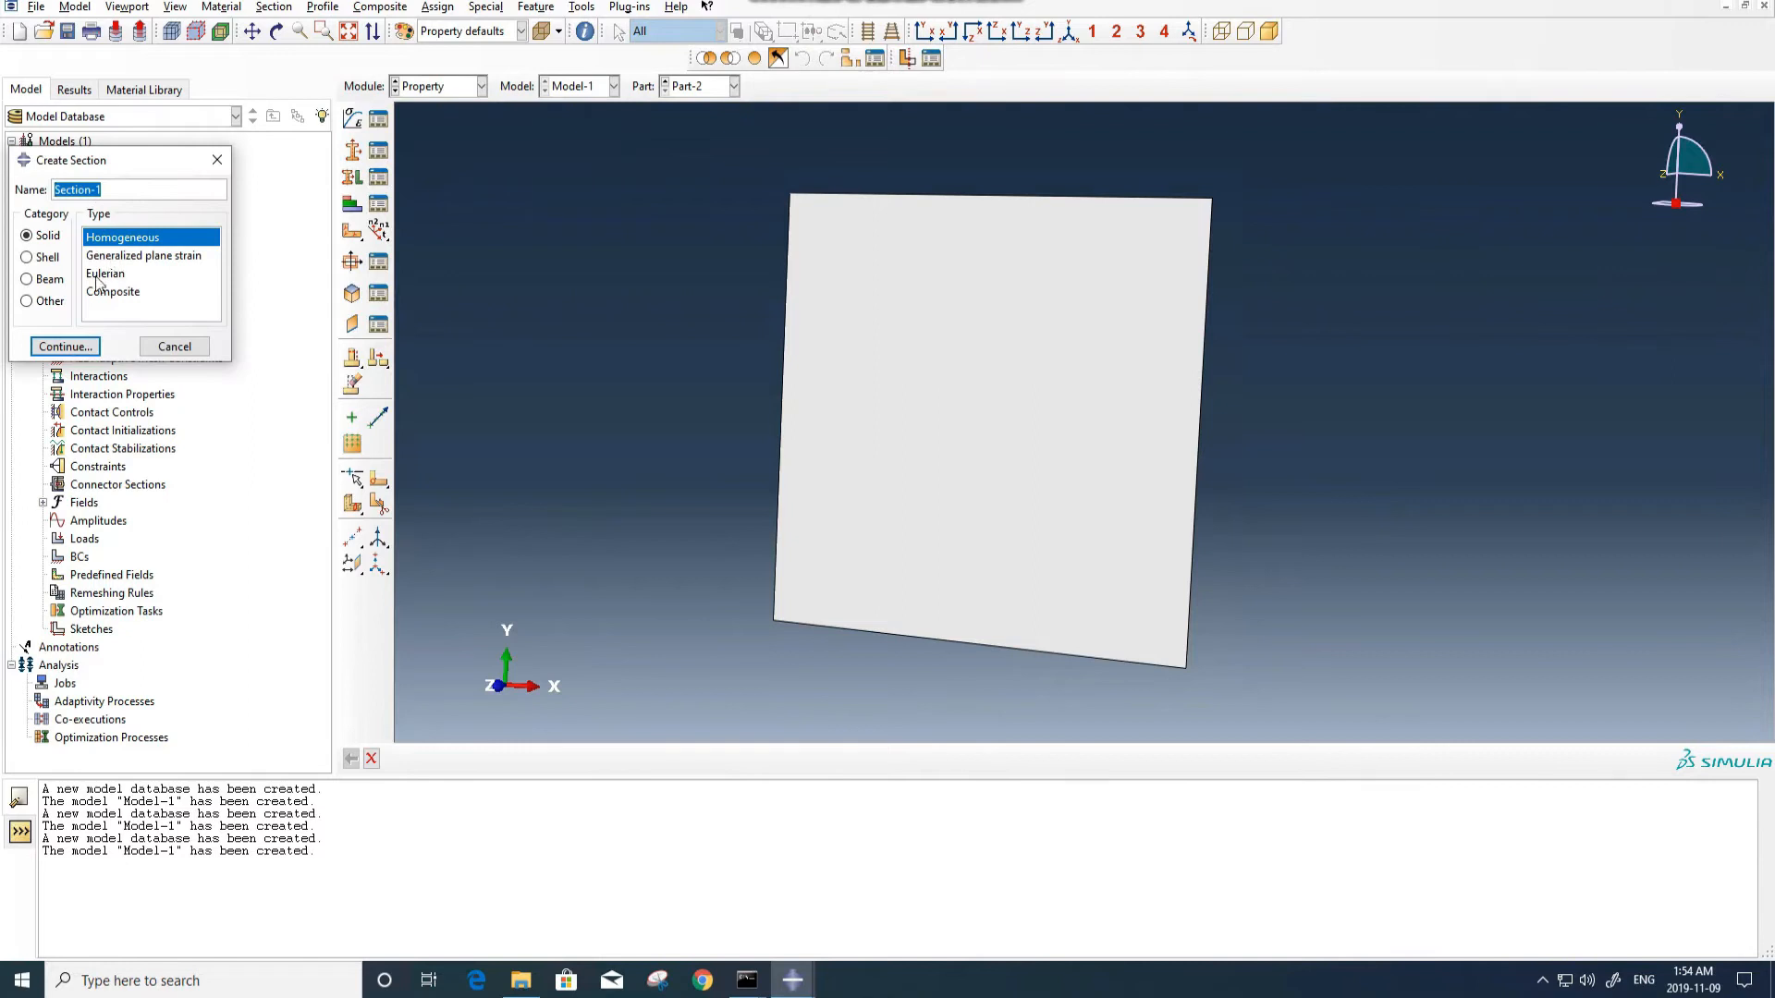
pyautogui.click(50, 258)
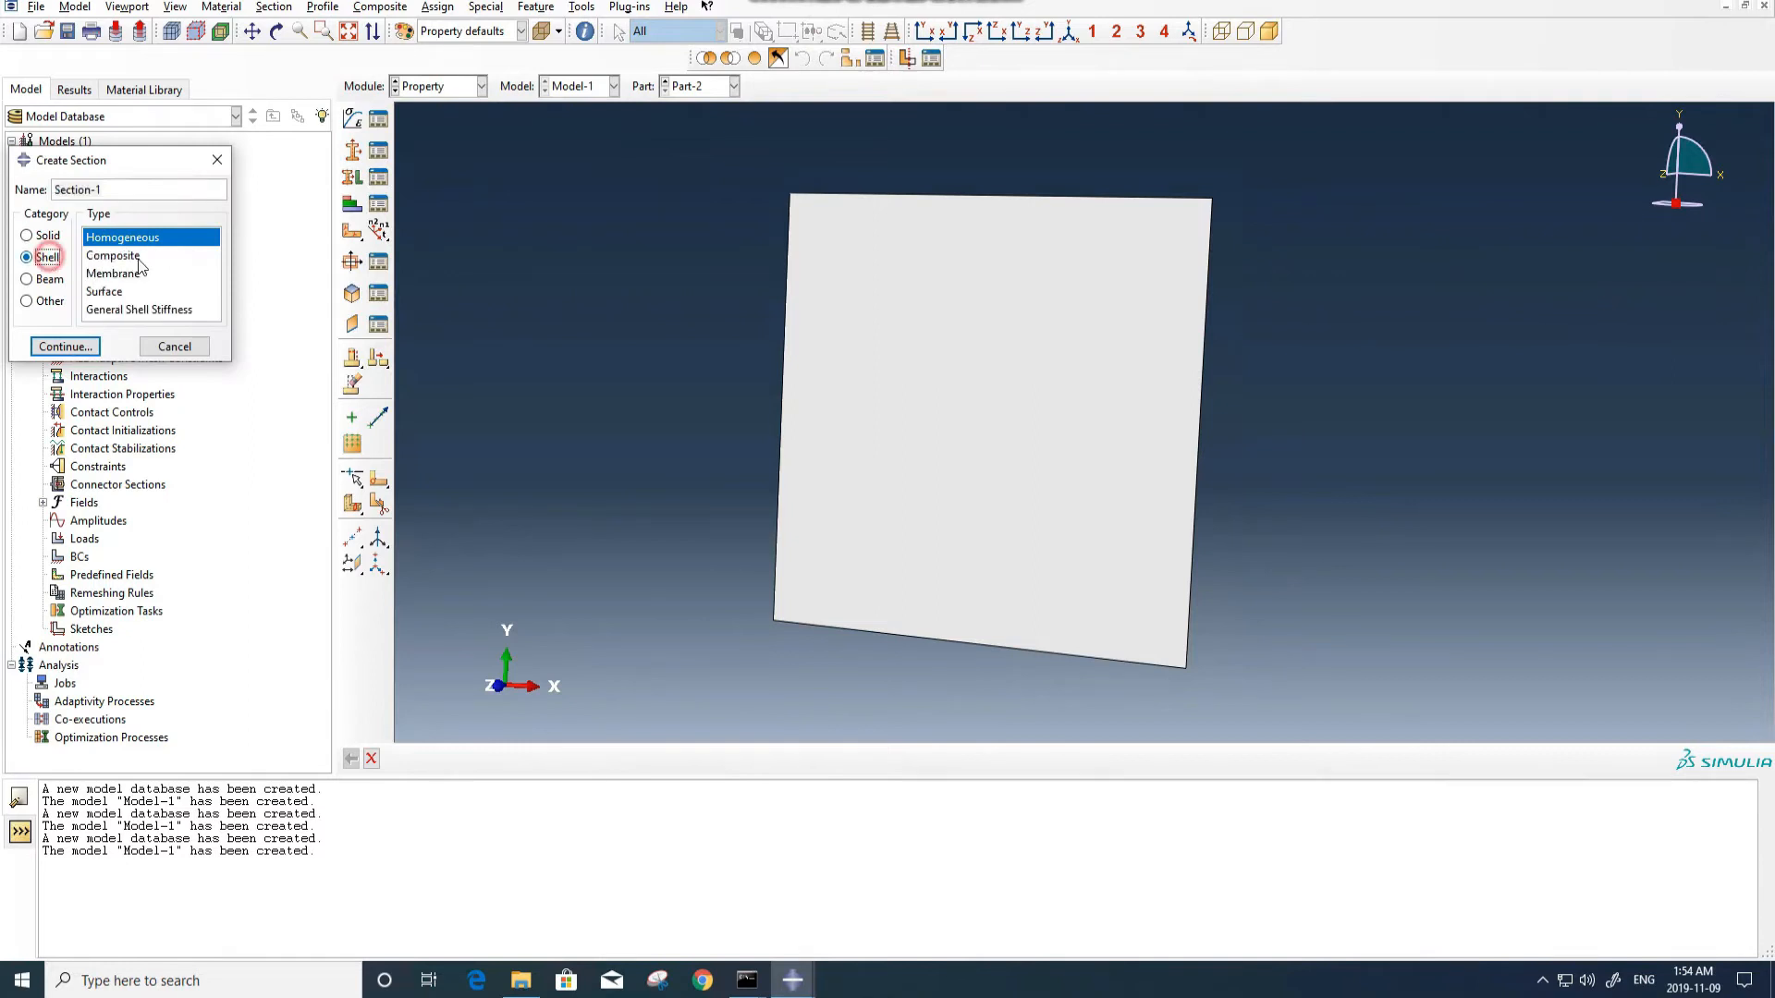
pyautogui.click(65, 347)
pyautogui.click(566, 536)
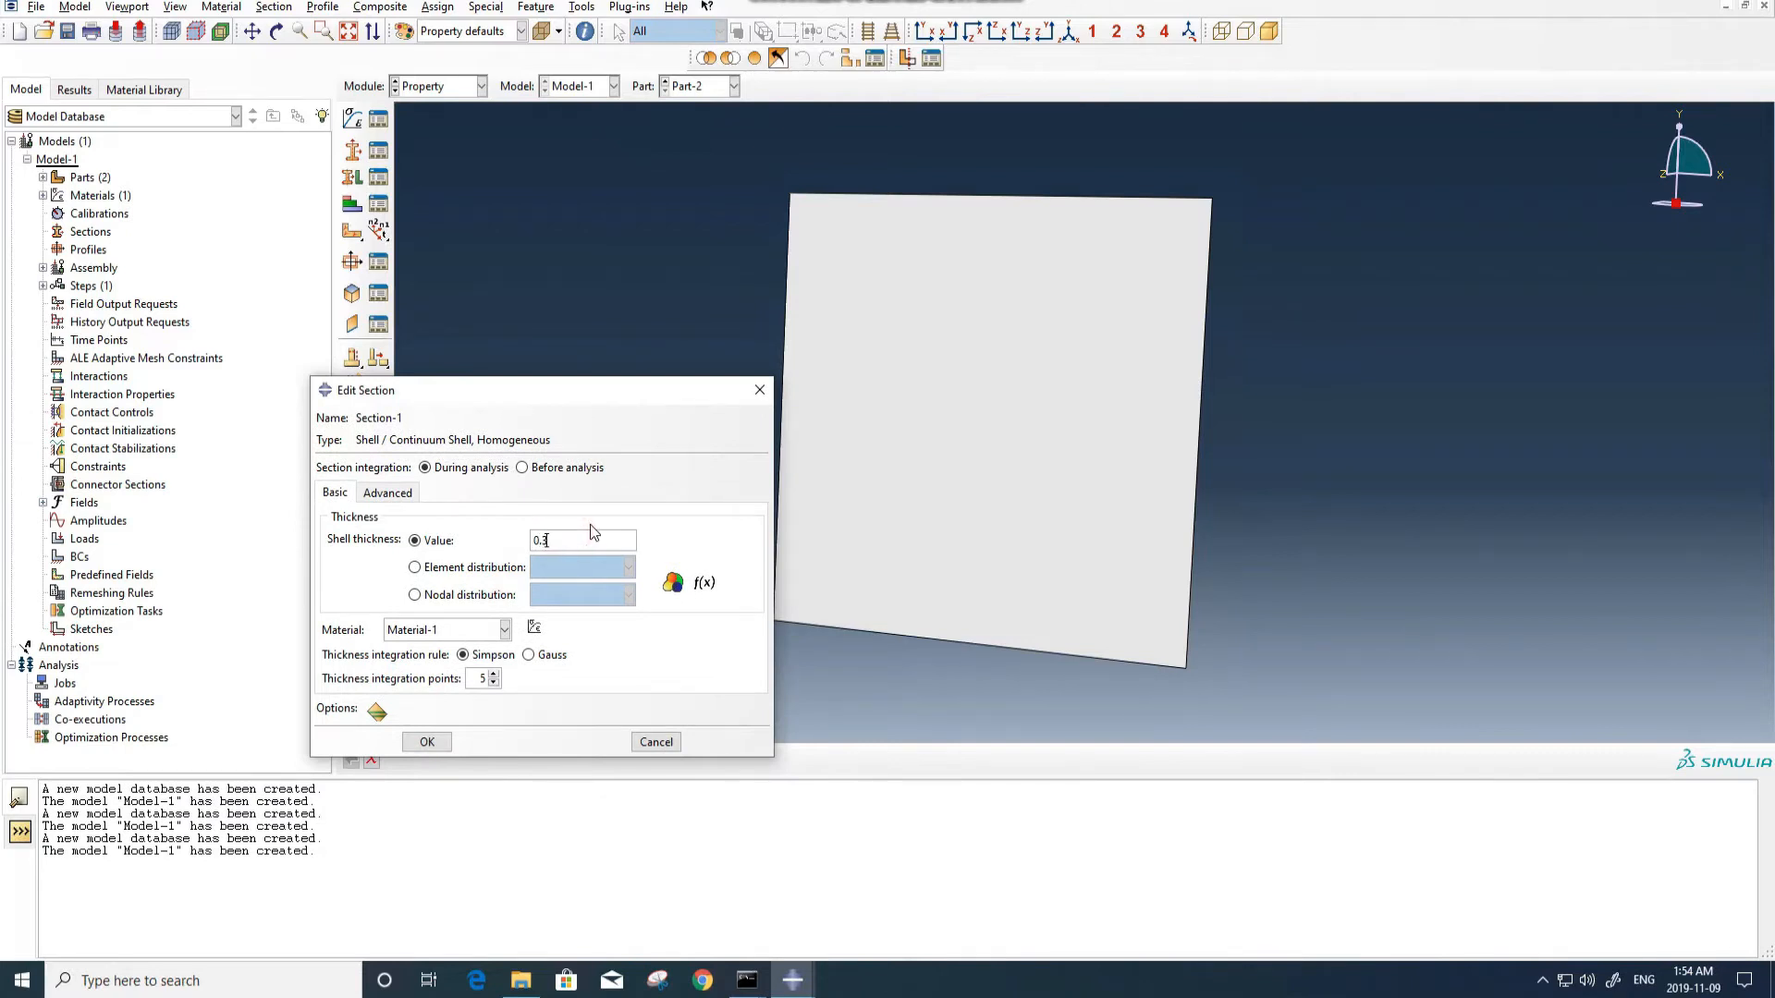
pyautogui.write('00')
pyautogui.click(494, 674)
pyautogui.click(493, 674)
pyautogui.click(436, 742)
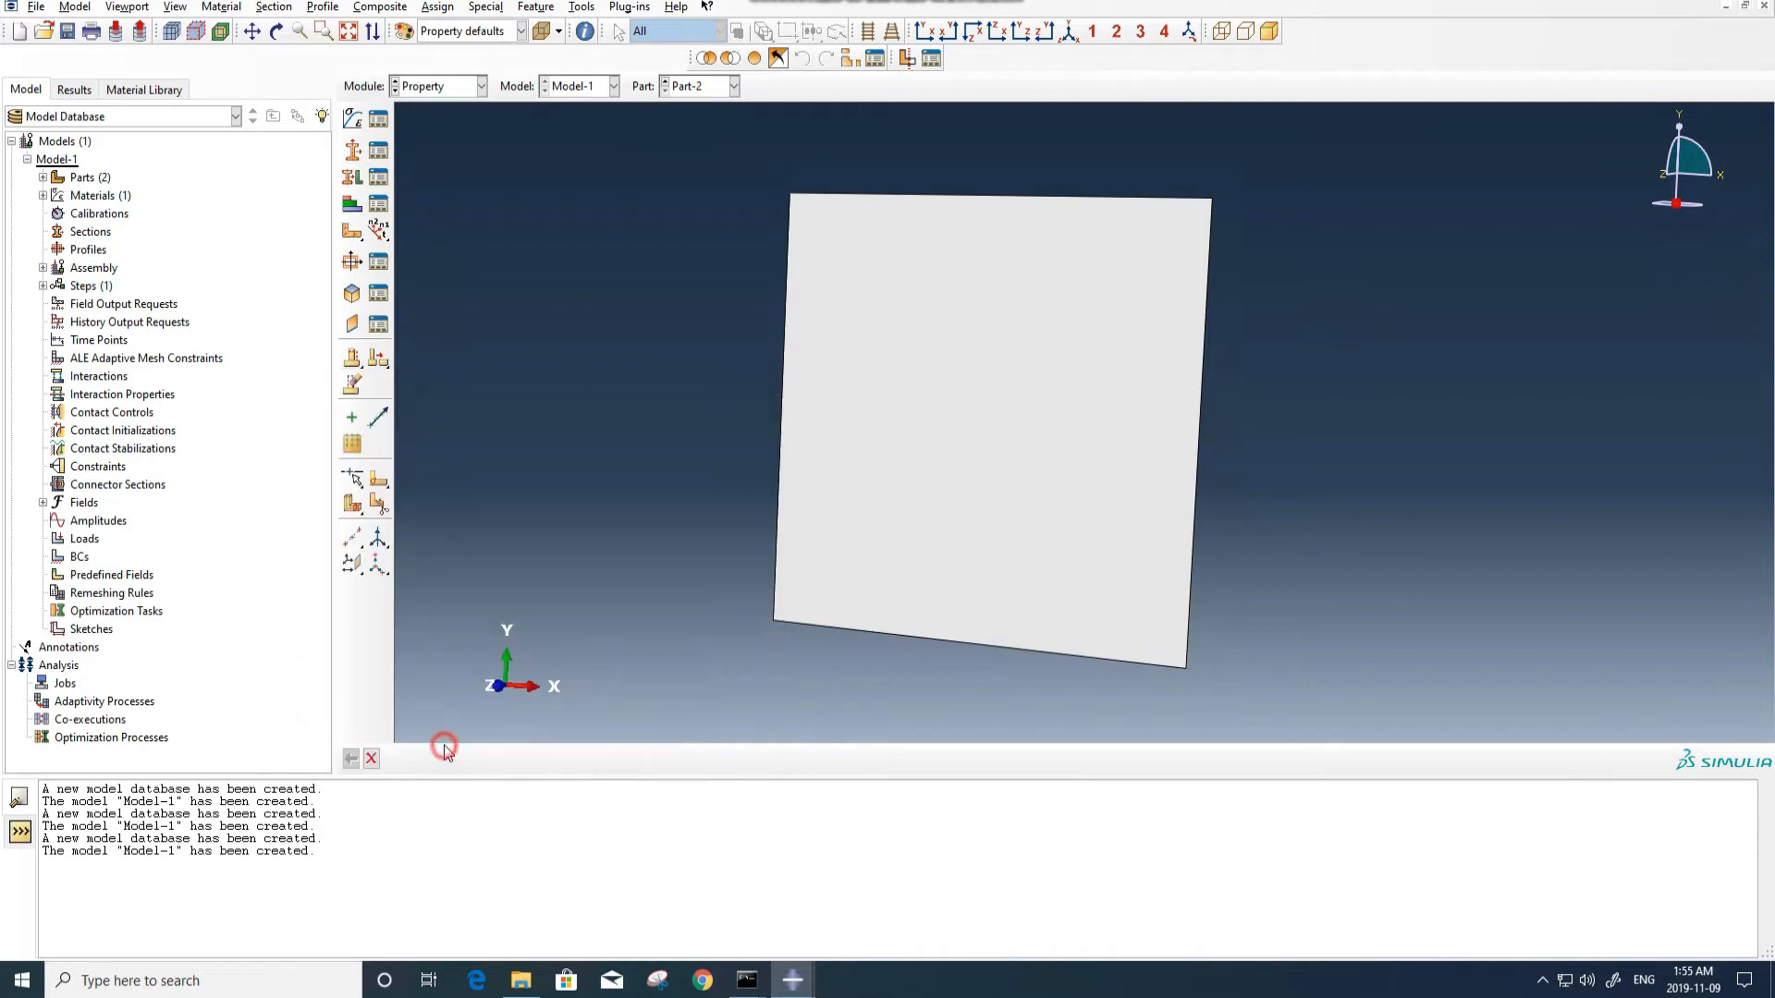
# Assign Section-1 to the whole plate part.
pyautogui.click(352, 178)
pyautogui.moveTo(1313, 140); pyautogui.dragTo(835, 539)
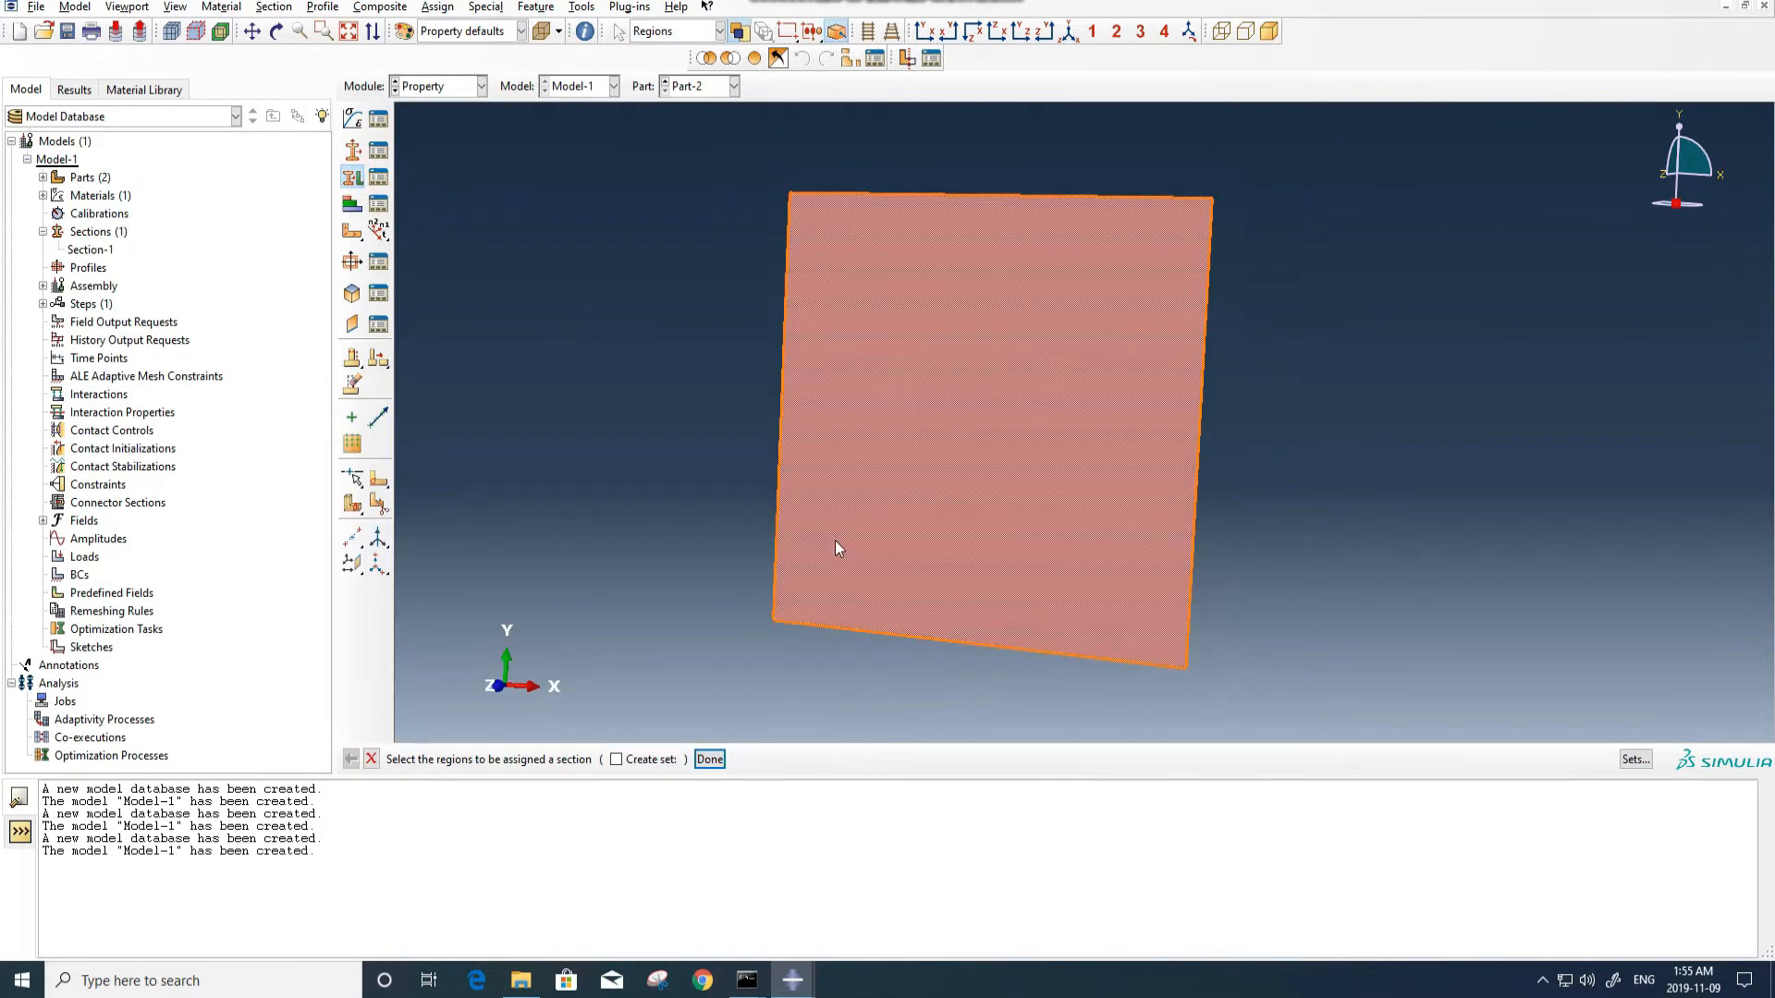
pyautogui.middleClick(590, 451)
pyautogui.click(86, 569)
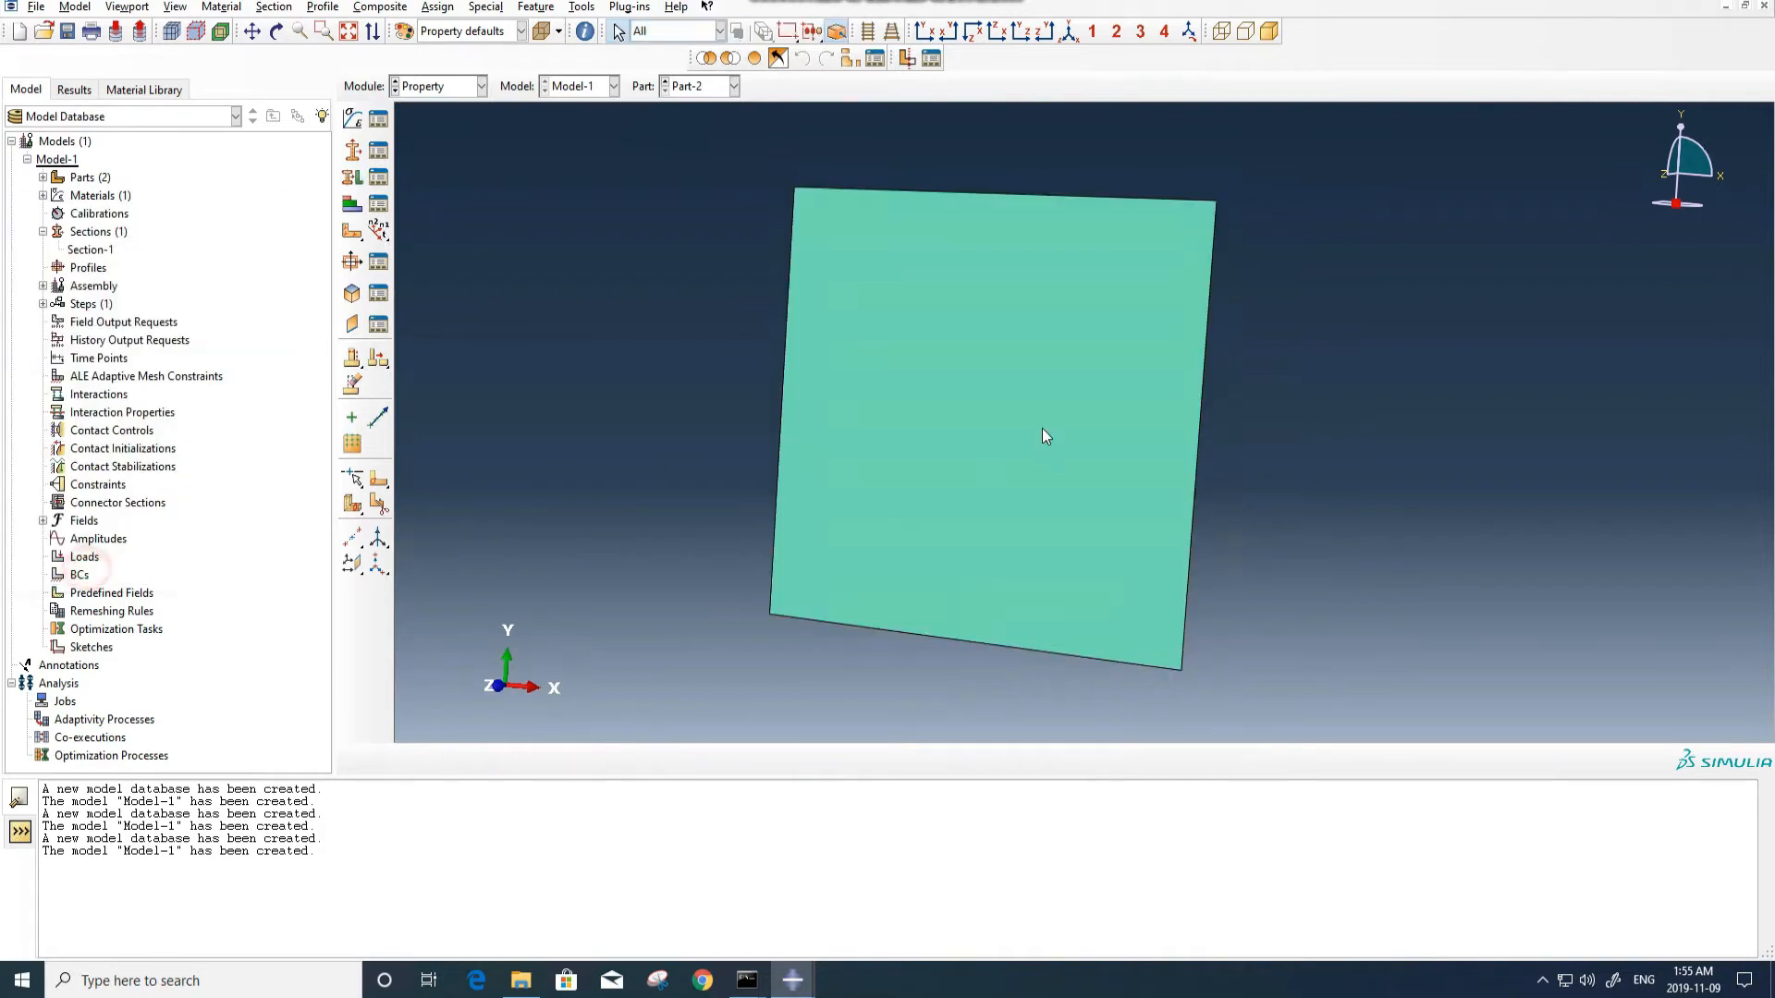
# Switch to Part-1 and create a point mass/inertia at the projectile's reference point.
pyautogui.click(700, 88)
pyautogui.click(695, 107)
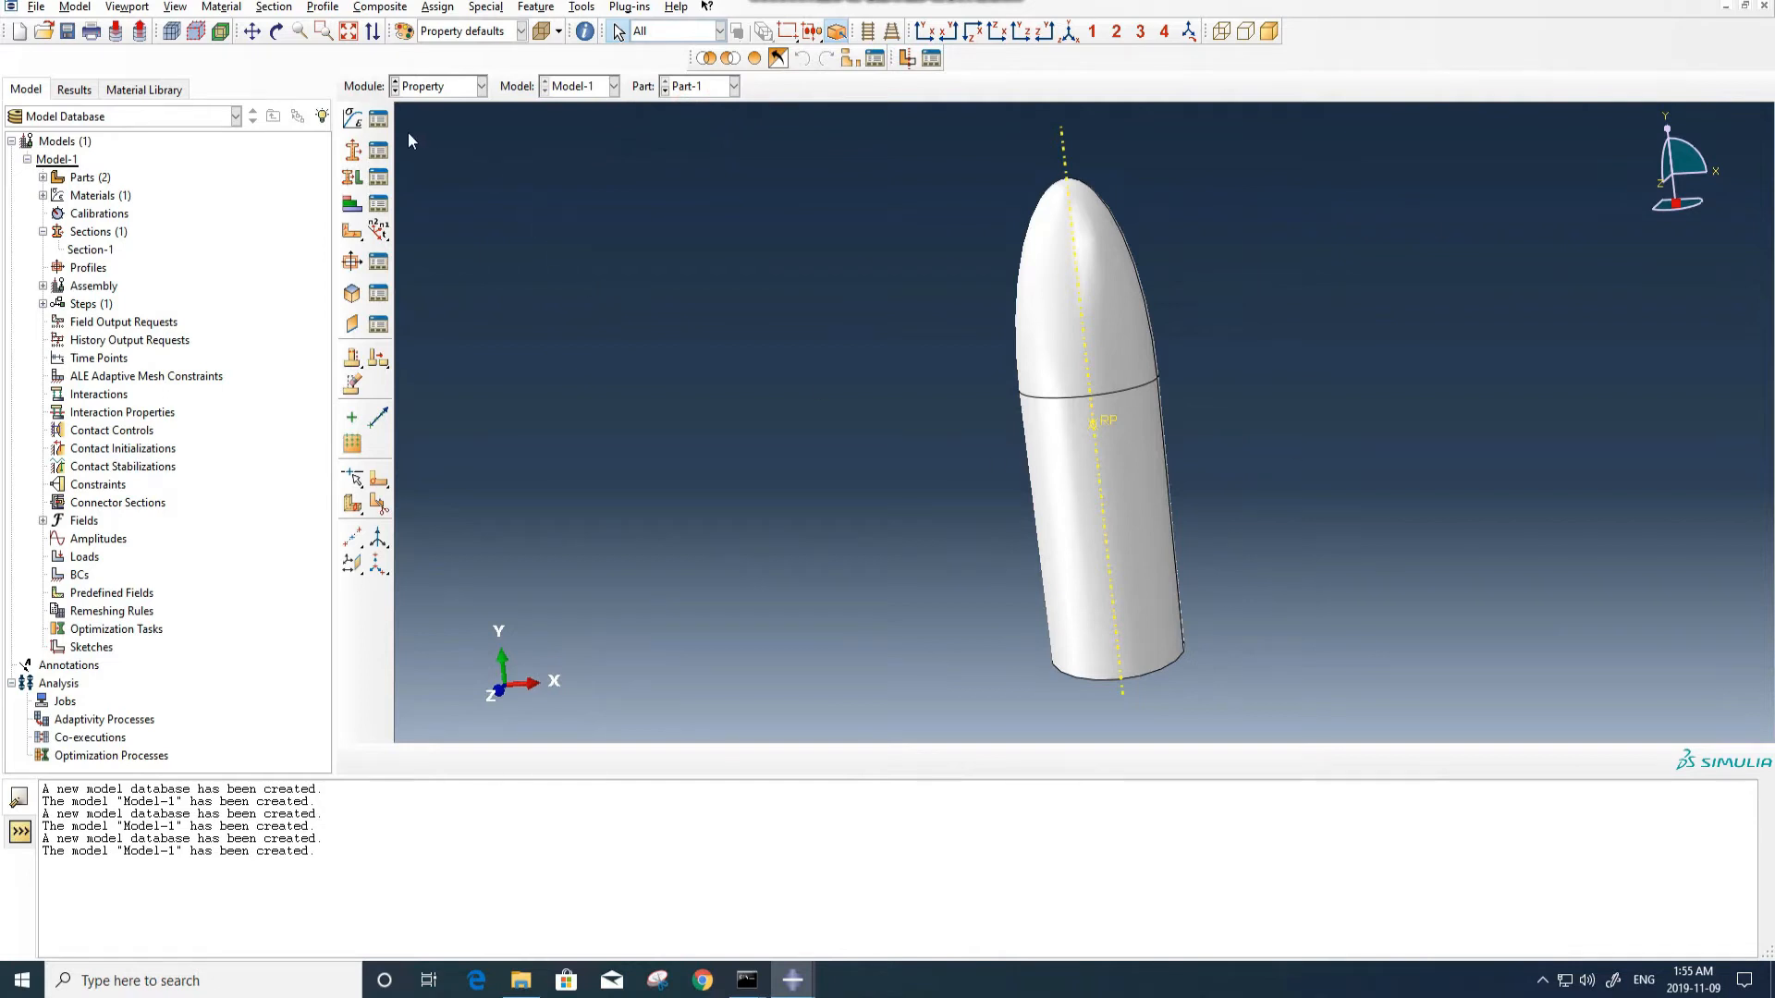
pyautogui.click(582, 7)
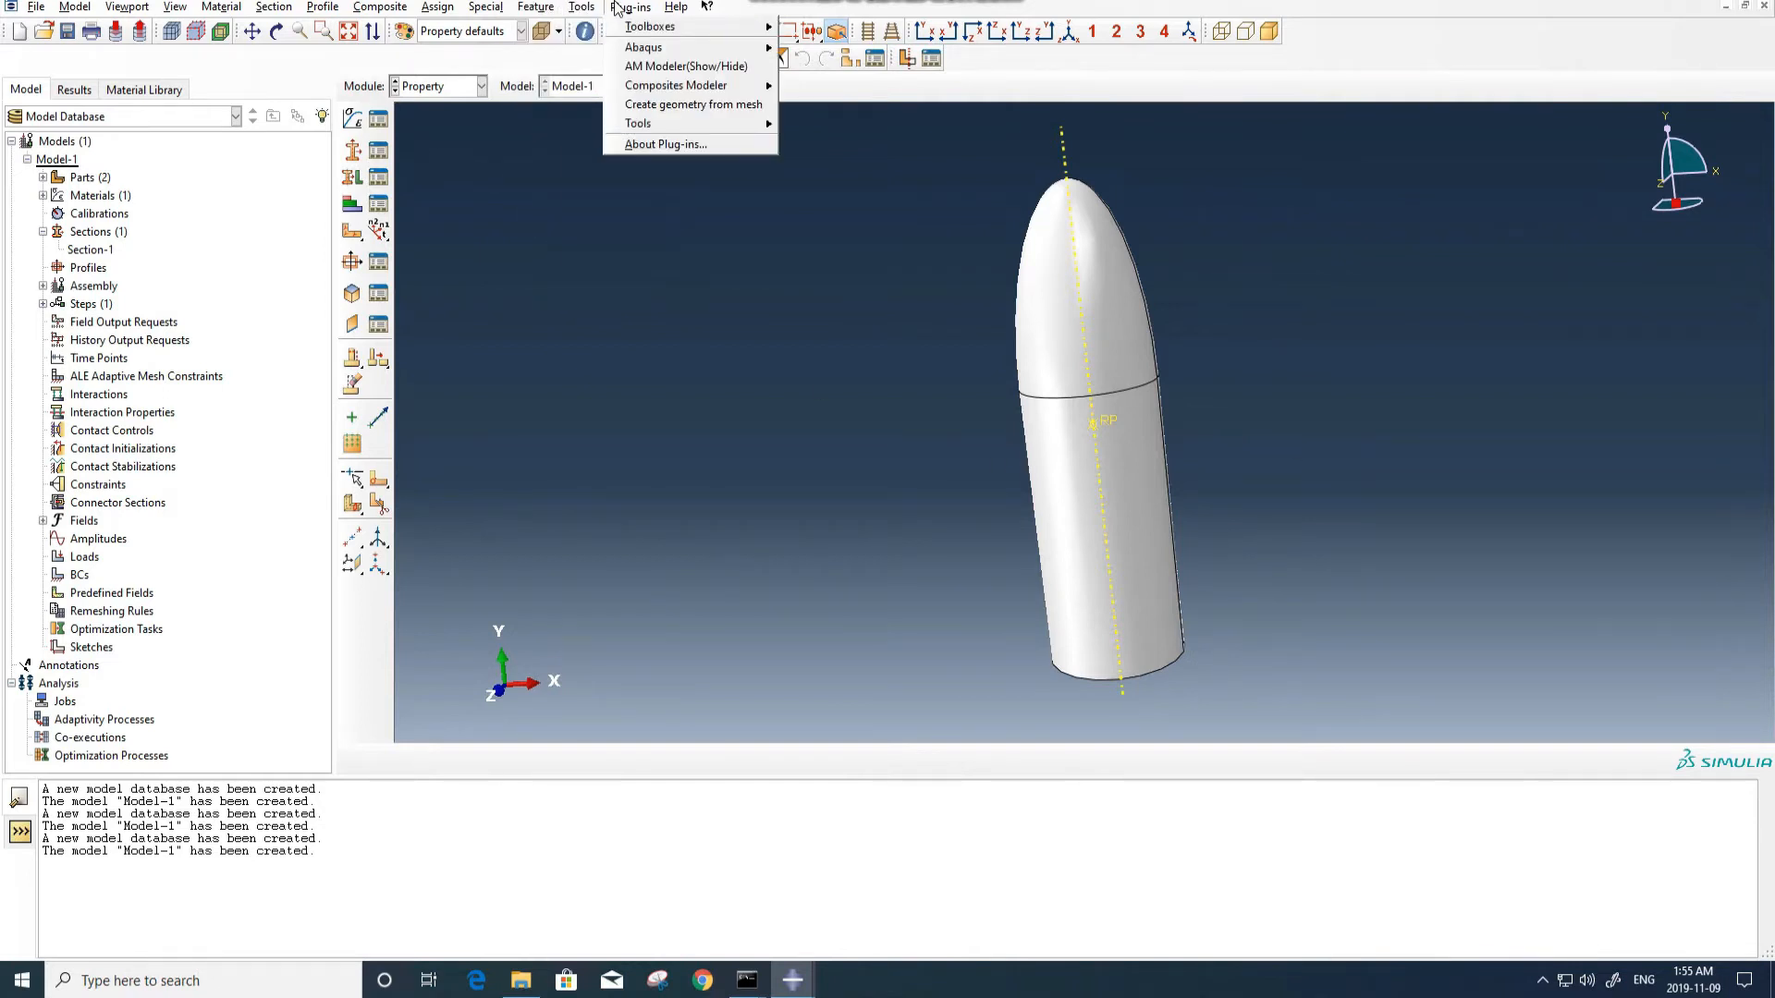
pyautogui.moveTo(486, 7)
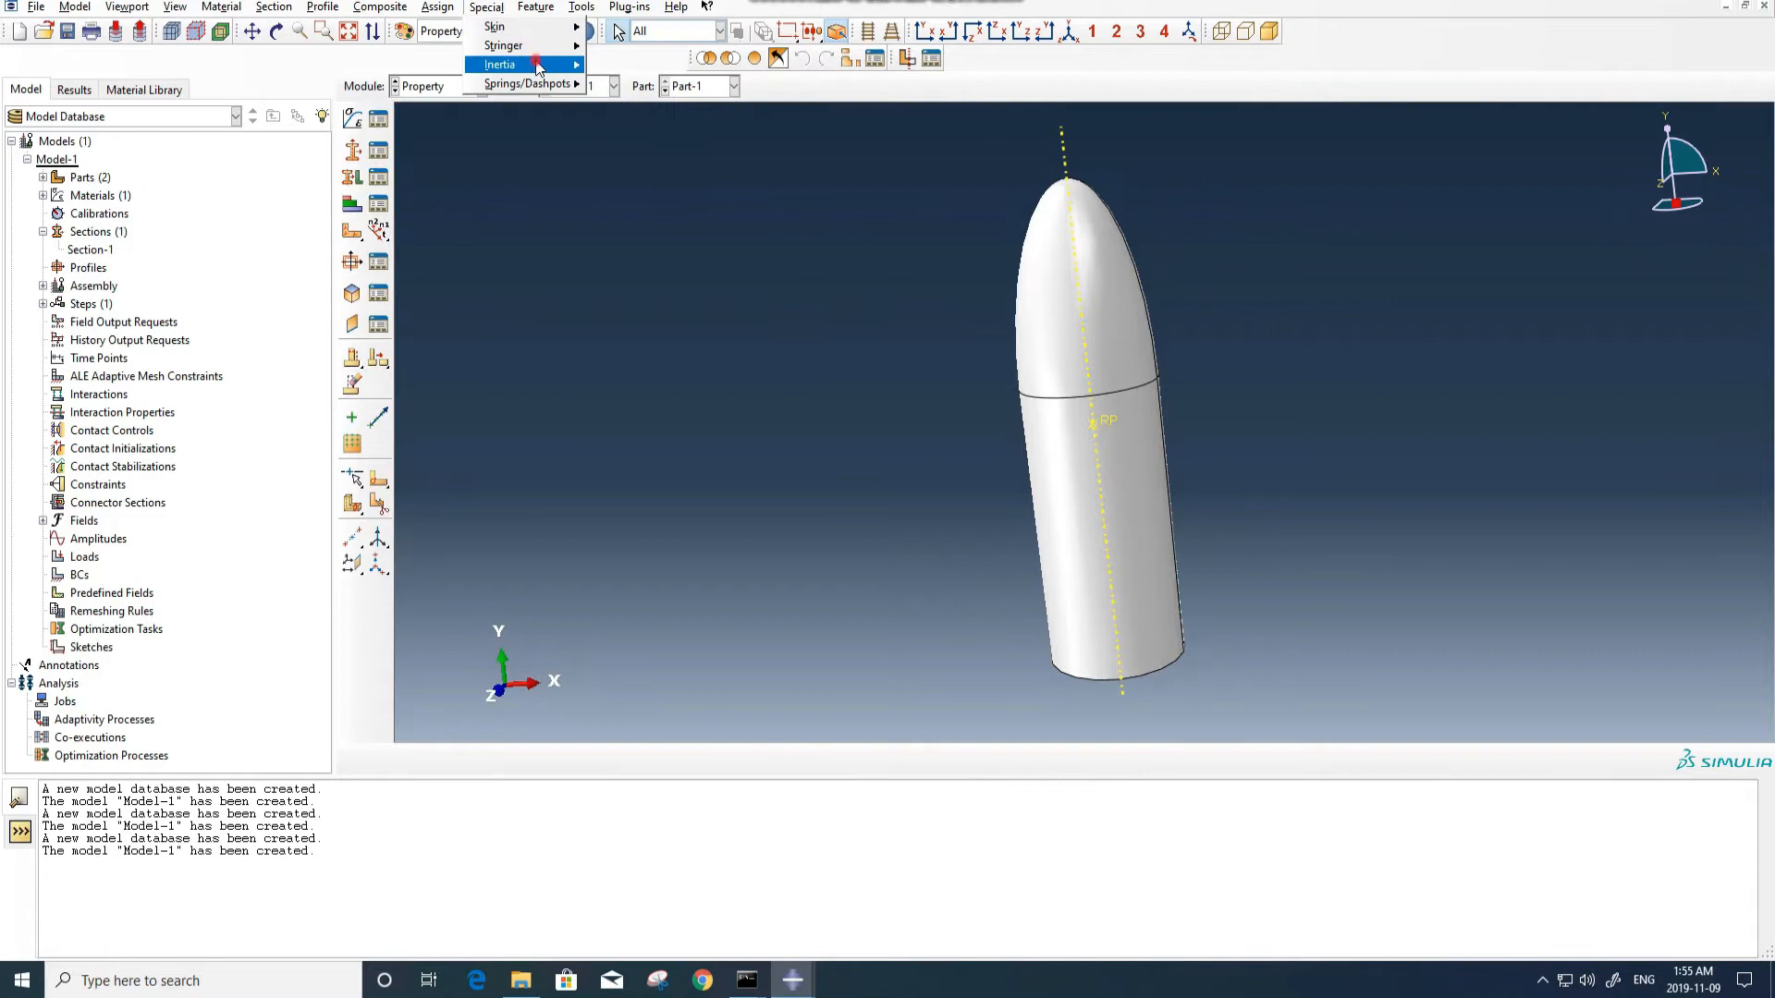
pyautogui.moveTo(538, 67)
pyautogui.click(615, 65)
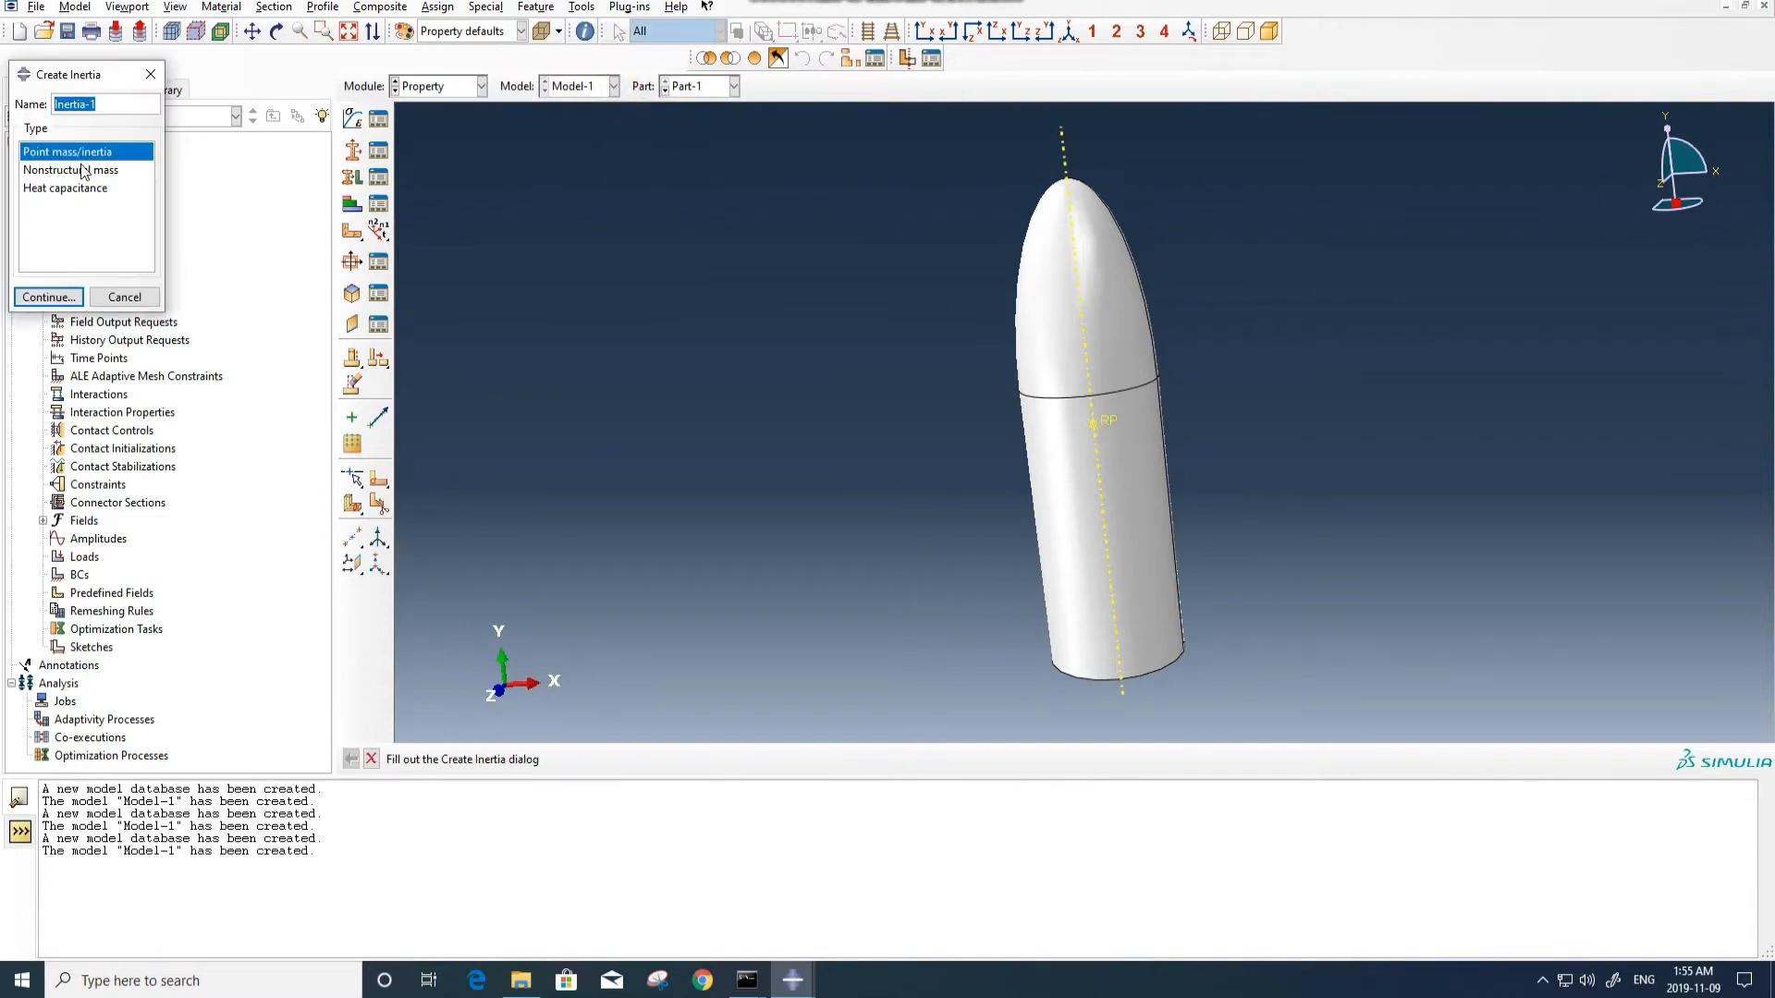
pyautogui.click(67, 296)
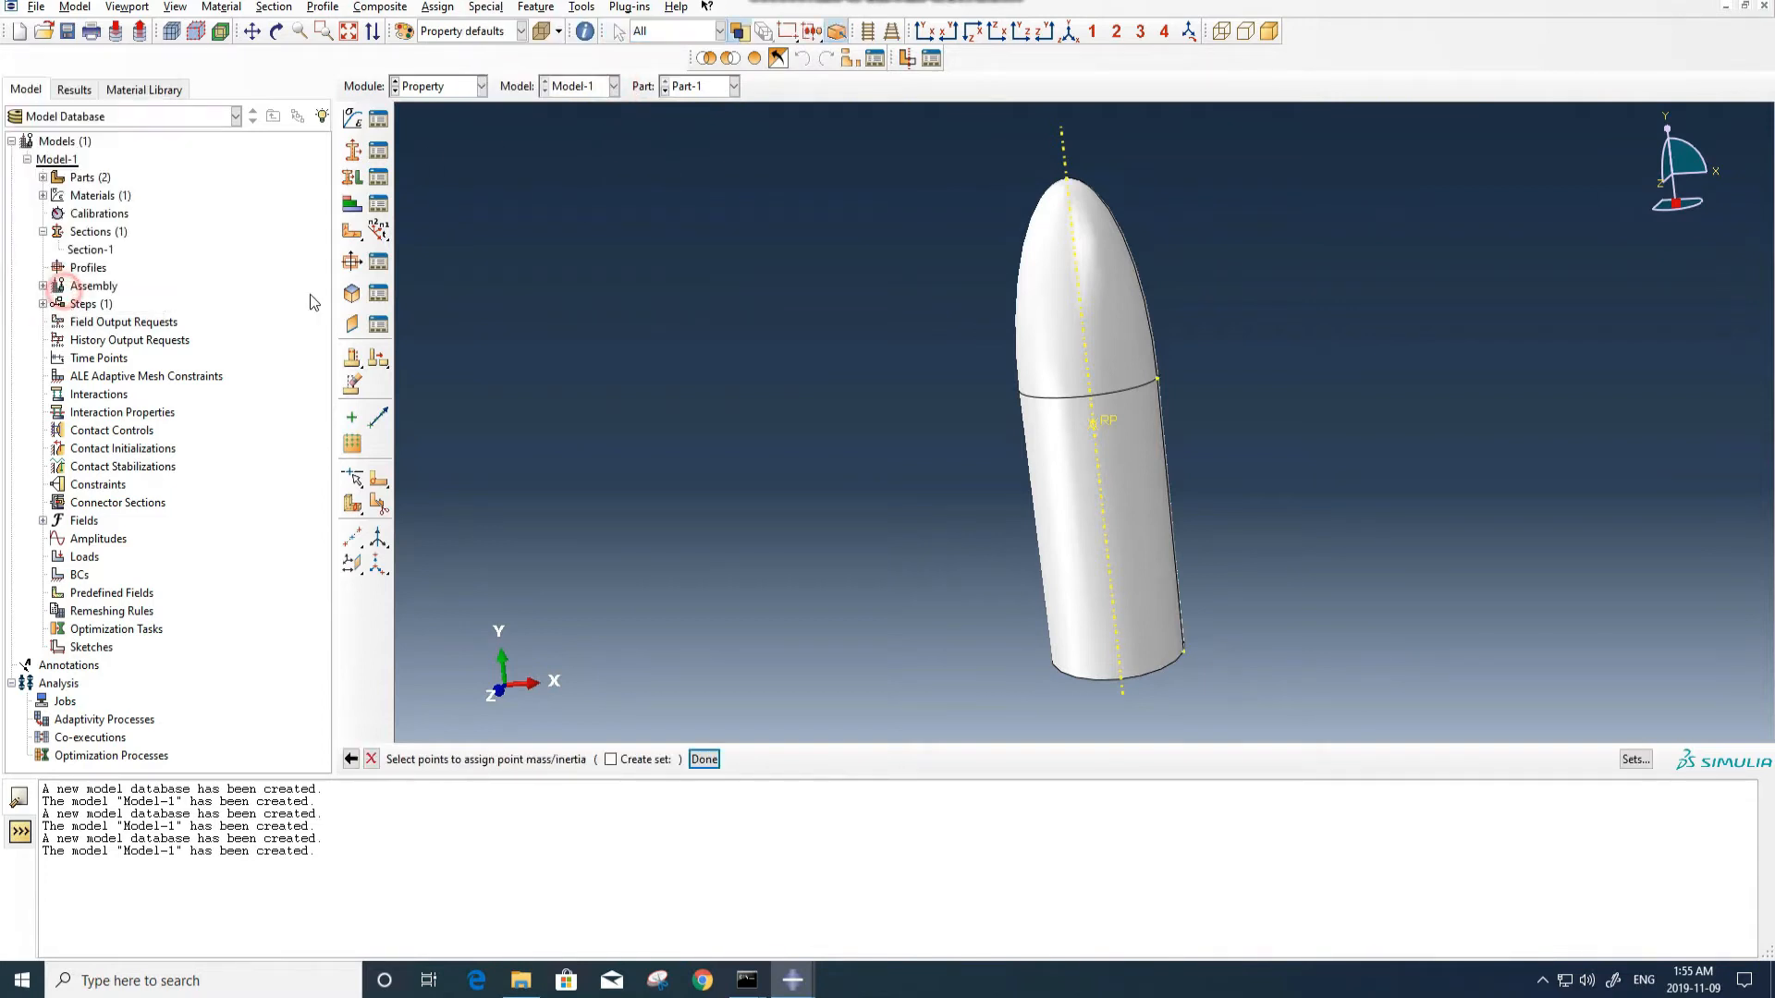
pyautogui.click(1103, 424)
pyautogui.middleClick(895, 415)
# Set the isotropic mass of Inertia-1 to 0.2 and enter the rotary inertia terms I11, I22 and I33.
pyautogui.click(119, 252)
pyautogui.write('0.2')
pyautogui.click(105, 375)
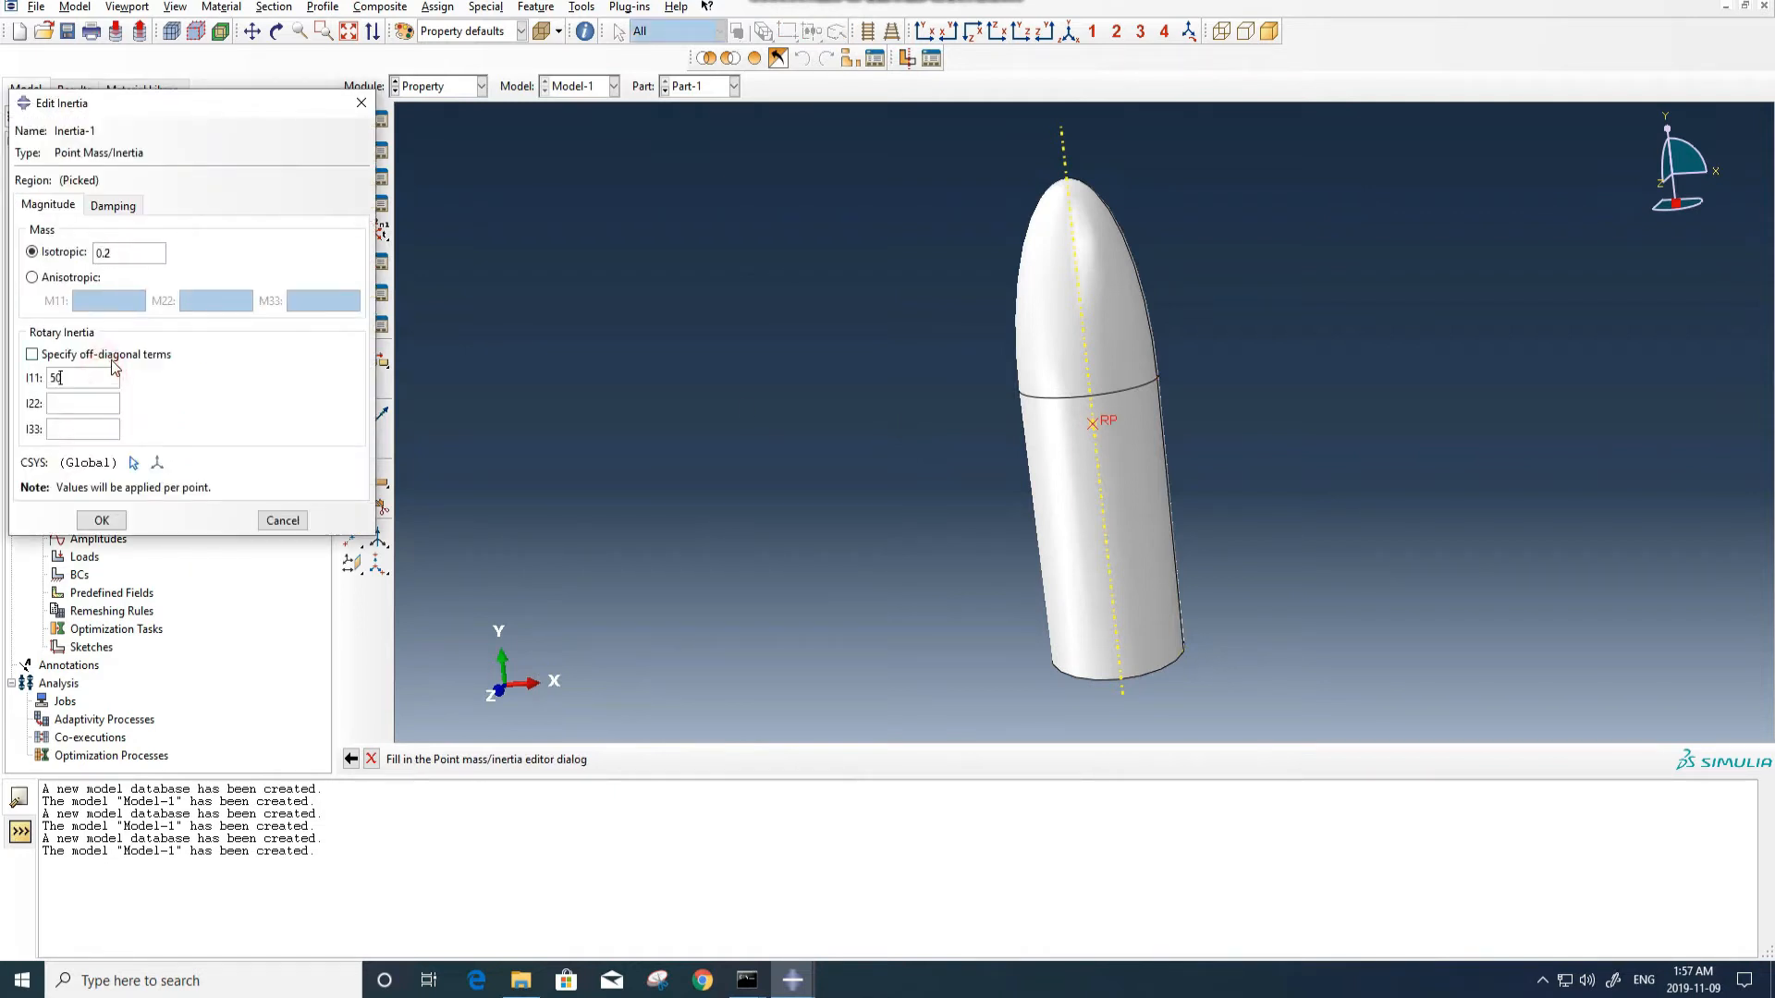
pyautogui.press('Tab')
pyautogui.write('0')
pyautogui.press('Tab')
pyautogui.write('5')
pyautogui.click(102, 520)
# In the Assembly module, create dependent instances of Part-1 and Part-2.
pyautogui.click(450, 86)
pyautogui.click(444, 146)
pyautogui.click(353, 118)
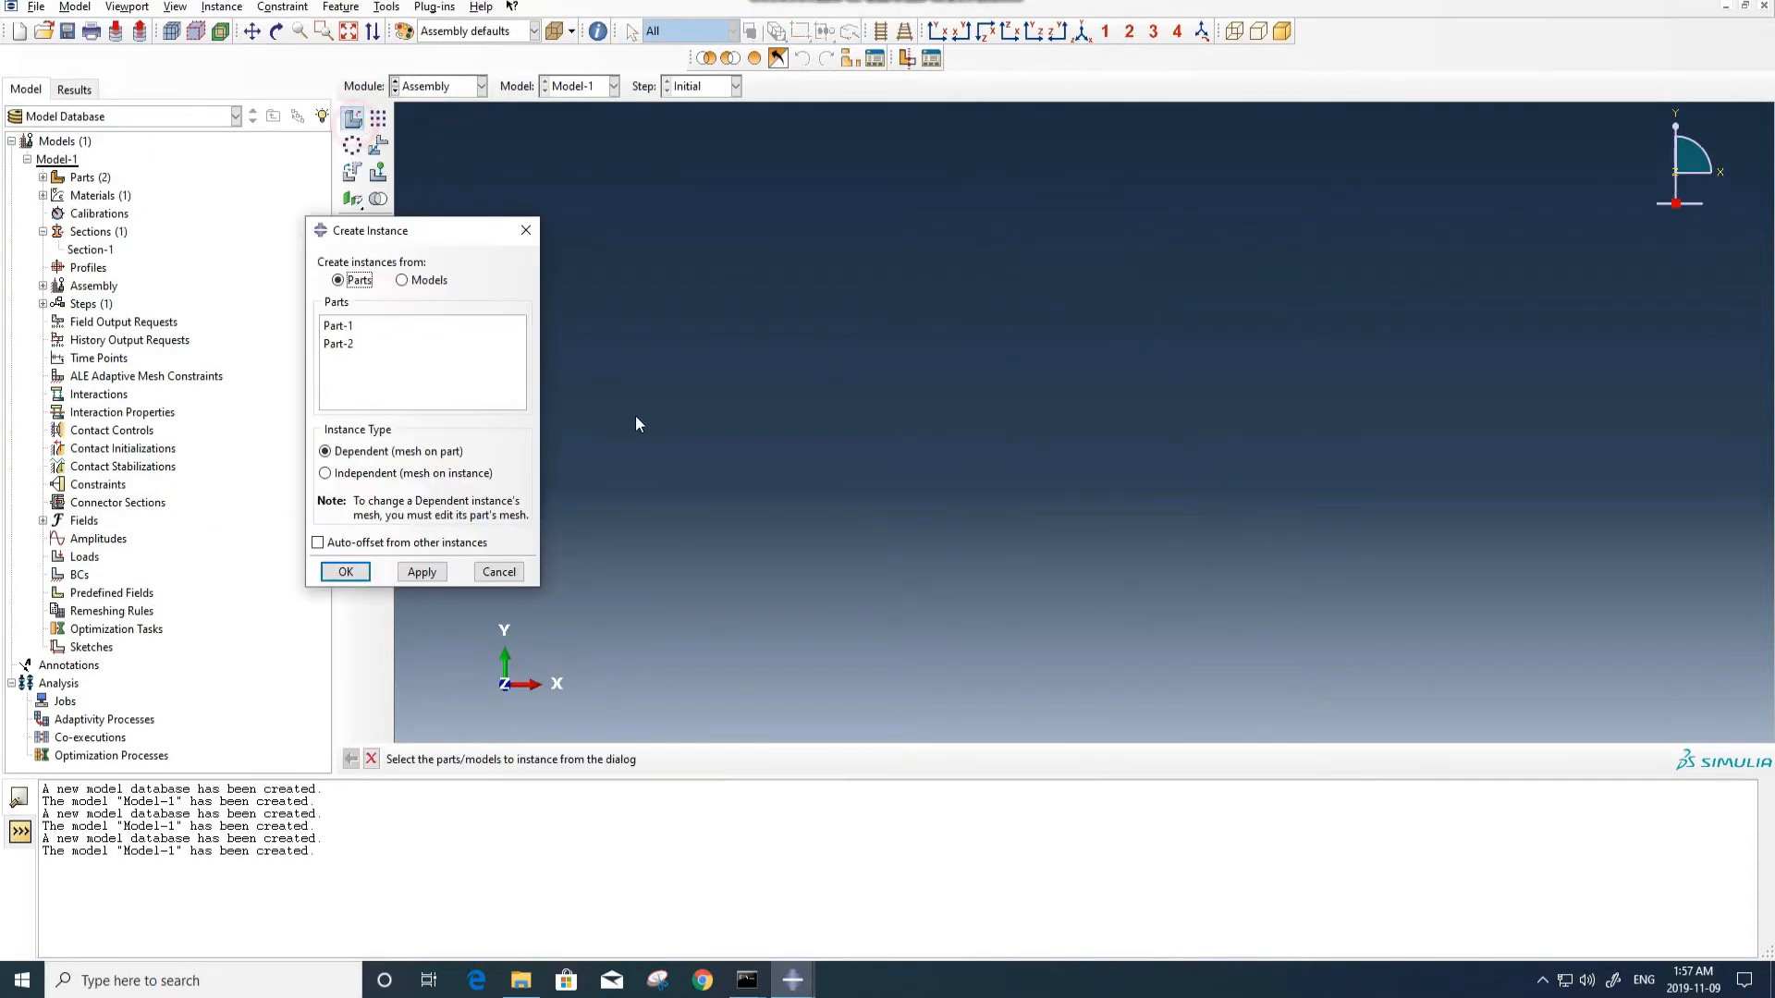
pyautogui.click(356, 326)
pyautogui.keyDown('shift'); pyautogui.click(356, 343); pyautogui.keyUp('shift')
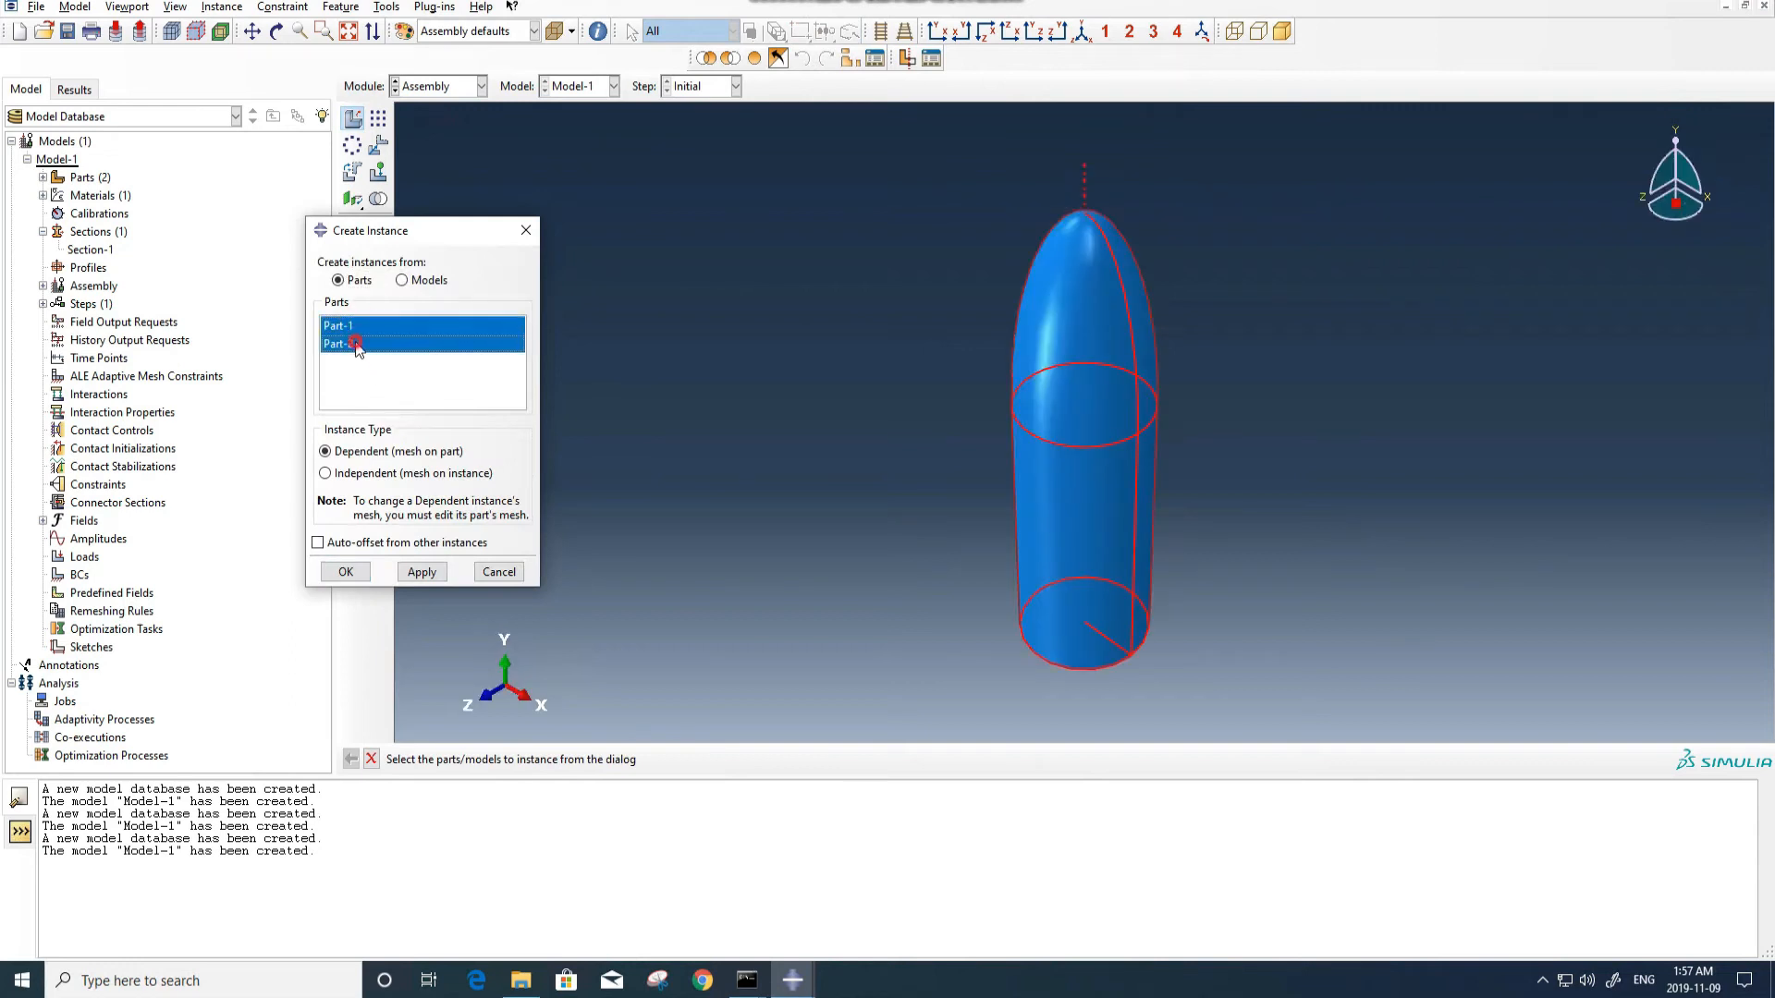
pyautogui.click(344, 572)
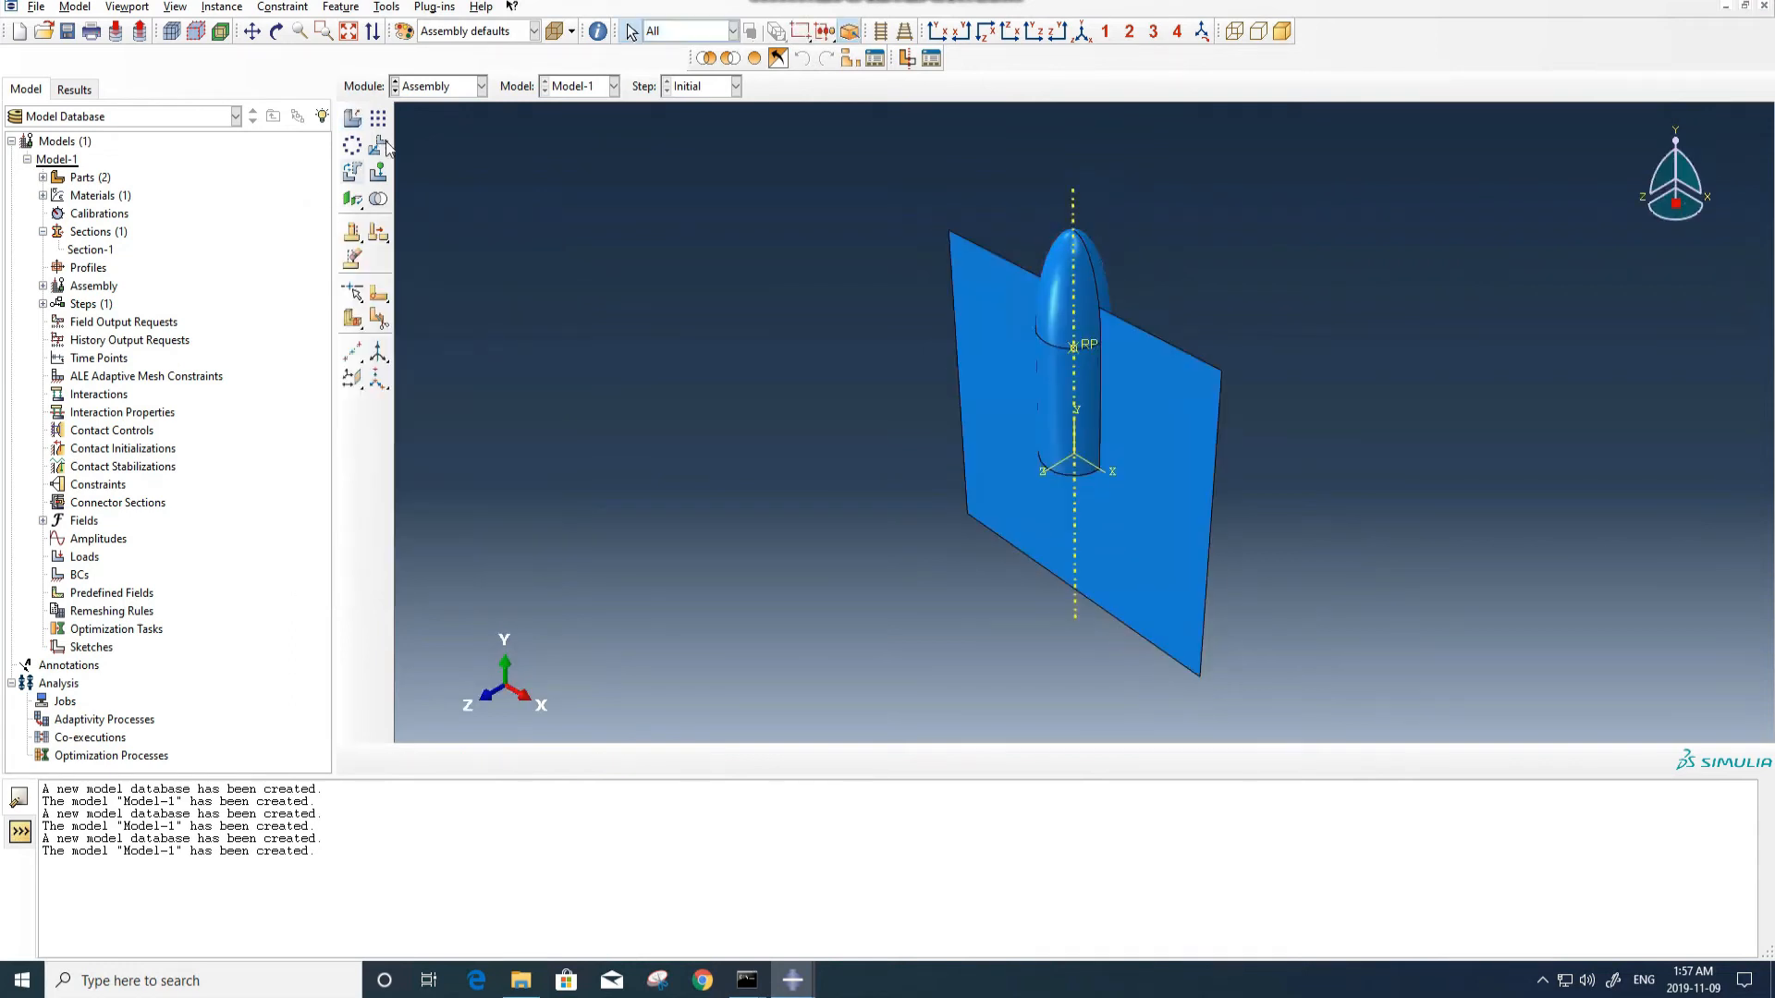
# Rotate the projectile instance by 270 degrees about the X-direction axis across opposite points of its base circle.
pyautogui.click(352, 172)
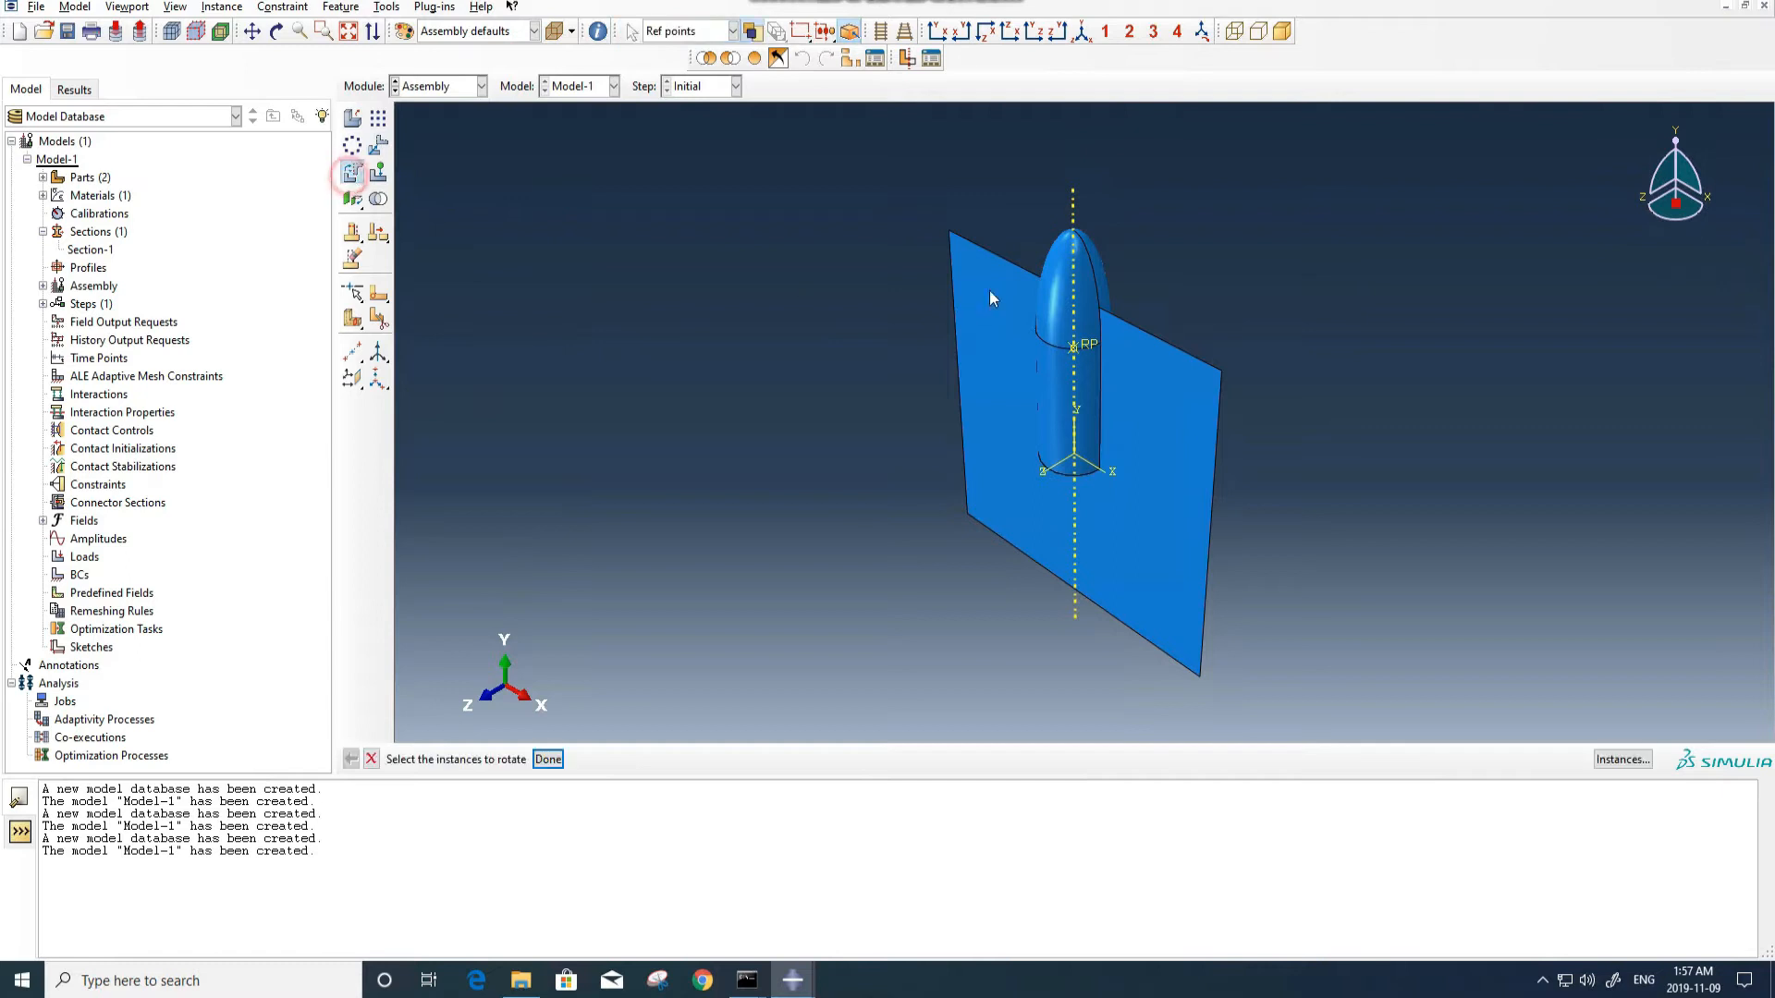
pyautogui.middleClick(913, 402)
pyautogui.keyDown('ctrl'); pyautogui.keyDown('alt'); pyautogui.moveTo(1195, 591); pyautogui.dragTo(1020, 514); pyautogui.keyUp('alt'); pyautogui.keyUp('ctrl')
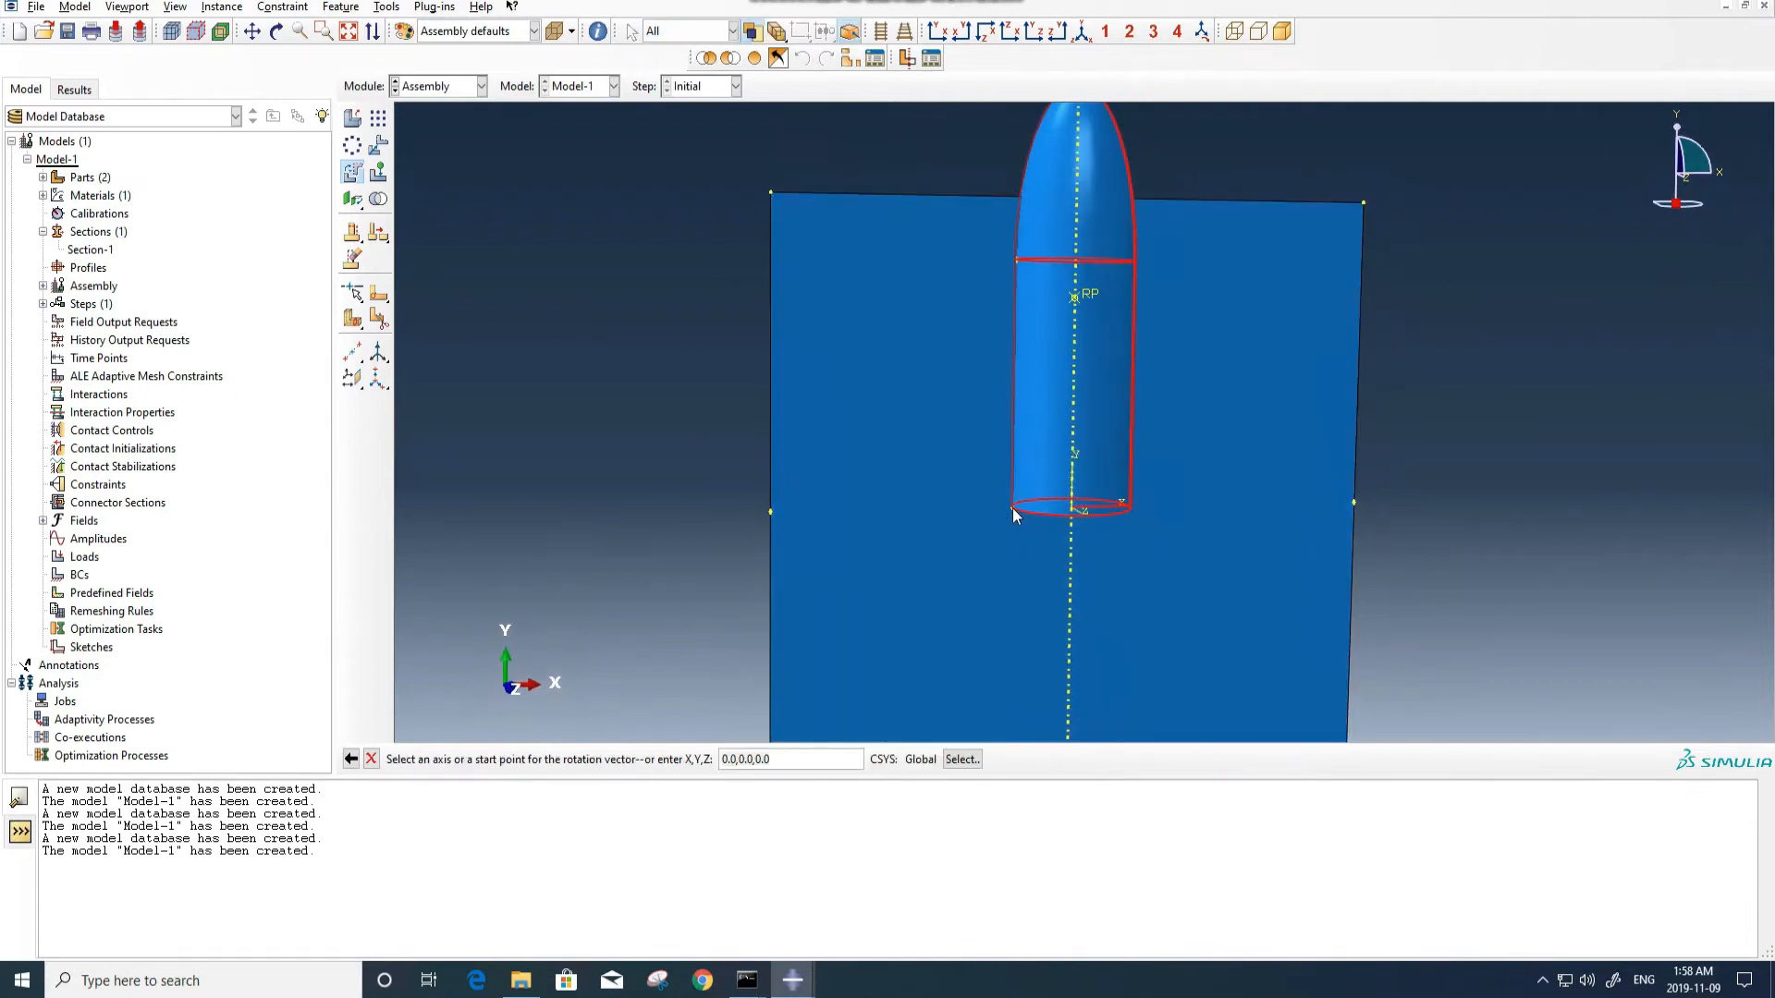
pyautogui.click(1013, 510)
pyautogui.click(1130, 507)
pyautogui.keyDown('ctrl'); pyautogui.keyDown('alt'); pyautogui.moveTo(1113, 586); pyautogui.dragTo(933, 536); pyautogui.keyUp('alt'); pyautogui.keyUp('ctrl')
pyautogui.press('Return')
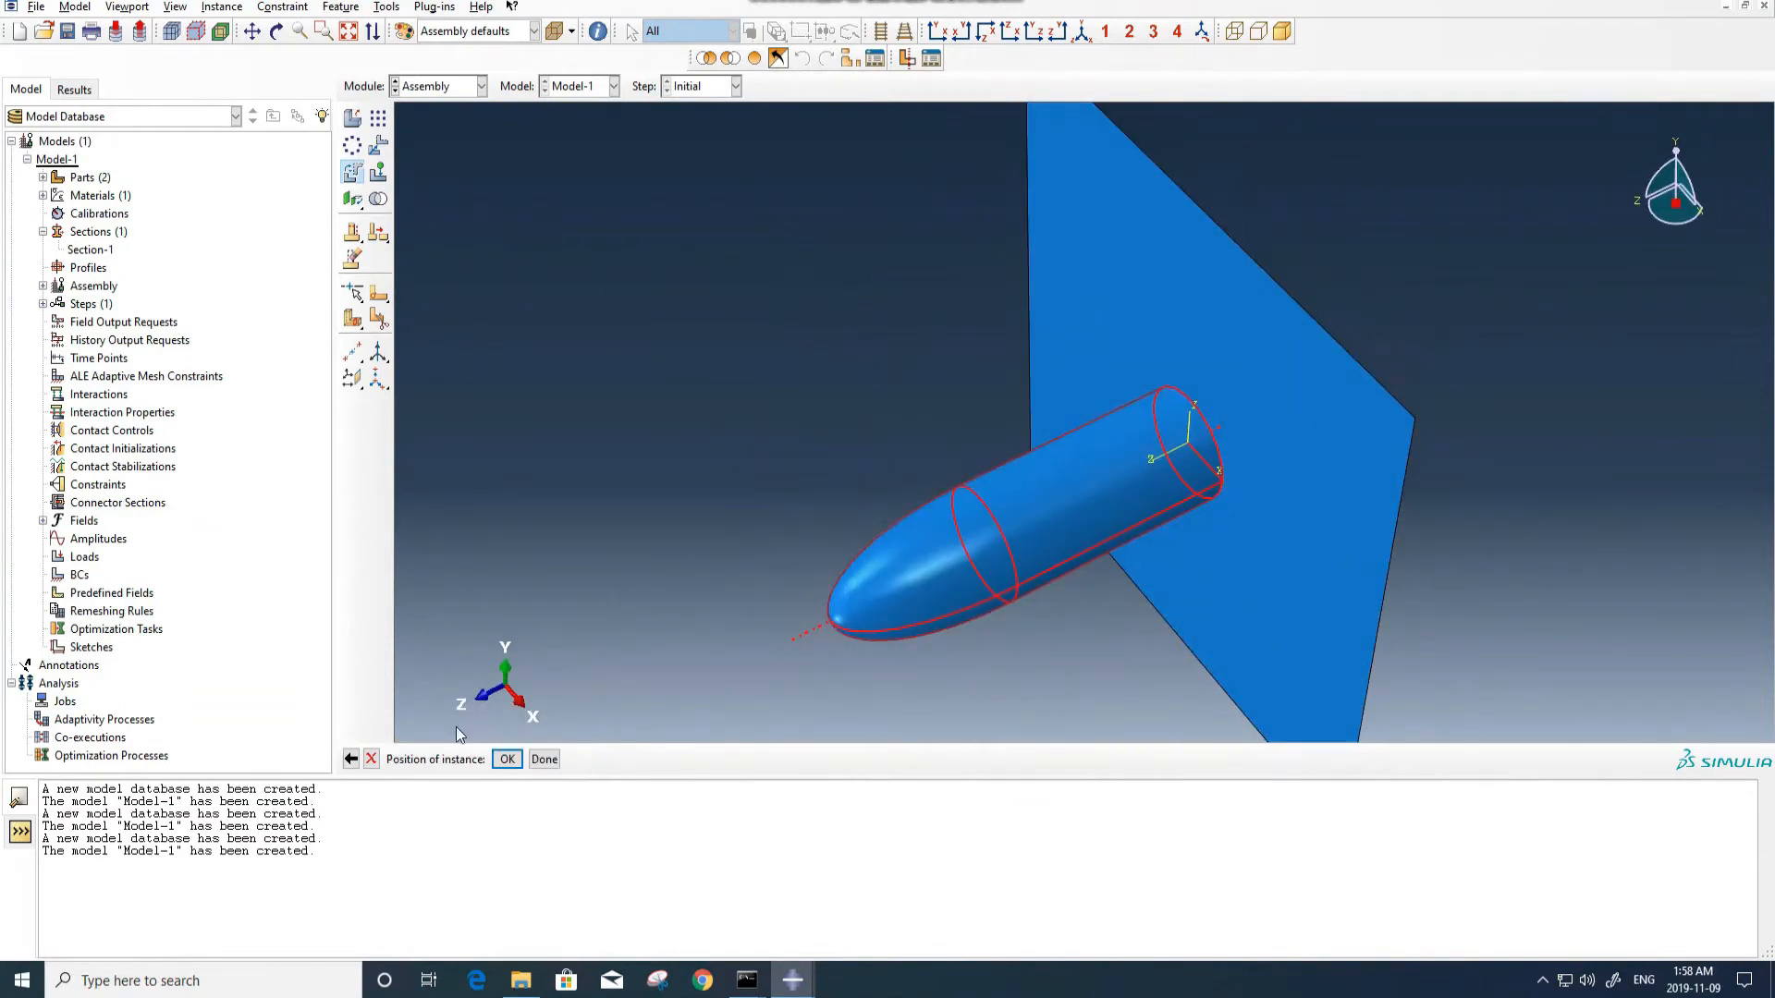
pyautogui.click(351, 759)
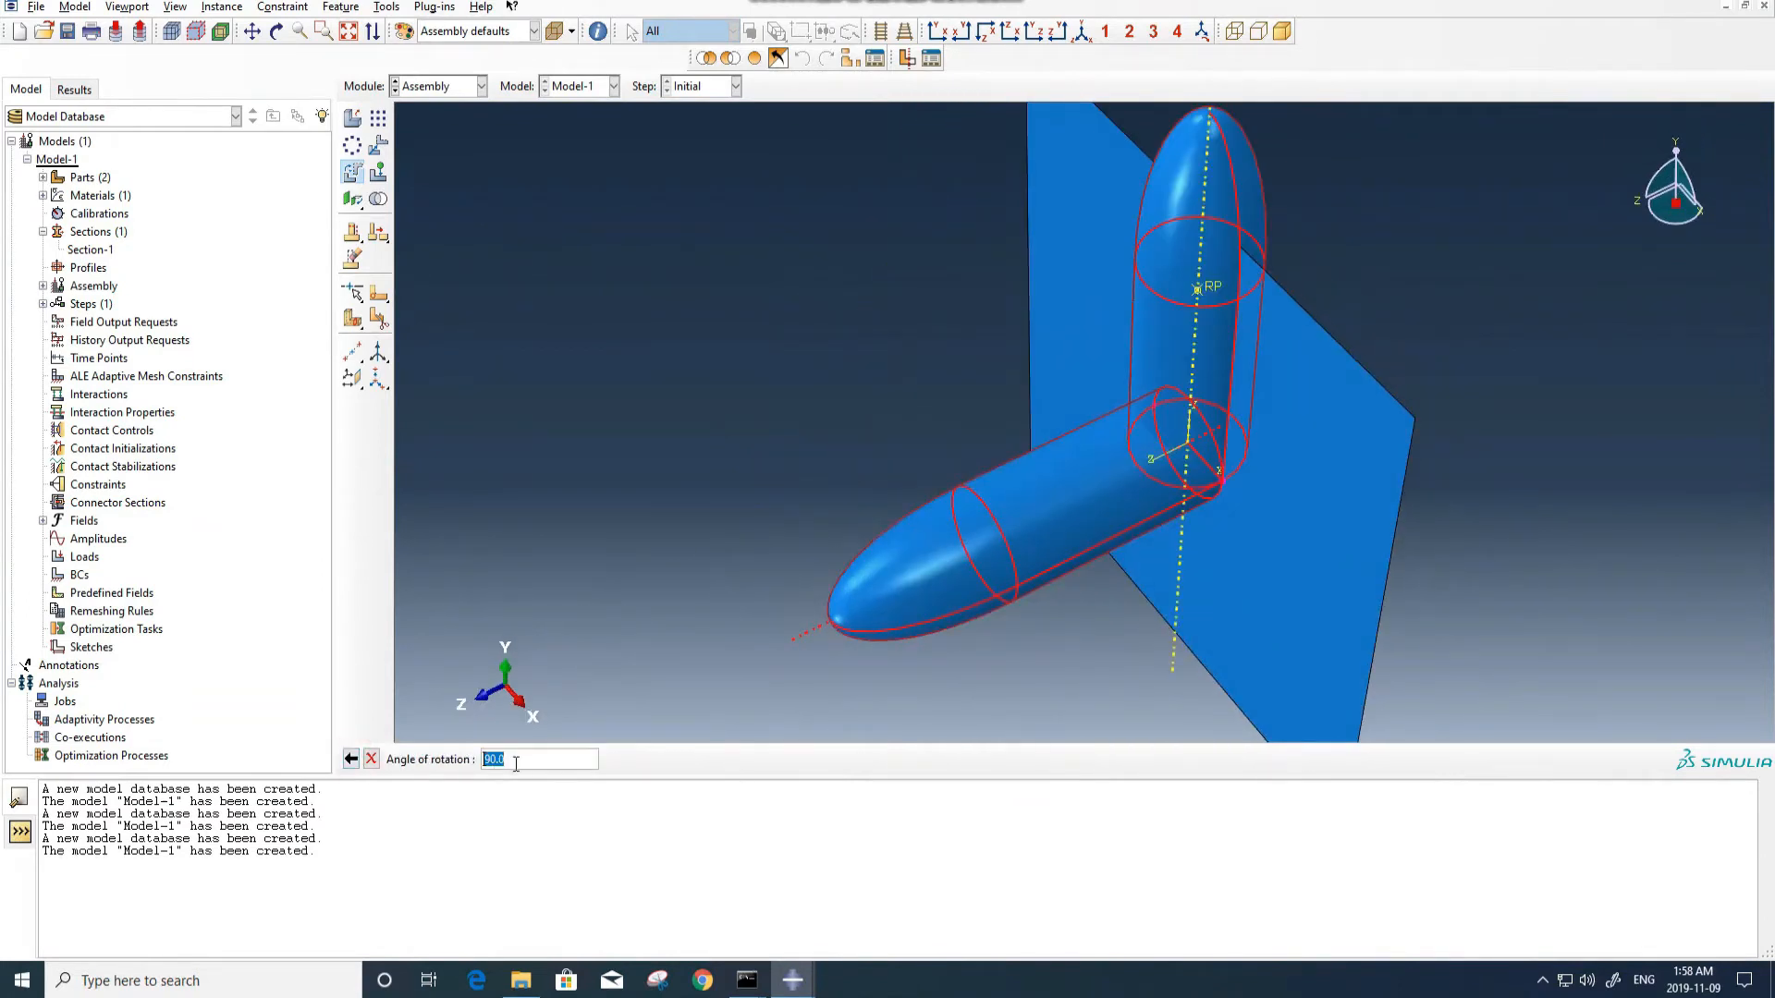
pyautogui.write('180')
pyautogui.press('Return')
pyautogui.press('Return')
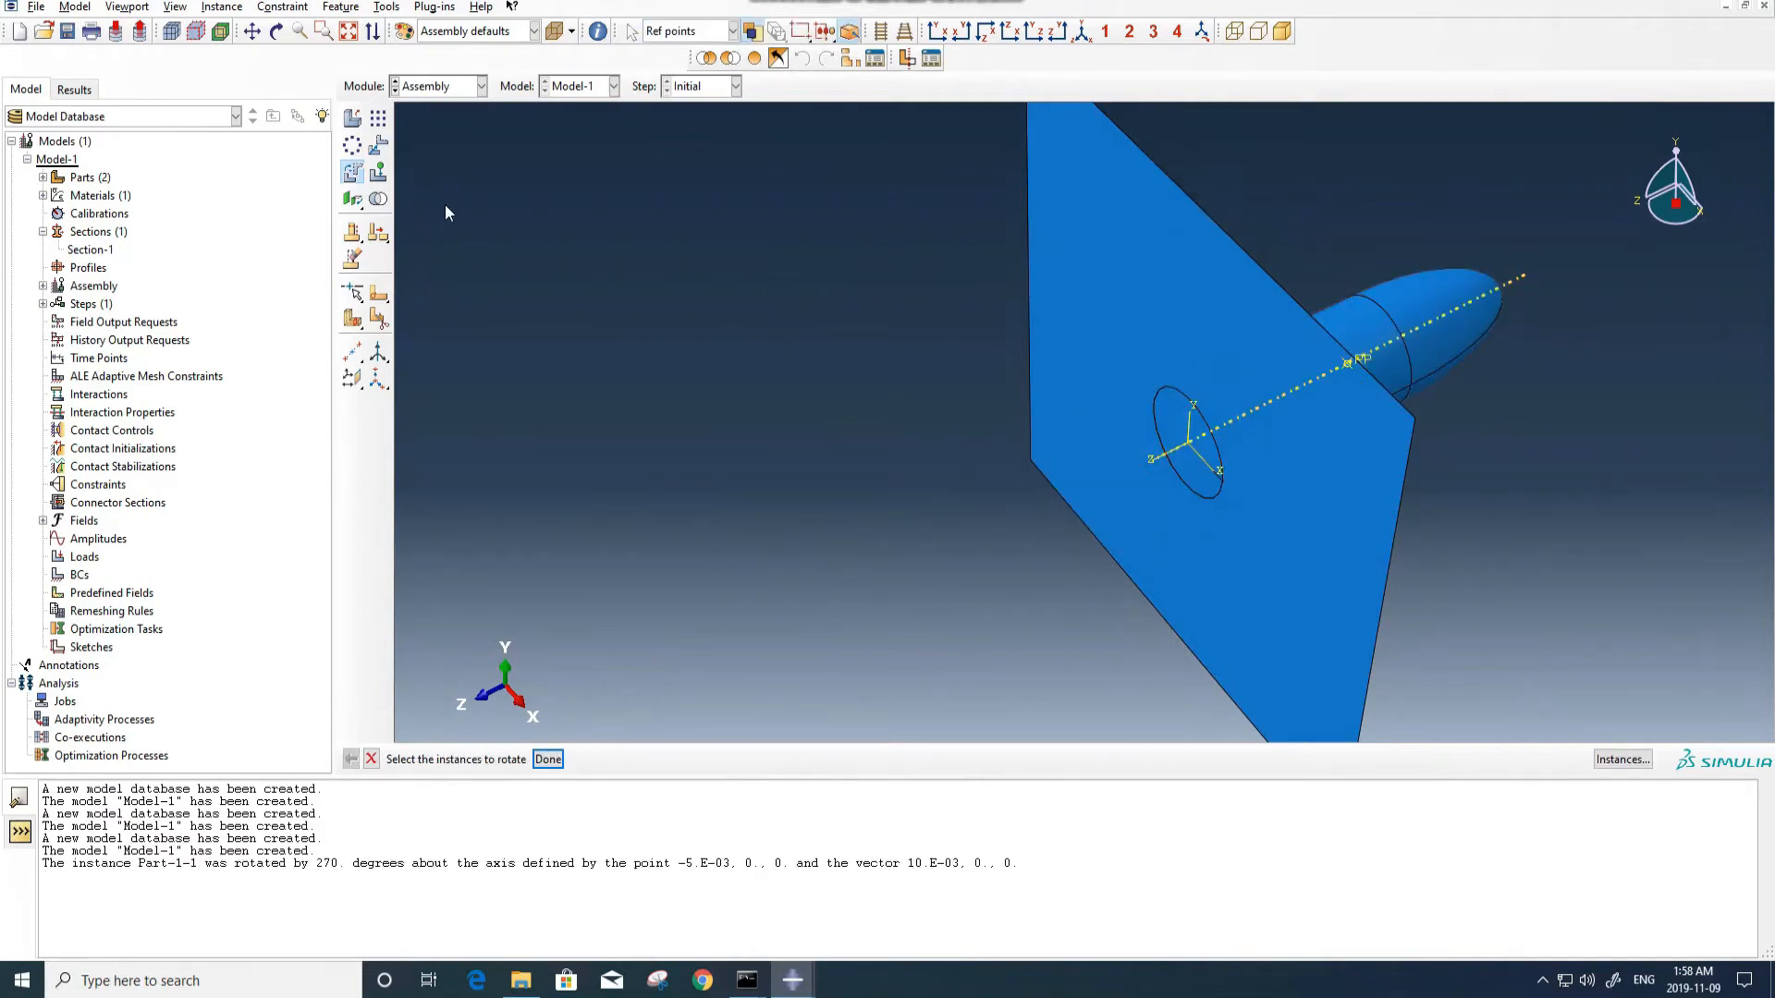
# Translate the projectile instance from its nose tip to the origin at the plate's center.
pyautogui.click(378, 145)
pyautogui.click(1409, 330)
pyautogui.middleClick(1004, 560)
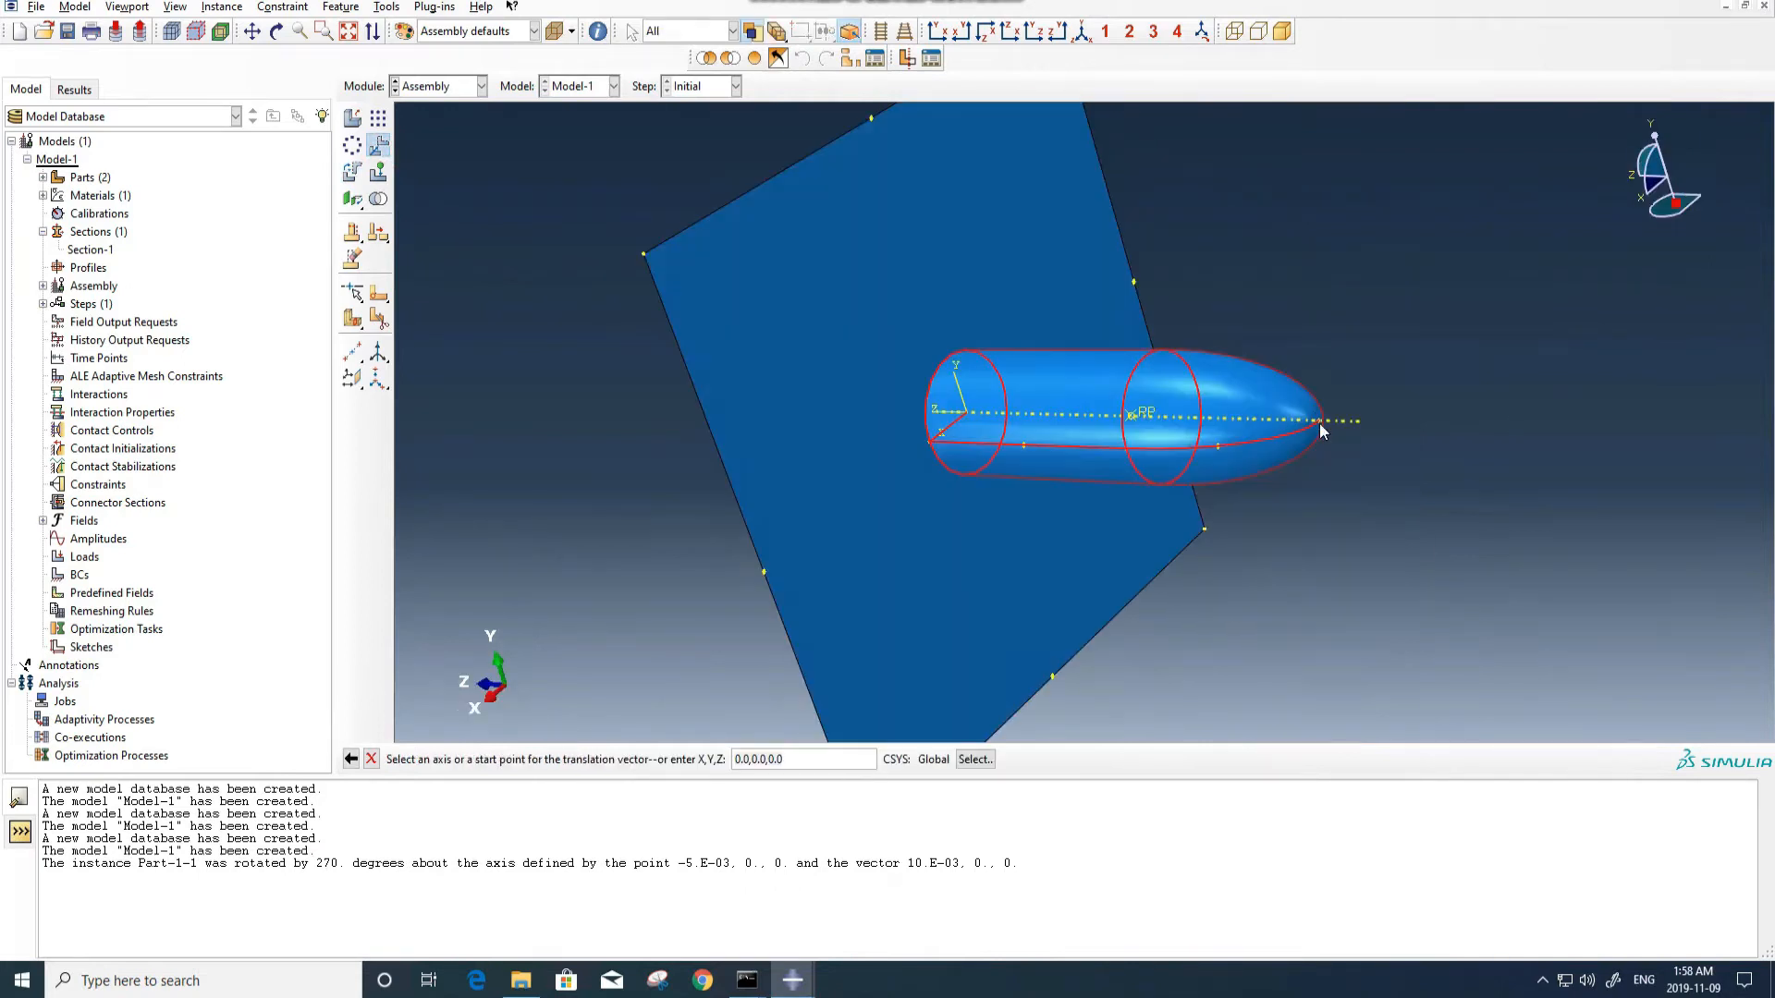
pyautogui.click(1319, 422)
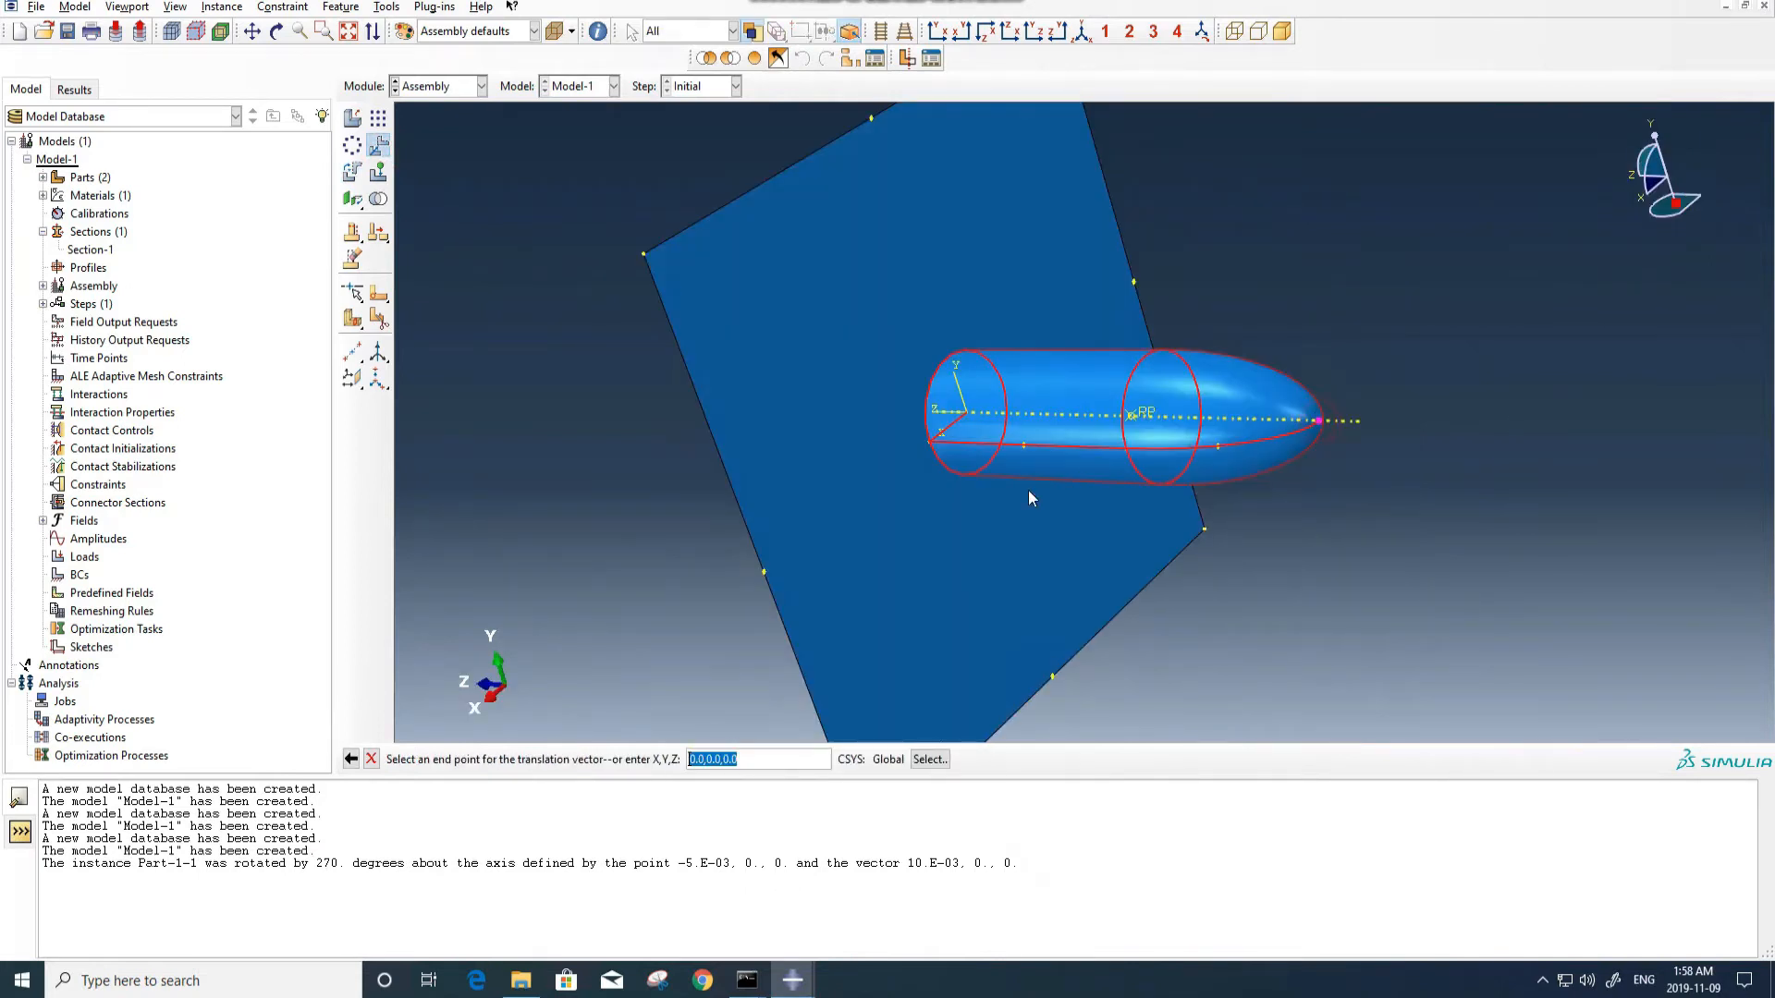
pyautogui.keyDown('ctrl'); pyautogui.keyDown('alt'); pyautogui.moveTo(849, 524); pyautogui.dragTo(1185, 552); pyautogui.keyUp('alt'); pyautogui.keyUp('ctrl')
pyautogui.keyDown('ctrl'); pyautogui.keyDown('alt'); pyautogui.moveTo(912, 616); pyautogui.dragTo(1024, 544); pyautogui.keyUp('alt'); pyautogui.keyUp('ctrl')
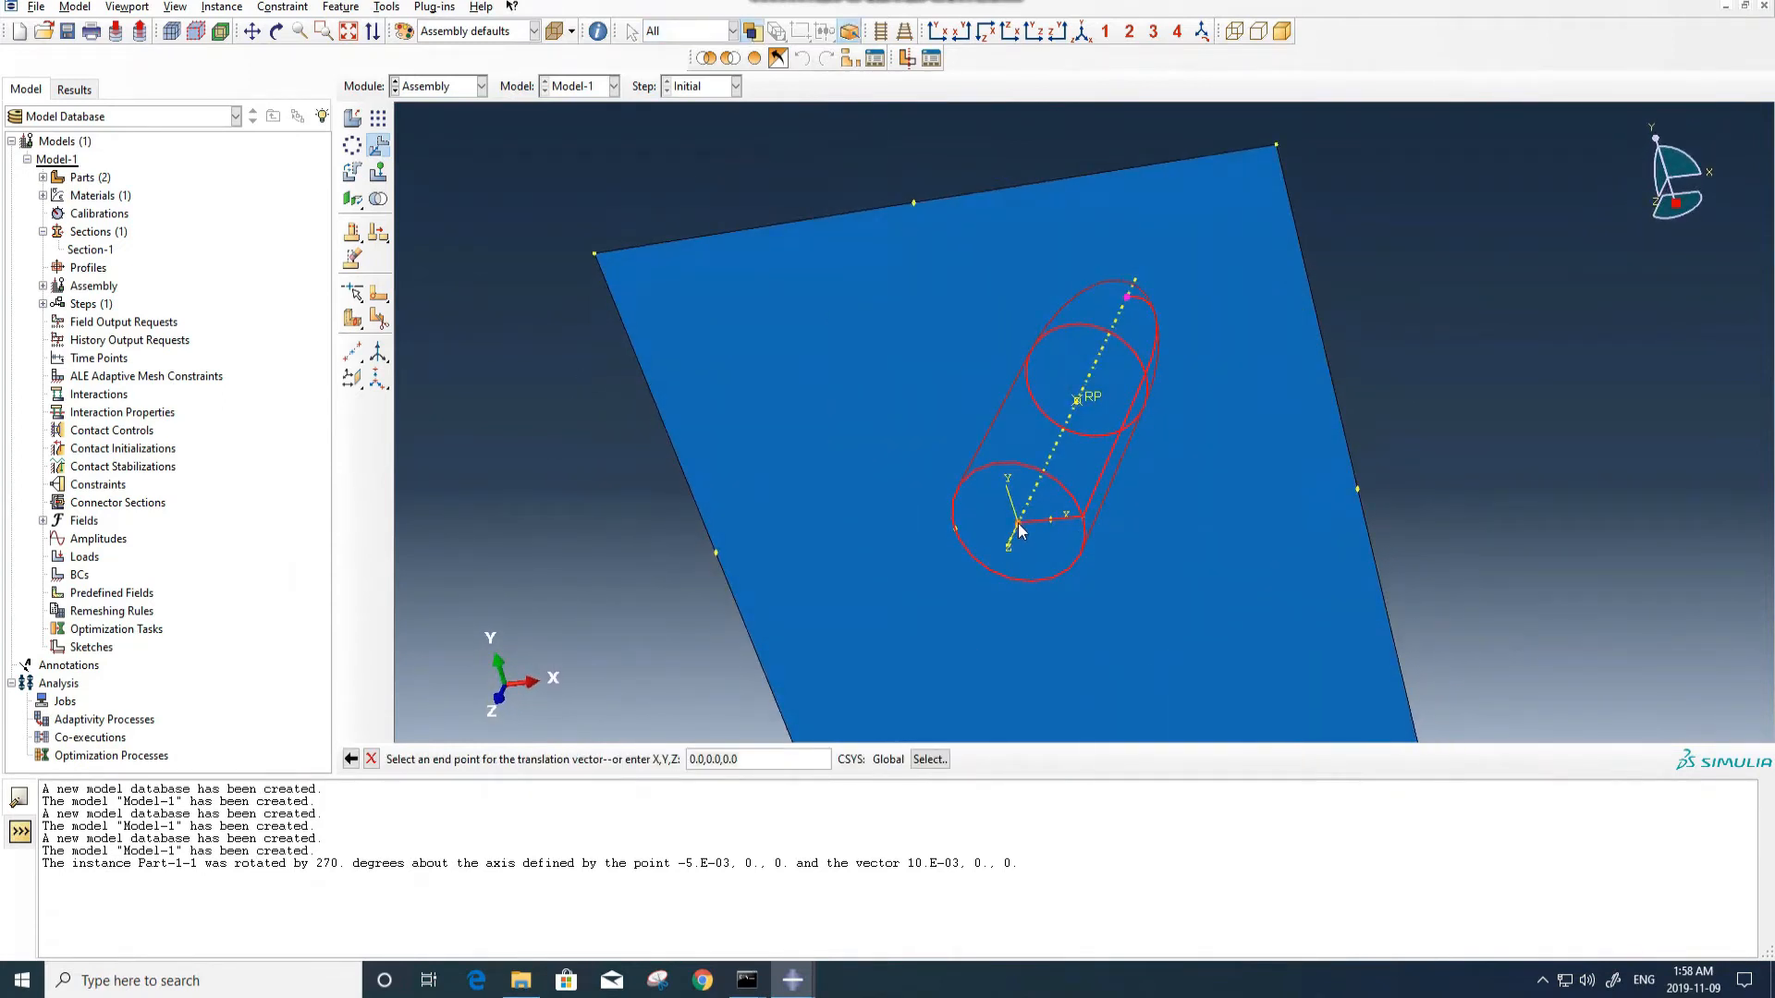
pyautogui.click(1019, 524)
pyautogui.keyDown('ctrl'); pyautogui.keyDown('alt'); pyautogui.moveTo(946, 579); pyautogui.dragTo(778, 545); pyautogui.keyUp('alt'); pyautogui.keyUp('ctrl')
pyautogui.middleClick(778, 546)
# Translate the projectile instance a further 20E-03 along the Z axis, away from the plate.
pyautogui.click(379, 151)
pyautogui.click(847, 509)
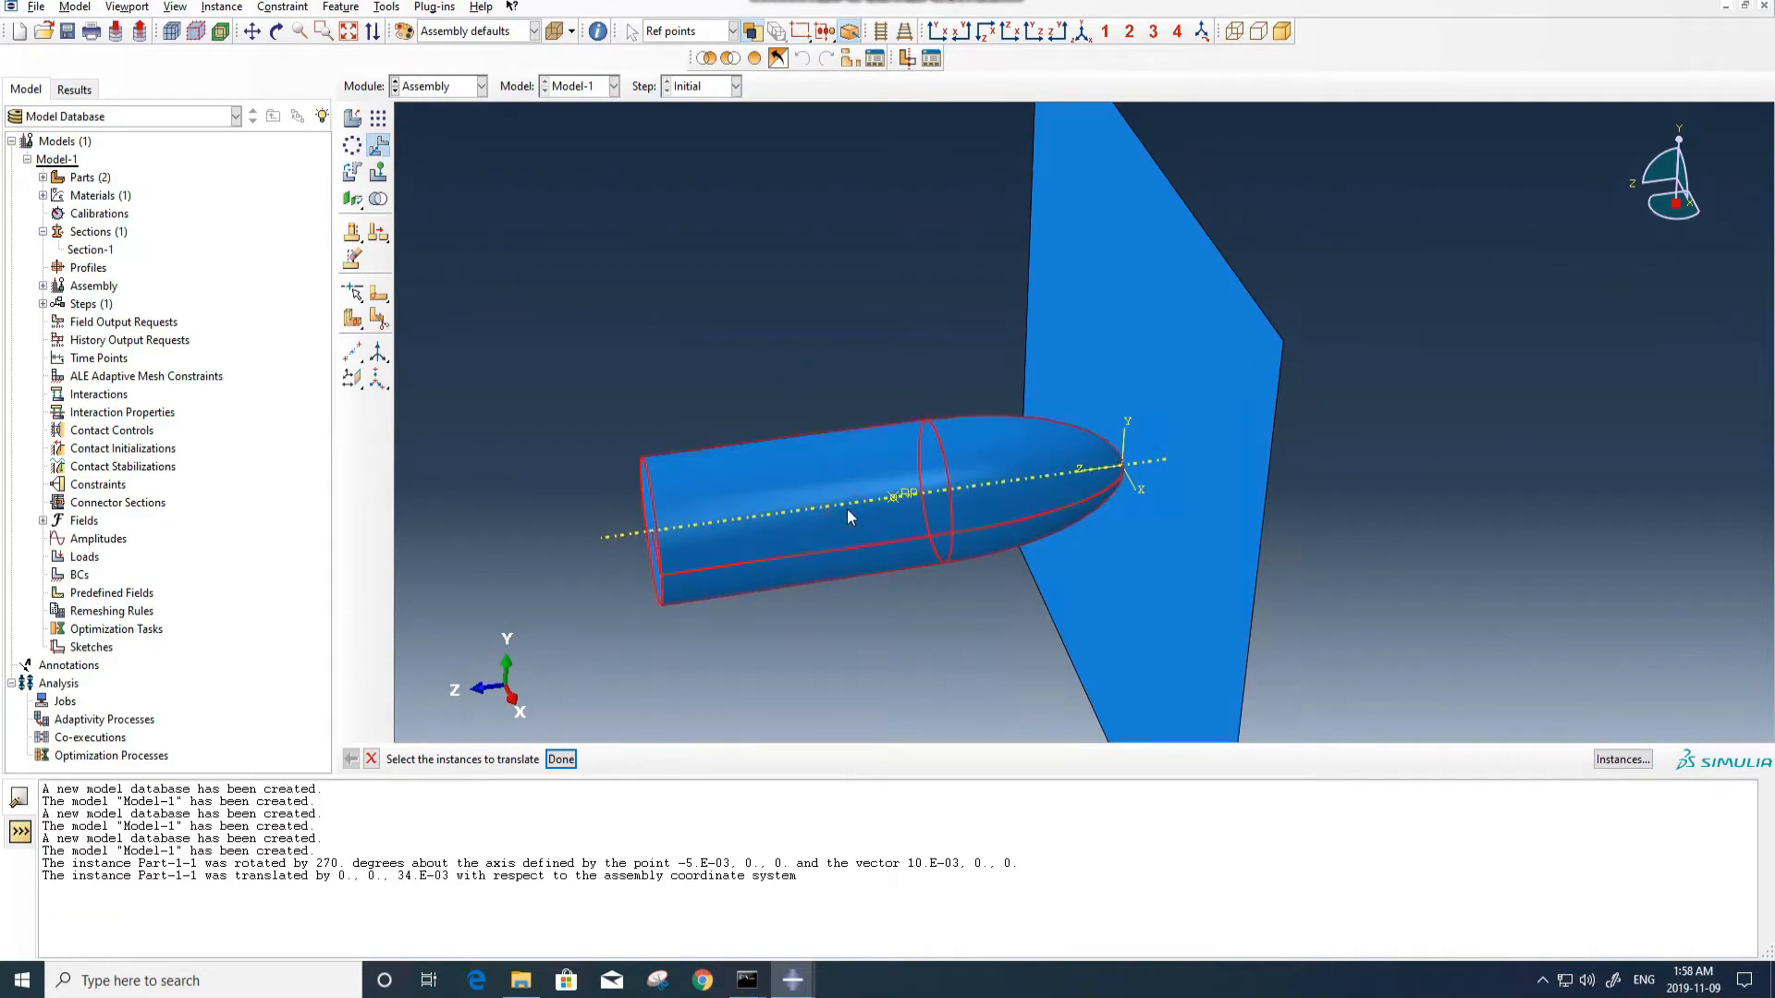
pyautogui.middleClick(847, 508)
pyautogui.middleClick(792, 714)
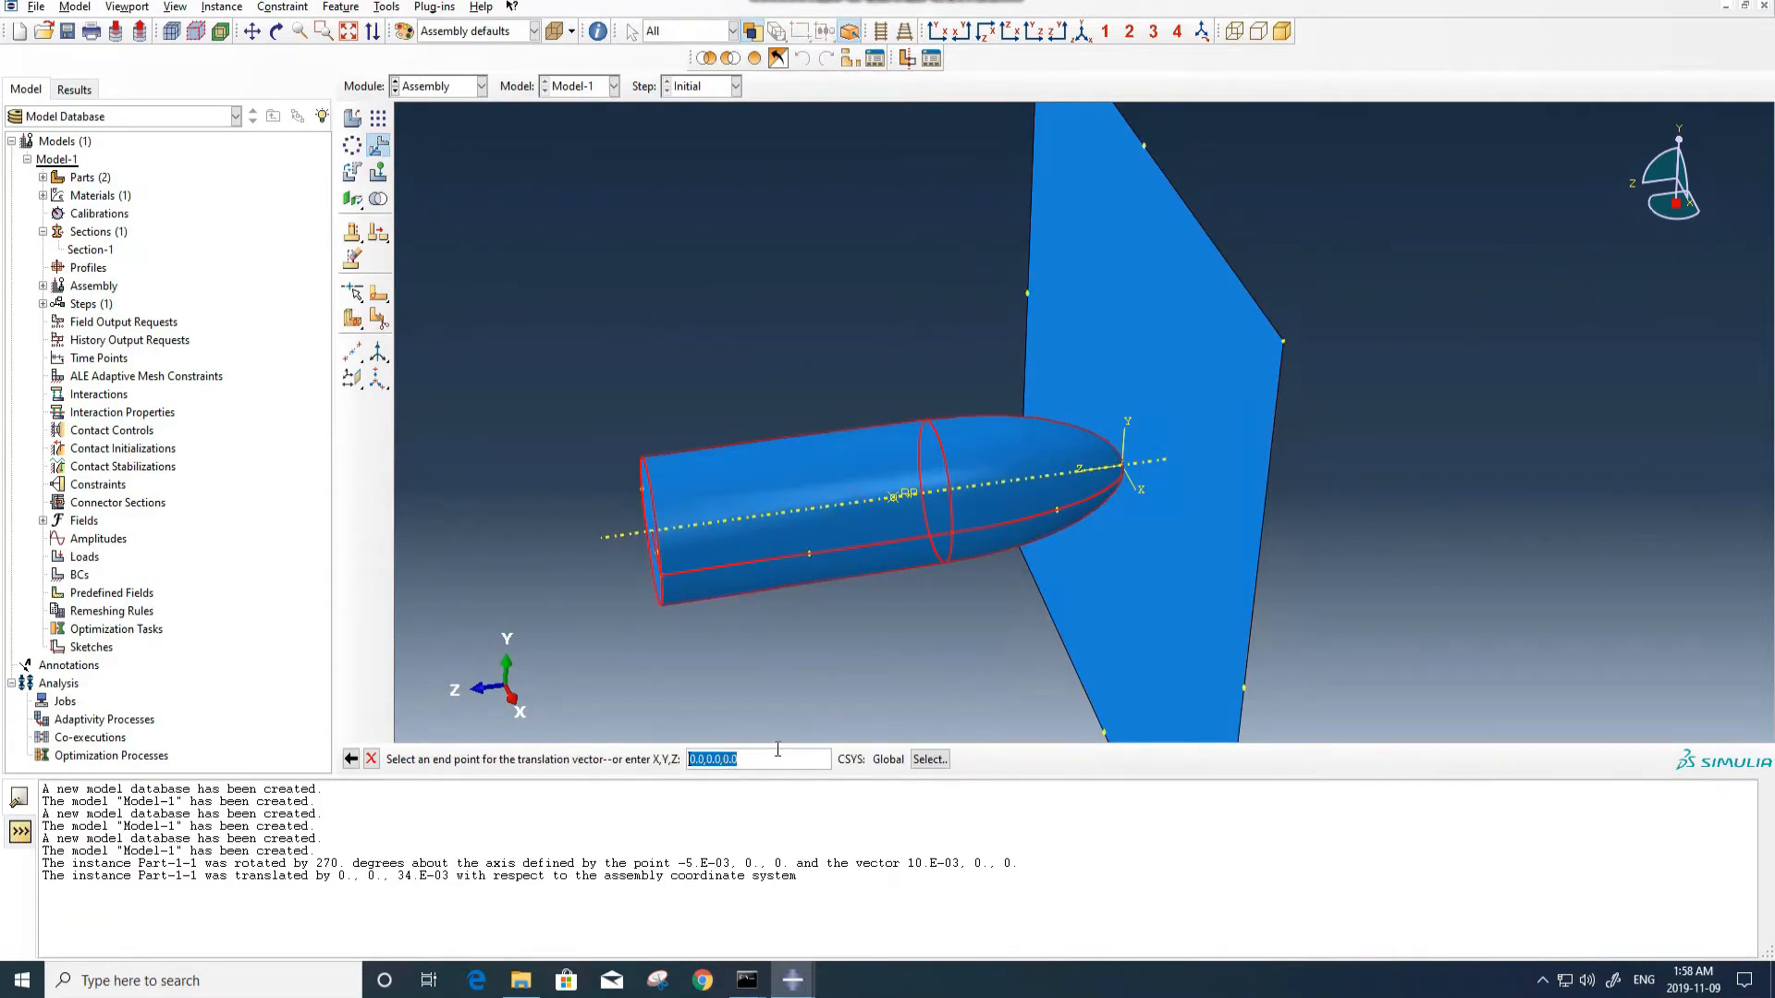
pyautogui.click(722, 762)
pyautogui.press('Return')
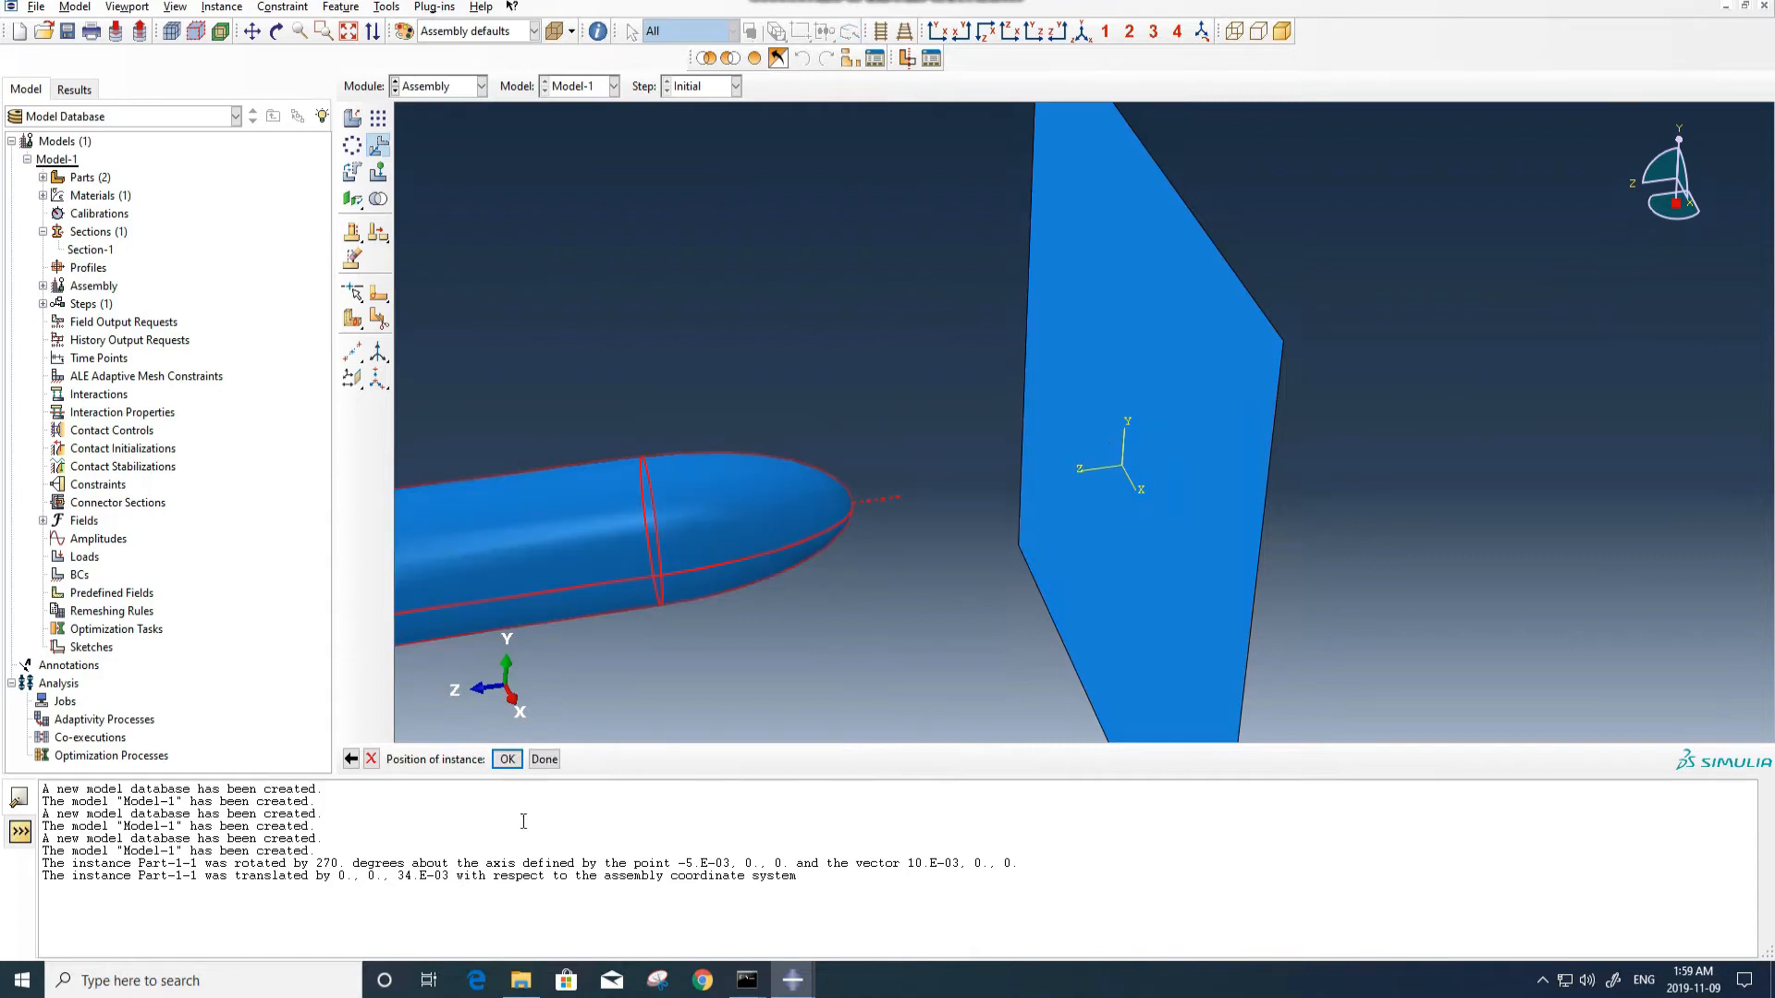
pyautogui.click(508, 758)
# In the Step module, create a Dynamic, Explicit step named Step-1 with a time period of 7e-5.
pyautogui.click(439, 86)
pyautogui.click(439, 174)
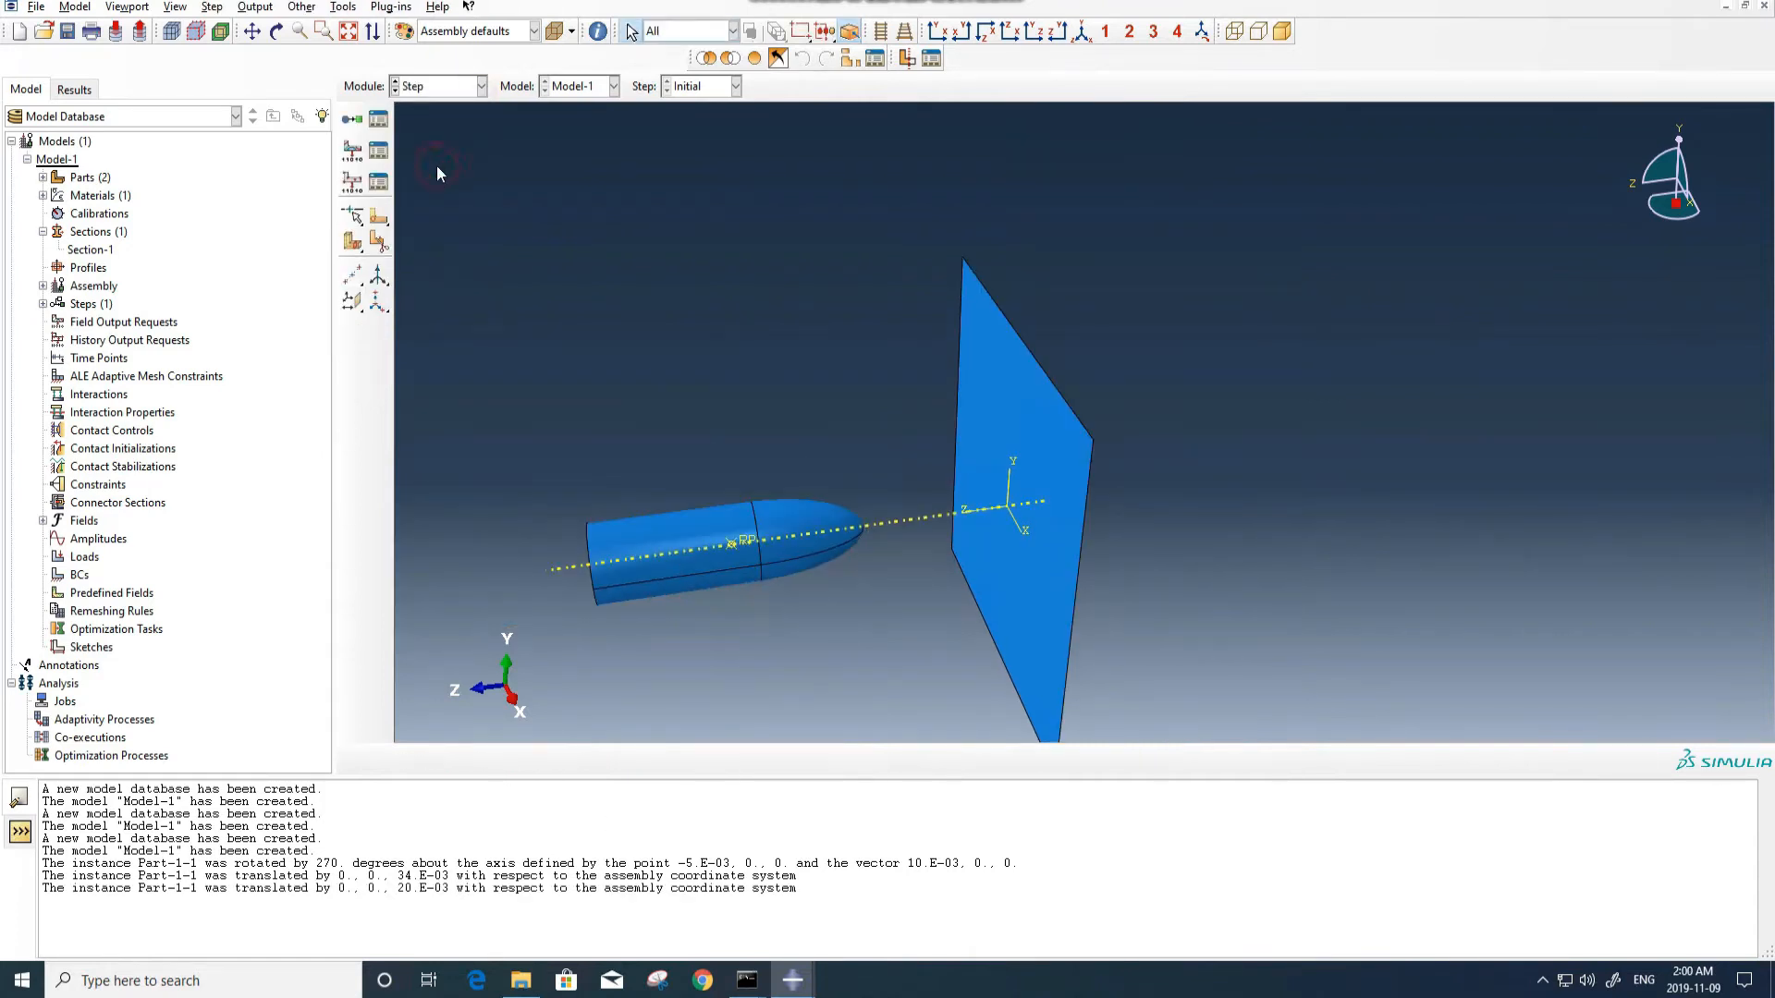
pyautogui.click(351, 118)
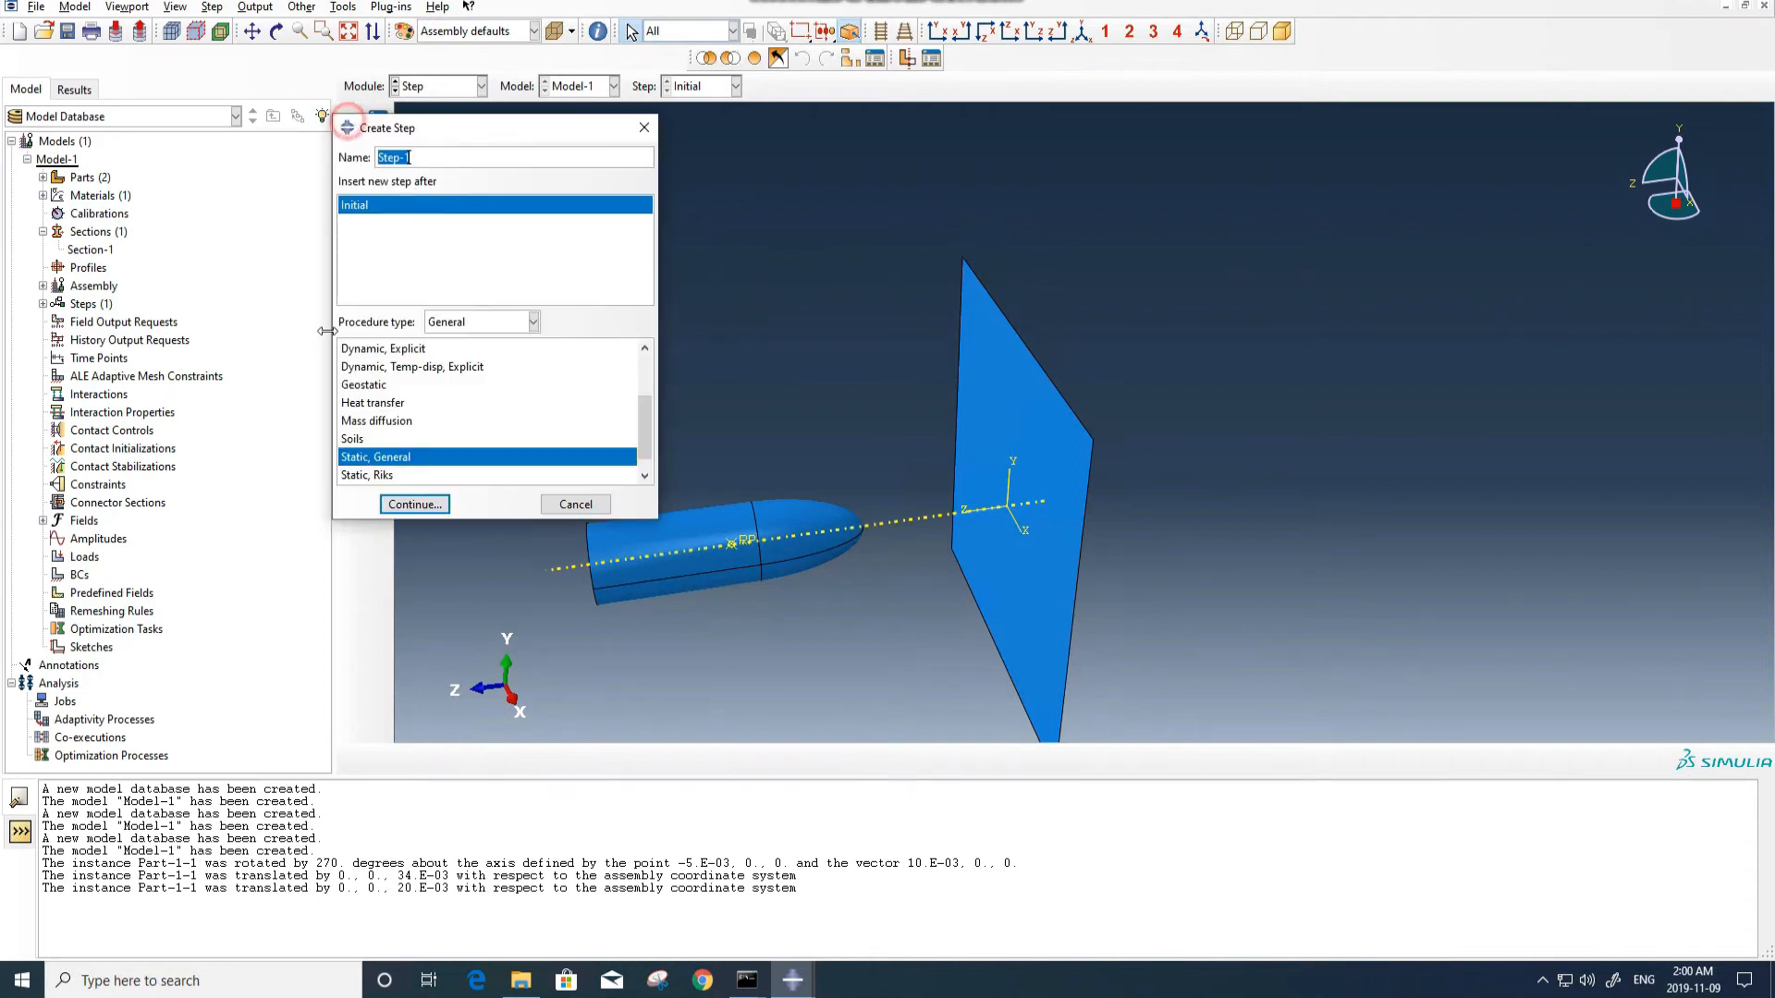
pyautogui.doubleClick(412, 350)
pyautogui.doubleClick(348, 321)
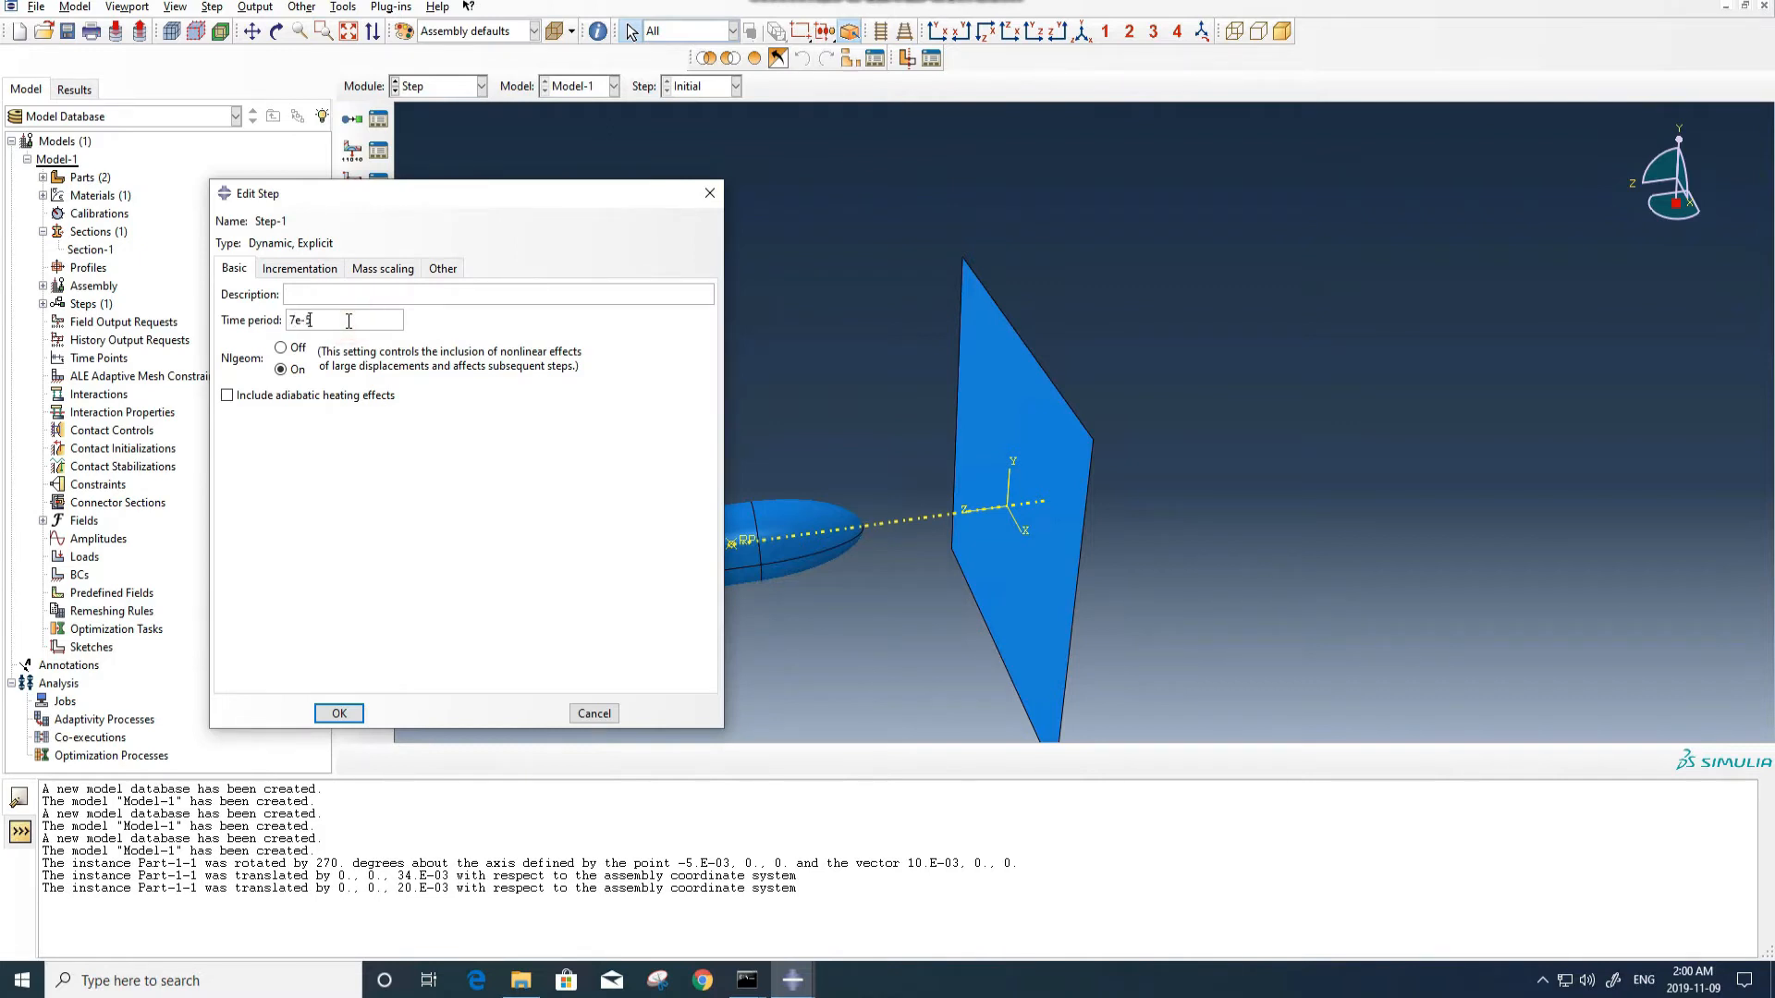
pyautogui.click(299, 268)
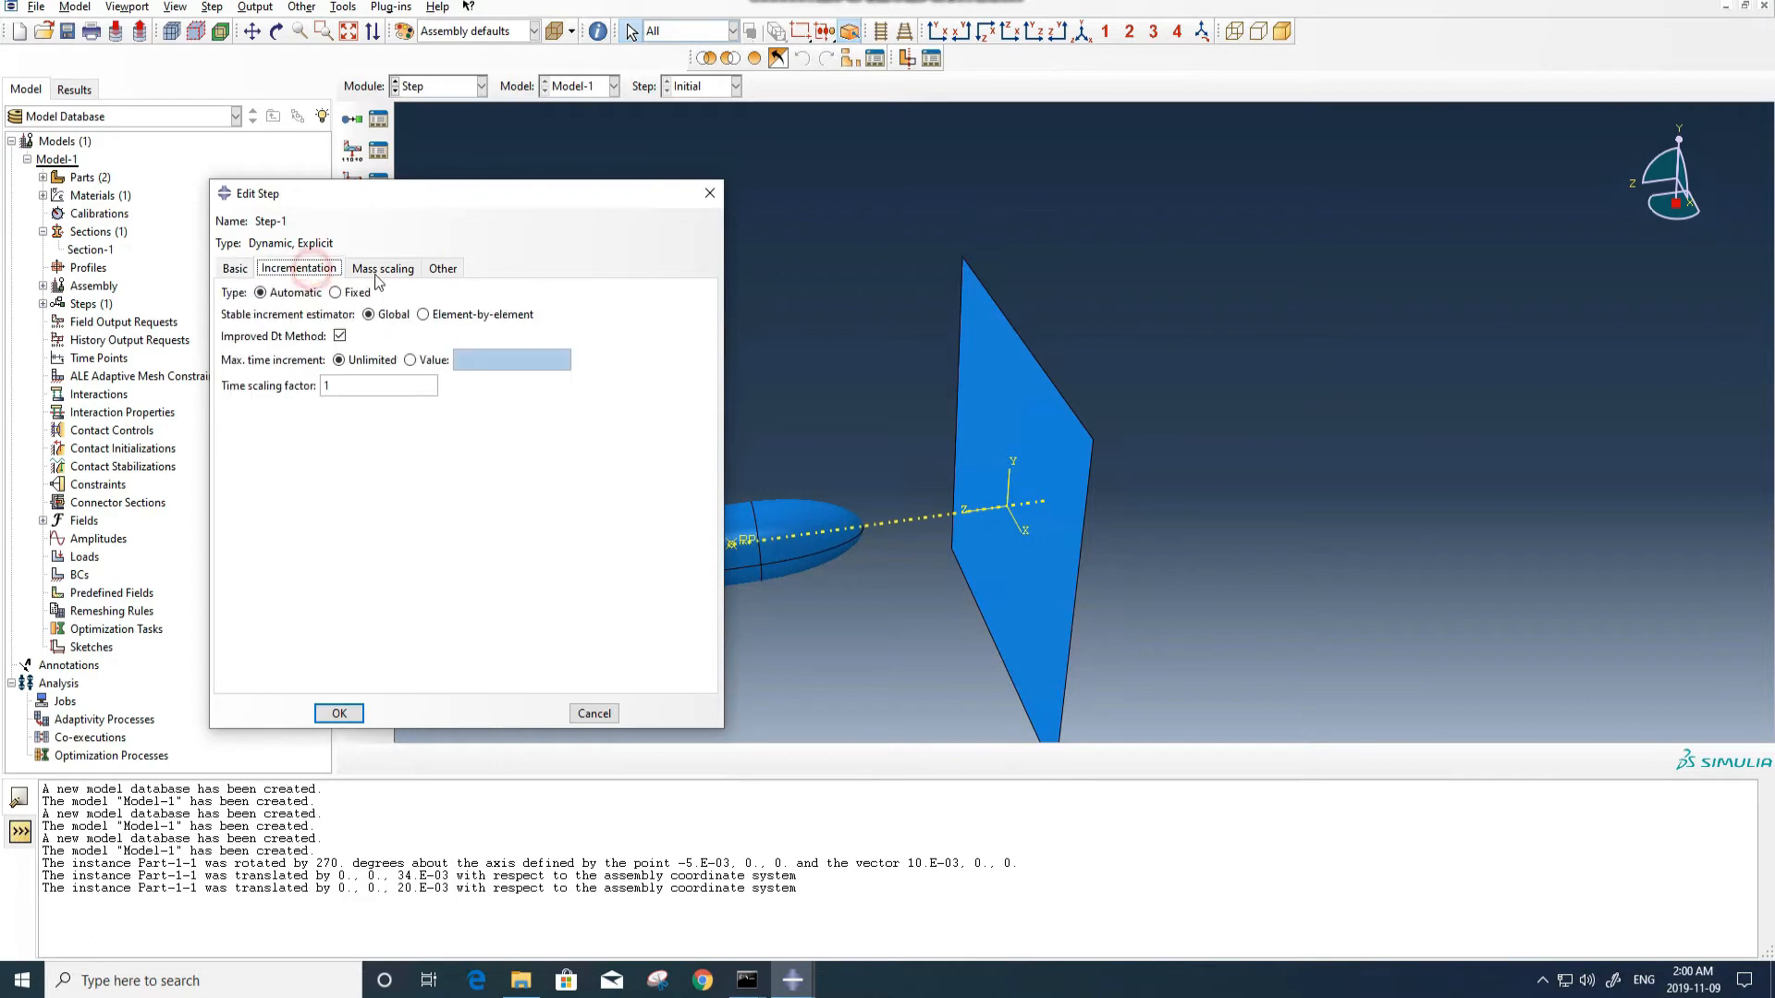
pyautogui.click(442, 268)
pyautogui.click(340, 713)
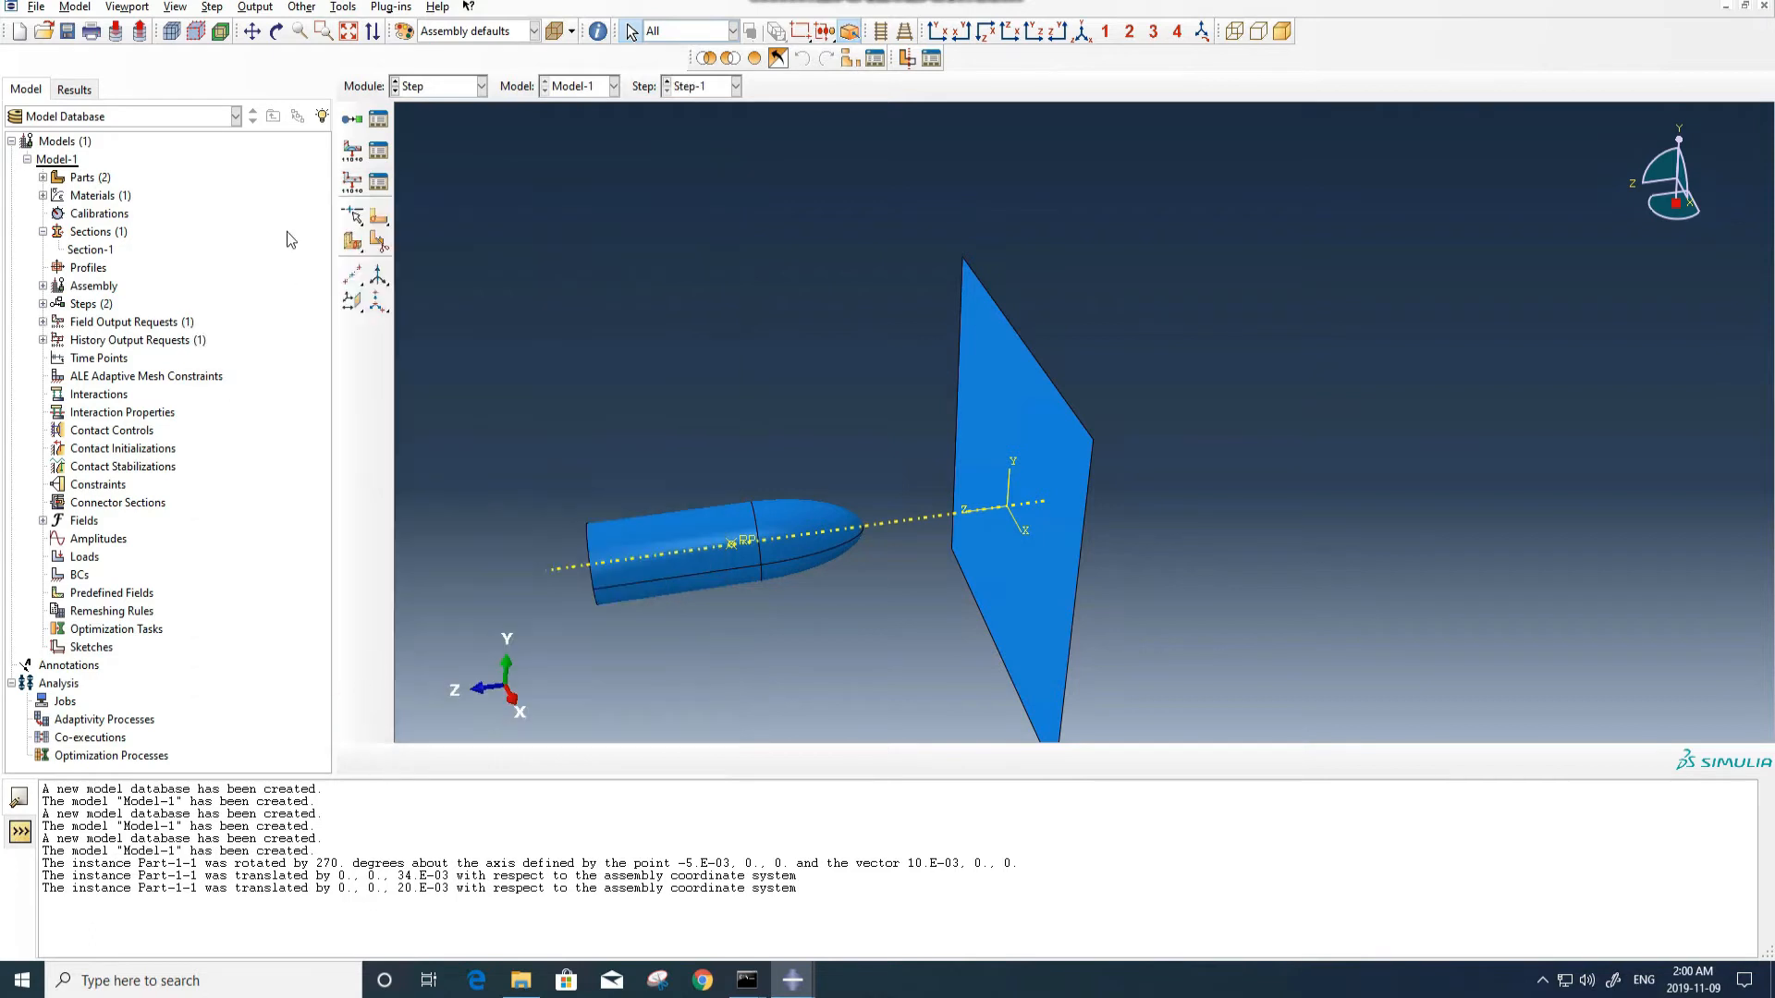
# Edit the F-Output-1 field output request in Step-1 to use 200 evenly spaced time intervals.
pyautogui.click(456, 89)
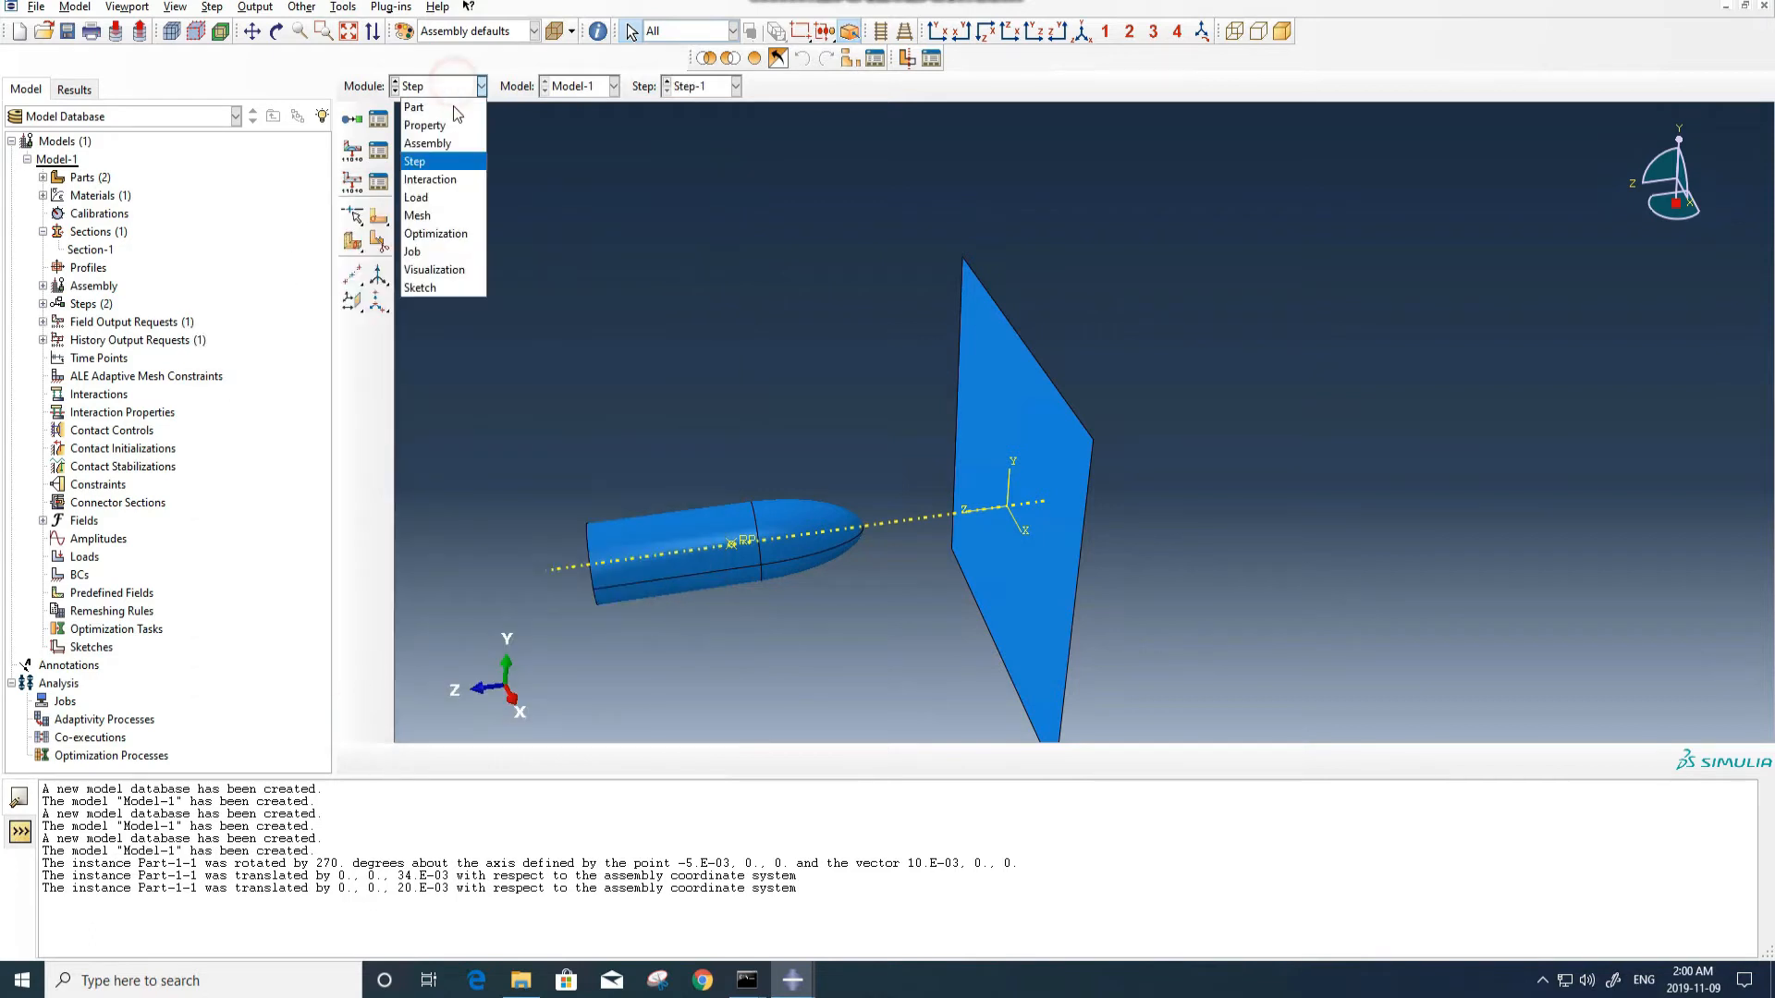
pyautogui.click(447, 183)
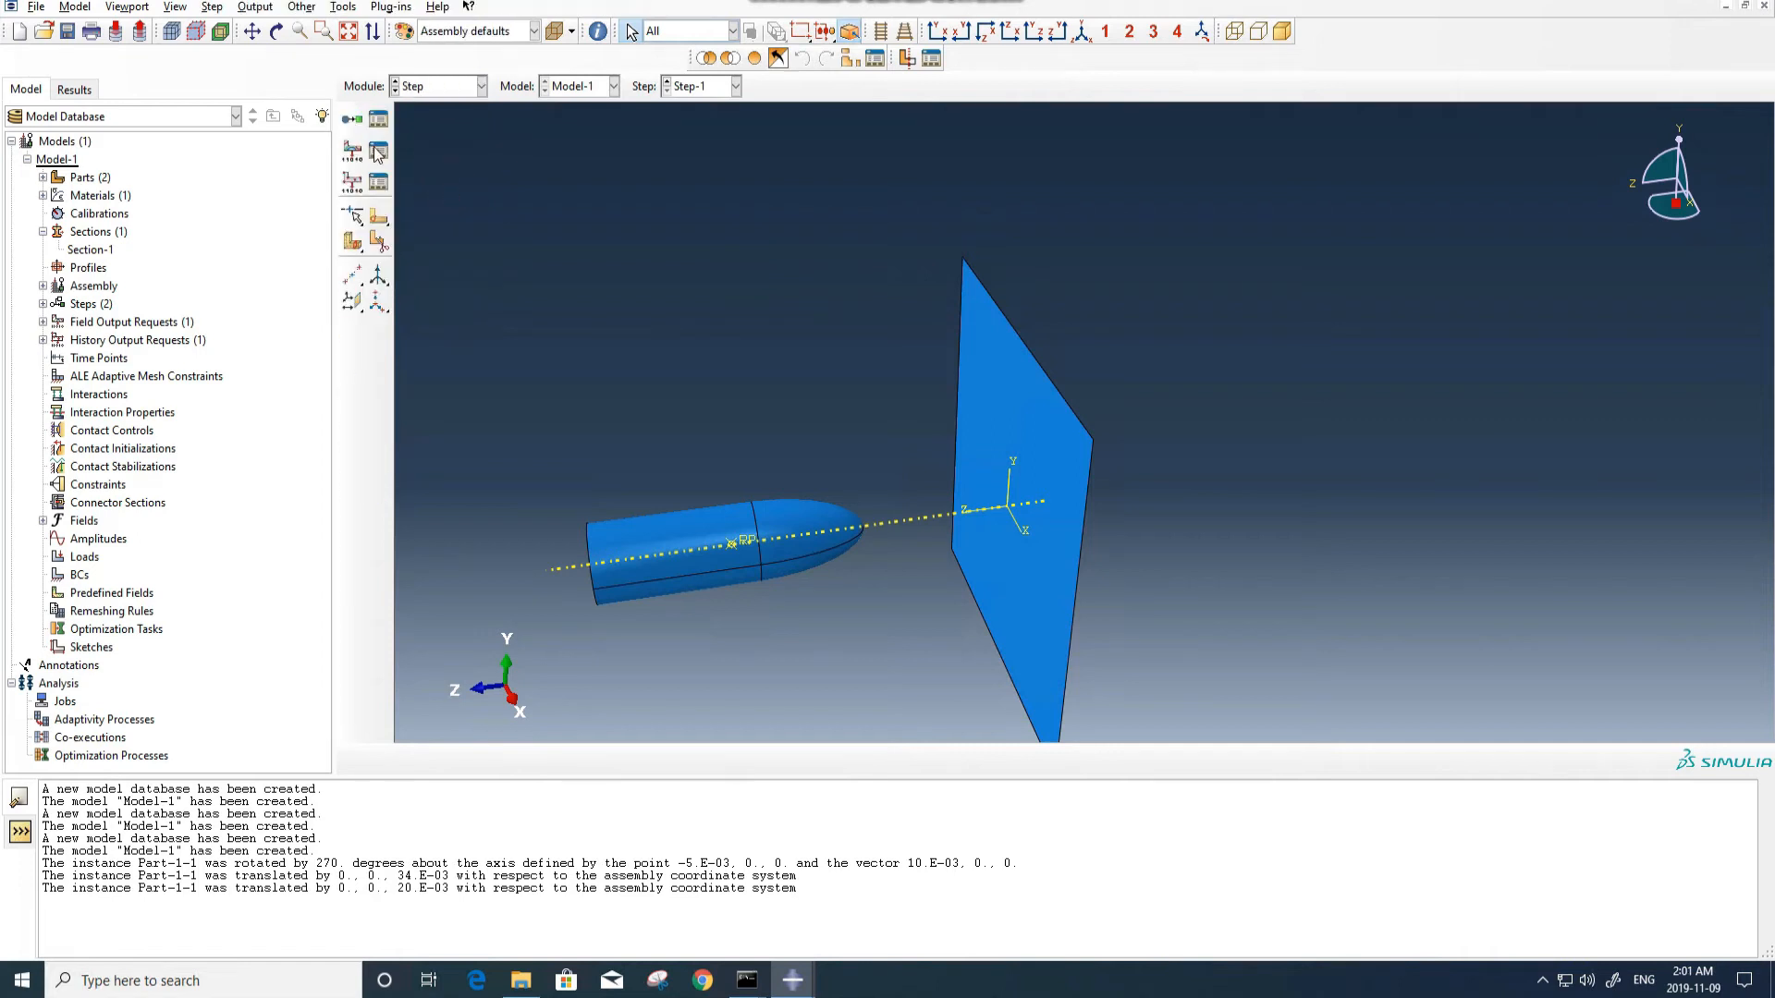
pyautogui.click(380, 152)
pyautogui.doubleClick(618, 534)
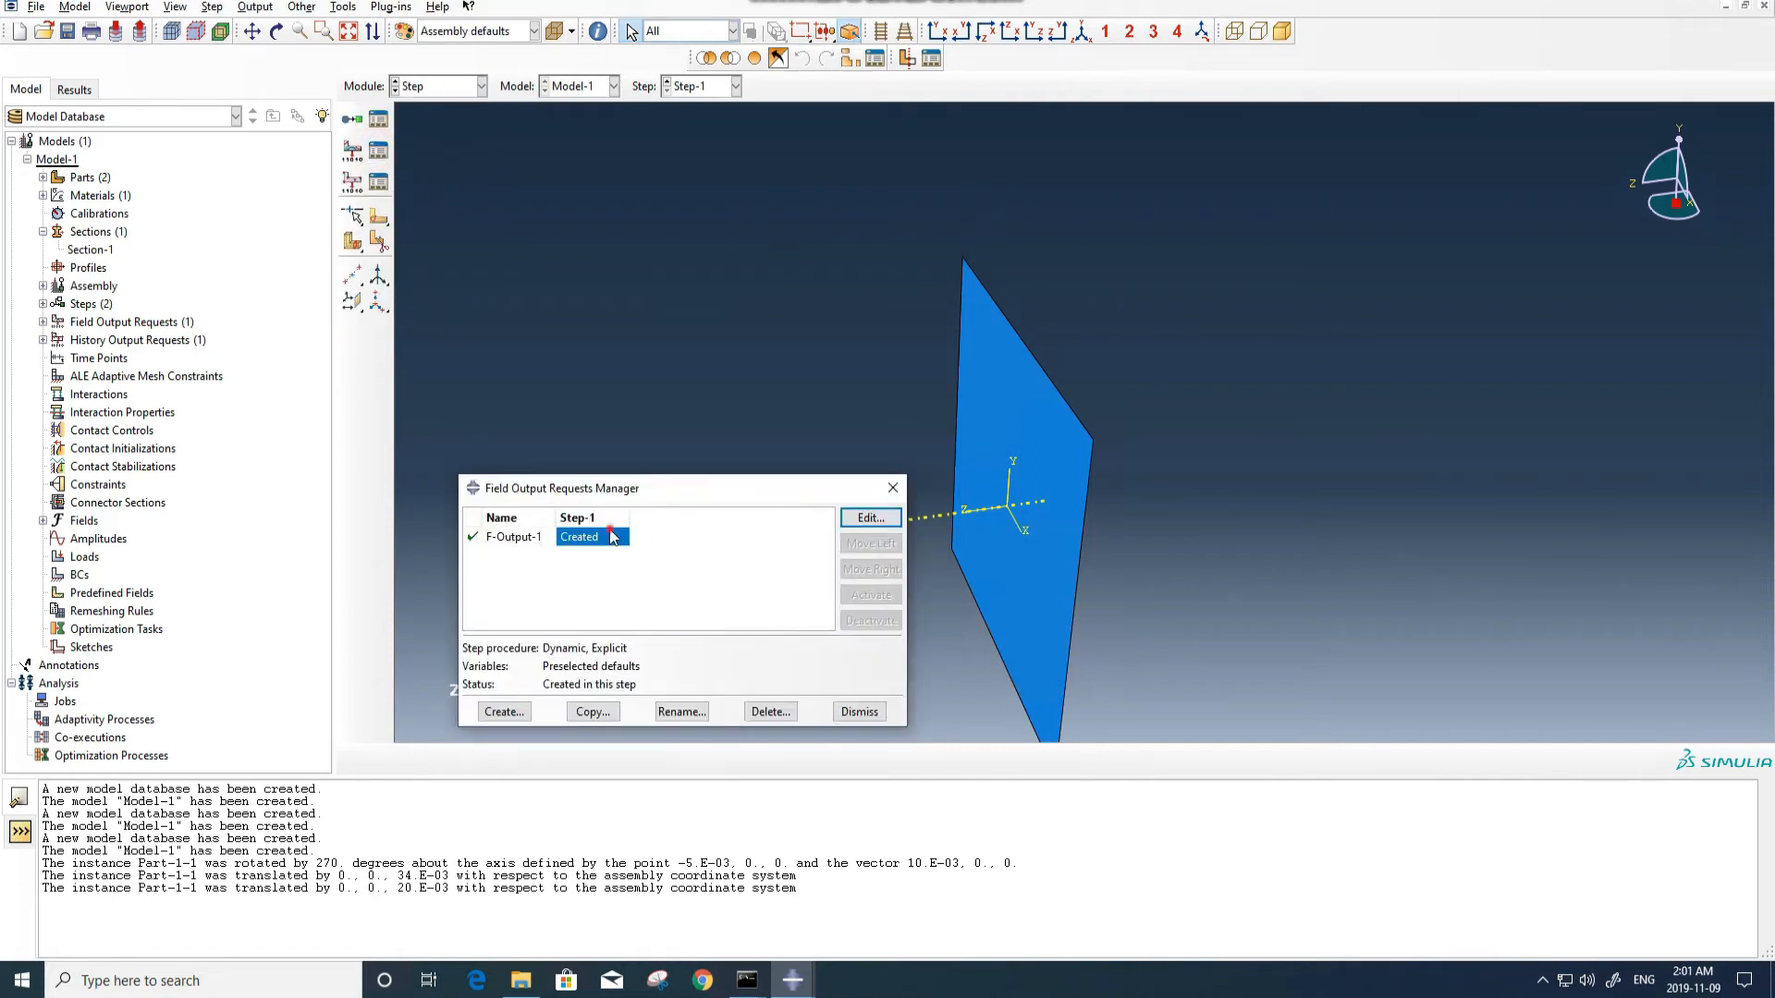
pyautogui.click(586, 310)
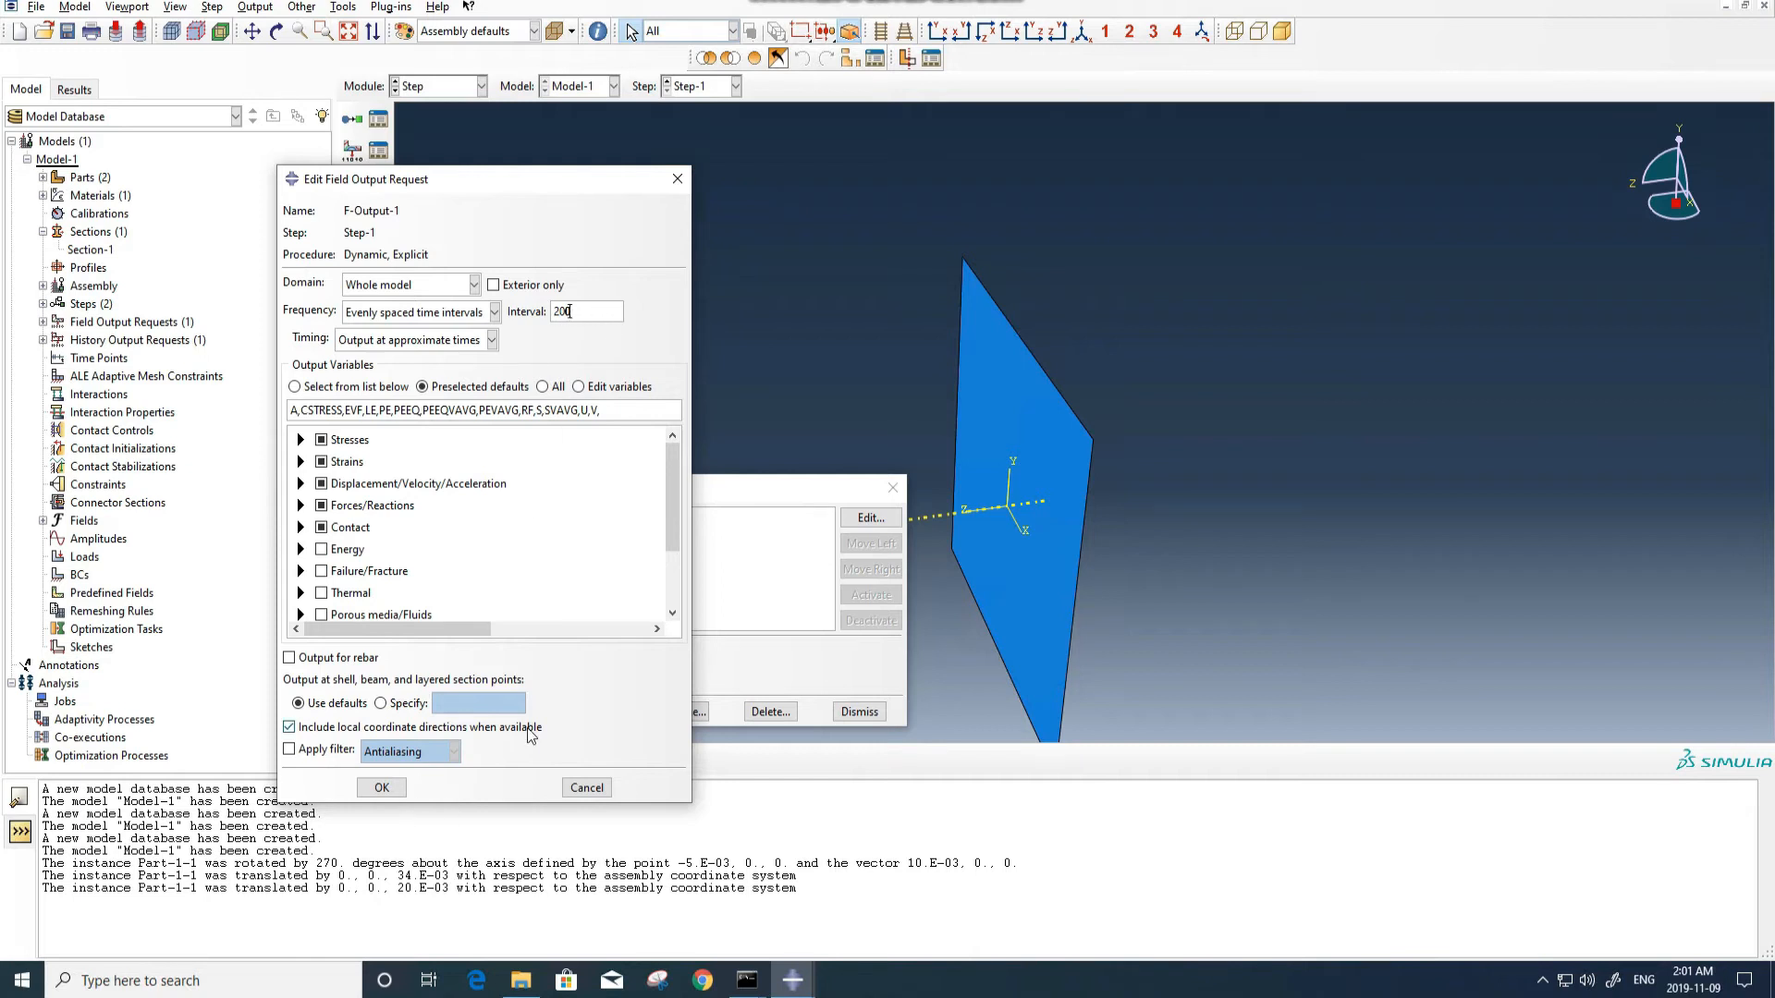
pyautogui.click(400, 788)
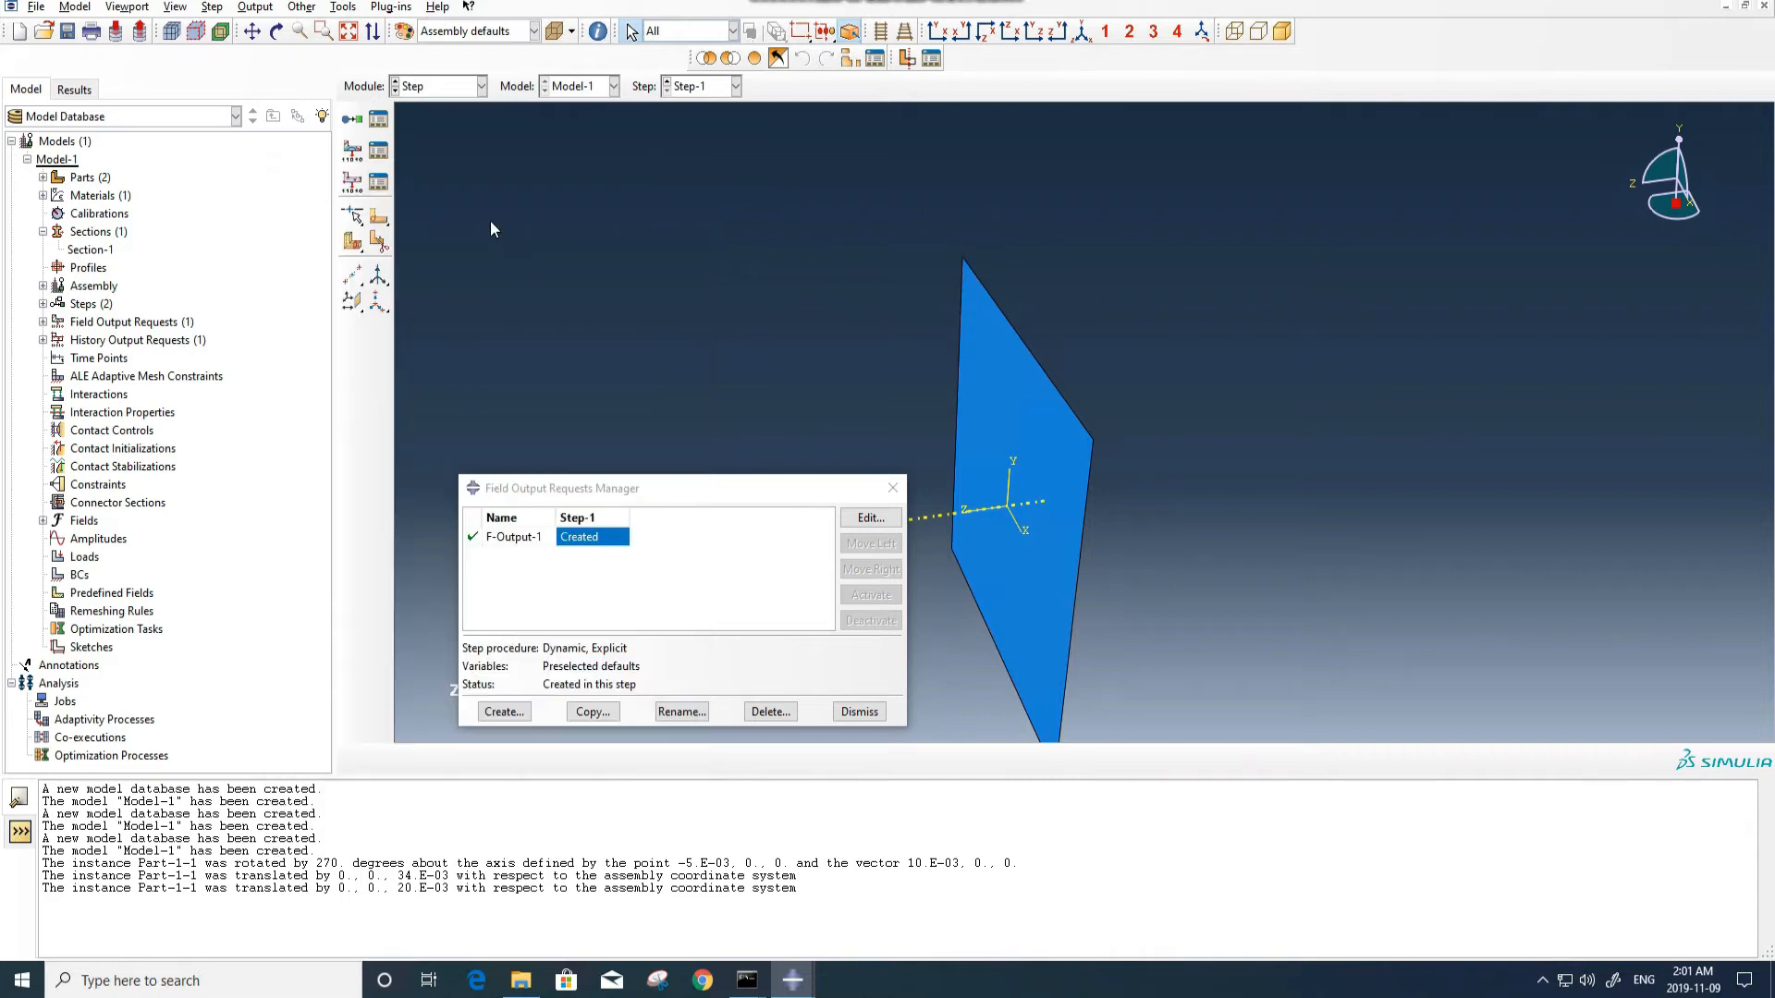
# In the Interaction module, start a General contact (Explicit) interaction named Int-1 in Step-1.
pyautogui.click(479, 86)
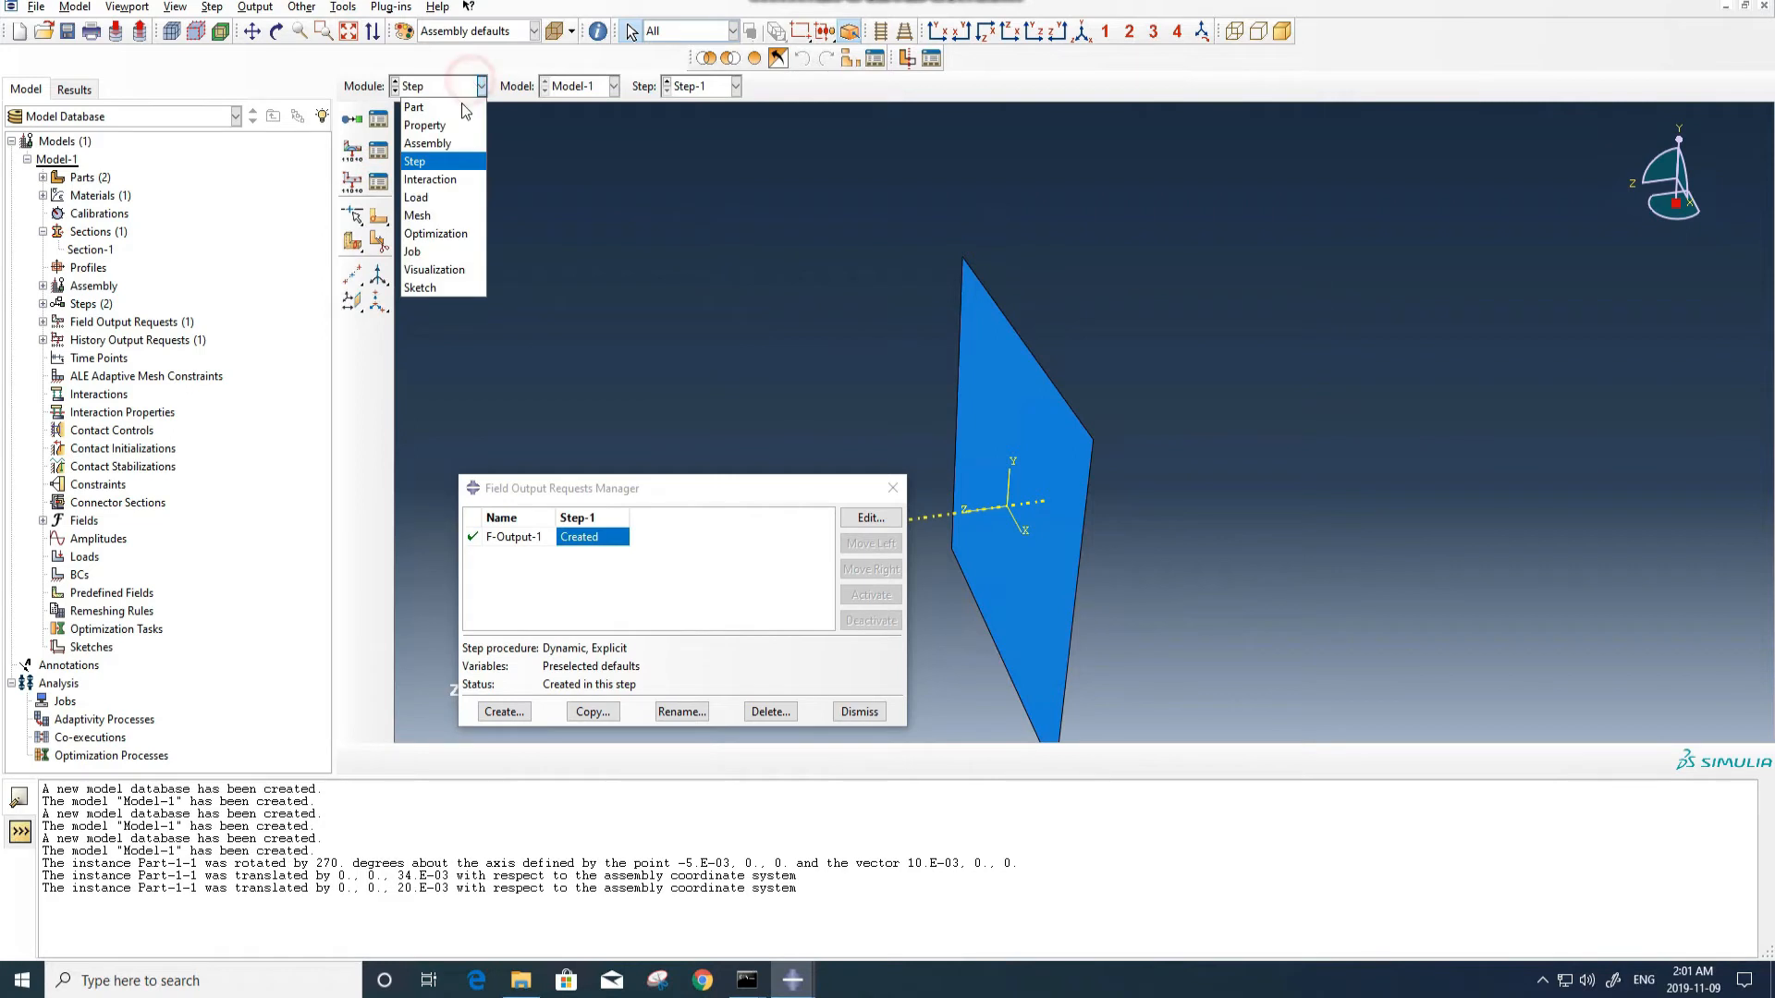
pyautogui.click(438, 181)
pyautogui.click(352, 118)
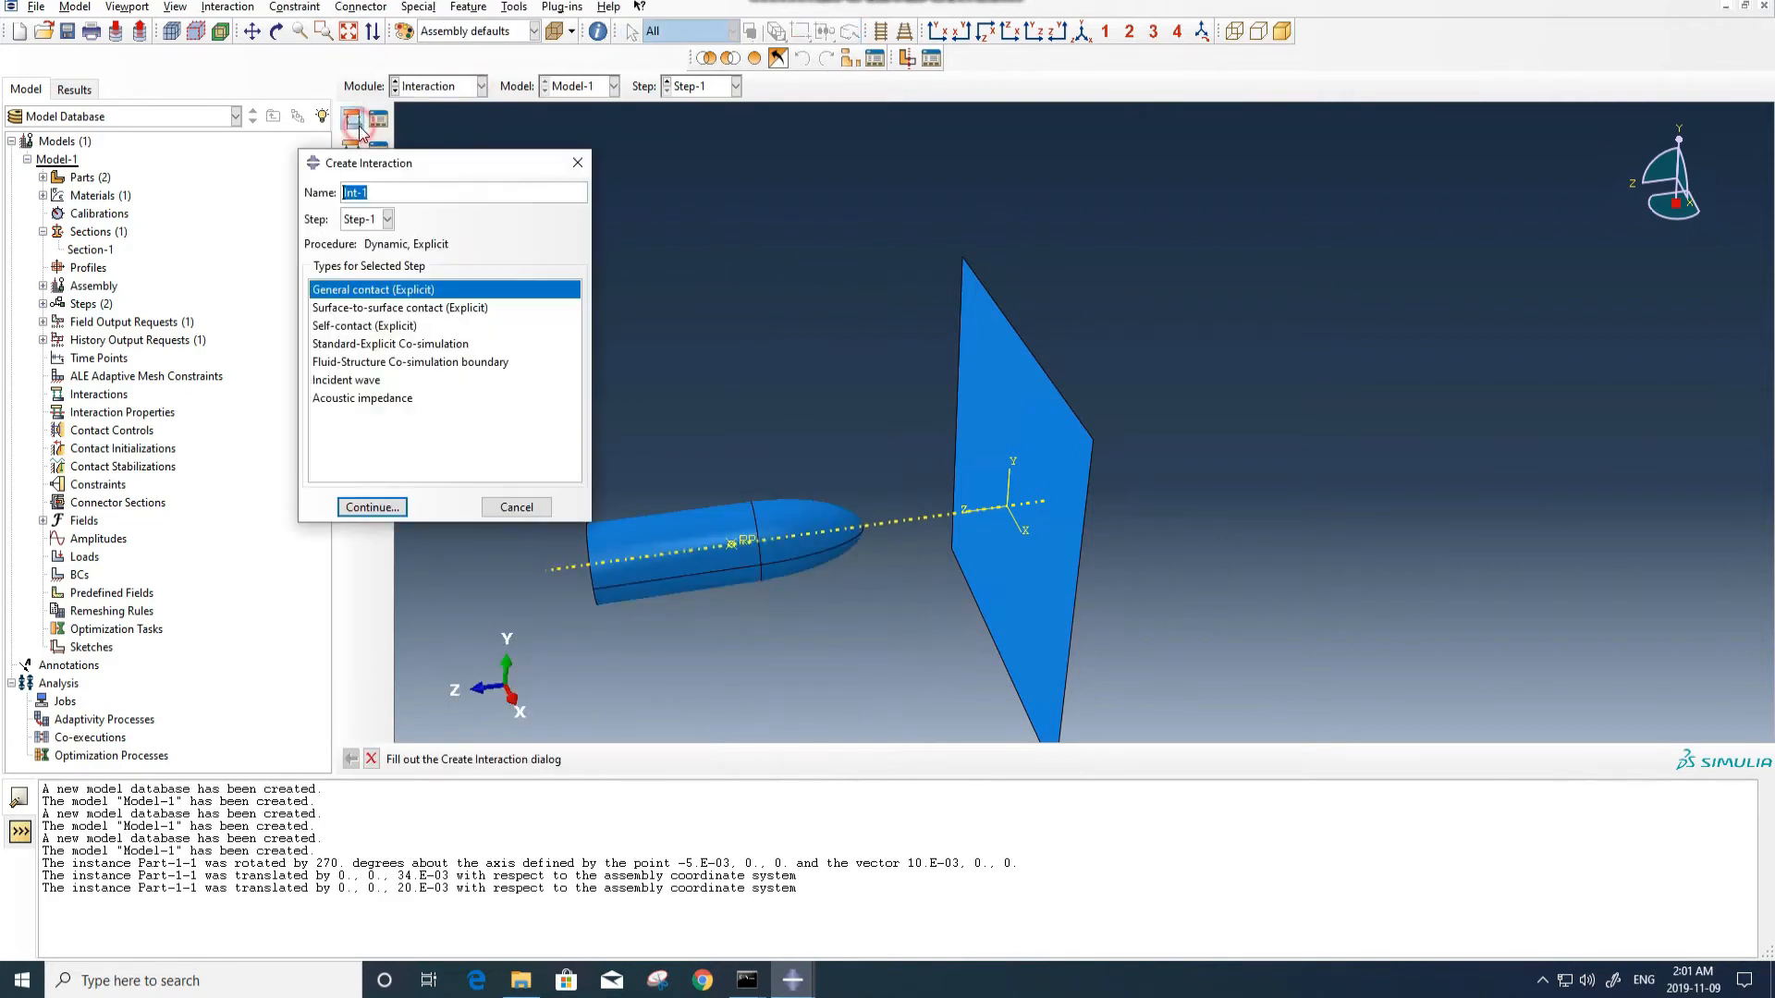
pyautogui.click(370, 508)
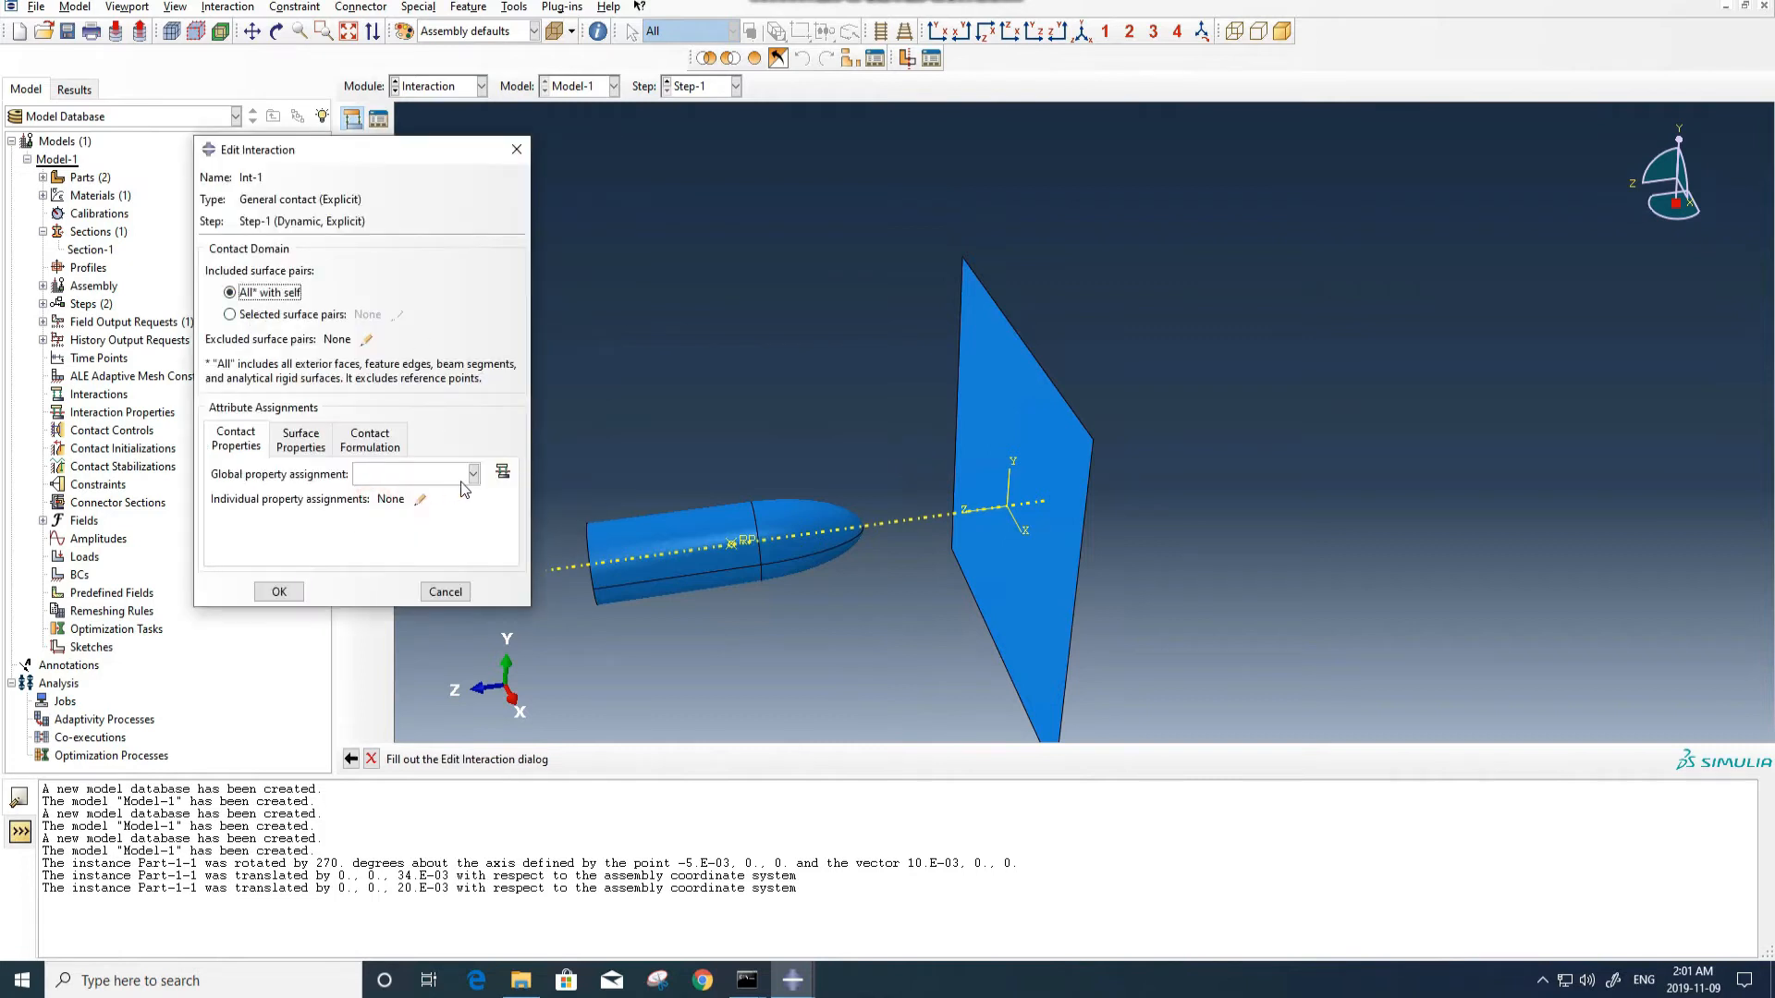
# Create contact property IntProp-1 with penalty tangential behavior and a friction coefficient of 0.3.
pyautogui.click(503, 475)
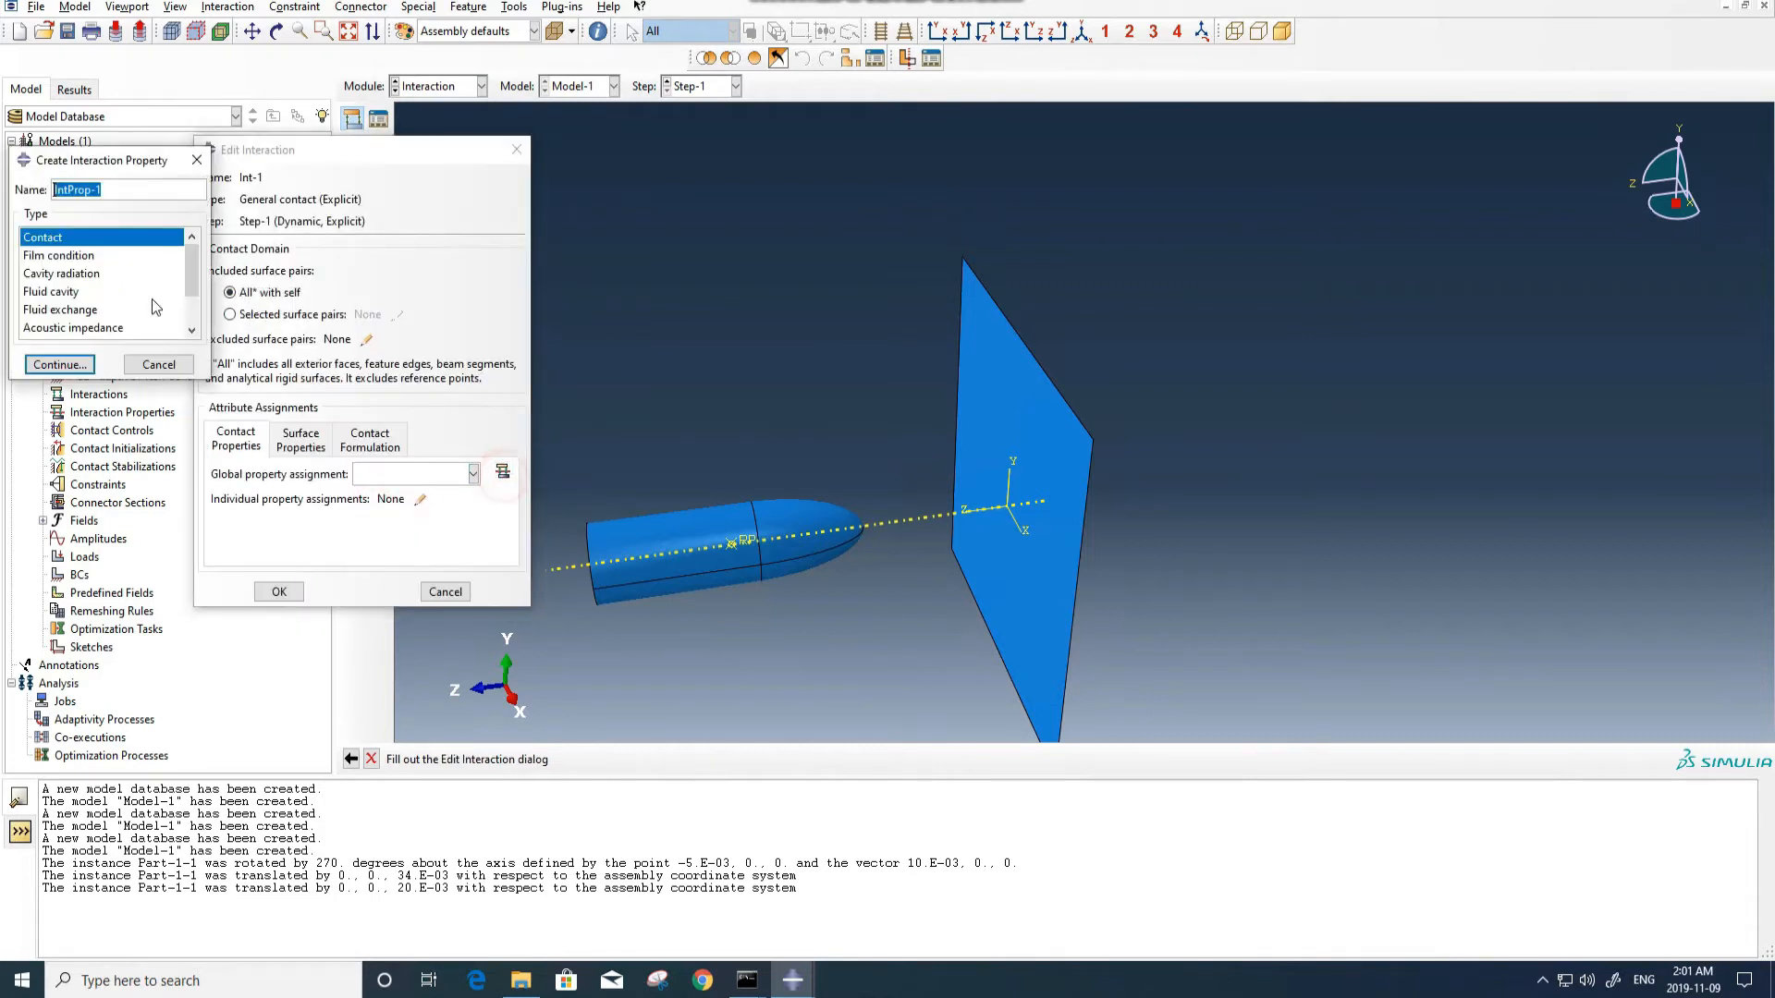
pyautogui.click(59, 361)
pyautogui.click(325, 198)
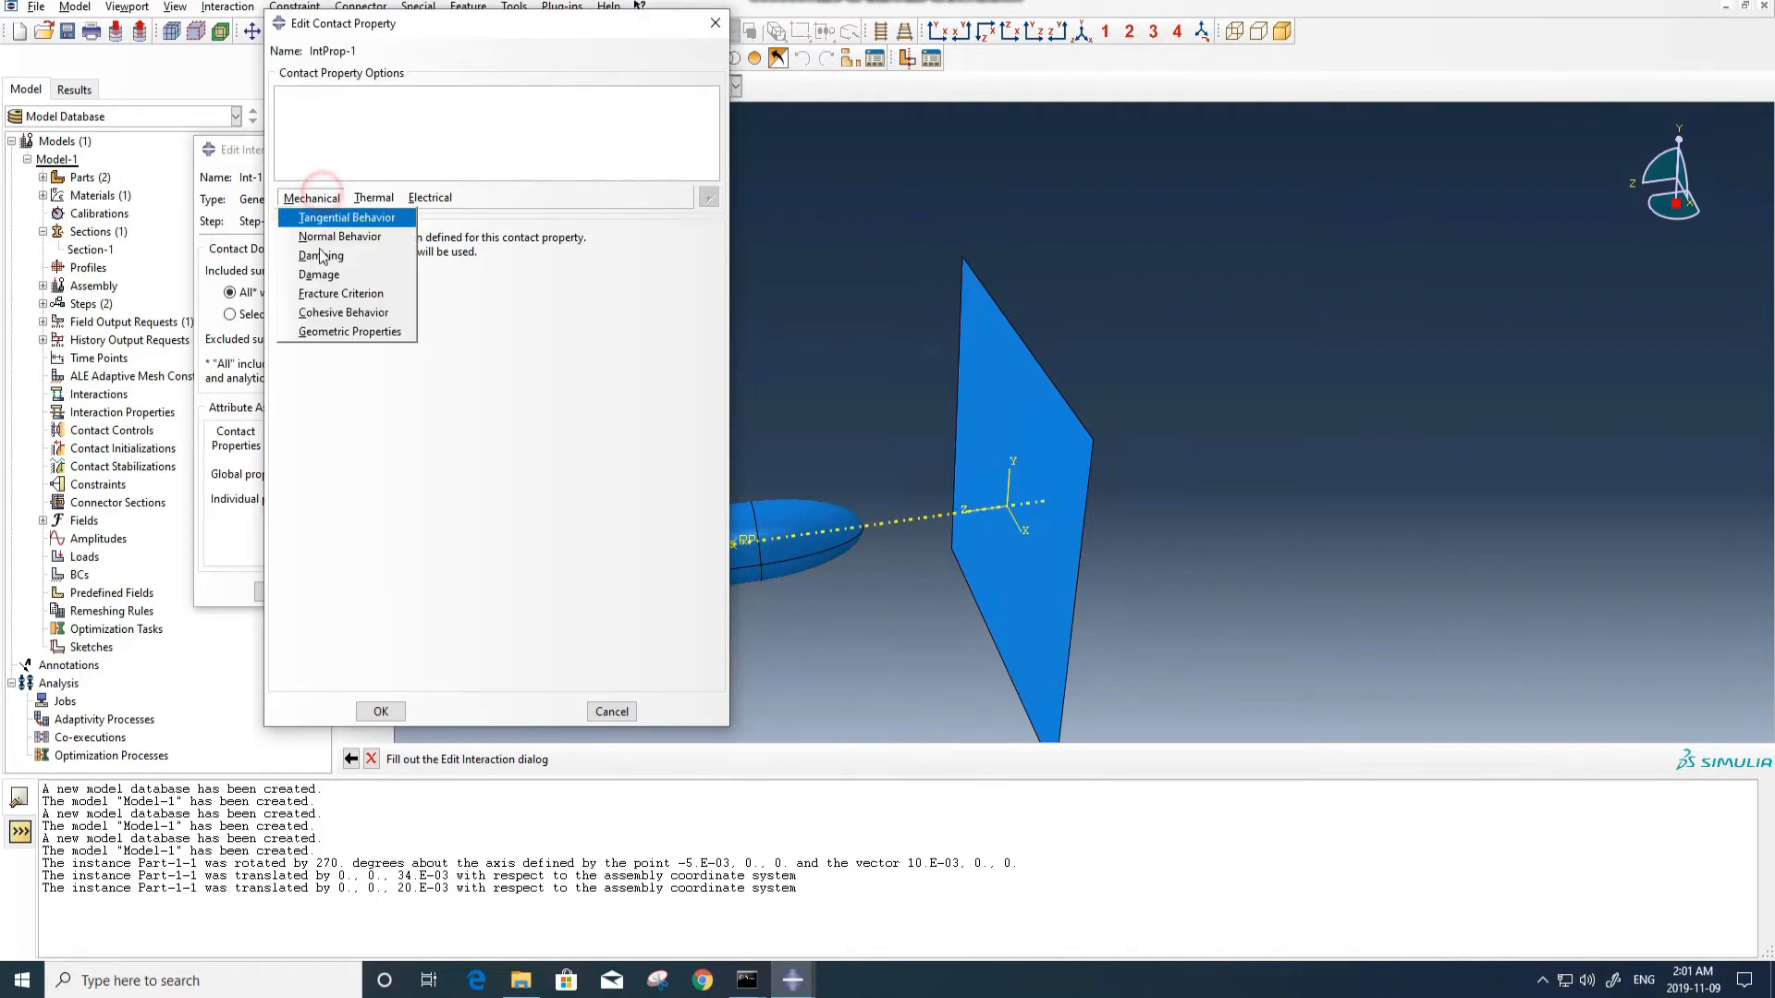
pyautogui.click(330, 225)
pyautogui.click(460, 258)
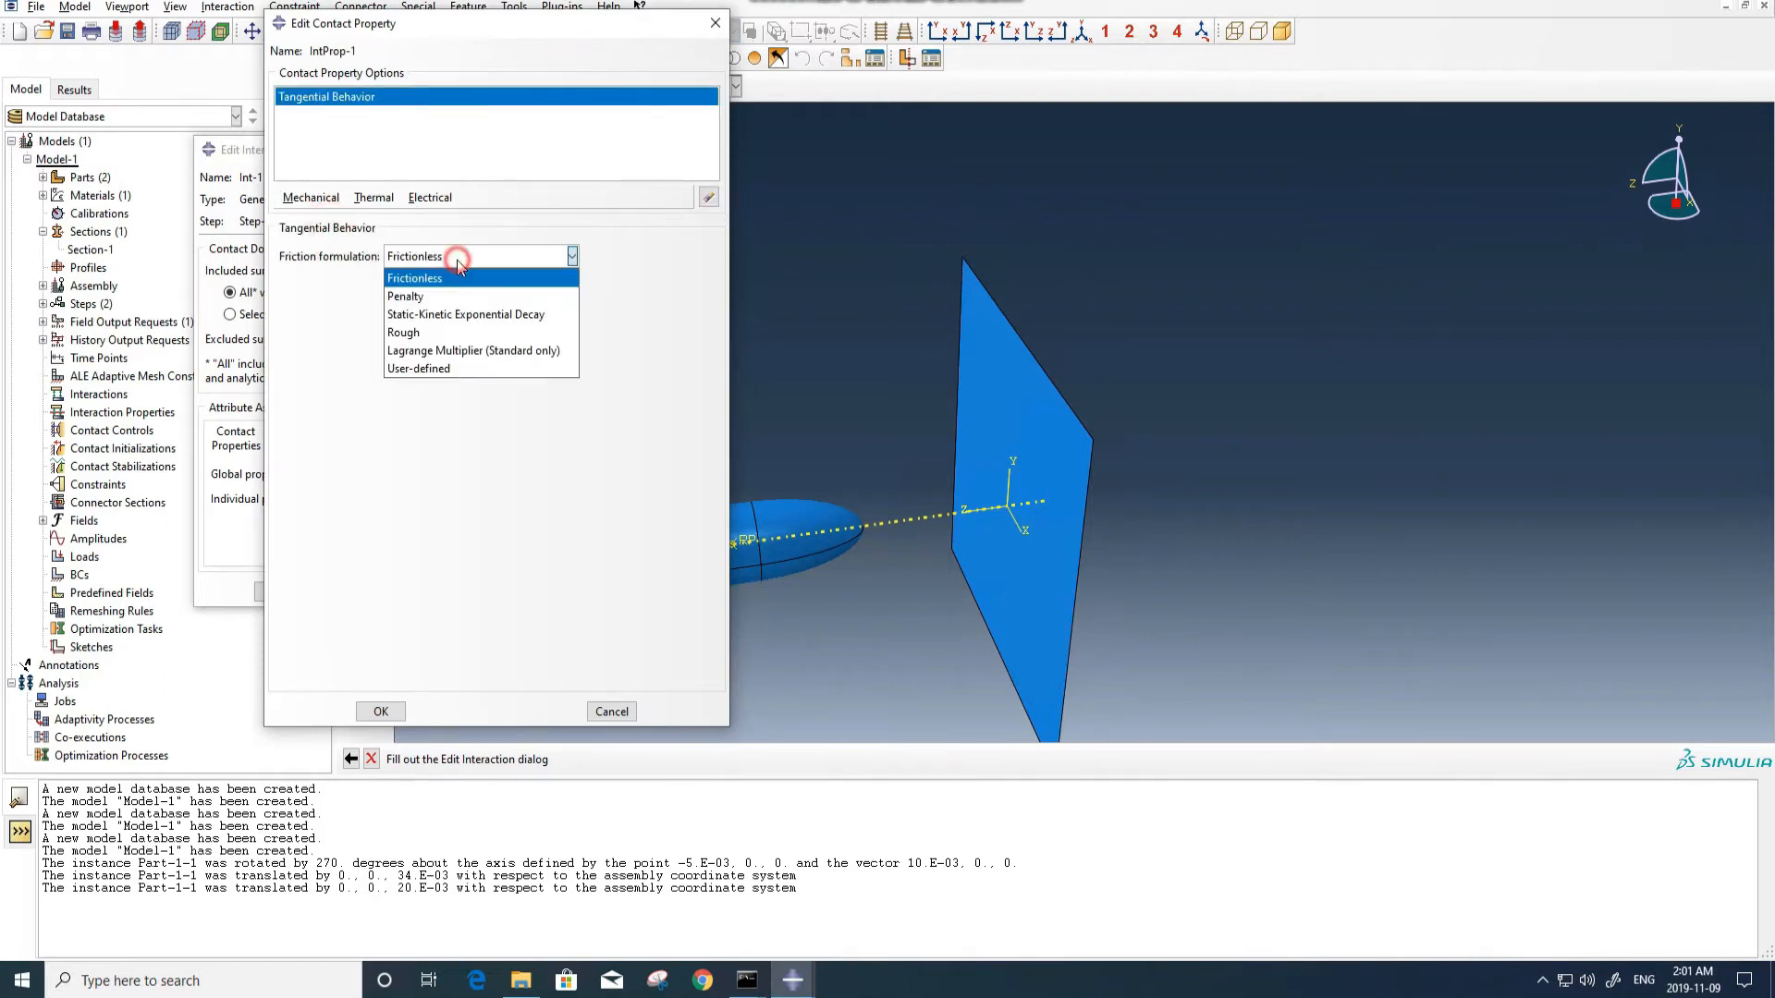
pyautogui.click(404, 296)
pyautogui.click(322, 458)
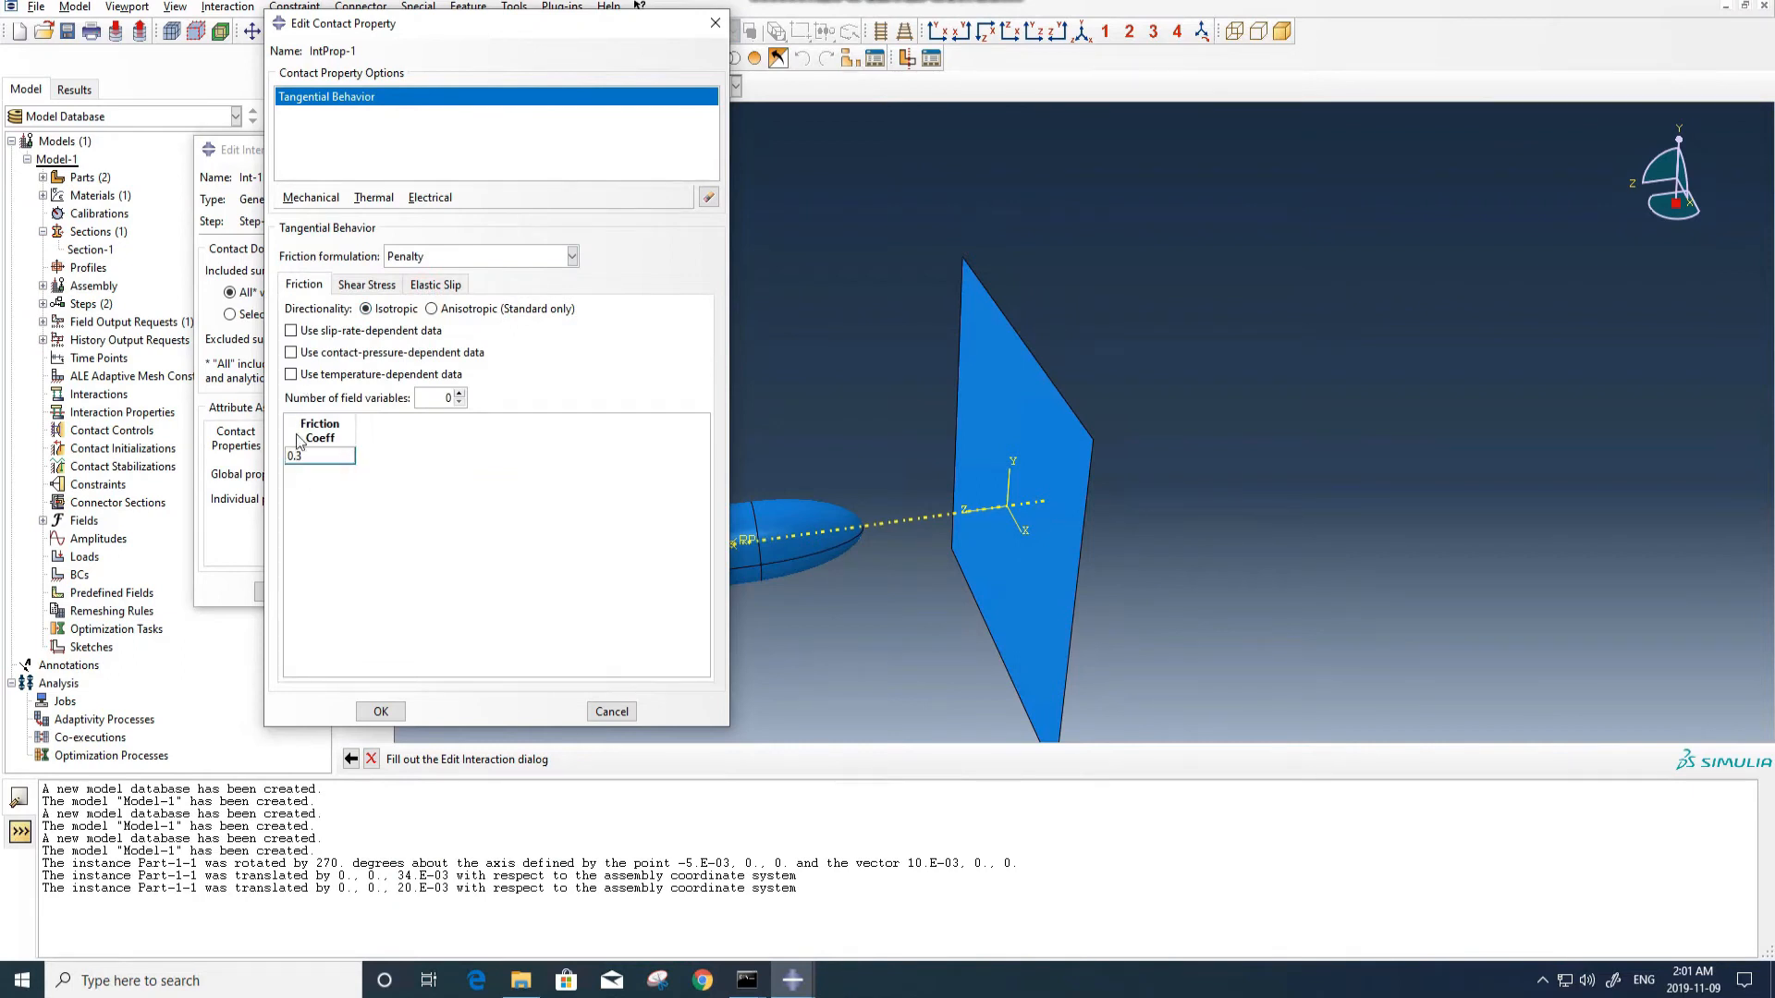
pyautogui.click(381, 712)
# Assign IntProp-1 as the global contact property of Int-1 and complete the interaction.
pyautogui.click(433, 475)
pyautogui.click(407, 497)
pyautogui.click(277, 592)
# In the Load module, create boundary condition BC-1 in Step-1 that fixes all four plate edges as ENCASTRE.
pyautogui.keyDown('ctrl'); pyautogui.keyDown('alt'); pyautogui.moveTo(891, 584); pyautogui.dragTo(684, 278); pyautogui.keyUp('alt'); pyautogui.keyUp('ctrl')
pyautogui.click(444, 85)
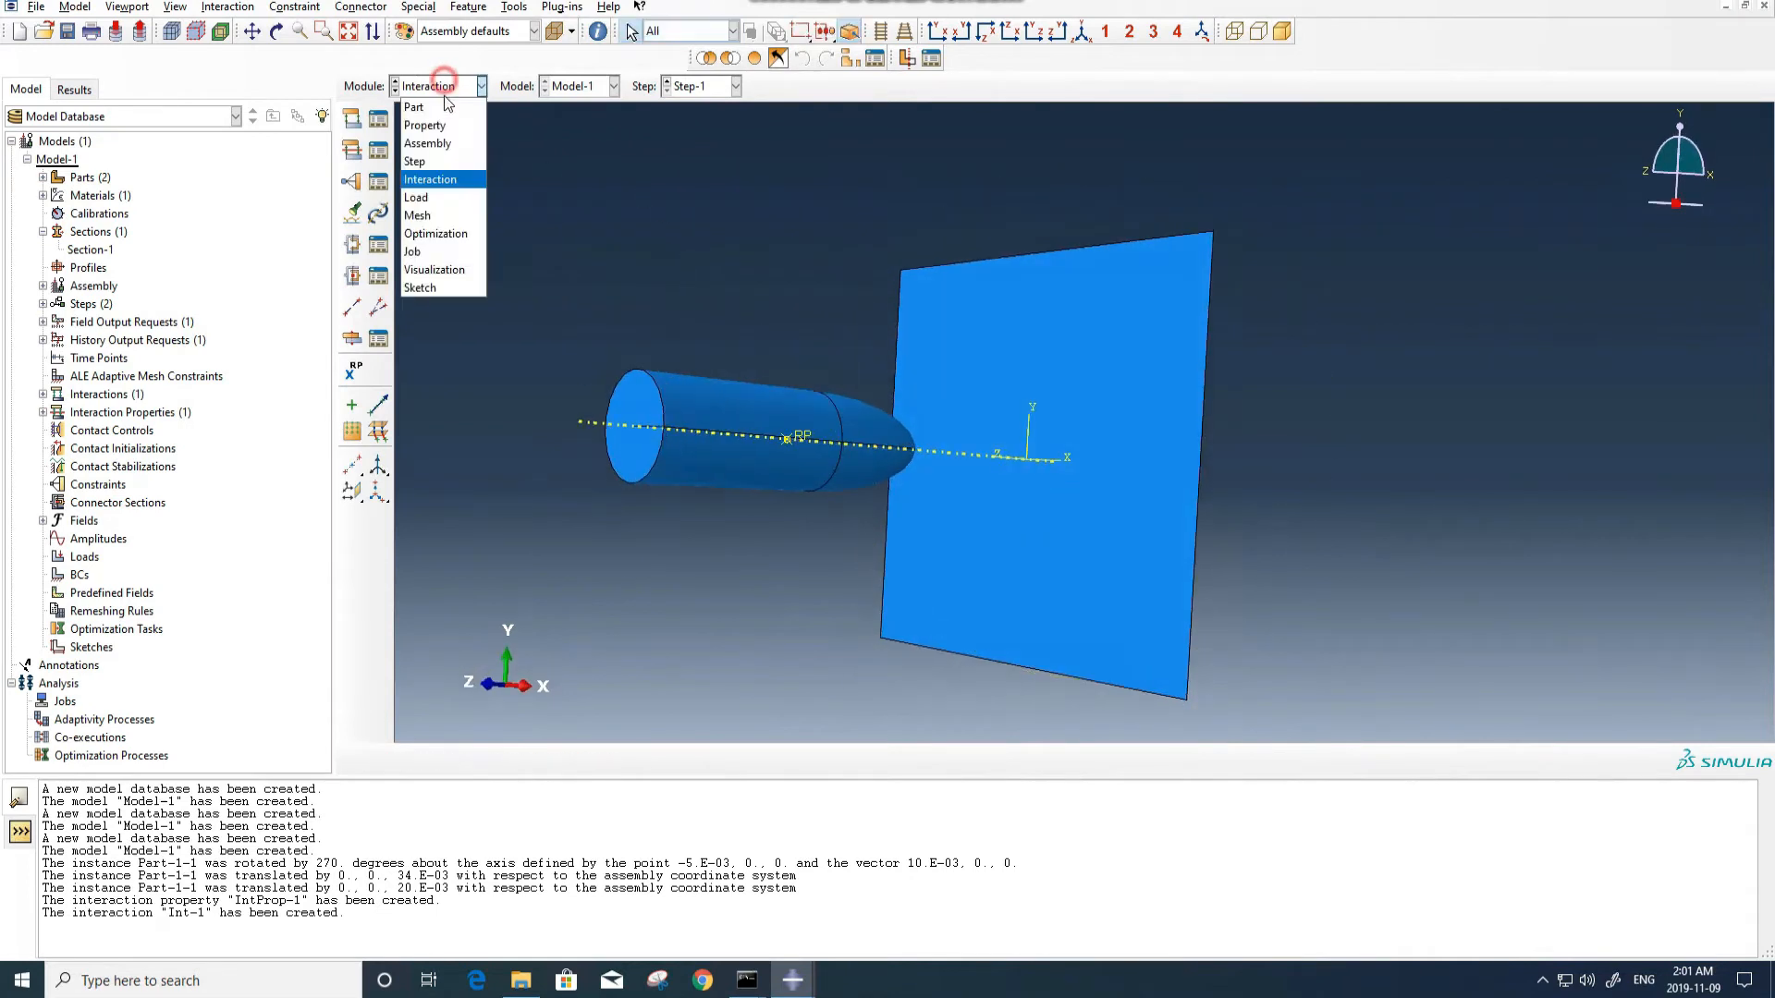
pyautogui.click(411, 201)
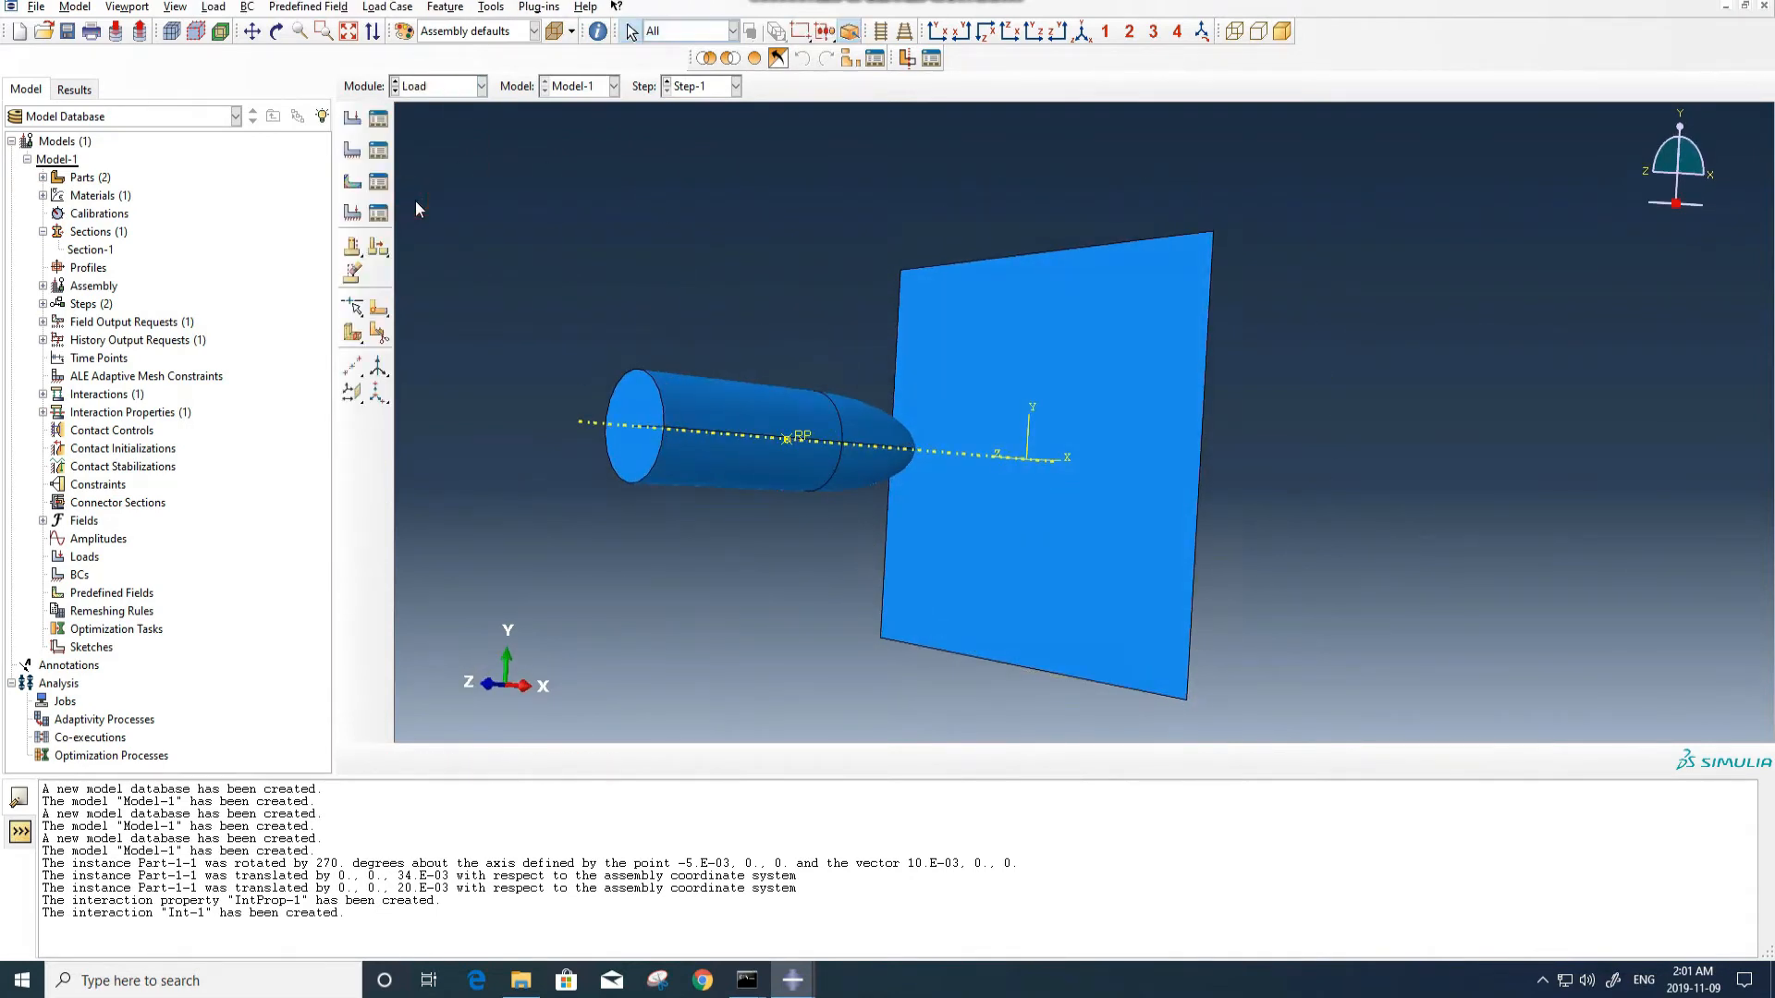
pyautogui.click(354, 153)
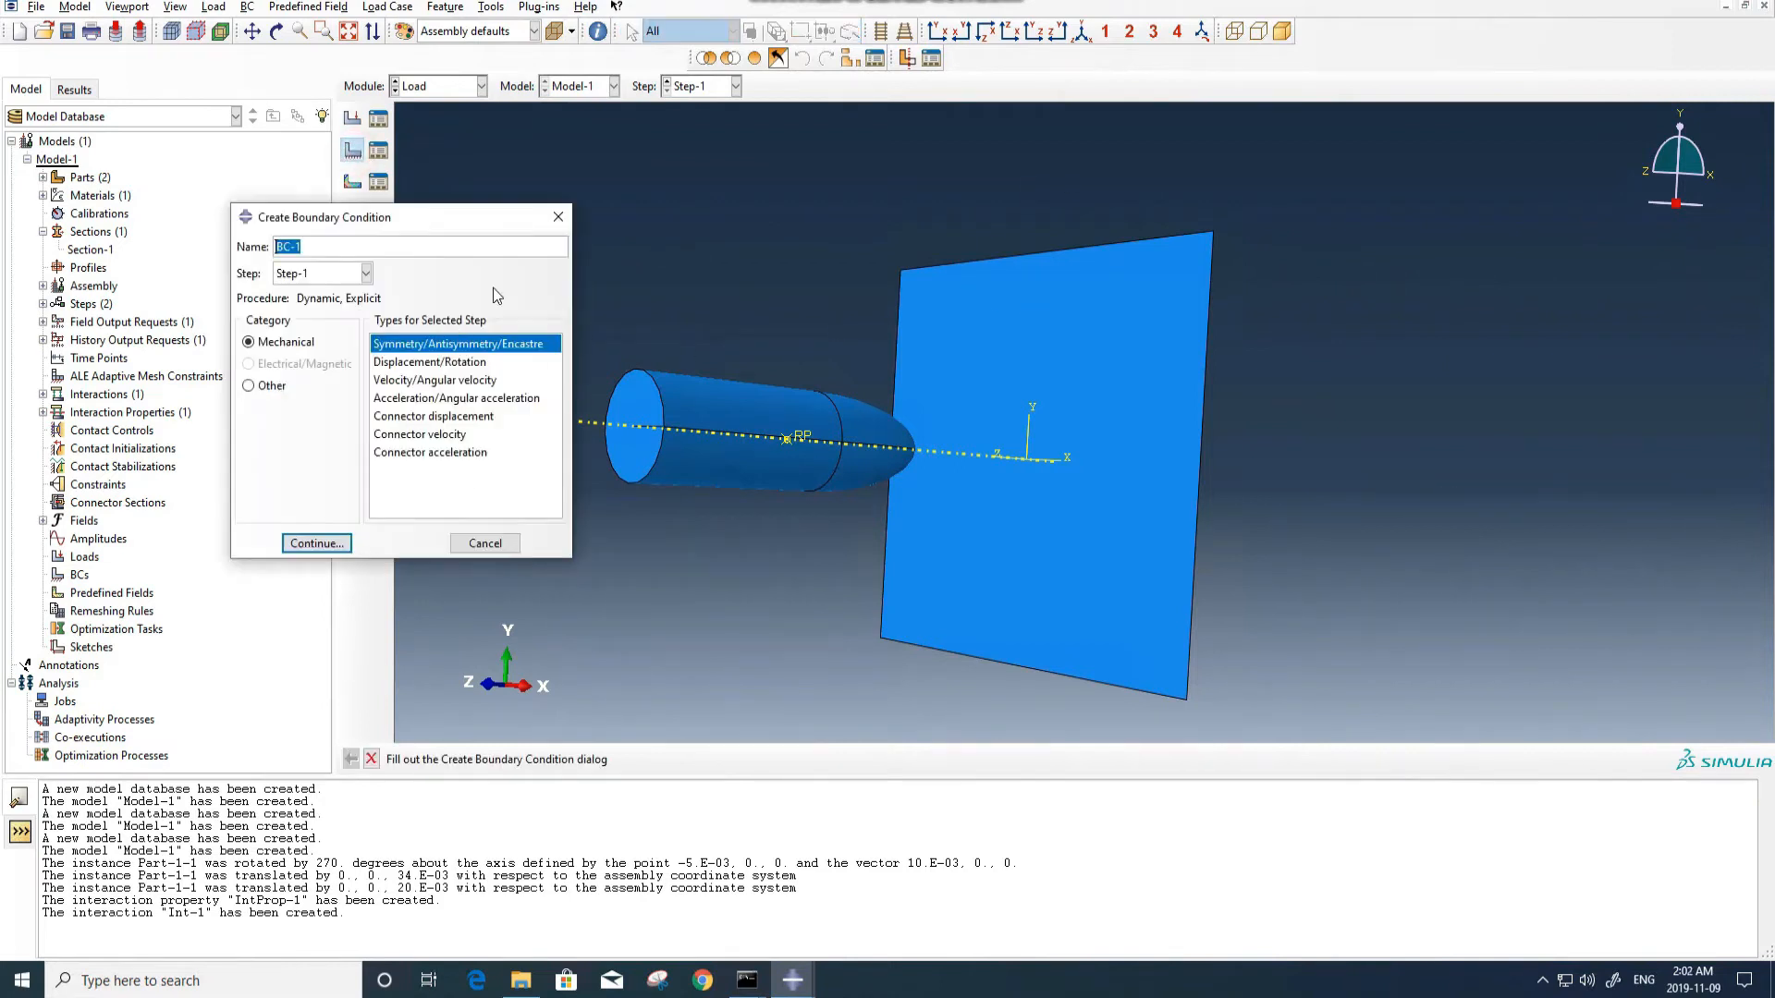
pyautogui.click(316, 543)
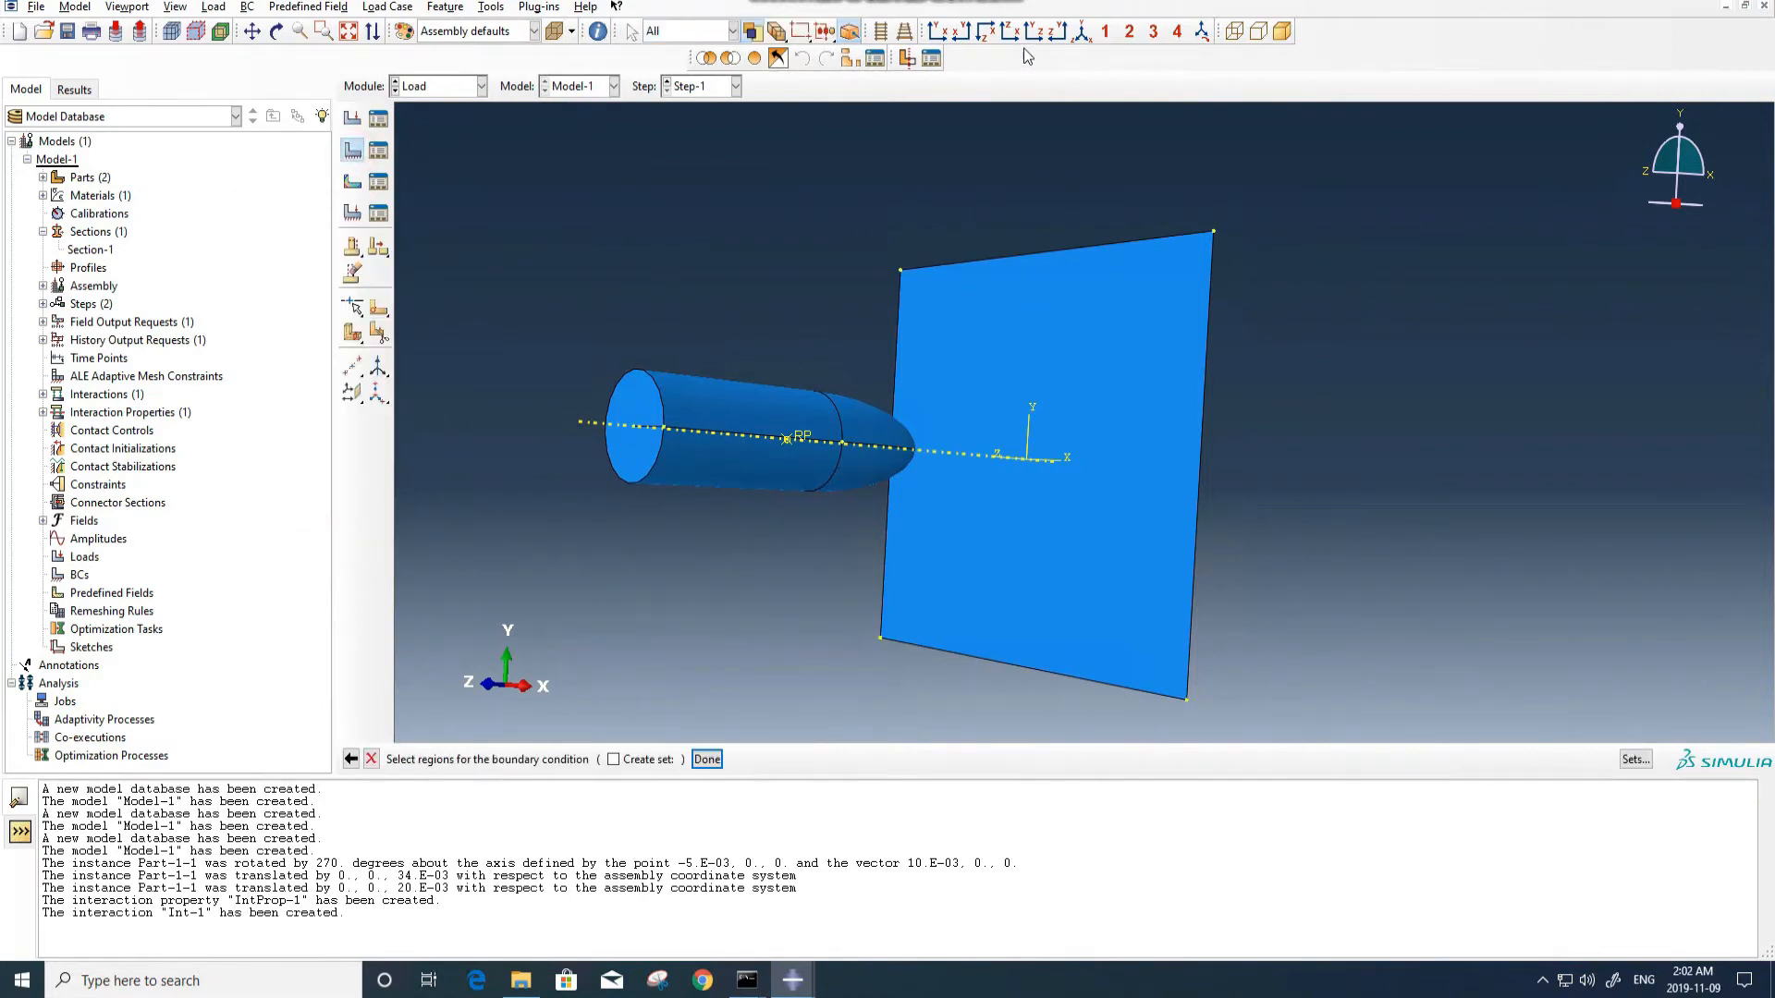
pyautogui.click(732, 30)
pyautogui.click(685, 90)
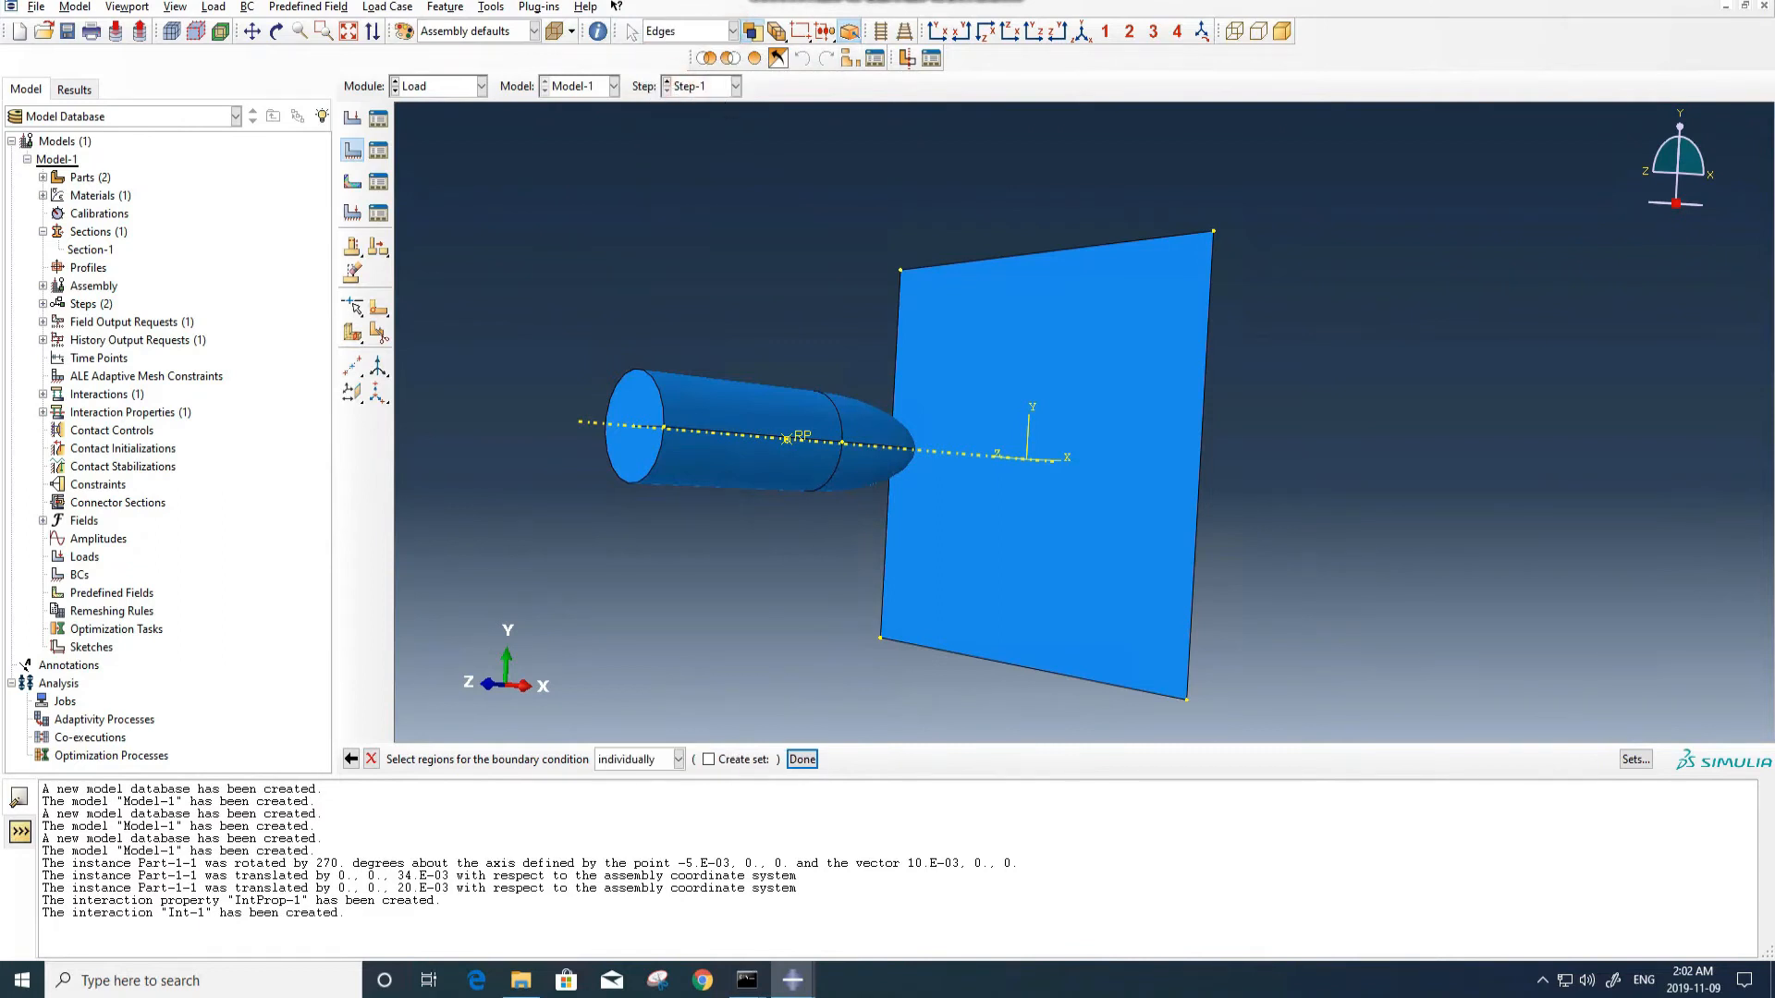
pyautogui.moveTo(1324, 165); pyautogui.dragTo(1013, 786)
pyautogui.keyDown('ctrl'); pyautogui.keyDown('alt'); pyautogui.moveTo(978, 238); pyautogui.dragTo(998, 282); pyautogui.keyUp('alt'); pyautogui.keyUp('ctrl')
pyautogui.middleClick(1089, 178)
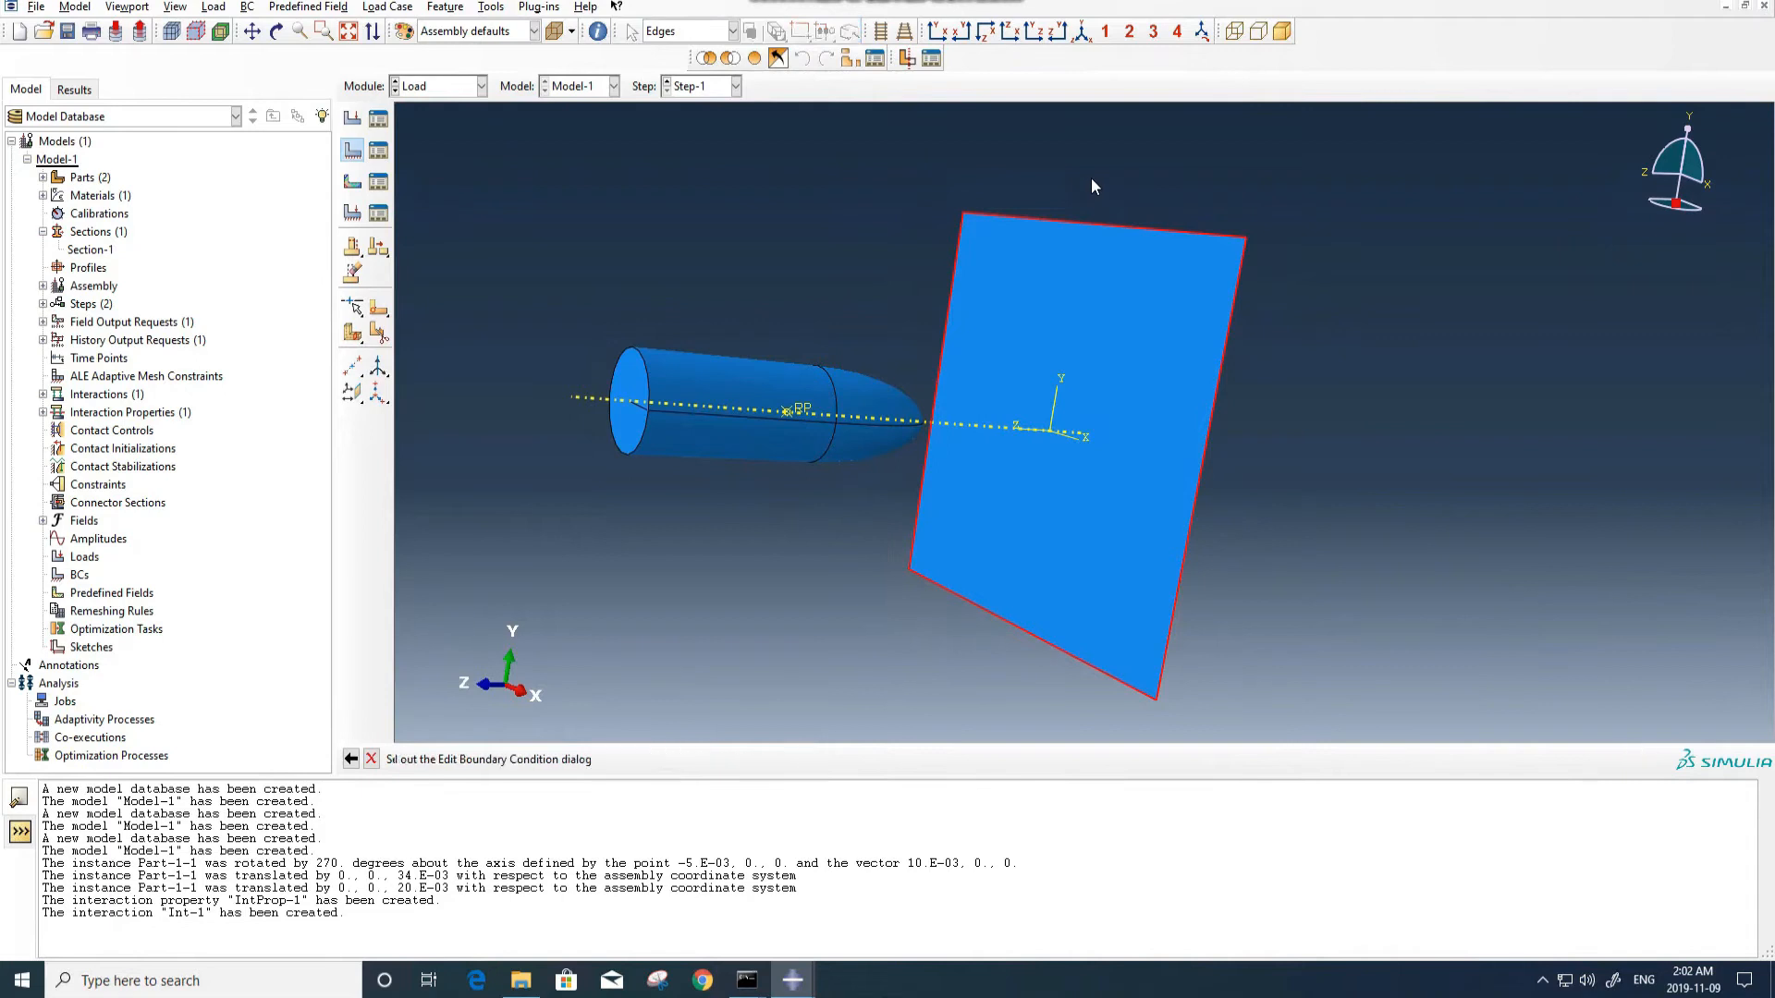
pyautogui.click(366, 432)
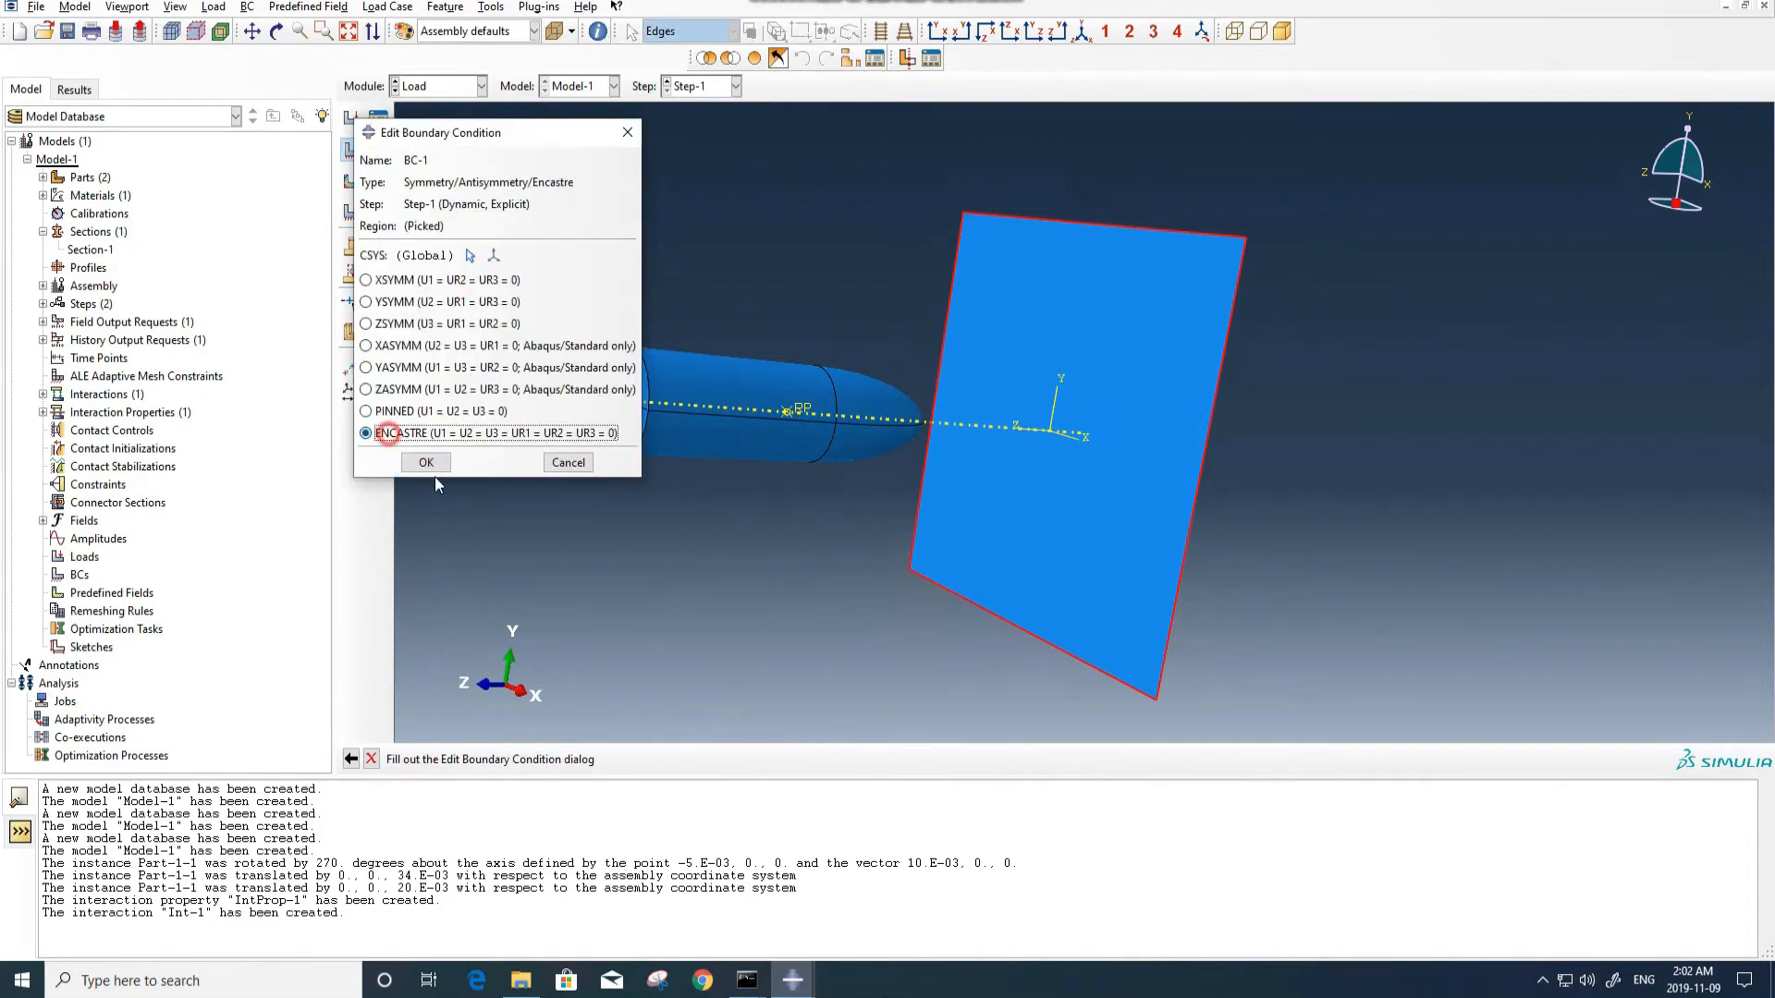
pyautogui.click(426, 463)
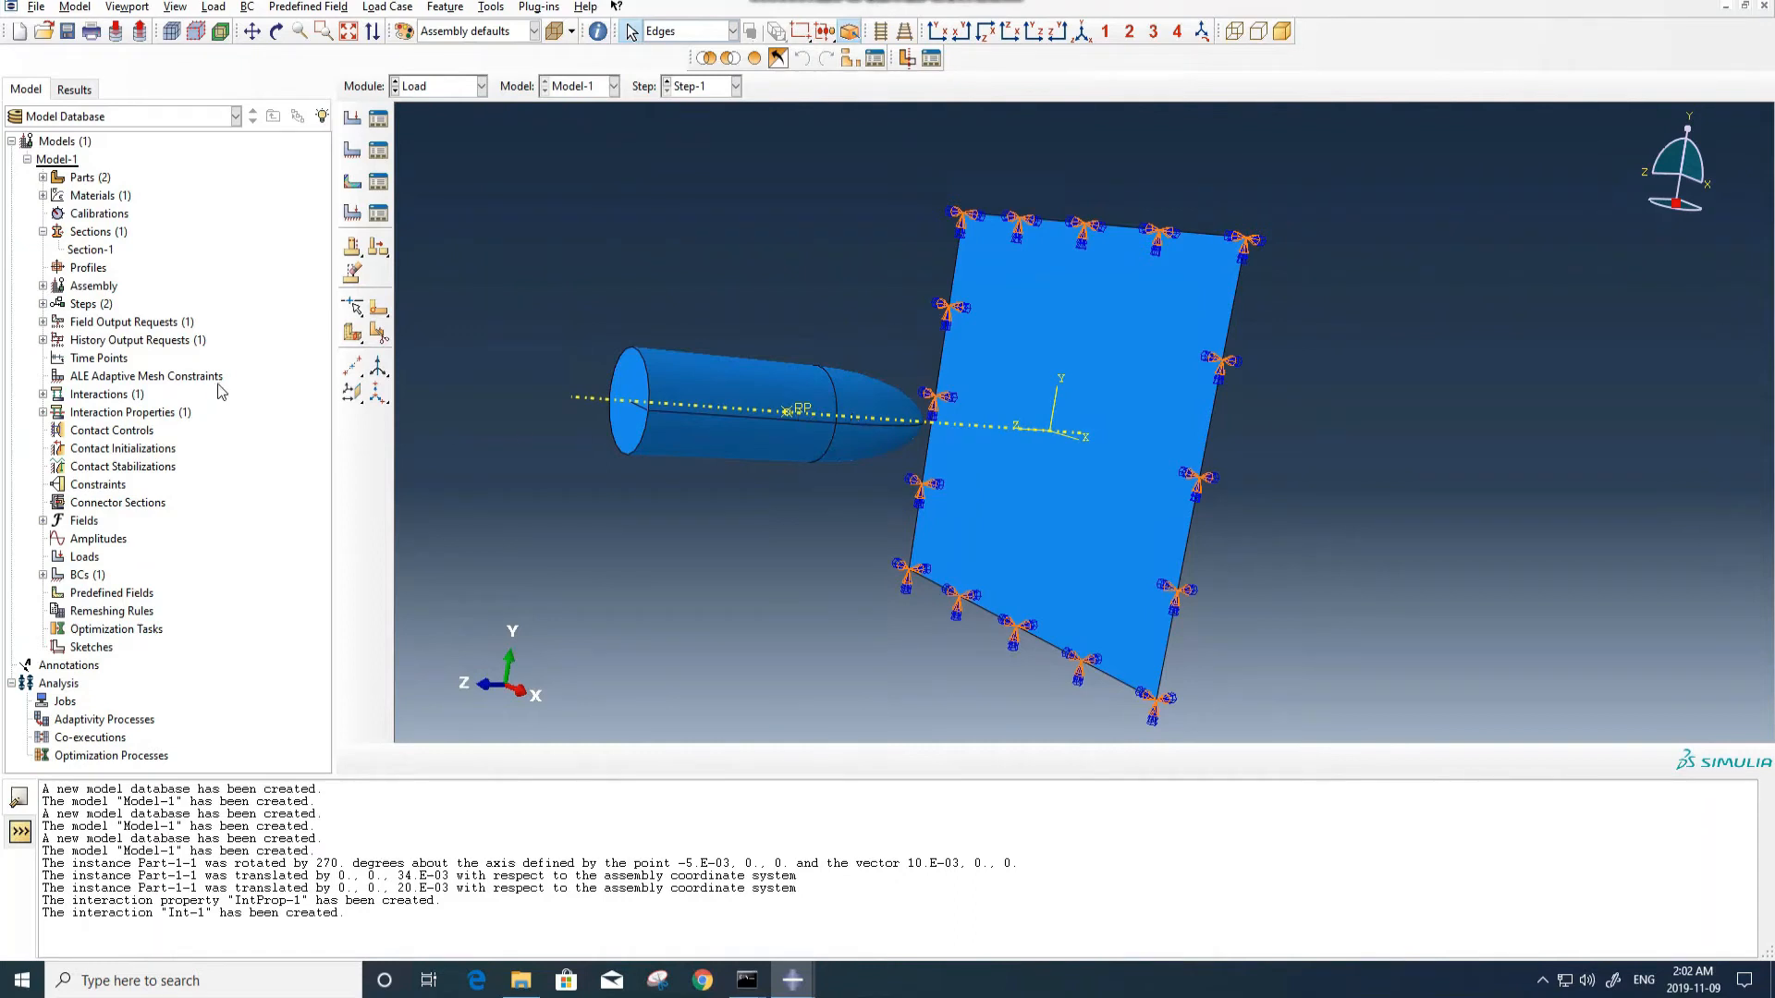
# Create a mechanical Velocity predefined field in the Initial step and apply it to the whole projectile.
pyautogui.click(354, 185)
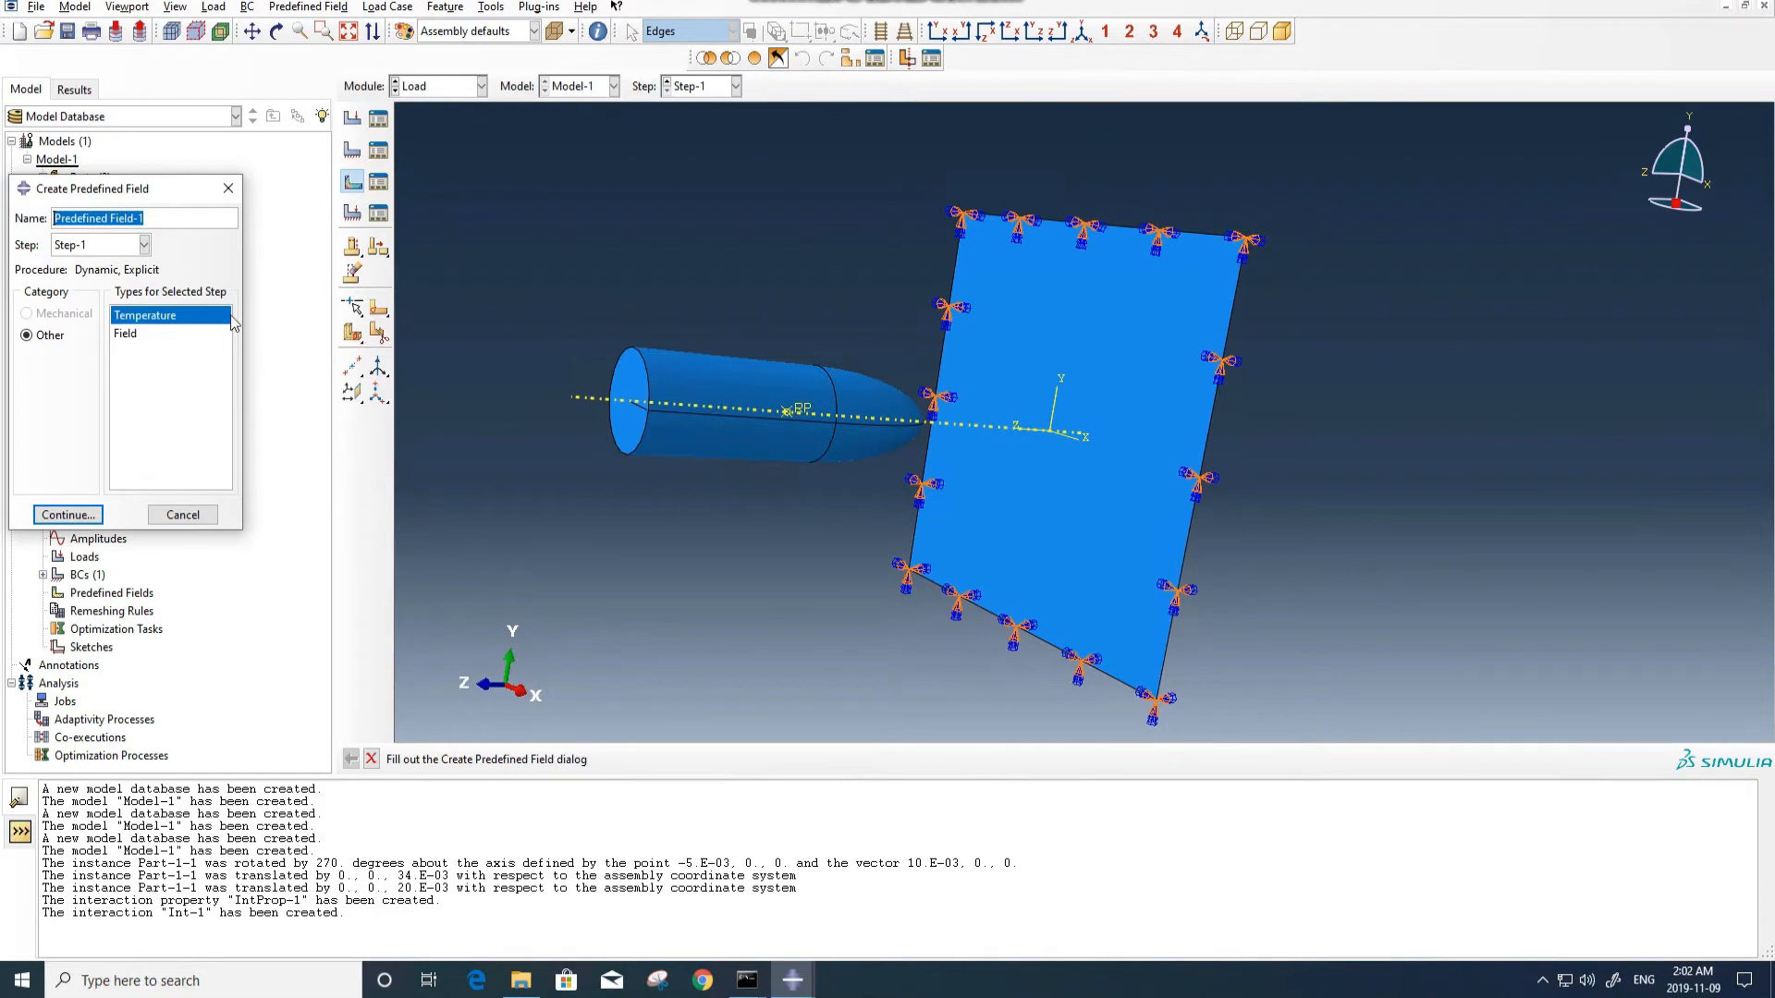
pyautogui.click(130, 244)
pyautogui.click(87, 268)
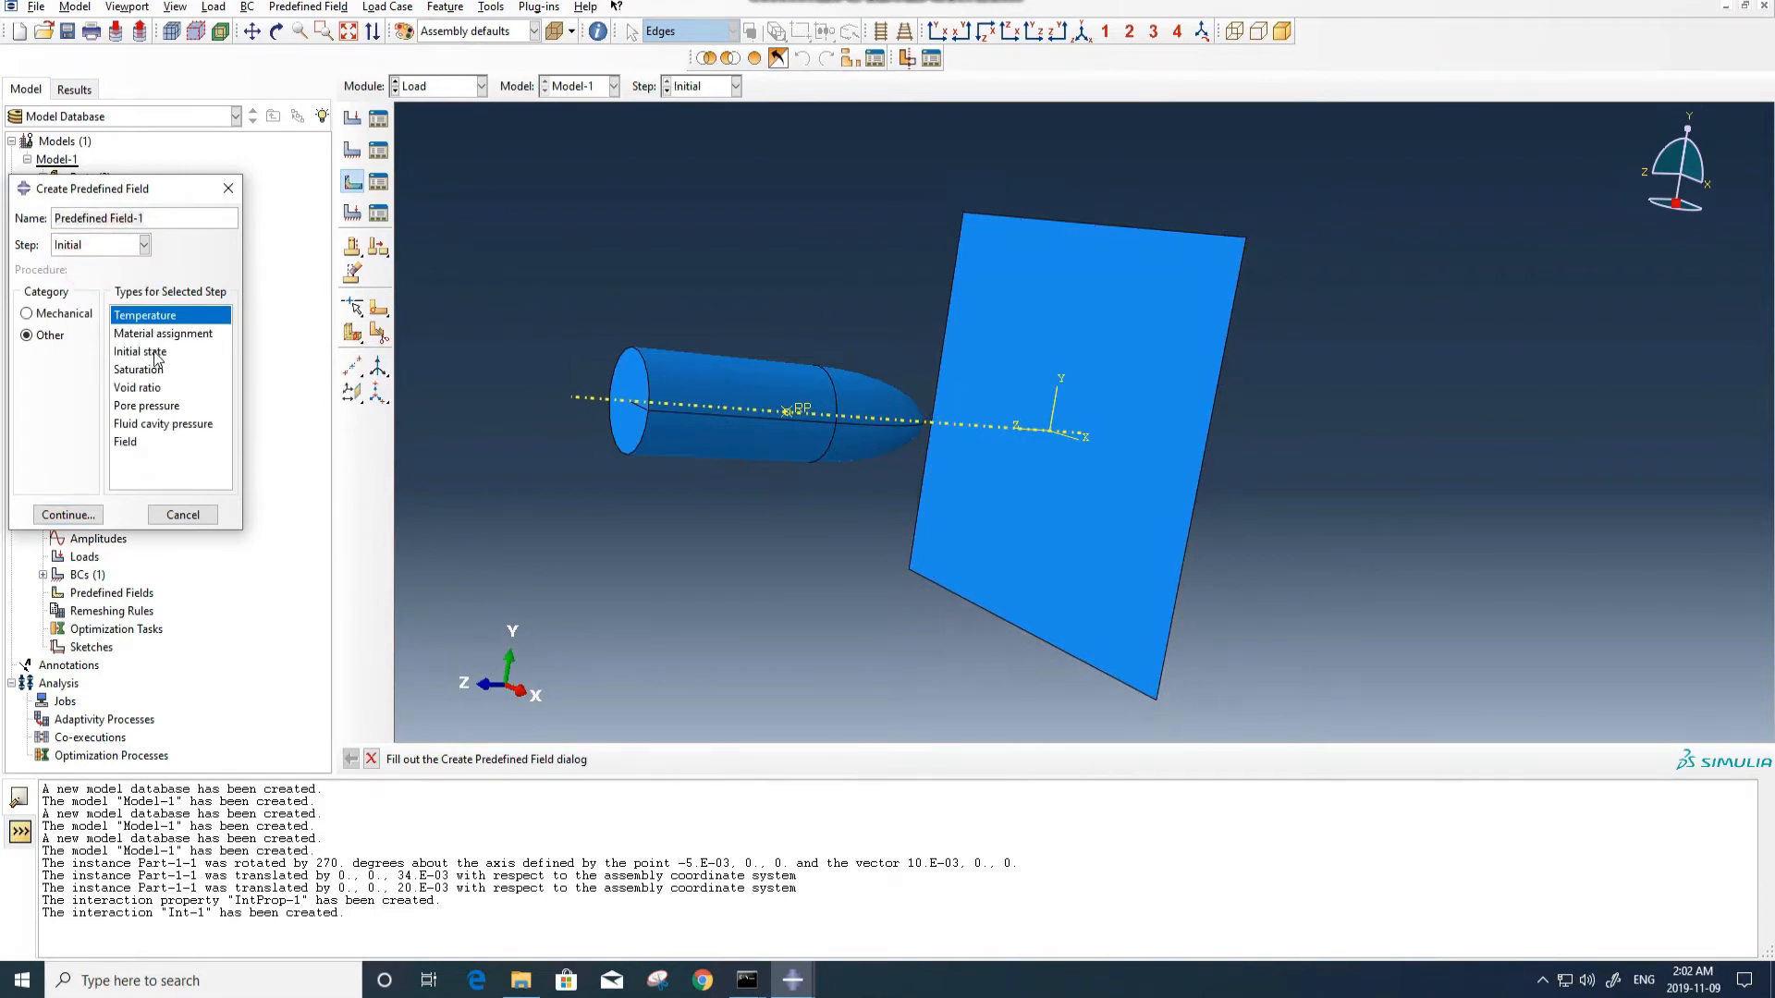
pyautogui.click(52, 316)
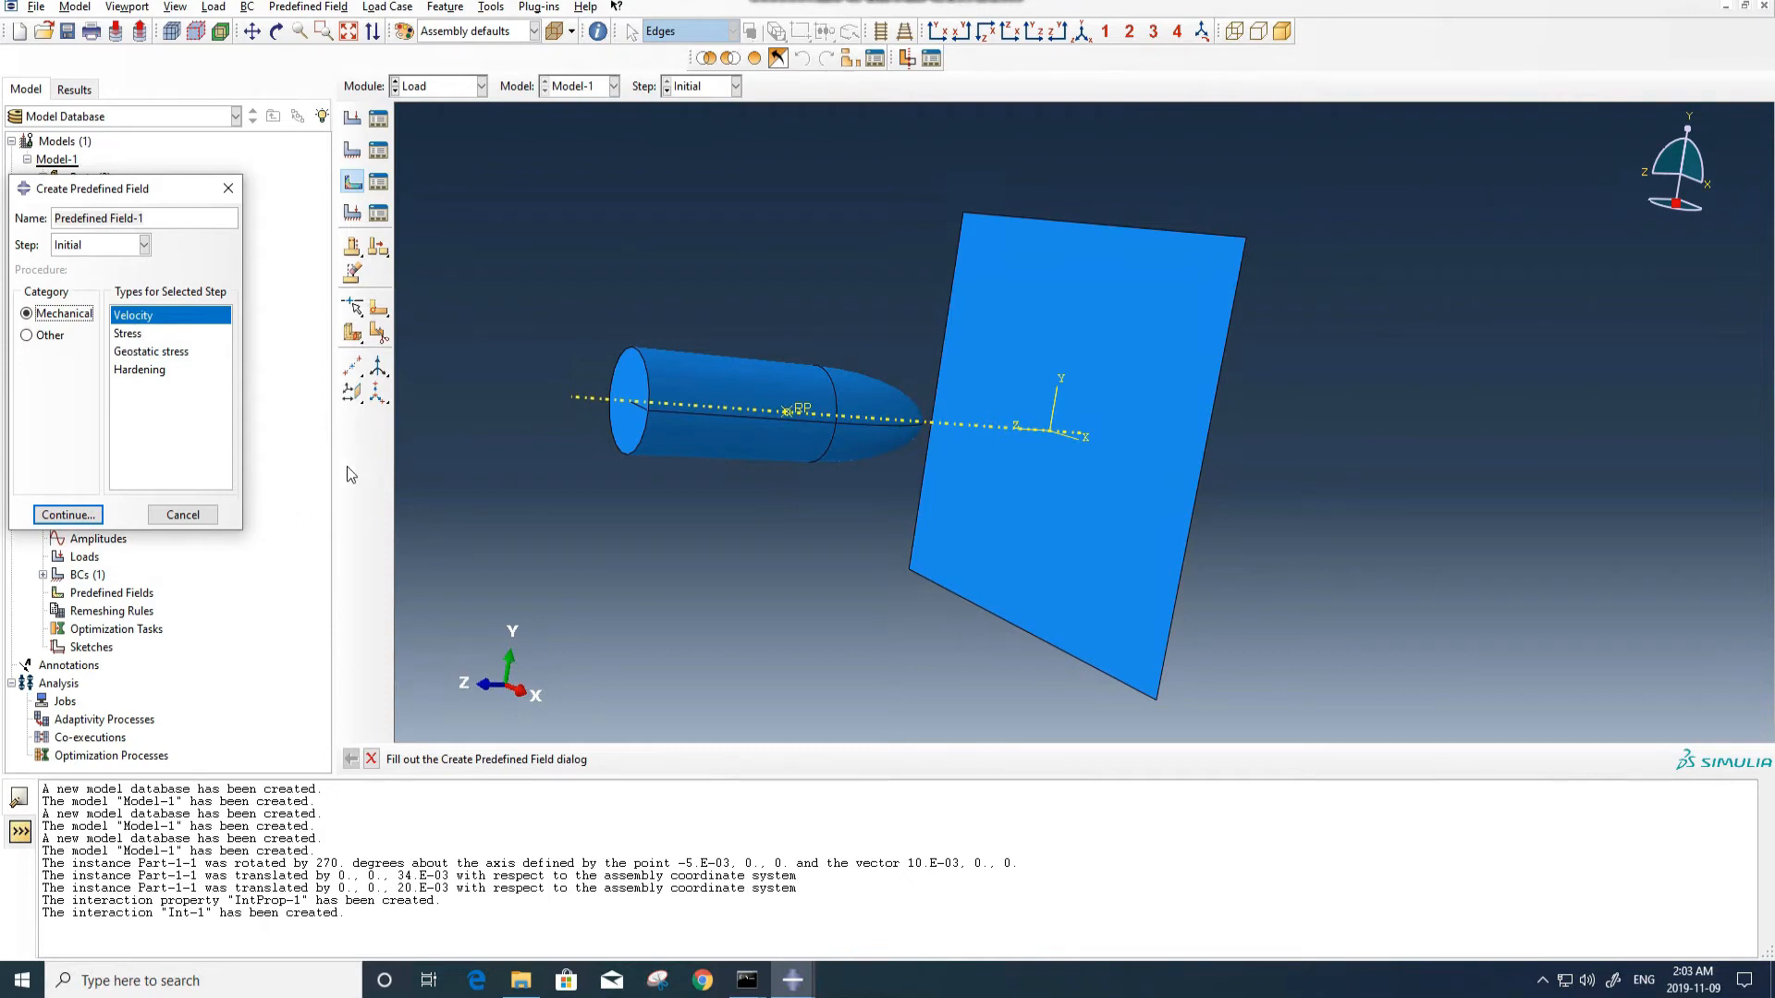
pyautogui.click(67, 515)
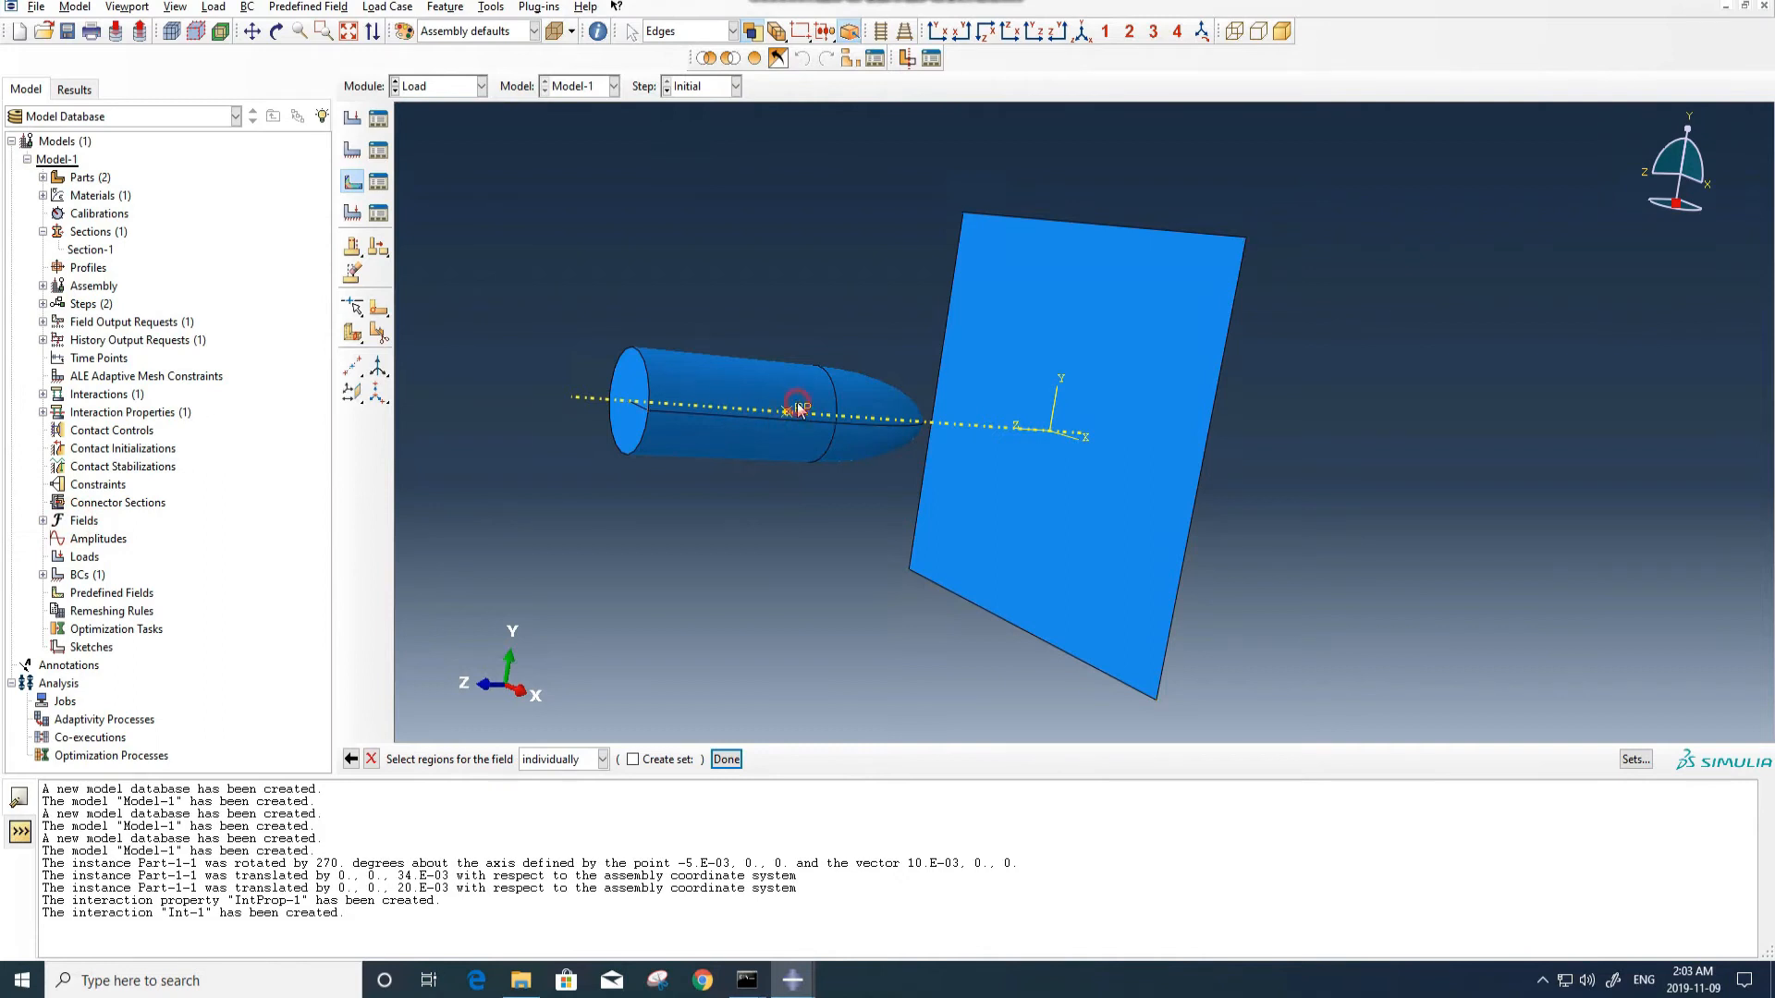
pyautogui.moveTo(835, 343); pyautogui.dragTo(924, 347)
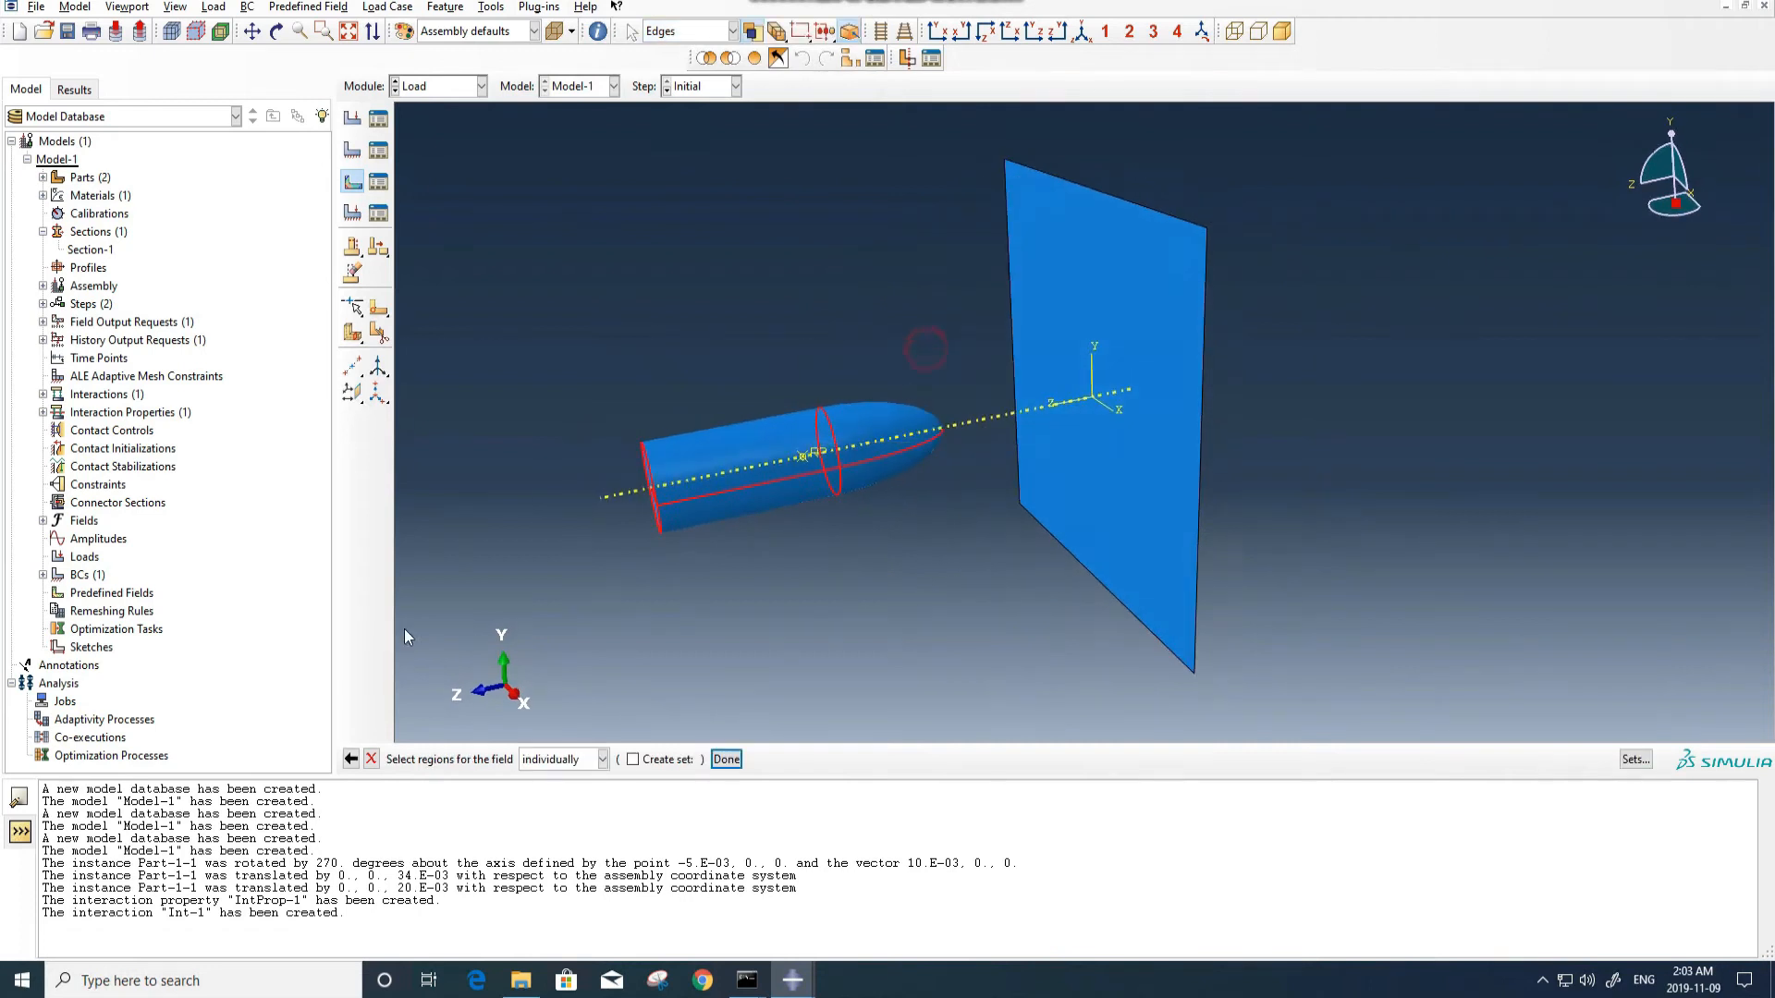
pyautogui.middleClick(596, 402)
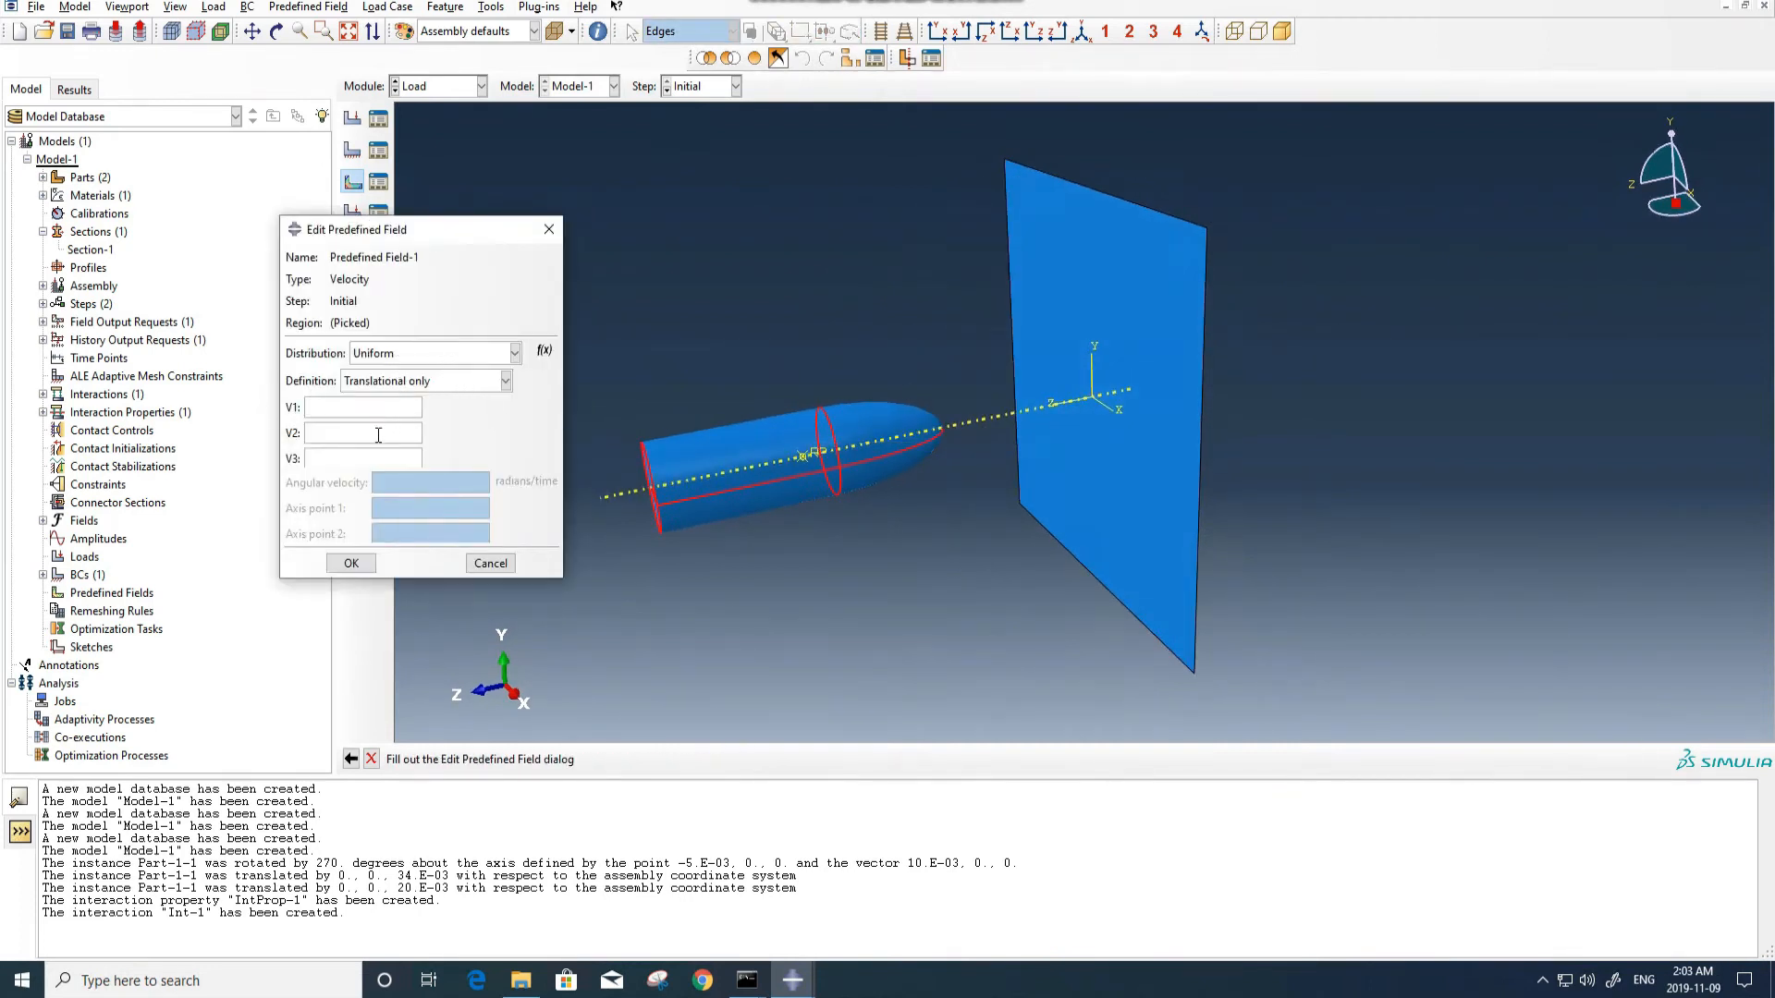
# Define the projectile's translational velocity with V1 and V2 at 0 and V3 directed along Z toward the plate.
pyautogui.click(336, 409)
pyautogui.click(351, 462)
pyautogui.click(343, 428)
pyautogui.write('0')
pyautogui.click(341, 397)
pyautogui.click(341, 409)
pyautogui.write('0')
pyautogui.click(352, 564)
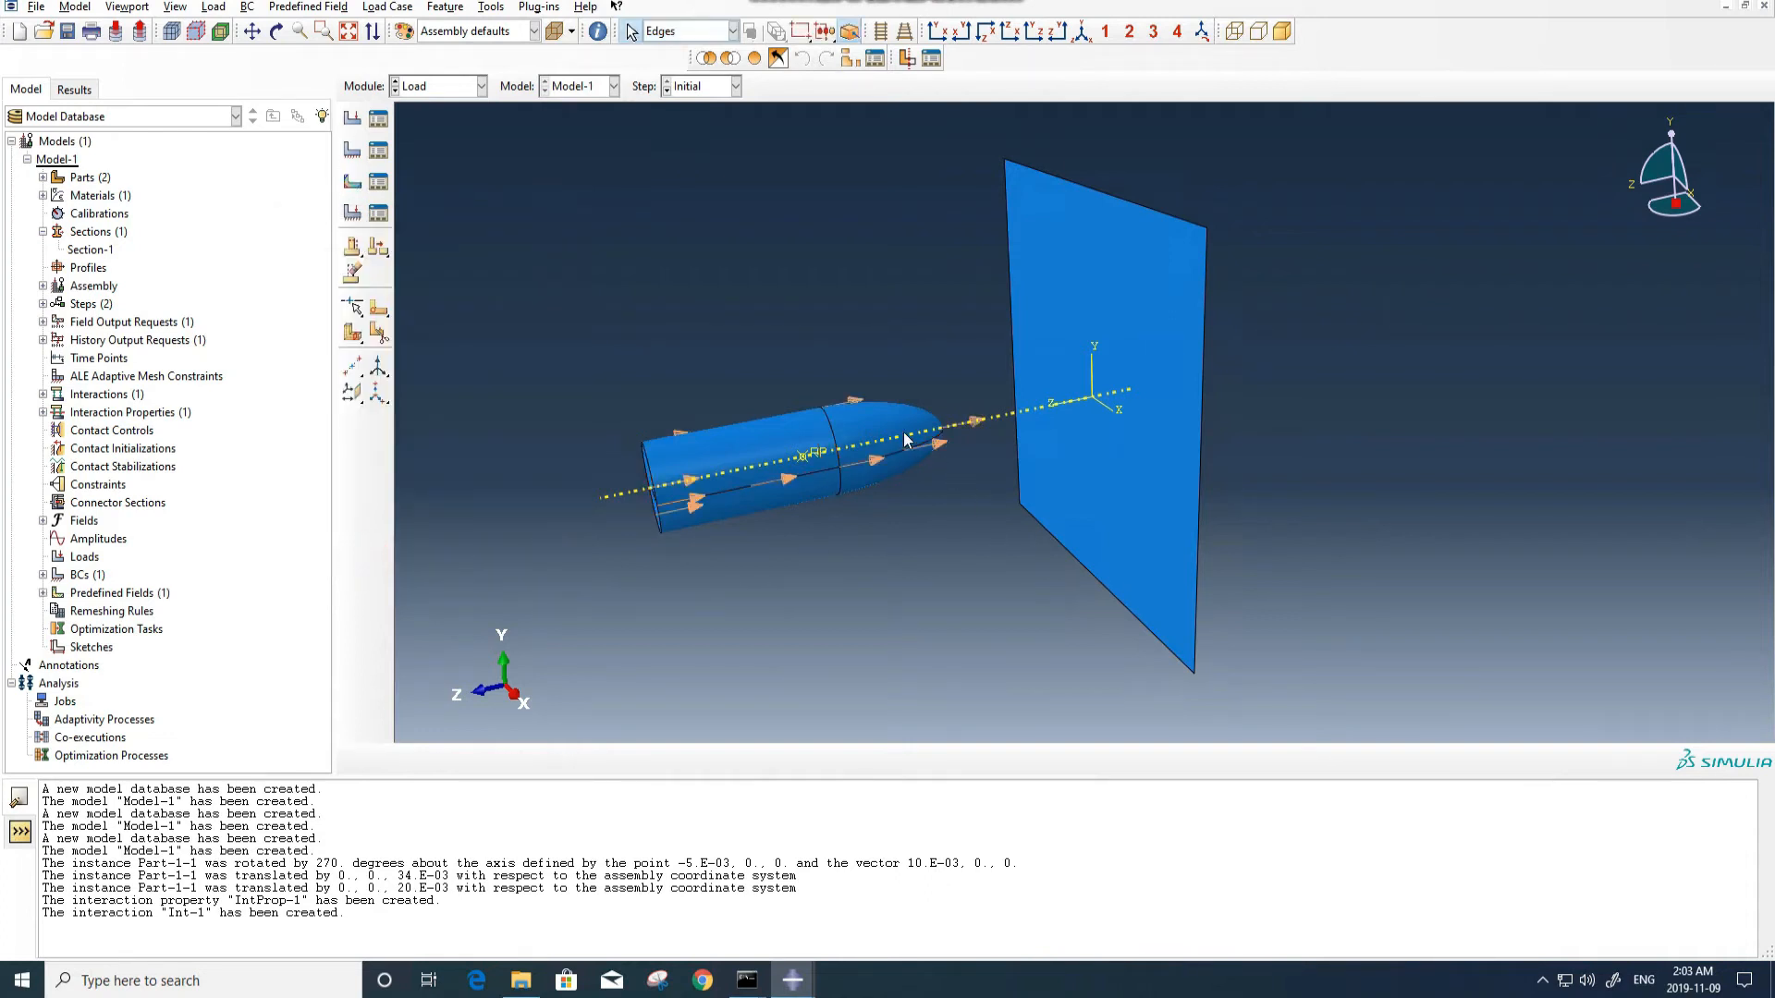
# In the Mesh module, seed the projectile part Part-1 with an approximate global size of 0.001.
pyautogui.keyDown('ctrl'); pyautogui.keyDown('alt'); pyautogui.moveTo(906, 441); pyautogui.dragTo(971, 469); pyautogui.keyUp('alt'); pyautogui.keyUp('ctrl')
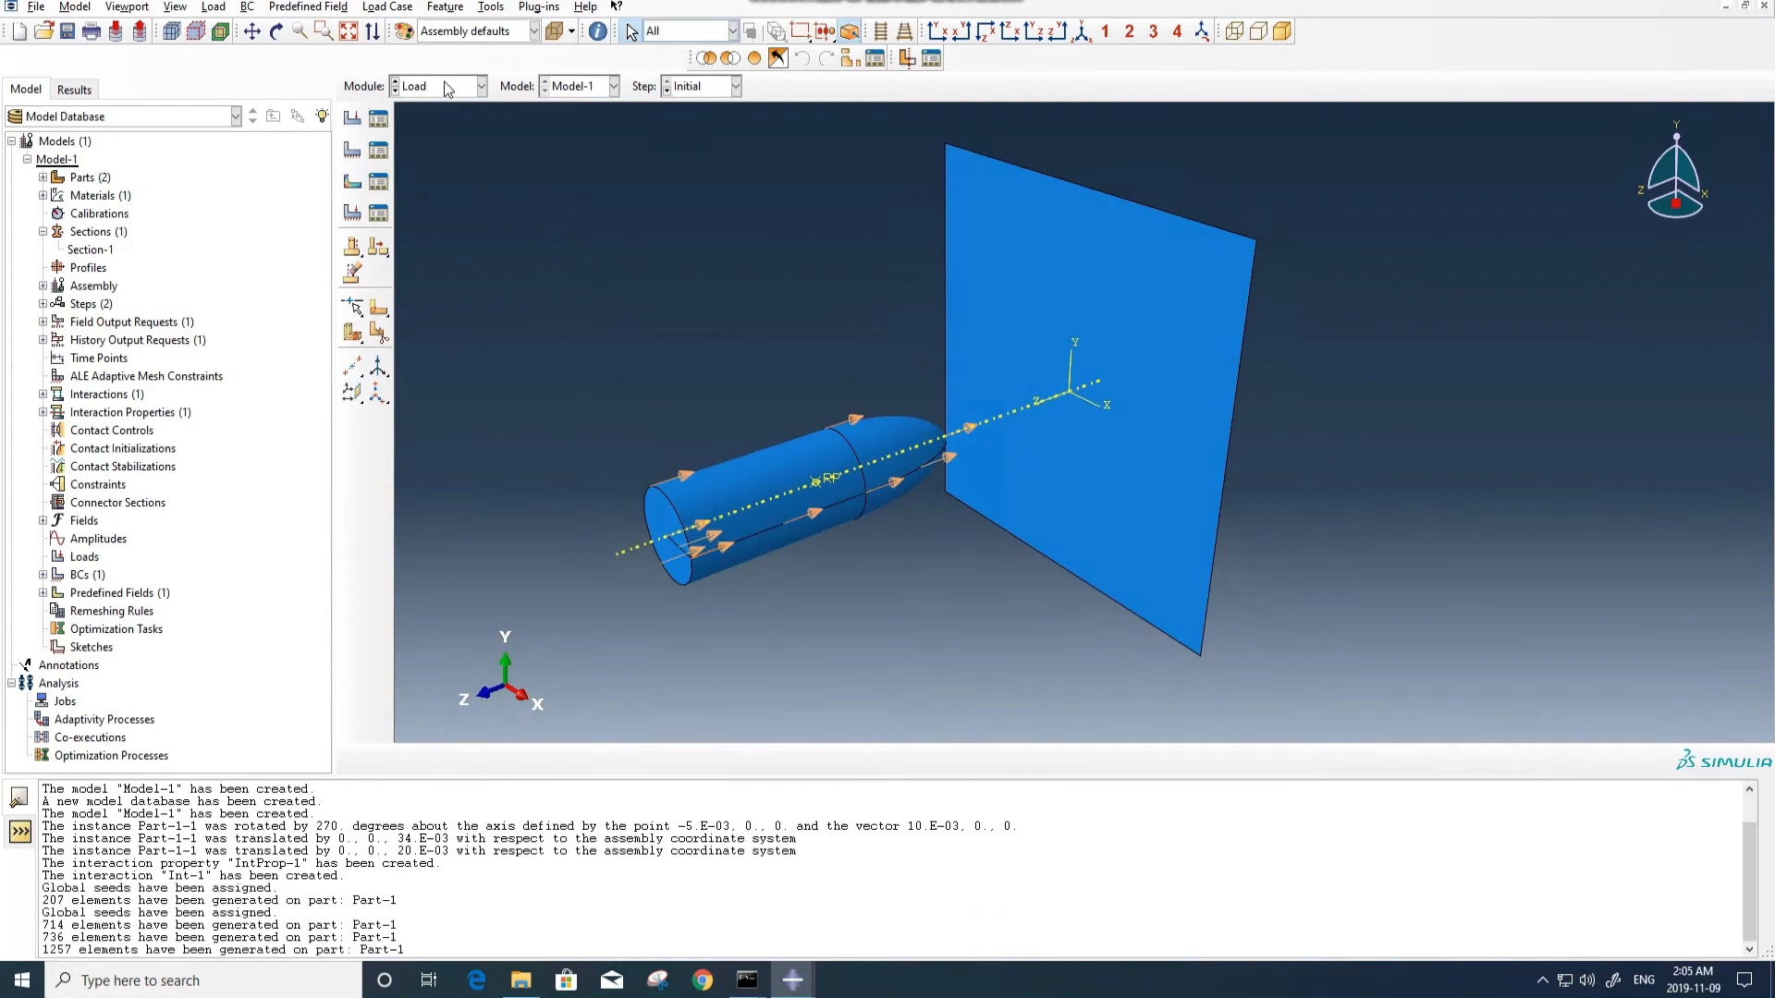
pyautogui.click(444, 85)
pyautogui.click(418, 216)
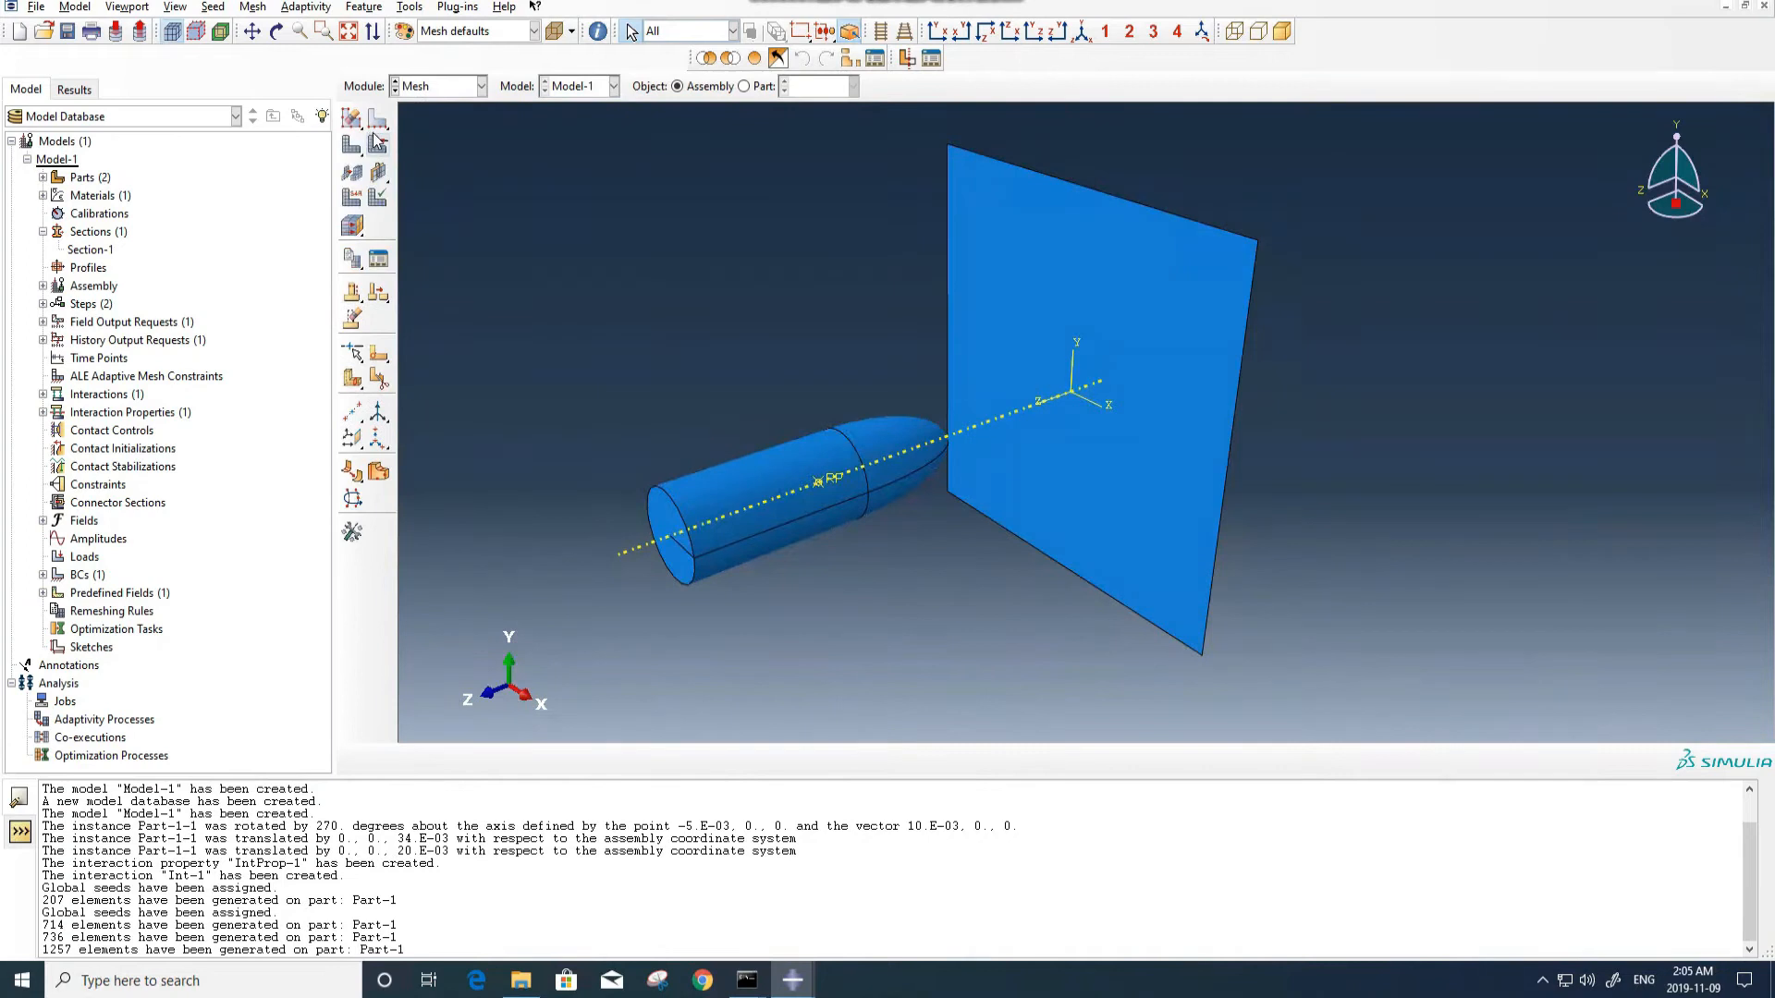
pyautogui.click(744, 86)
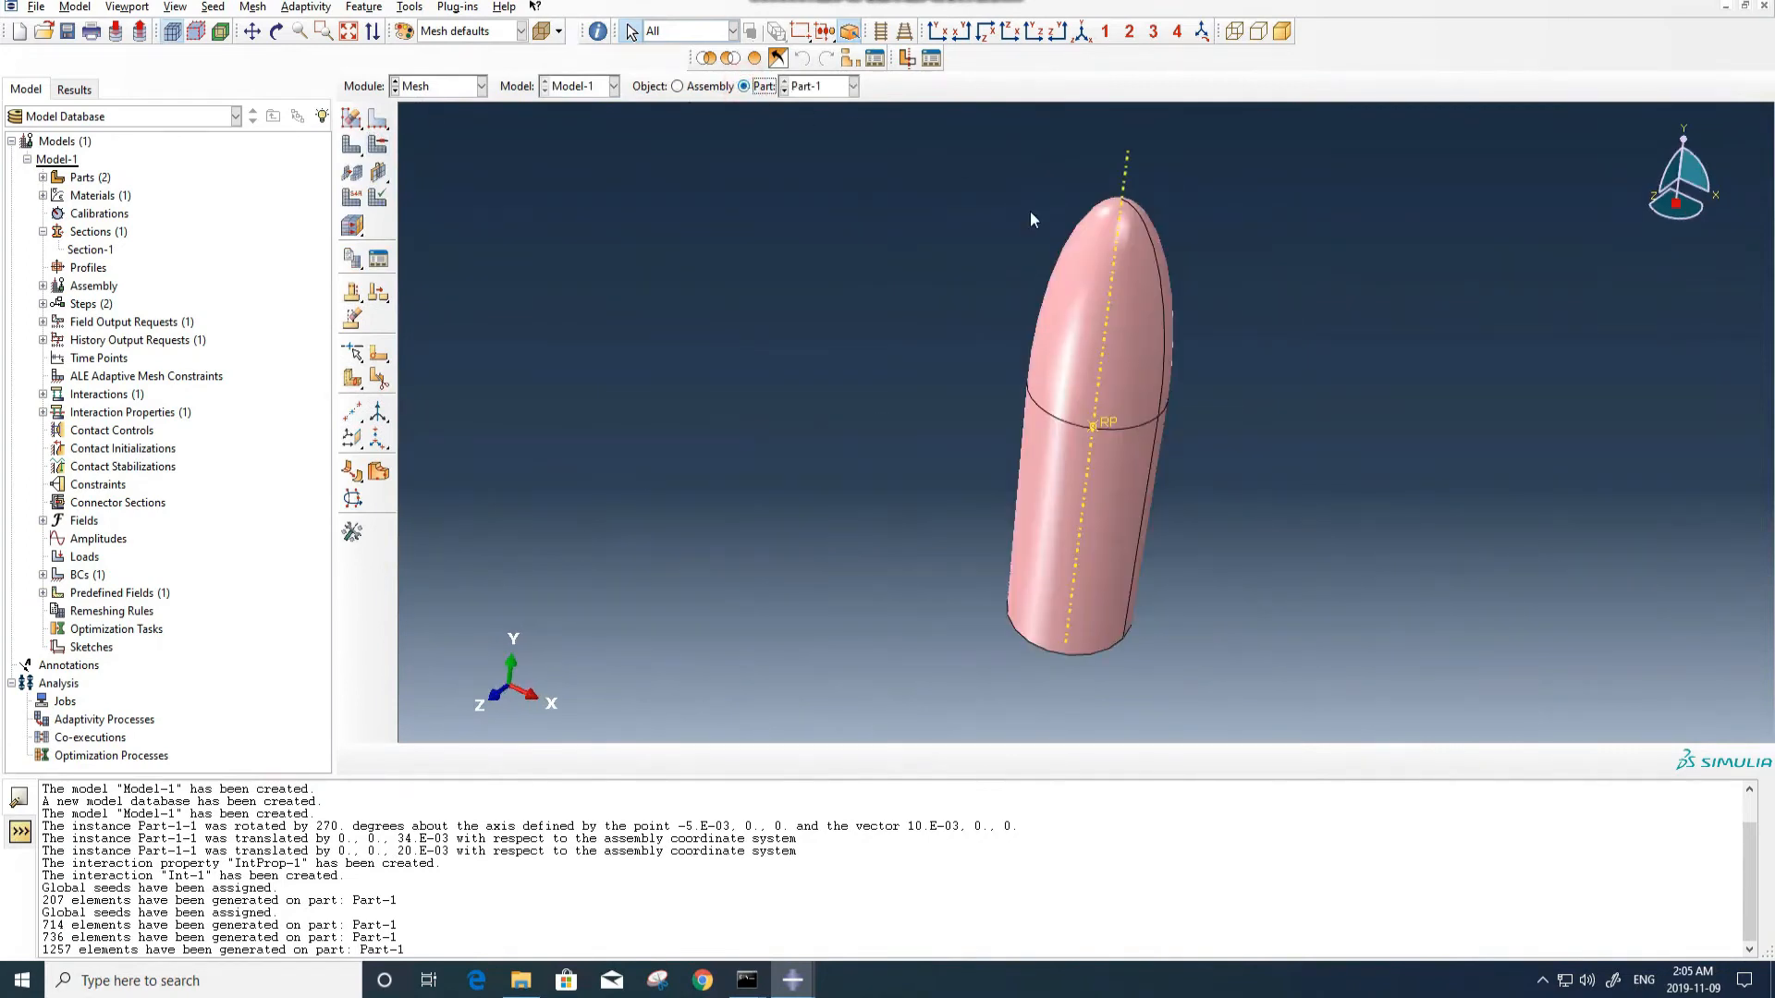
pyautogui.moveTo(351, 119); pyautogui.dragTo(378, 130)
pyautogui.write('0.001')
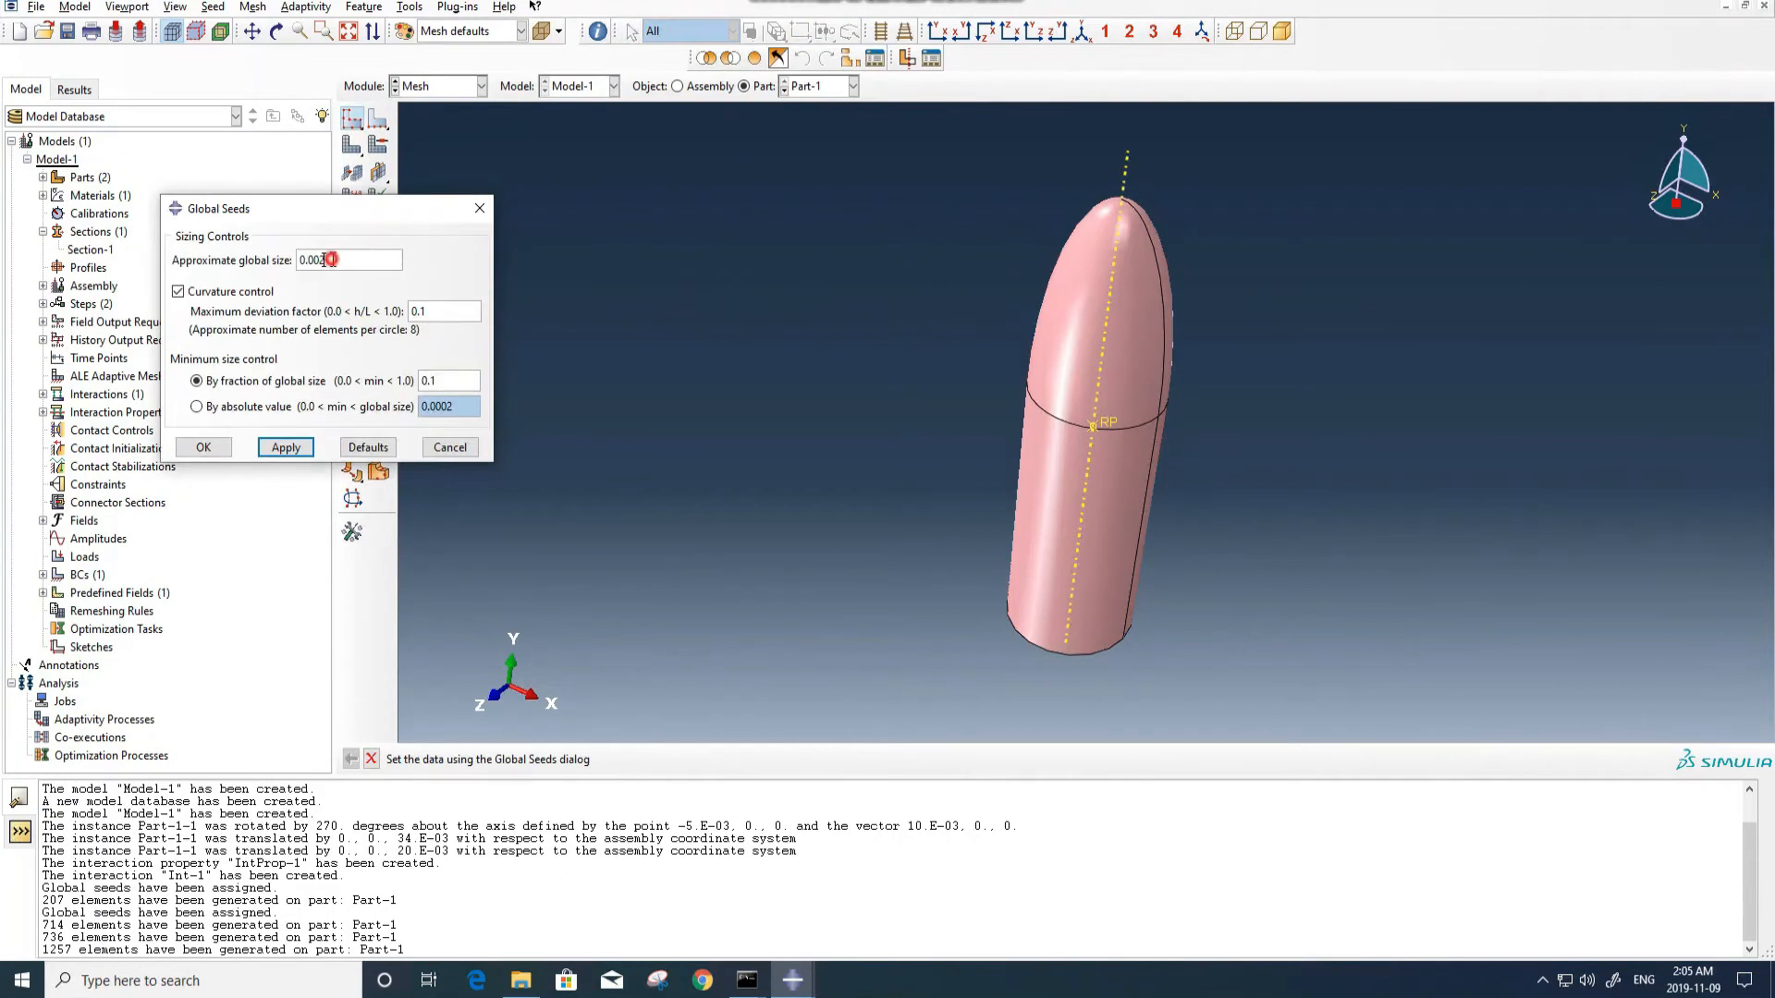
pyautogui.click(204, 447)
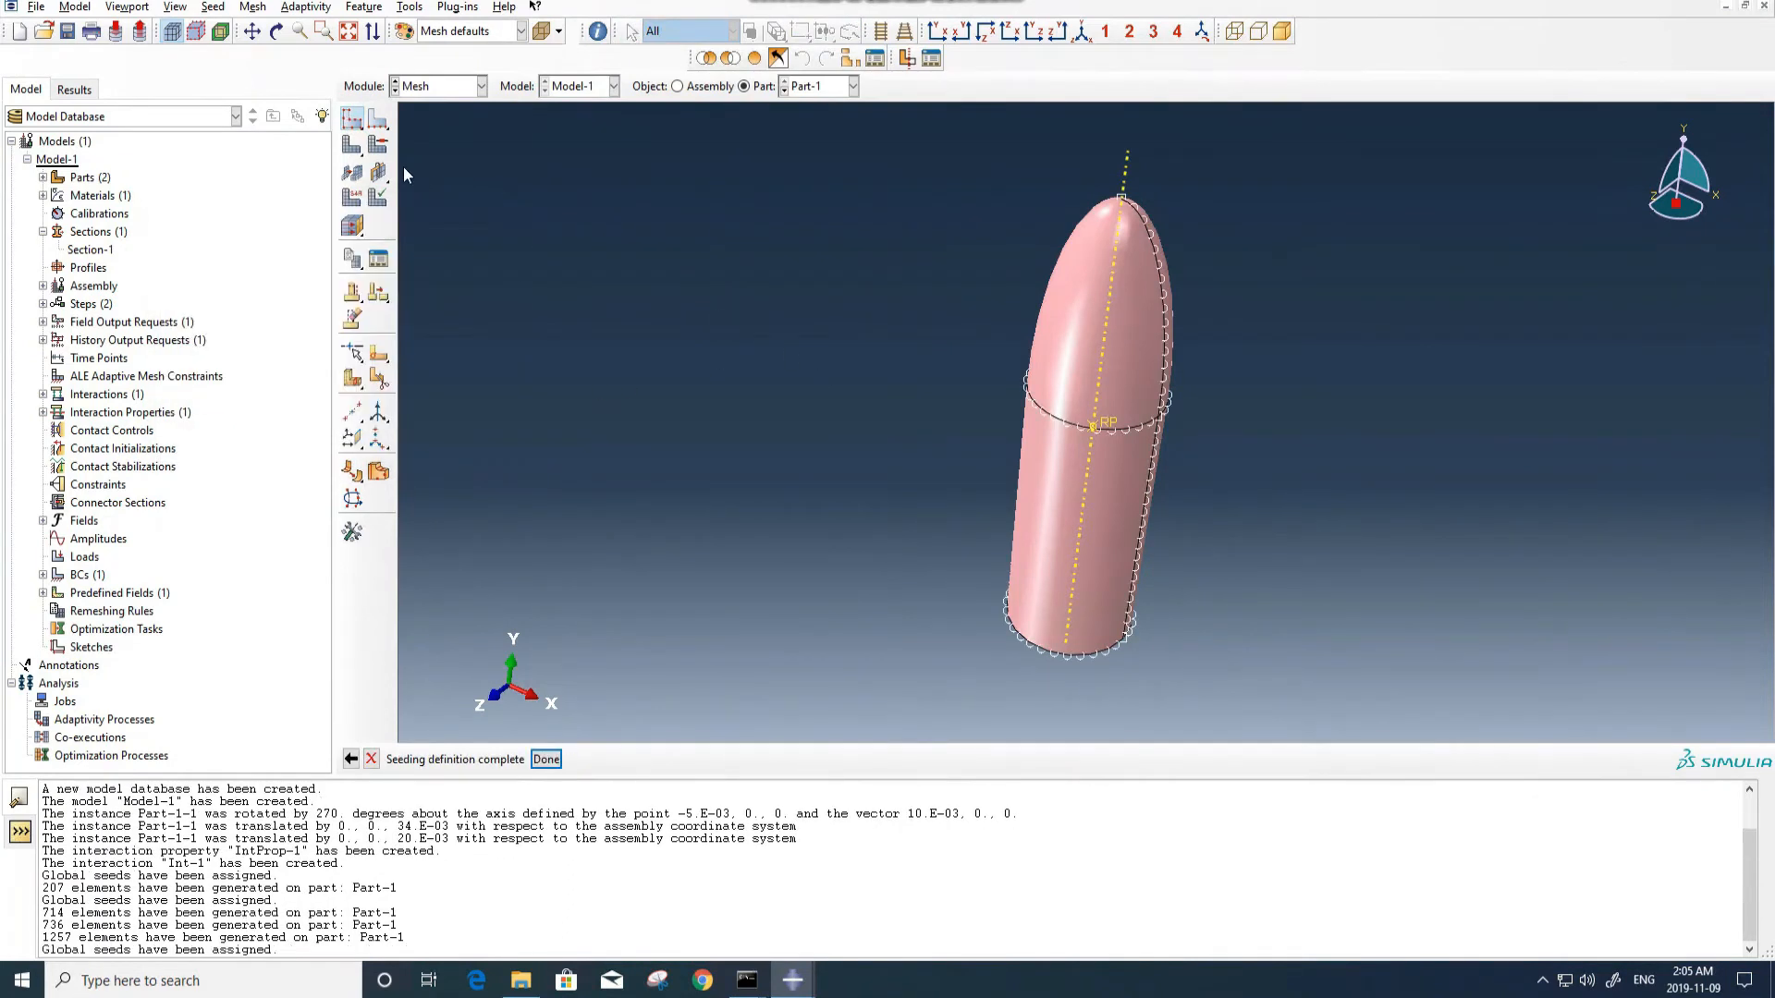
# Assign mesh controls to all faces of the projectile.
pyautogui.click(378, 145)
pyautogui.moveTo(1245, 336); pyautogui.dragTo(736, 468)
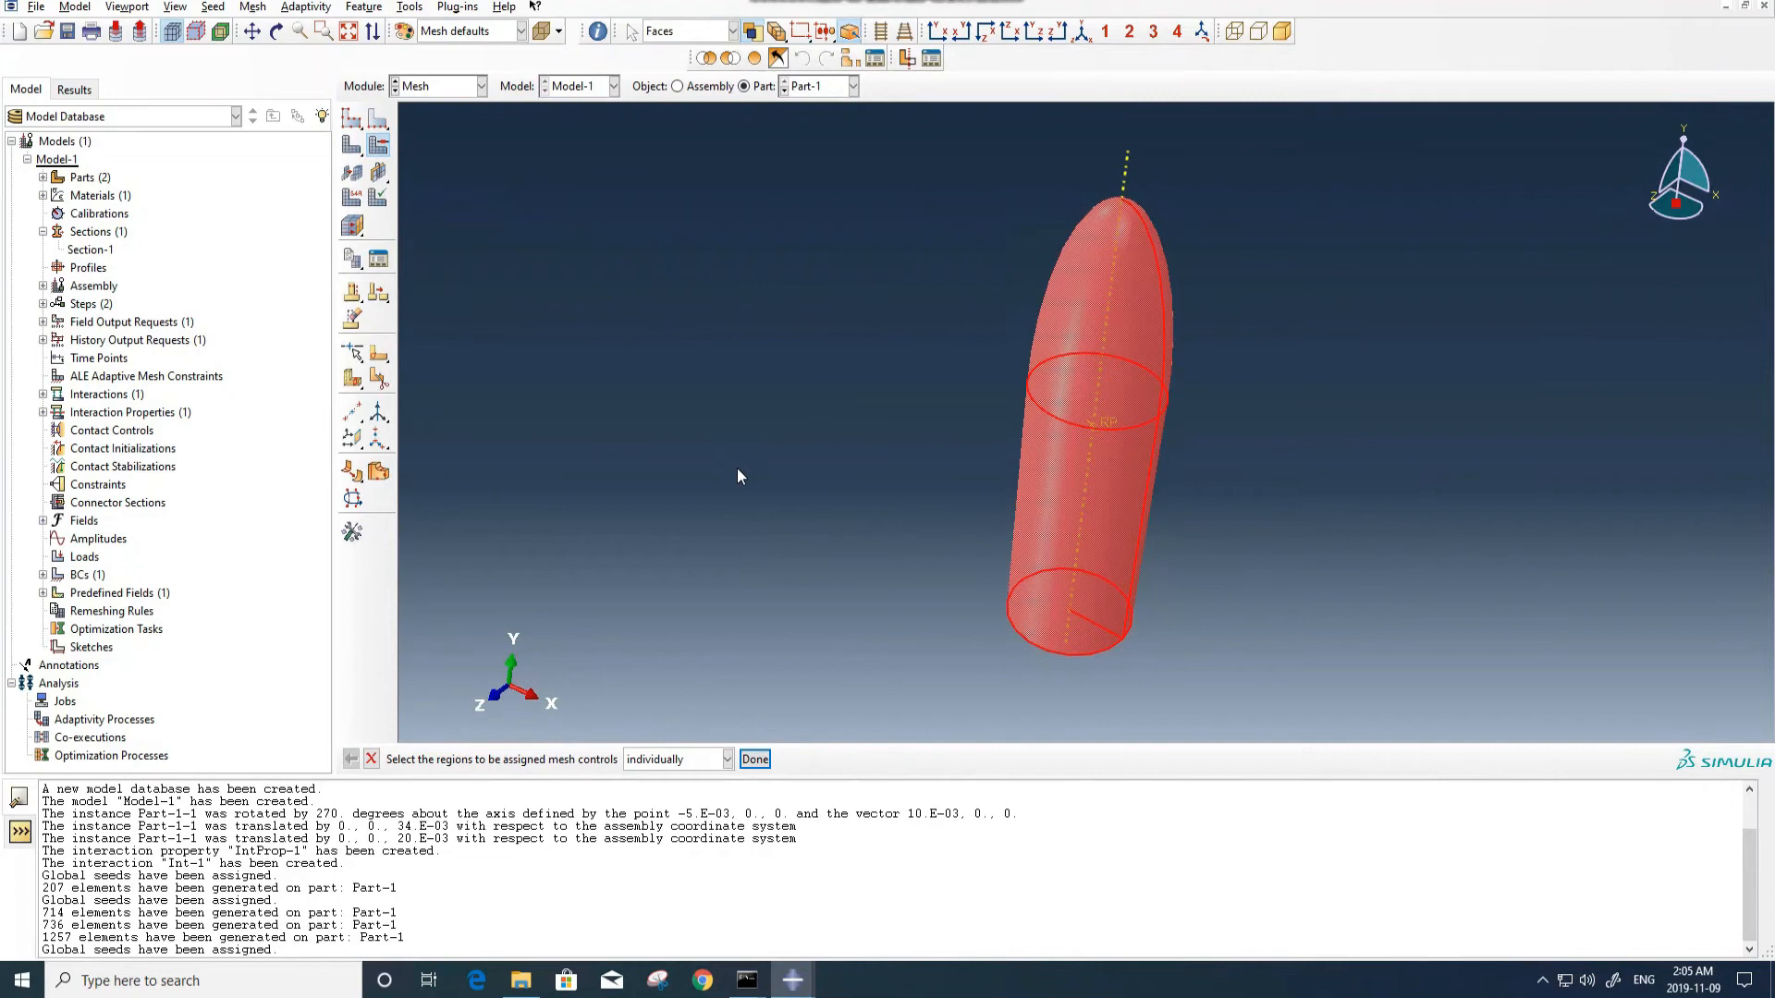
pyautogui.middleClick(738, 476)
pyautogui.click(447, 348)
pyautogui.click(383, 452)
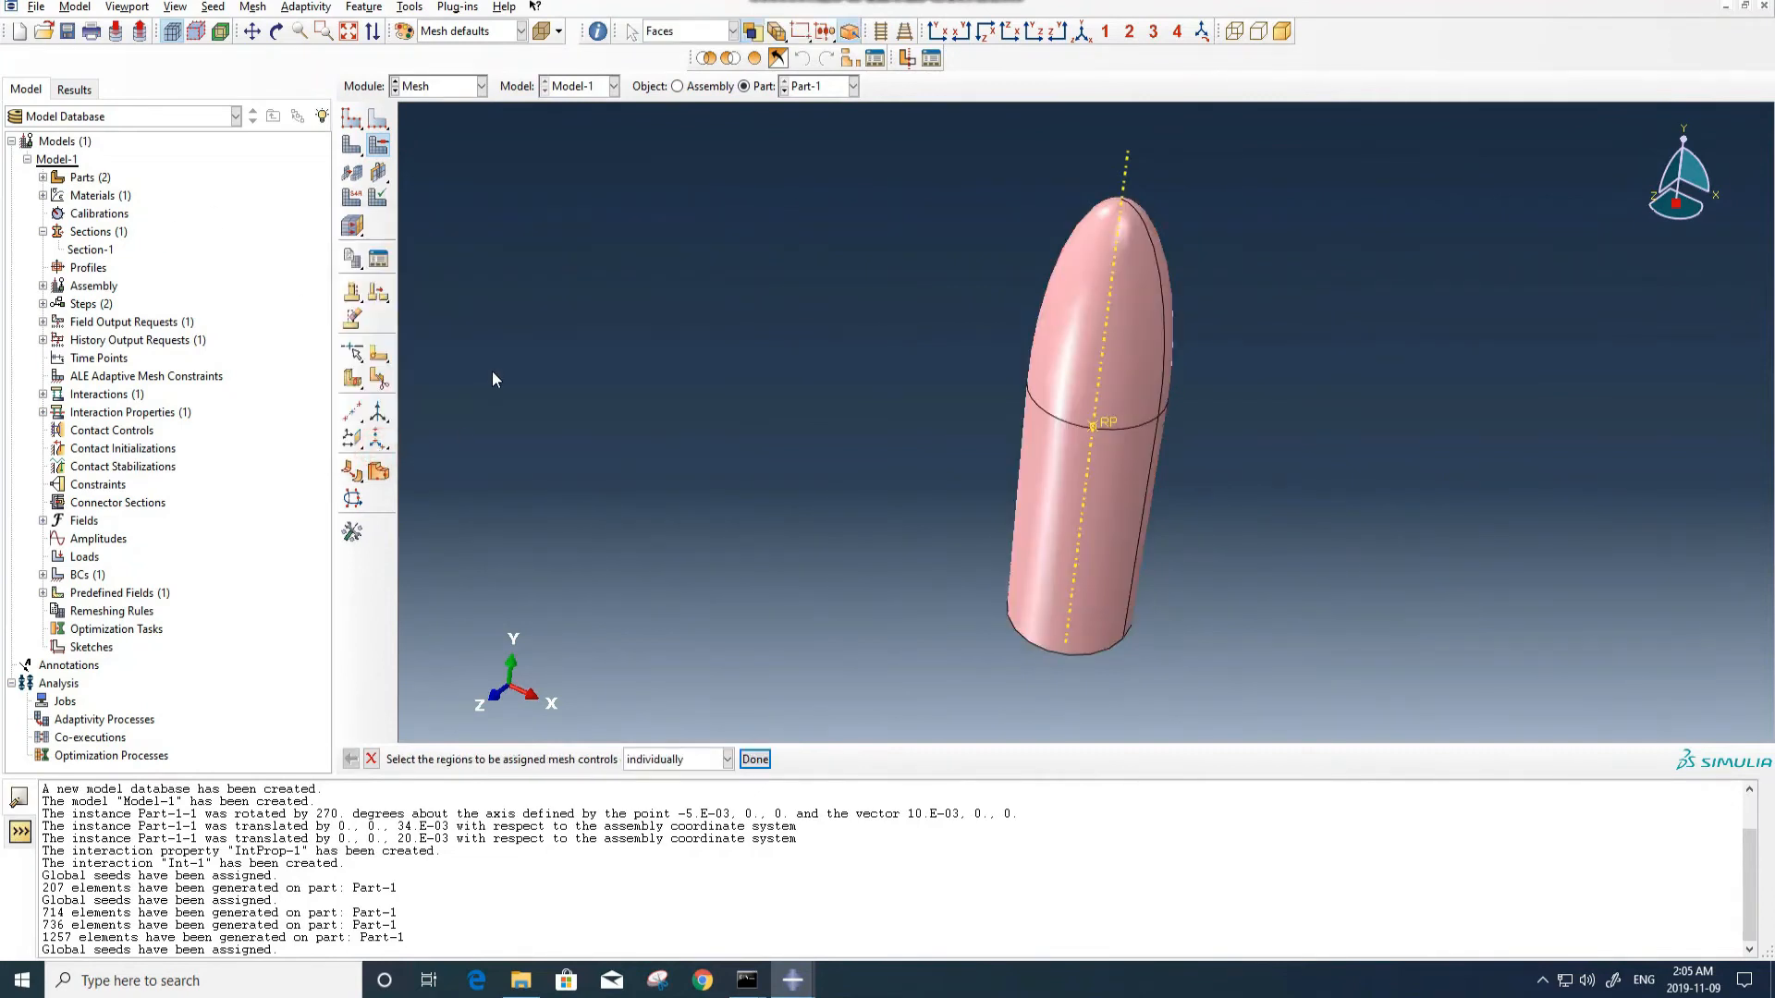
# Assign Explicit linear discrete rigid elements to the whole projectile and mesh the part.
pyautogui.click(352, 197)
pyautogui.moveTo(1266, 261); pyautogui.dragTo(932, 529)
pyautogui.middleClick(801, 358)
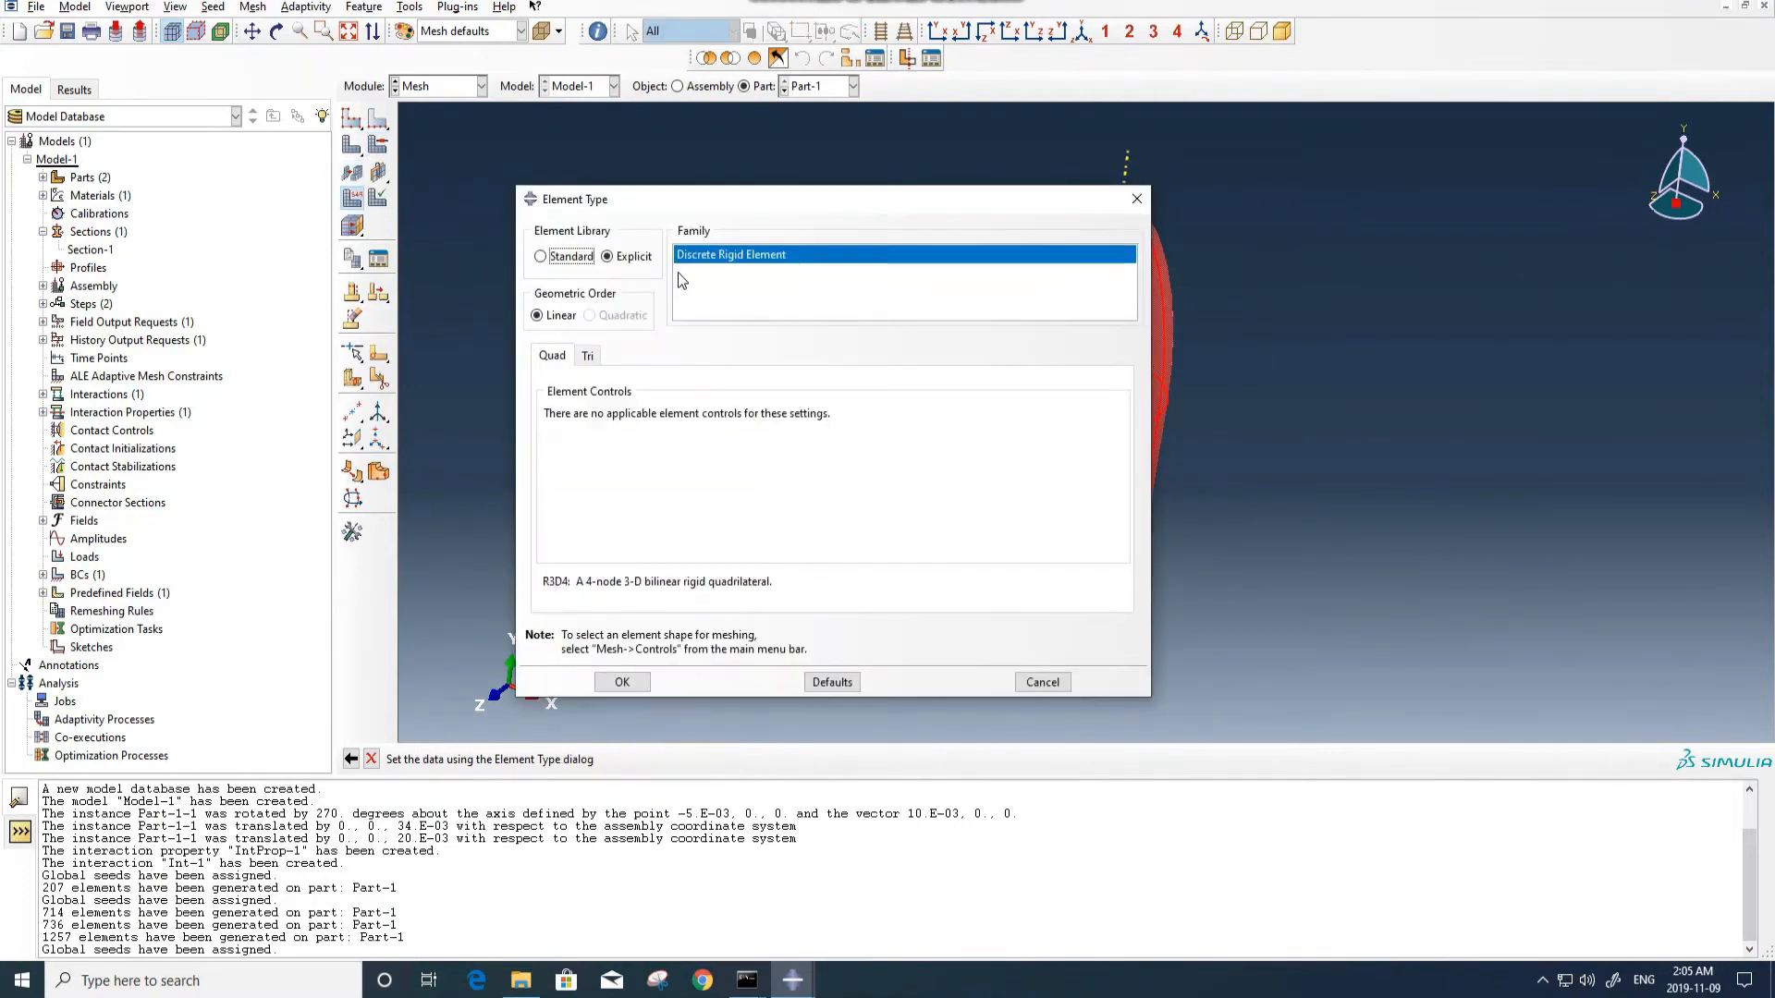
pyautogui.click(622, 683)
pyautogui.click(352, 146)
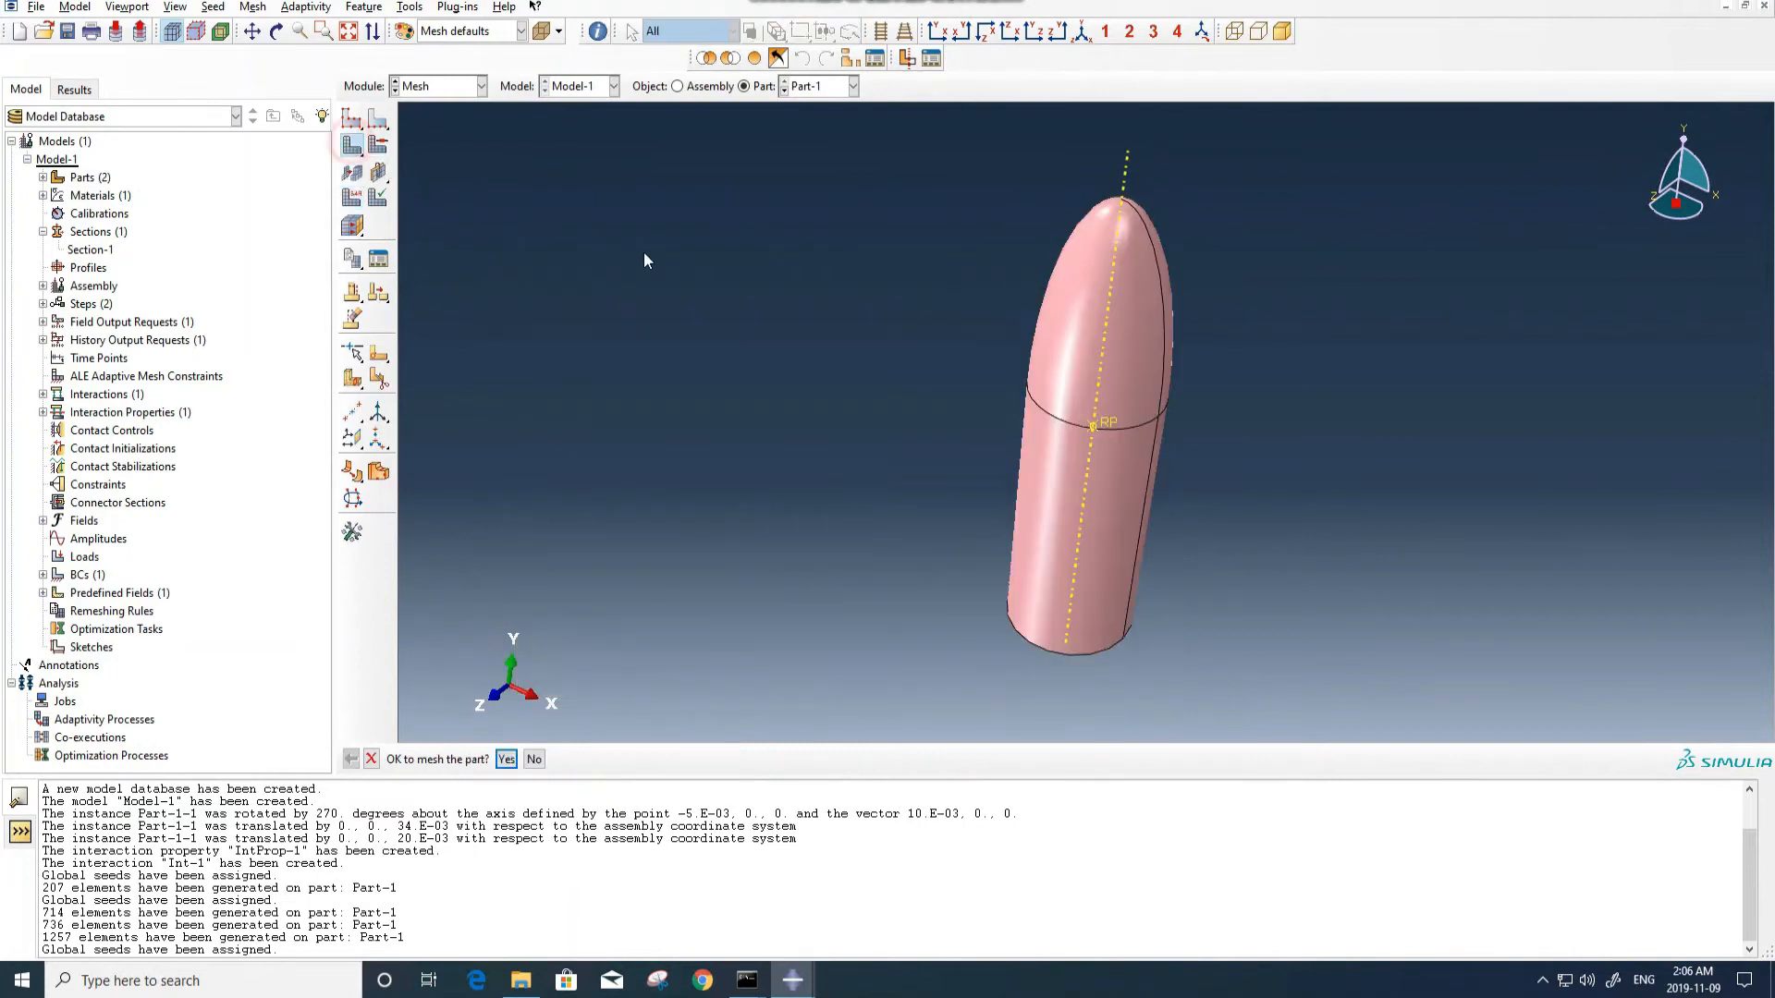
pyautogui.middleClick(647, 254)
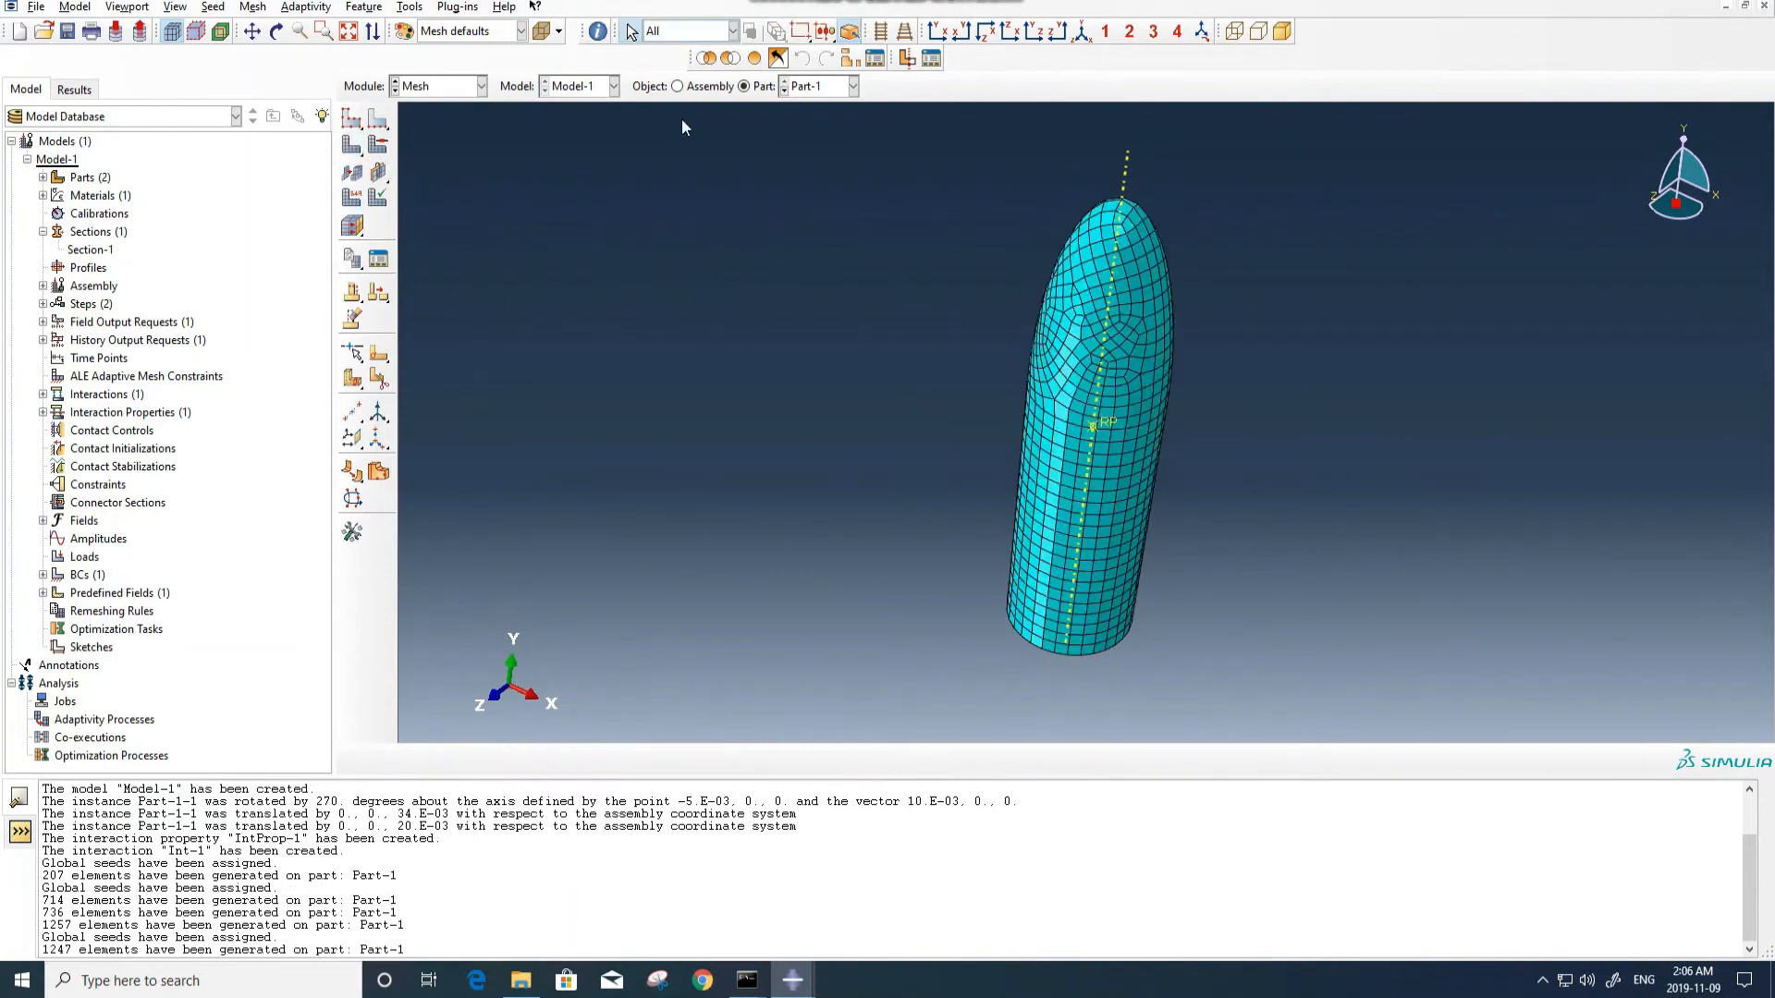
# Switch to the plate Part-2 and seed it with an approximate global size of 0.001.
pyautogui.click(823, 86)
pyautogui.click(815, 122)
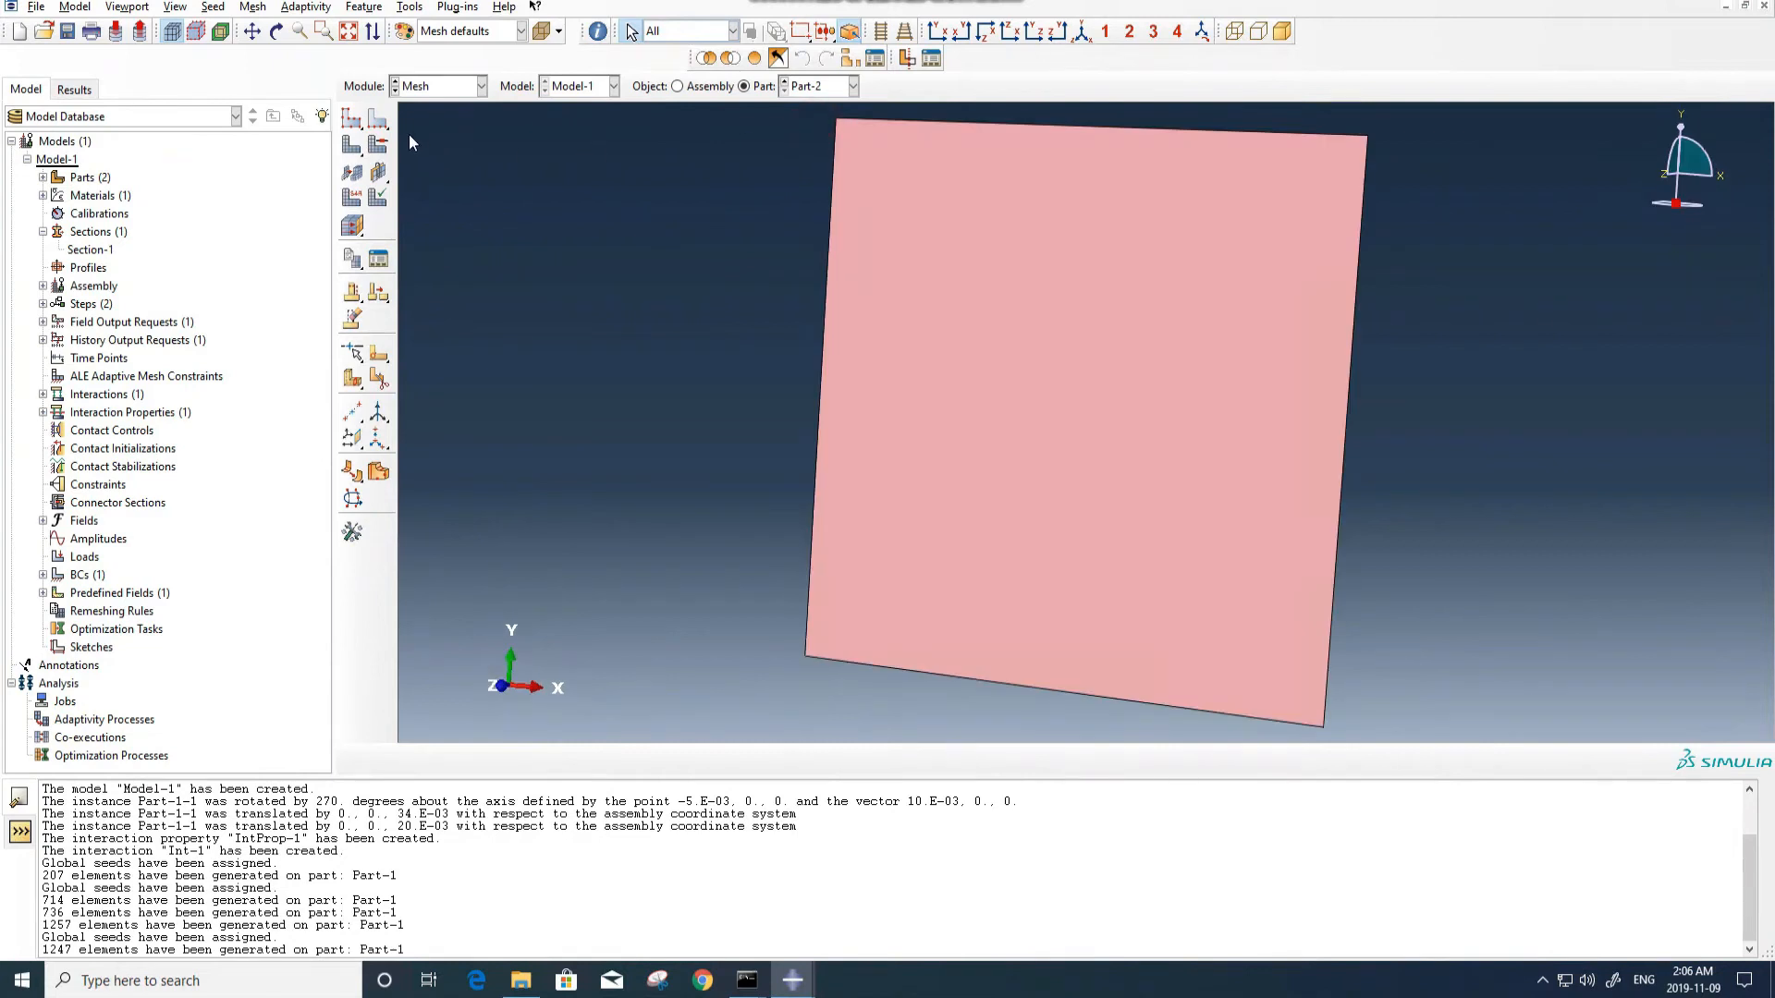
pyautogui.click(351, 118)
pyautogui.write('0.001')
pyautogui.click(265, 446)
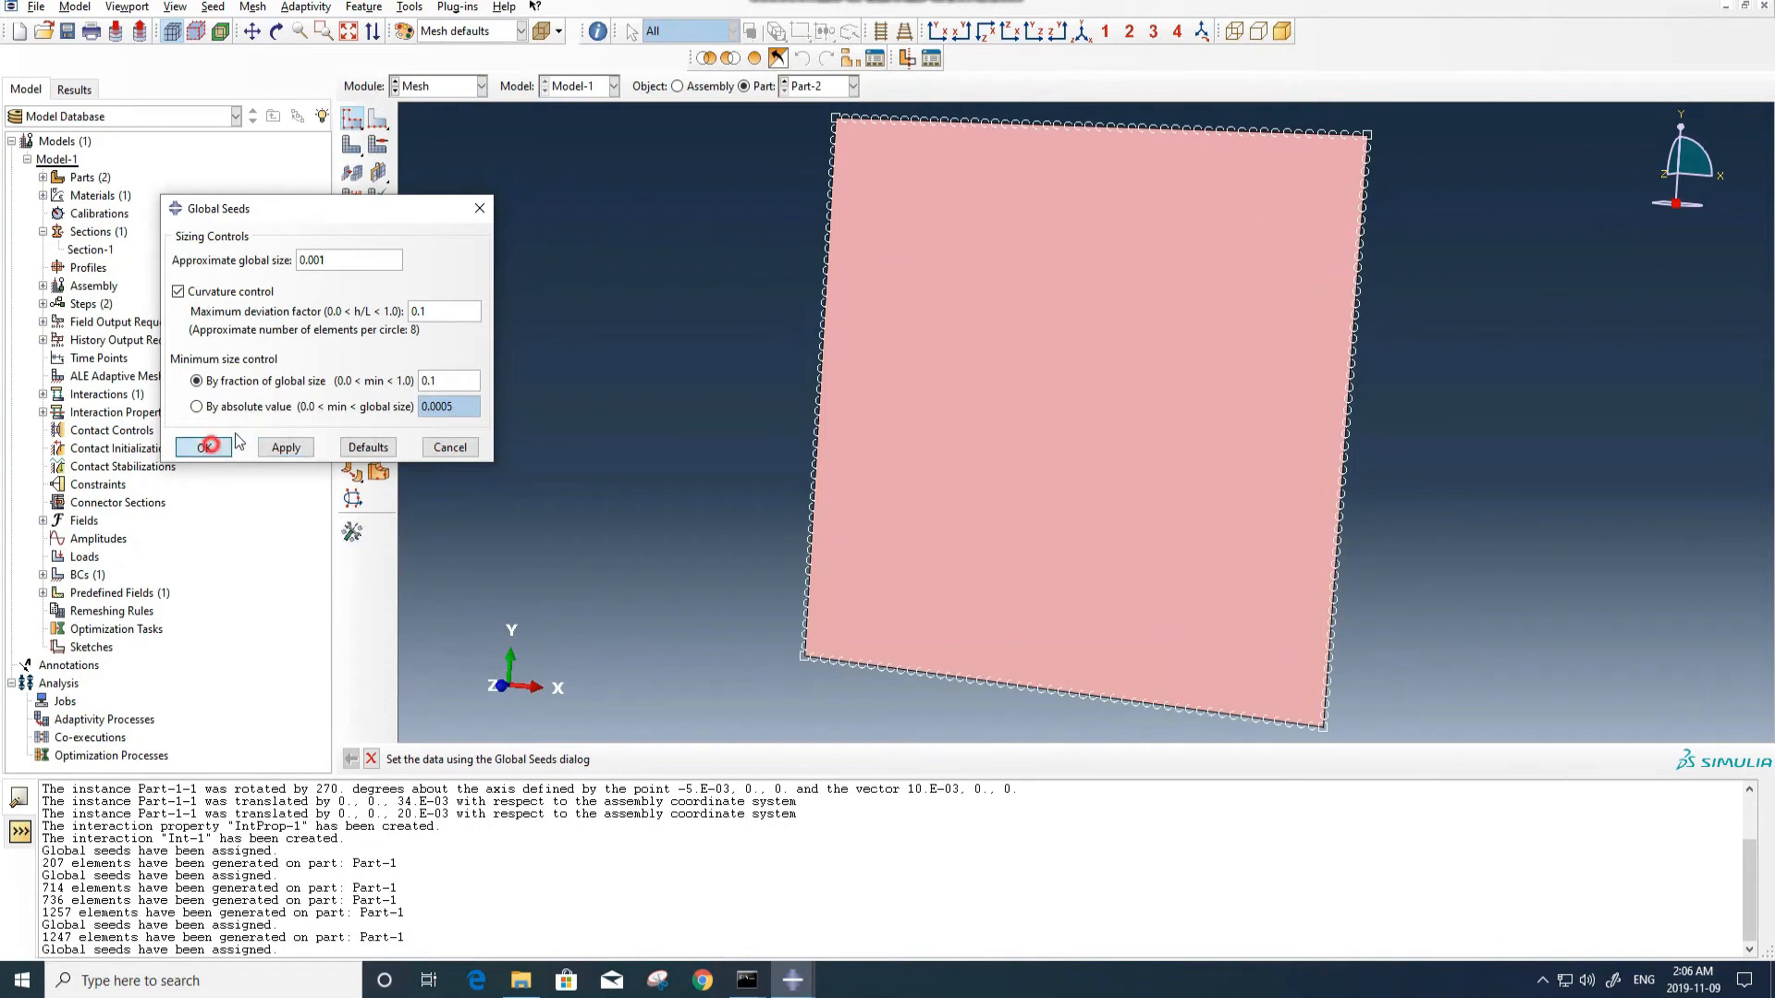
pyautogui.click(203, 447)
# Assign Explicit linear reduced-integration Shell elements to the plate and mesh it.
pyautogui.click(350, 199)
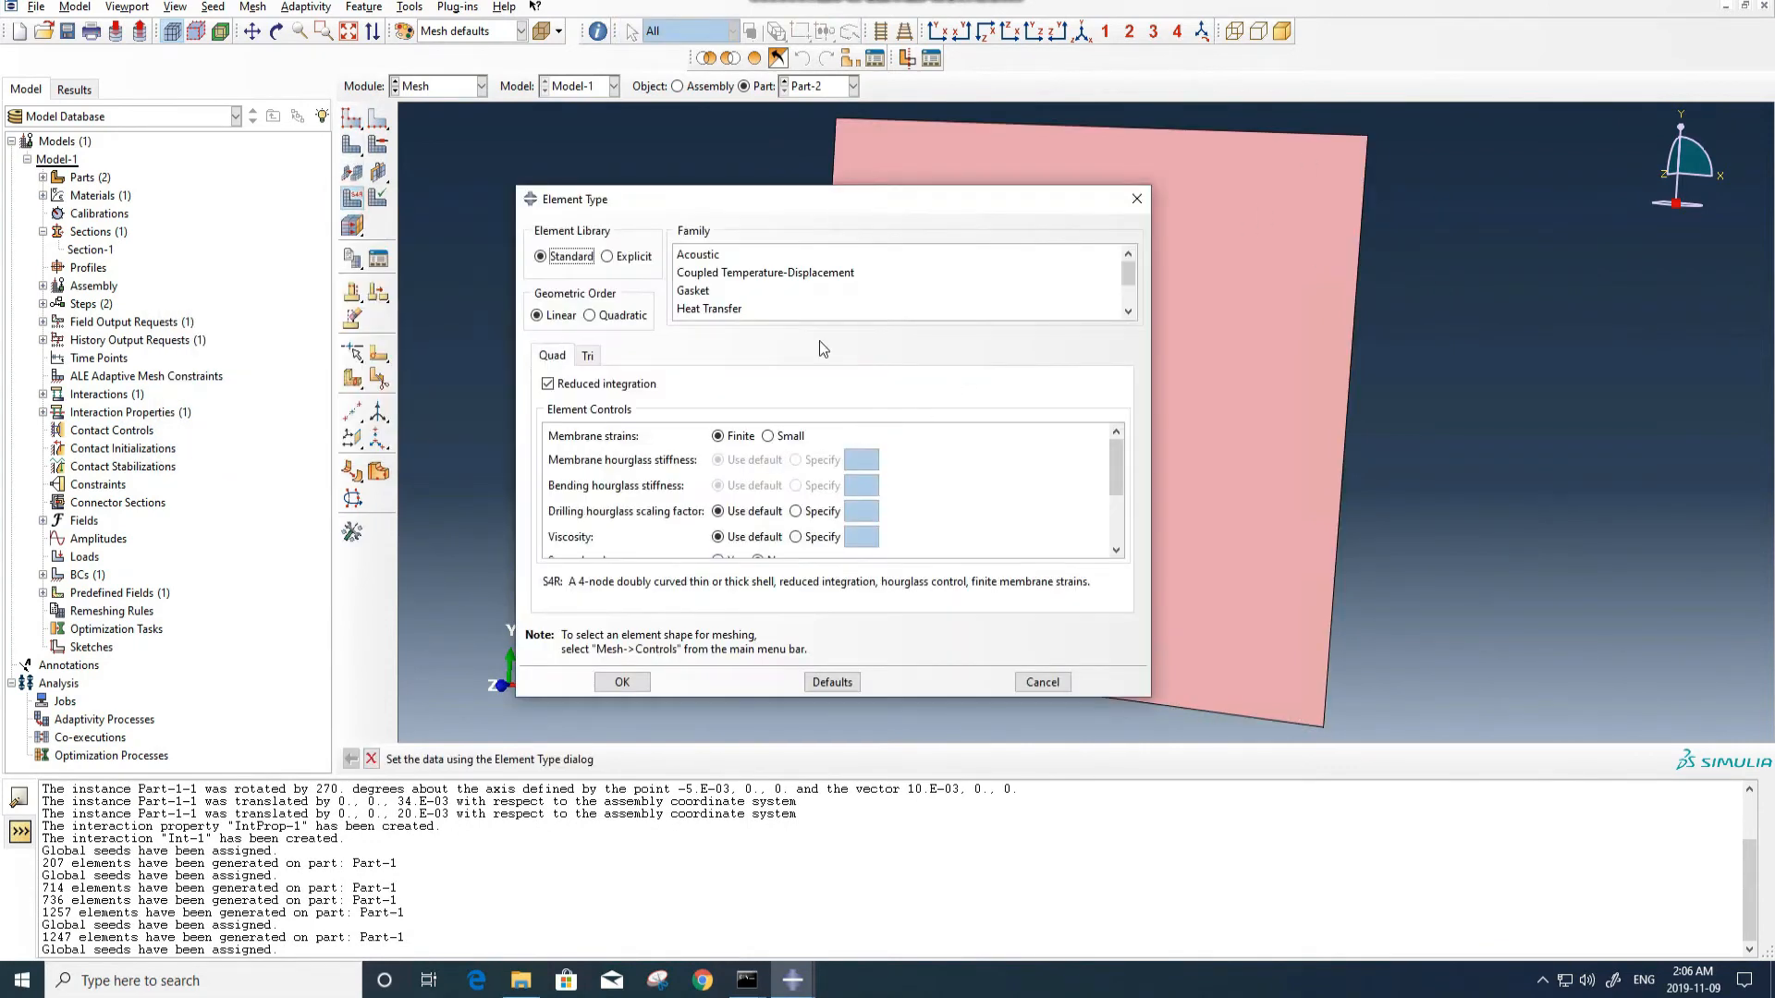
pyautogui.click(607, 256)
pyautogui.scroll(-1, 735, 294)
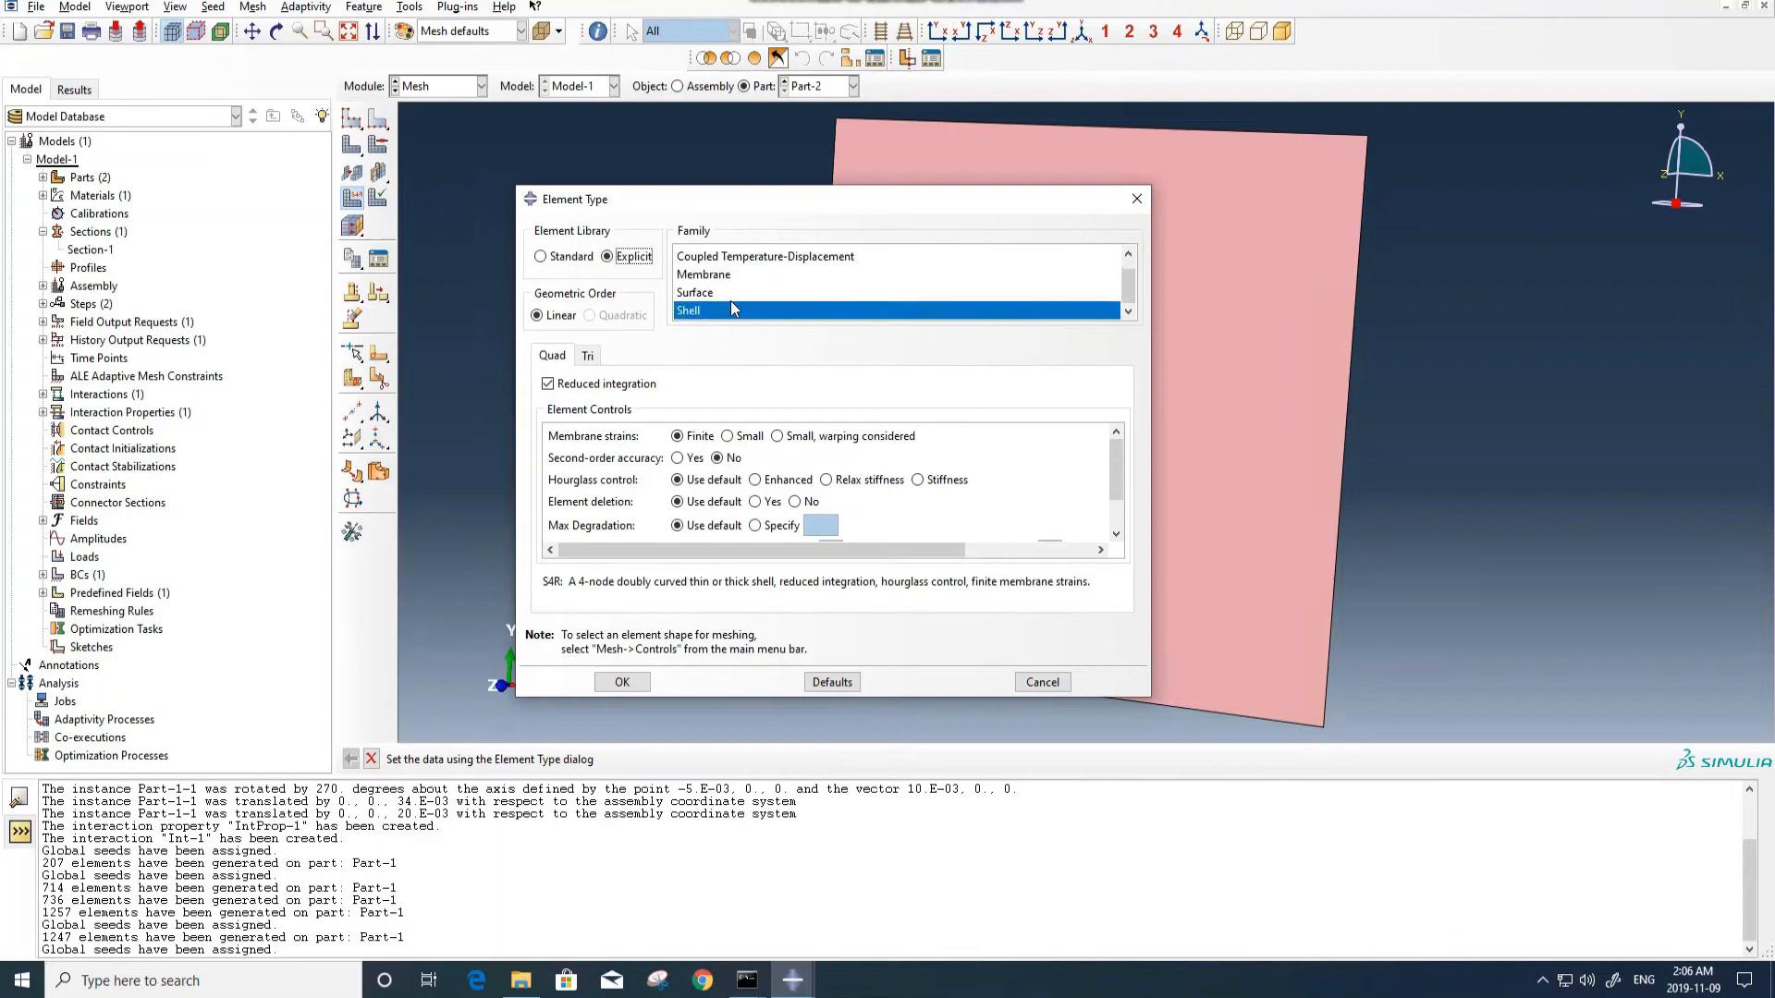
pyautogui.click(623, 681)
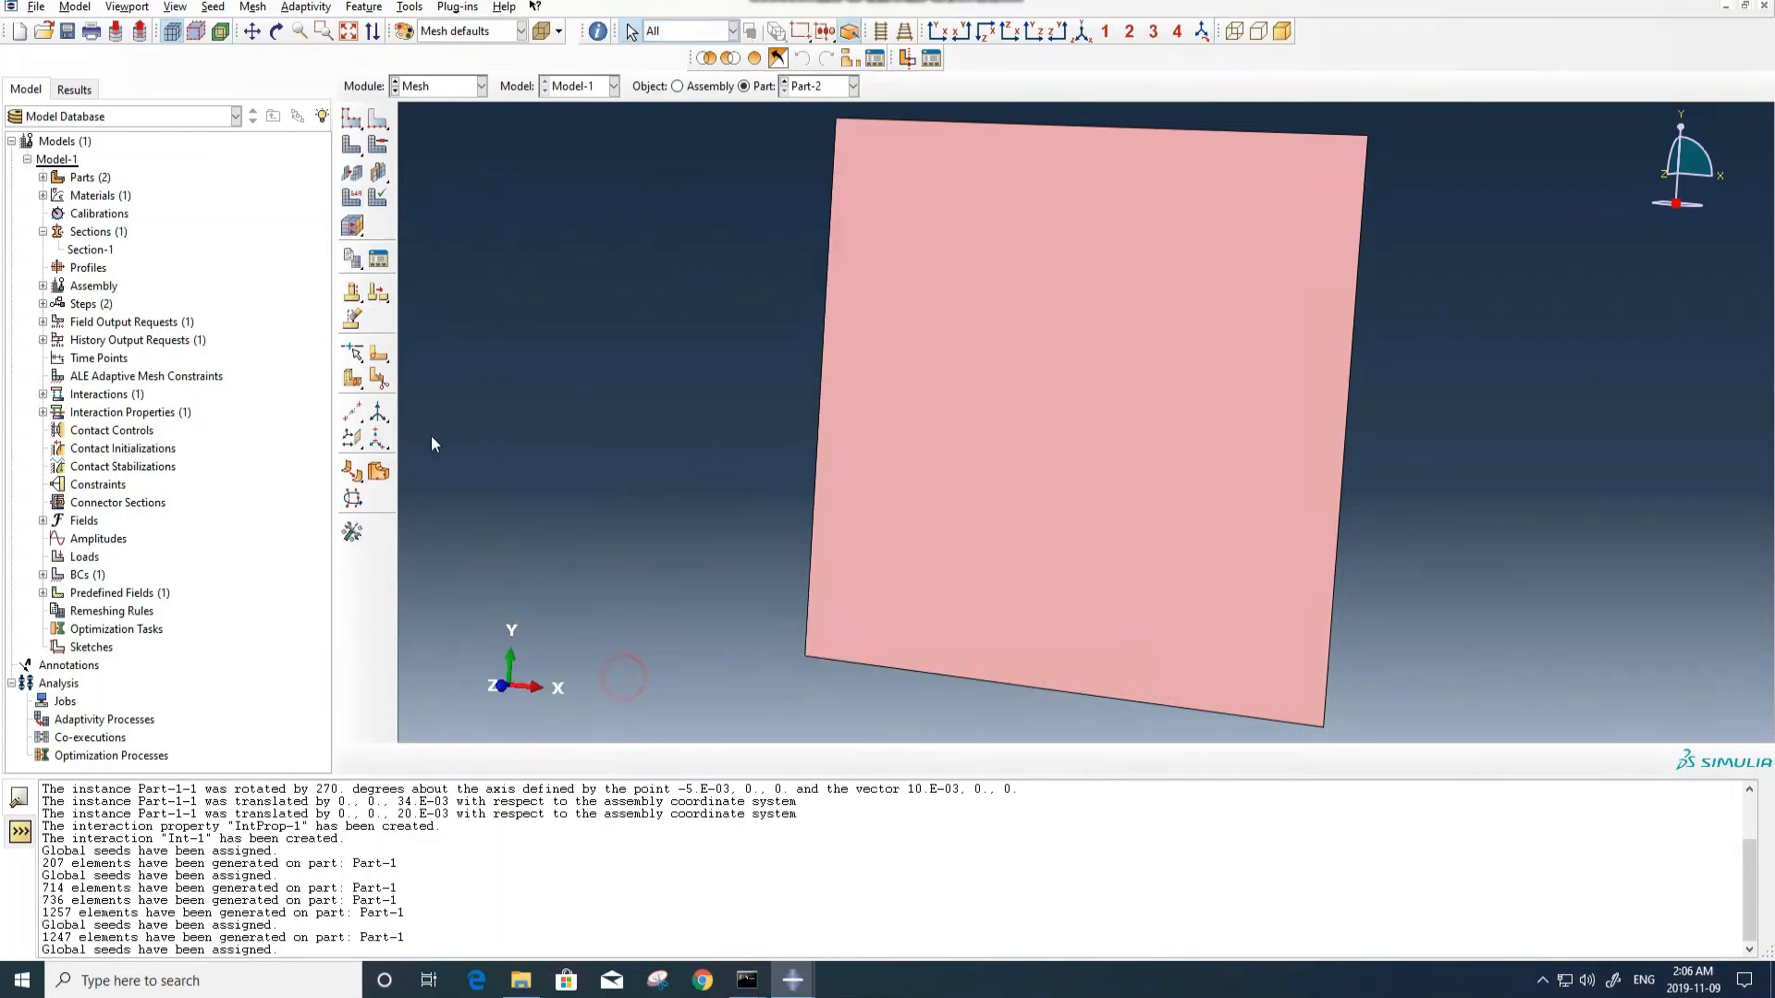
pyautogui.click(352, 146)
pyautogui.middleClick(675, 296)
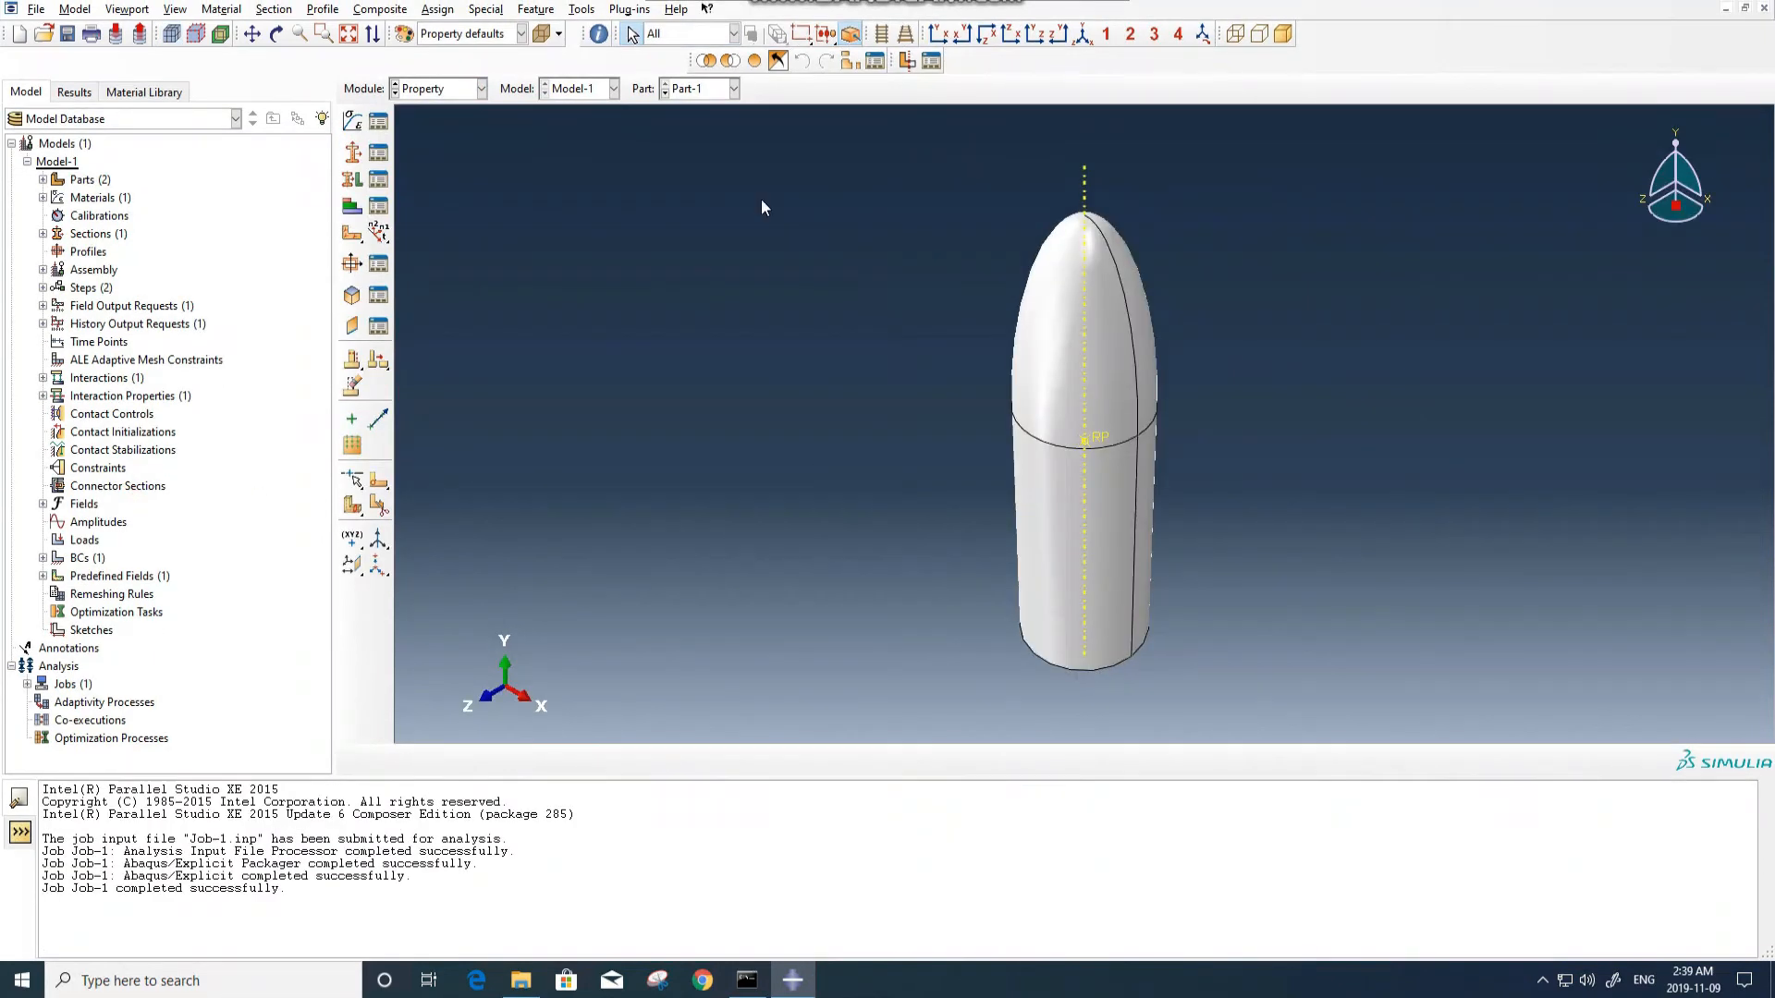
# Edit the keywords of Model-1, adding a *Shear Failure block with value 0.25 after the *Plastic data of Material-1.
pyautogui.click(81, 9)
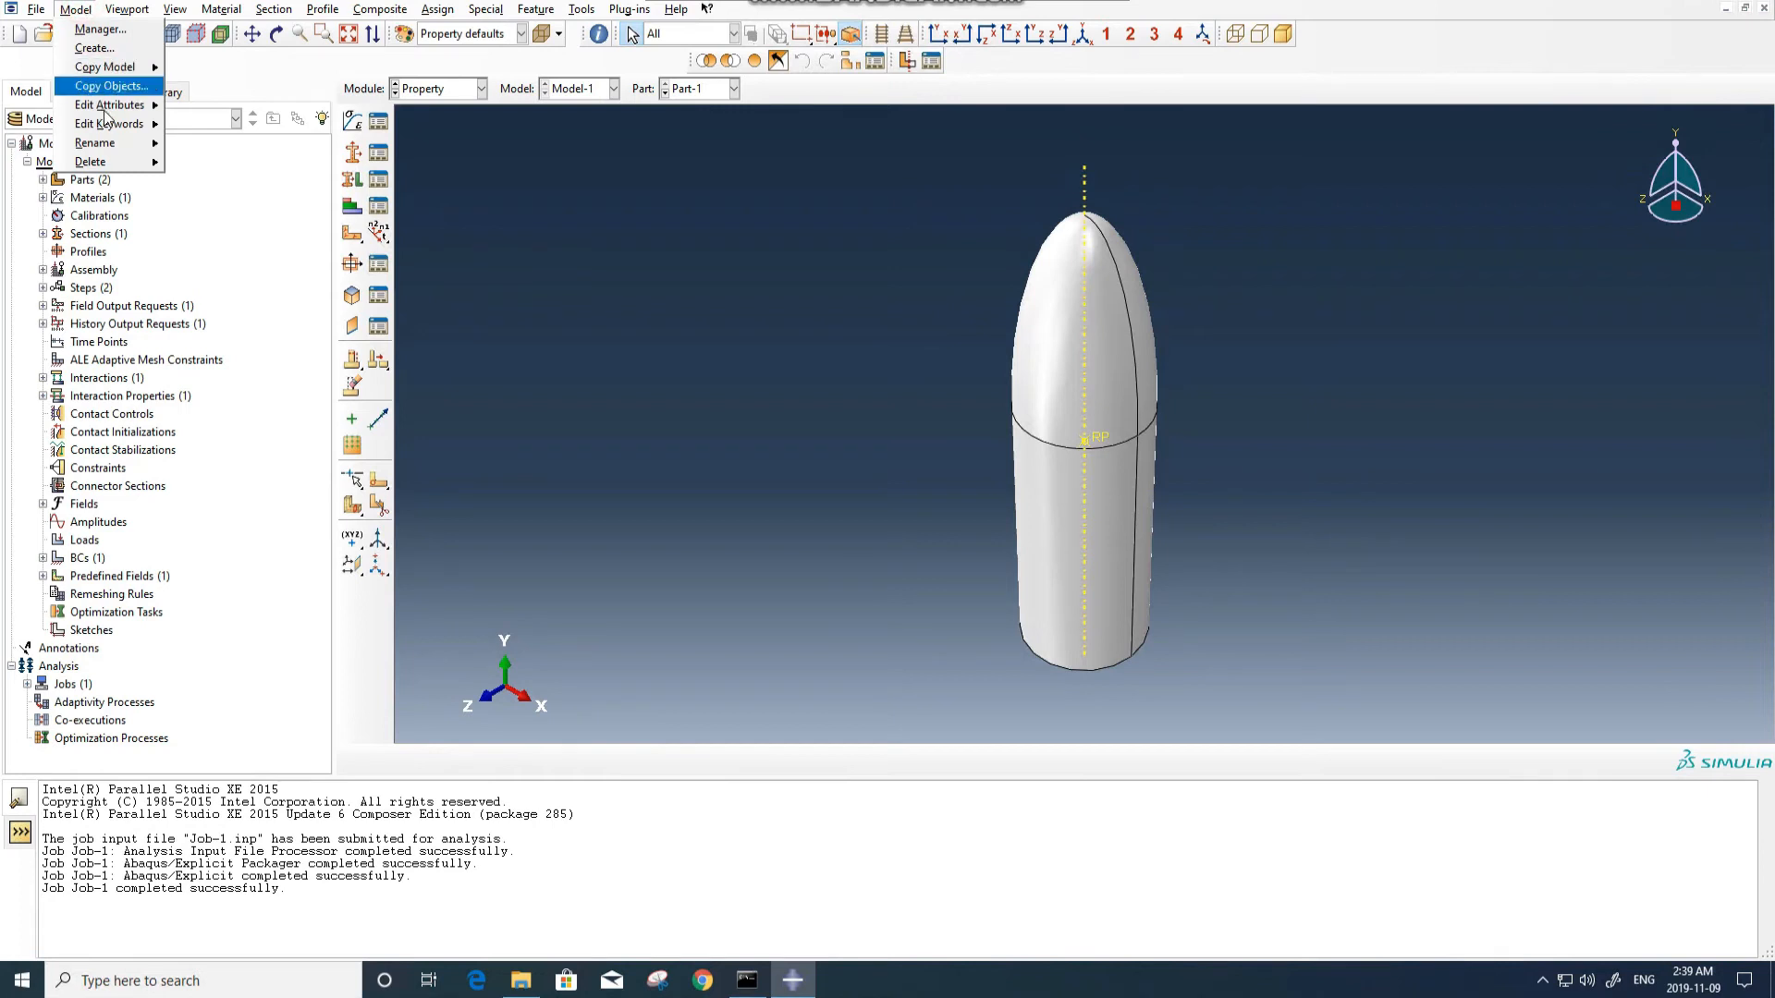
pyautogui.moveTo(110, 124)
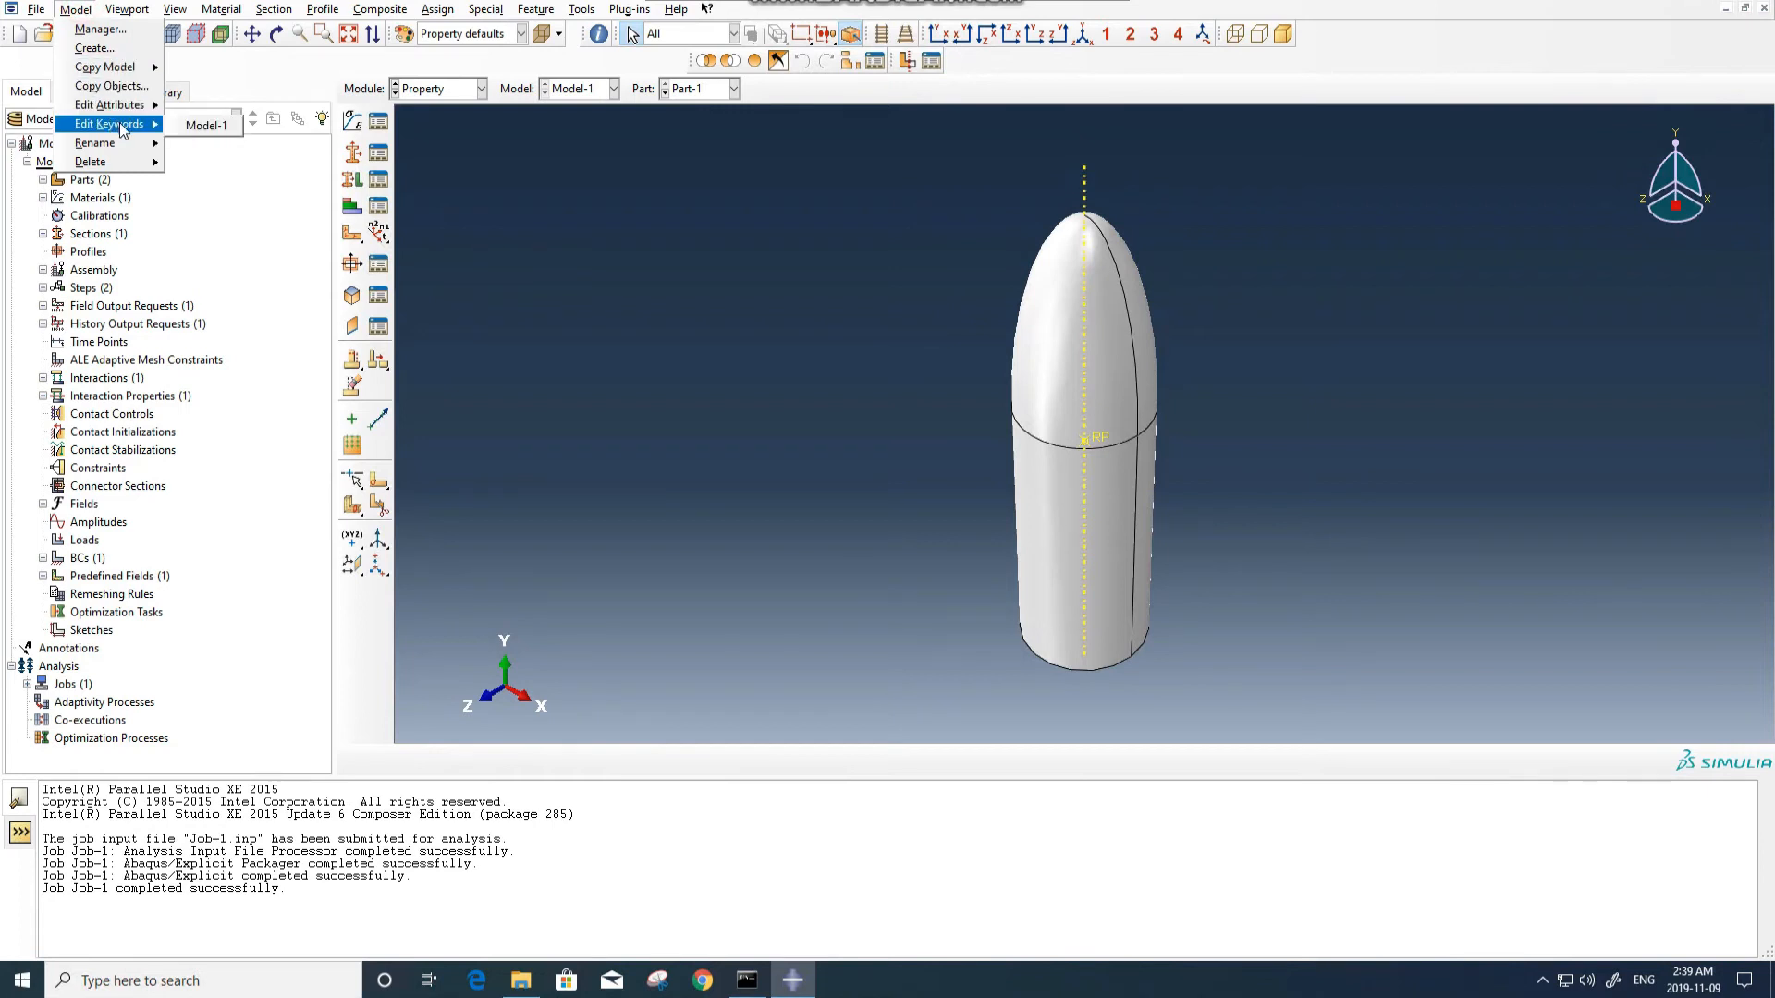
pyautogui.click(211, 125)
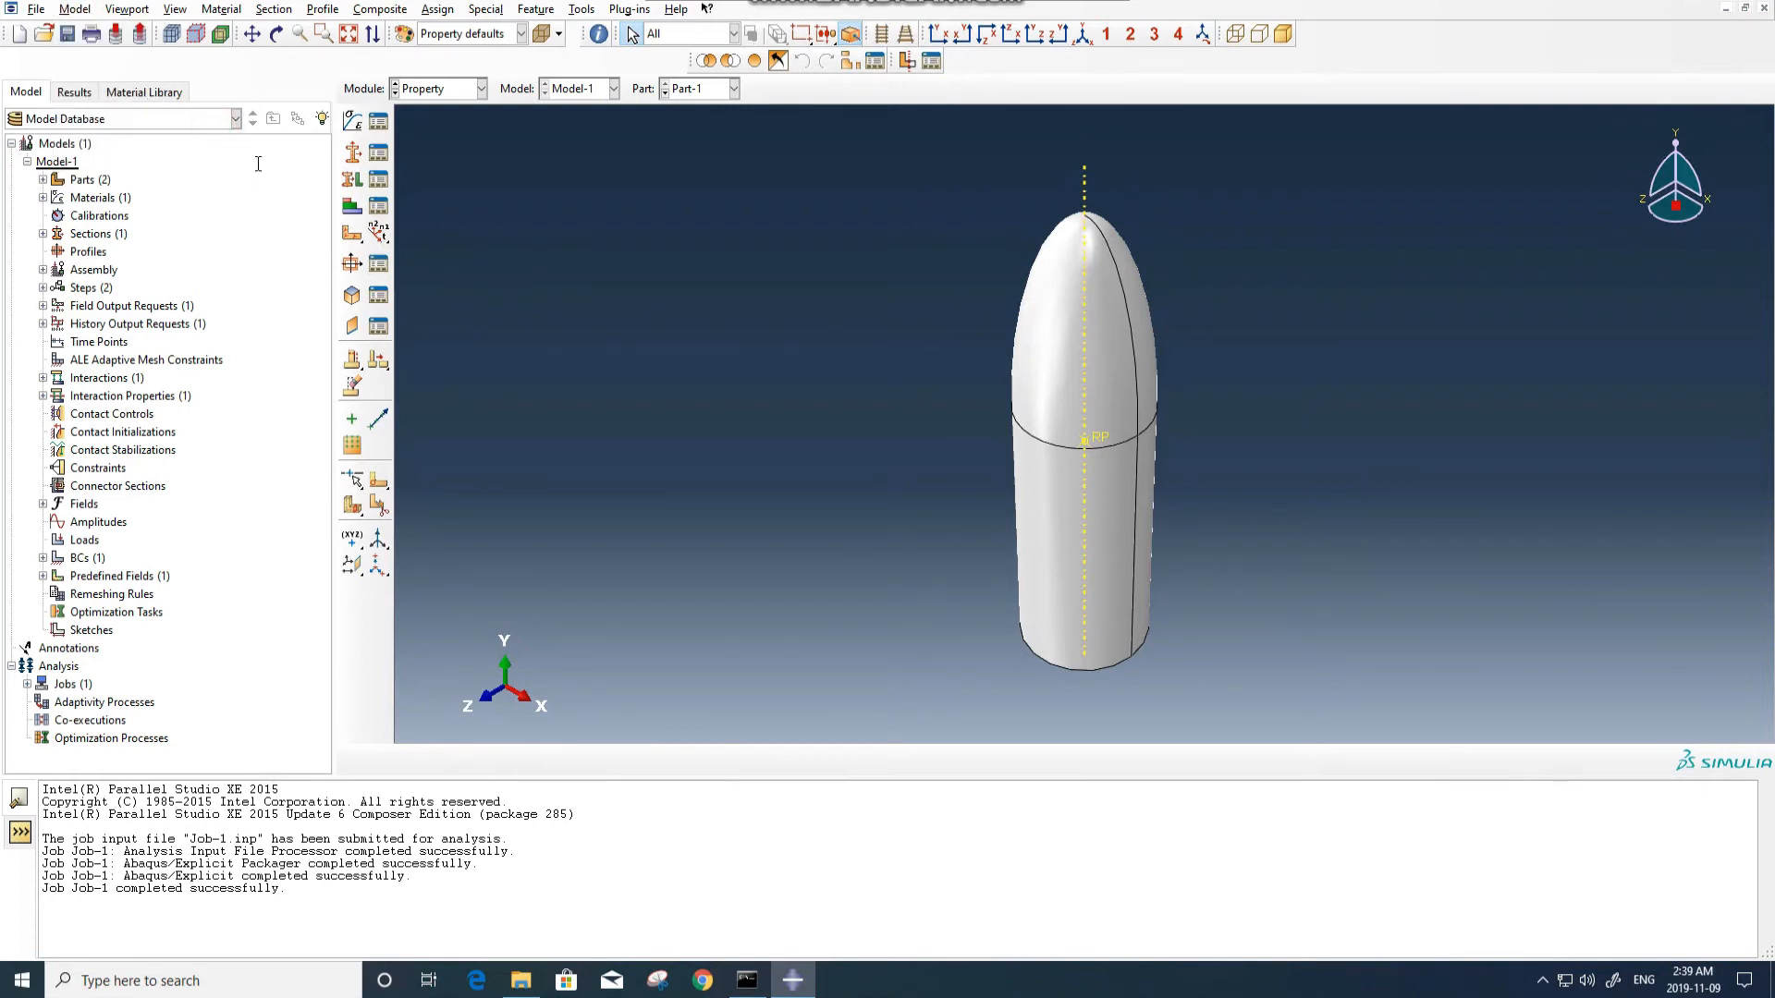
pyautogui.scroll(-10, 313, 240)
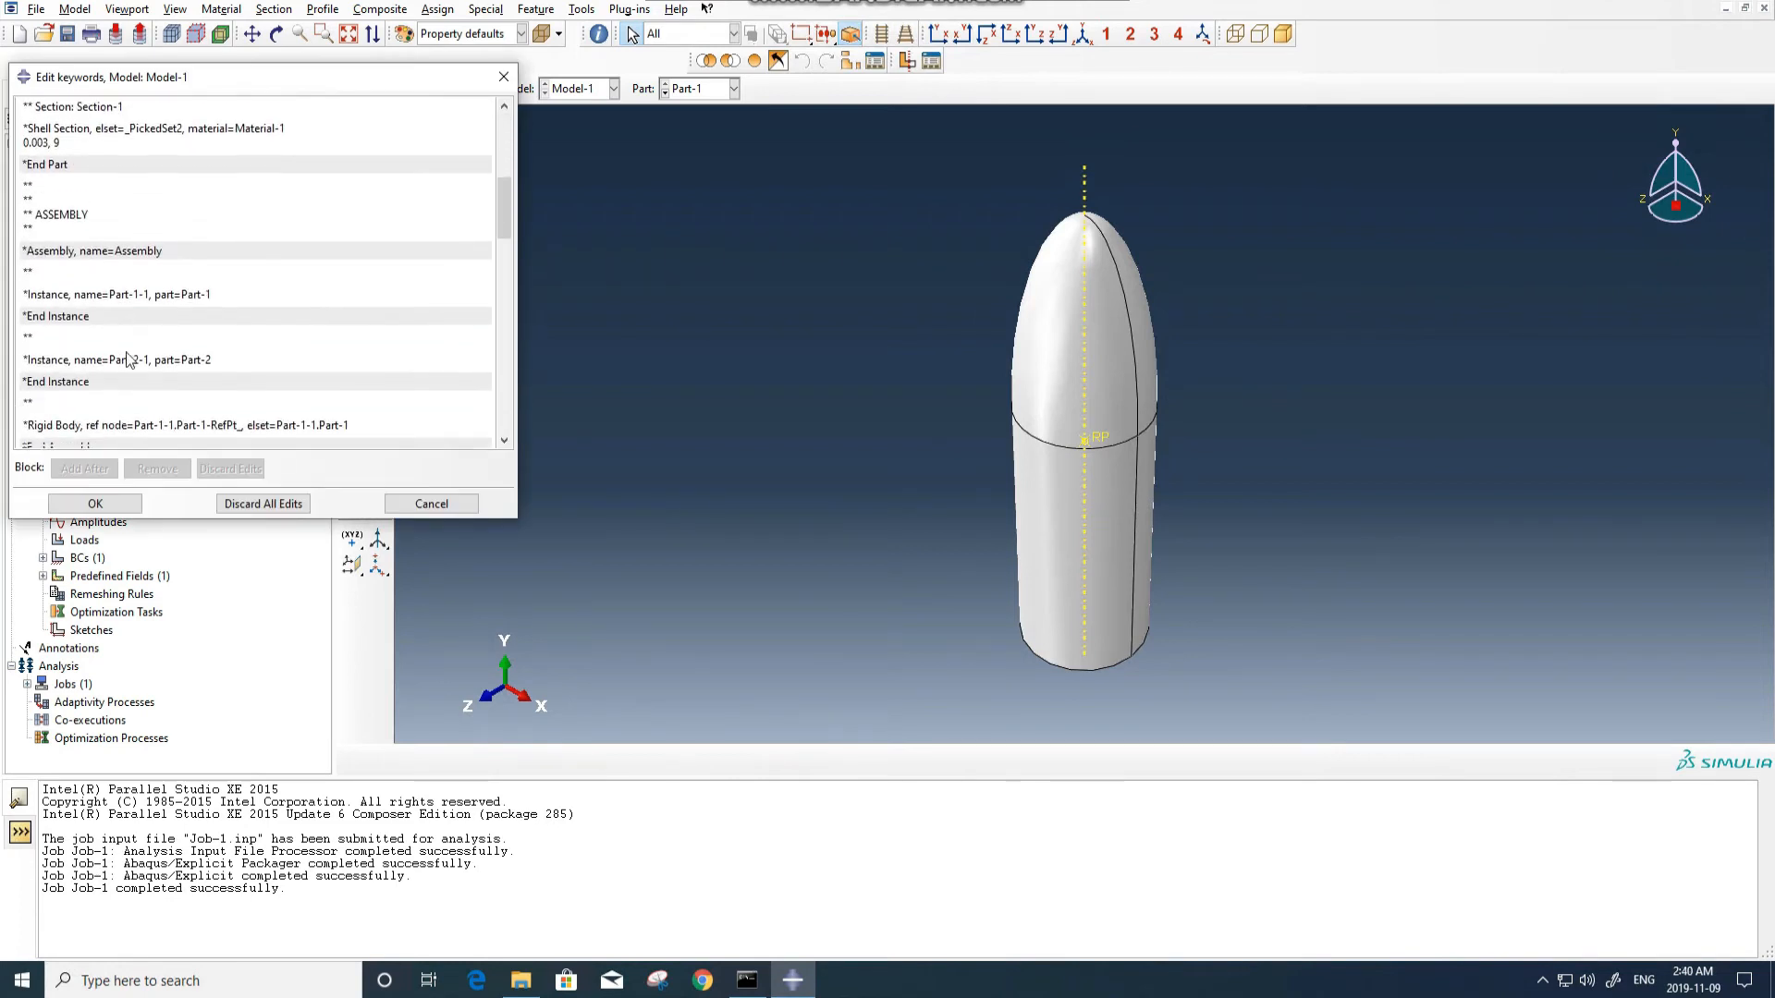
pyautogui.scroll(-3, 129, 352)
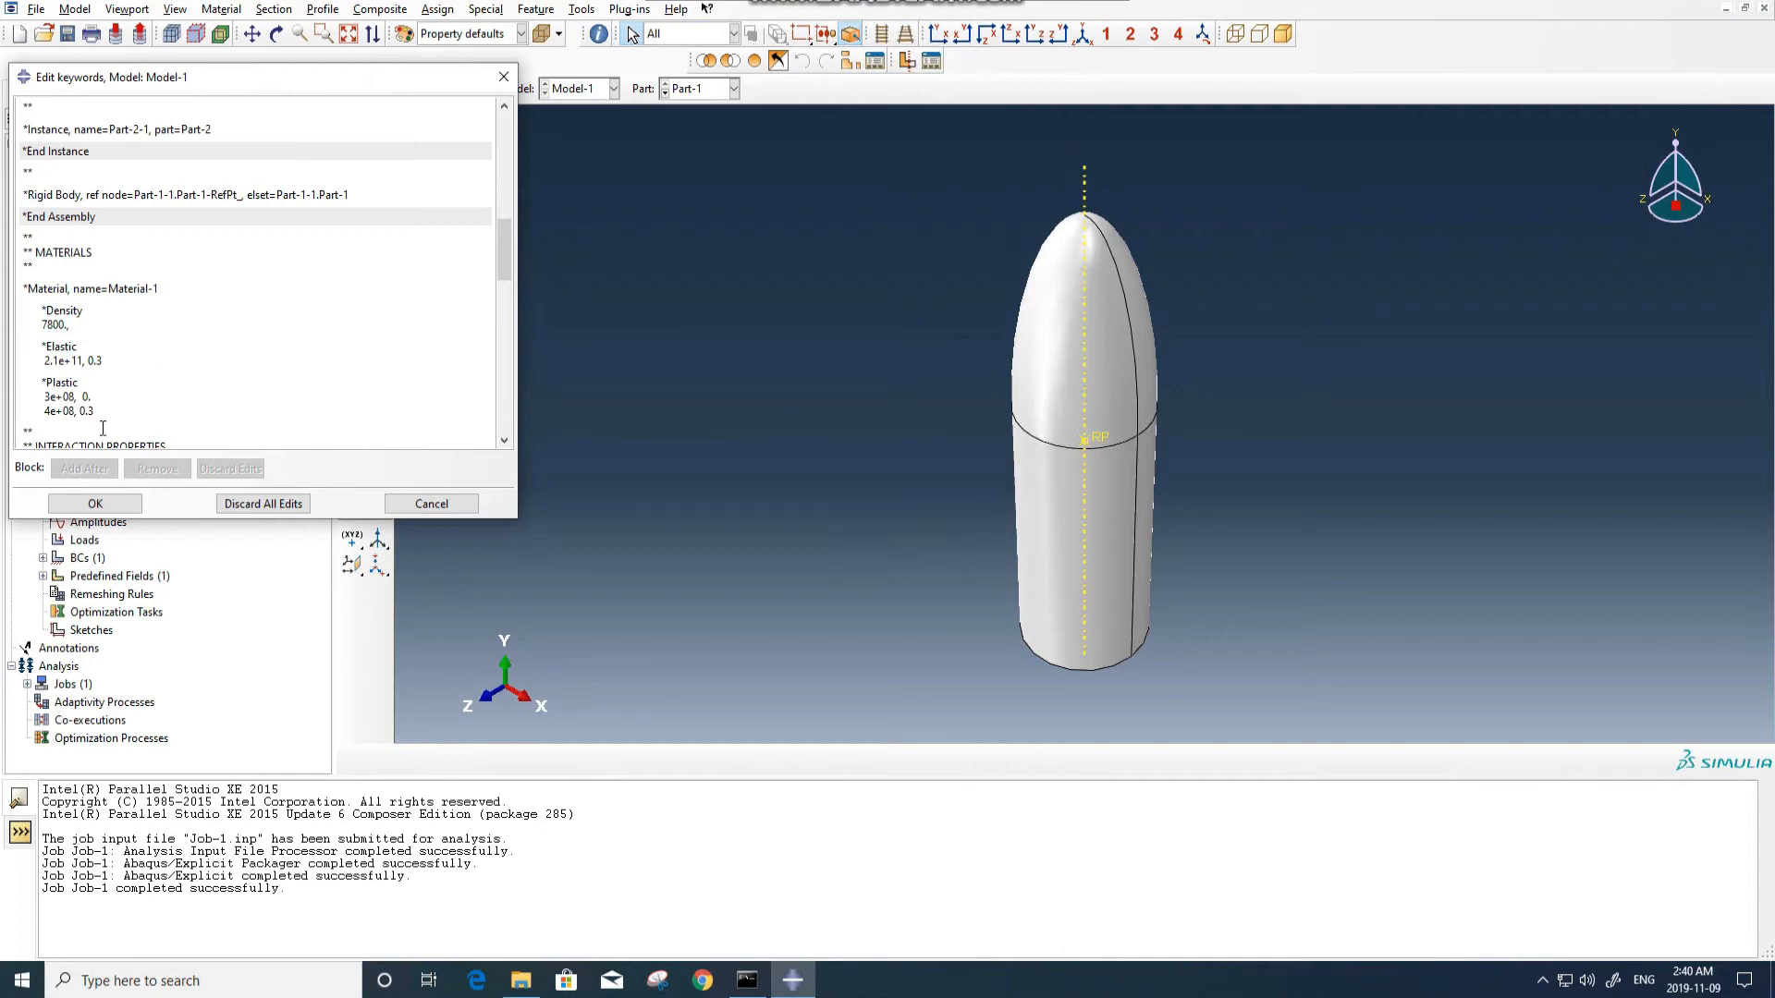
pyautogui.click(110, 413)
pyautogui.click(86, 470)
pyautogui.write('*Shear Failure 0.25')
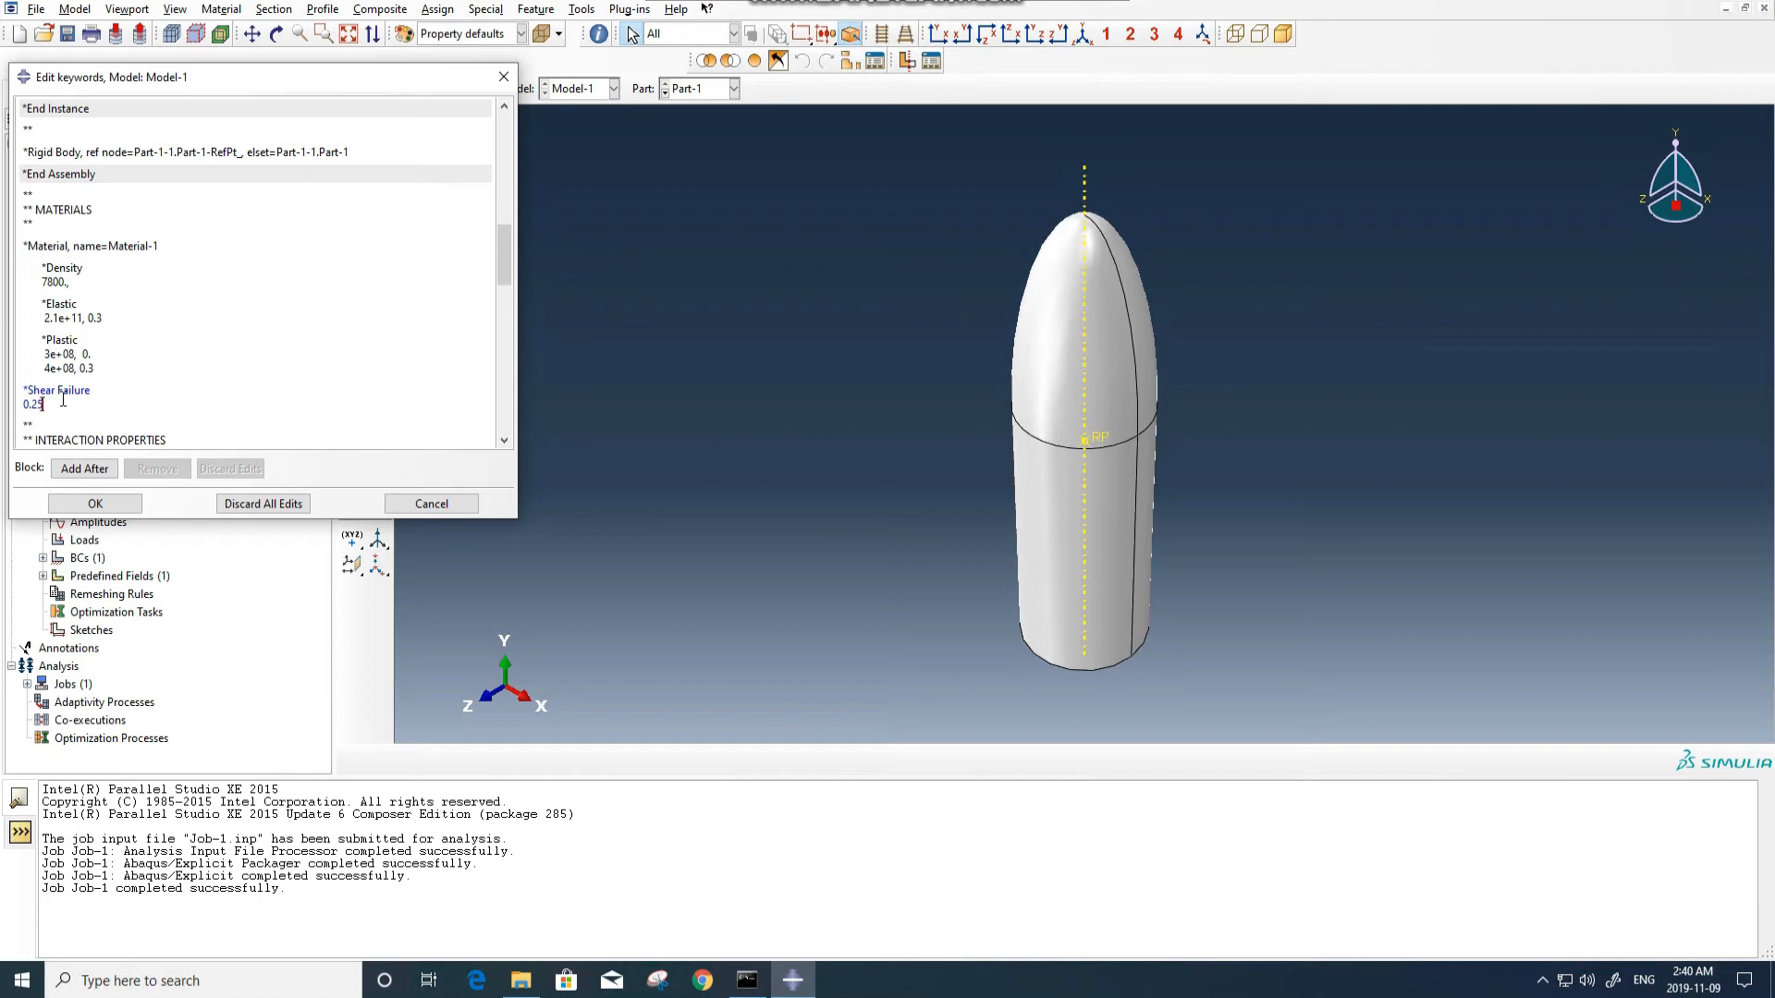
pyautogui.click(96, 504)
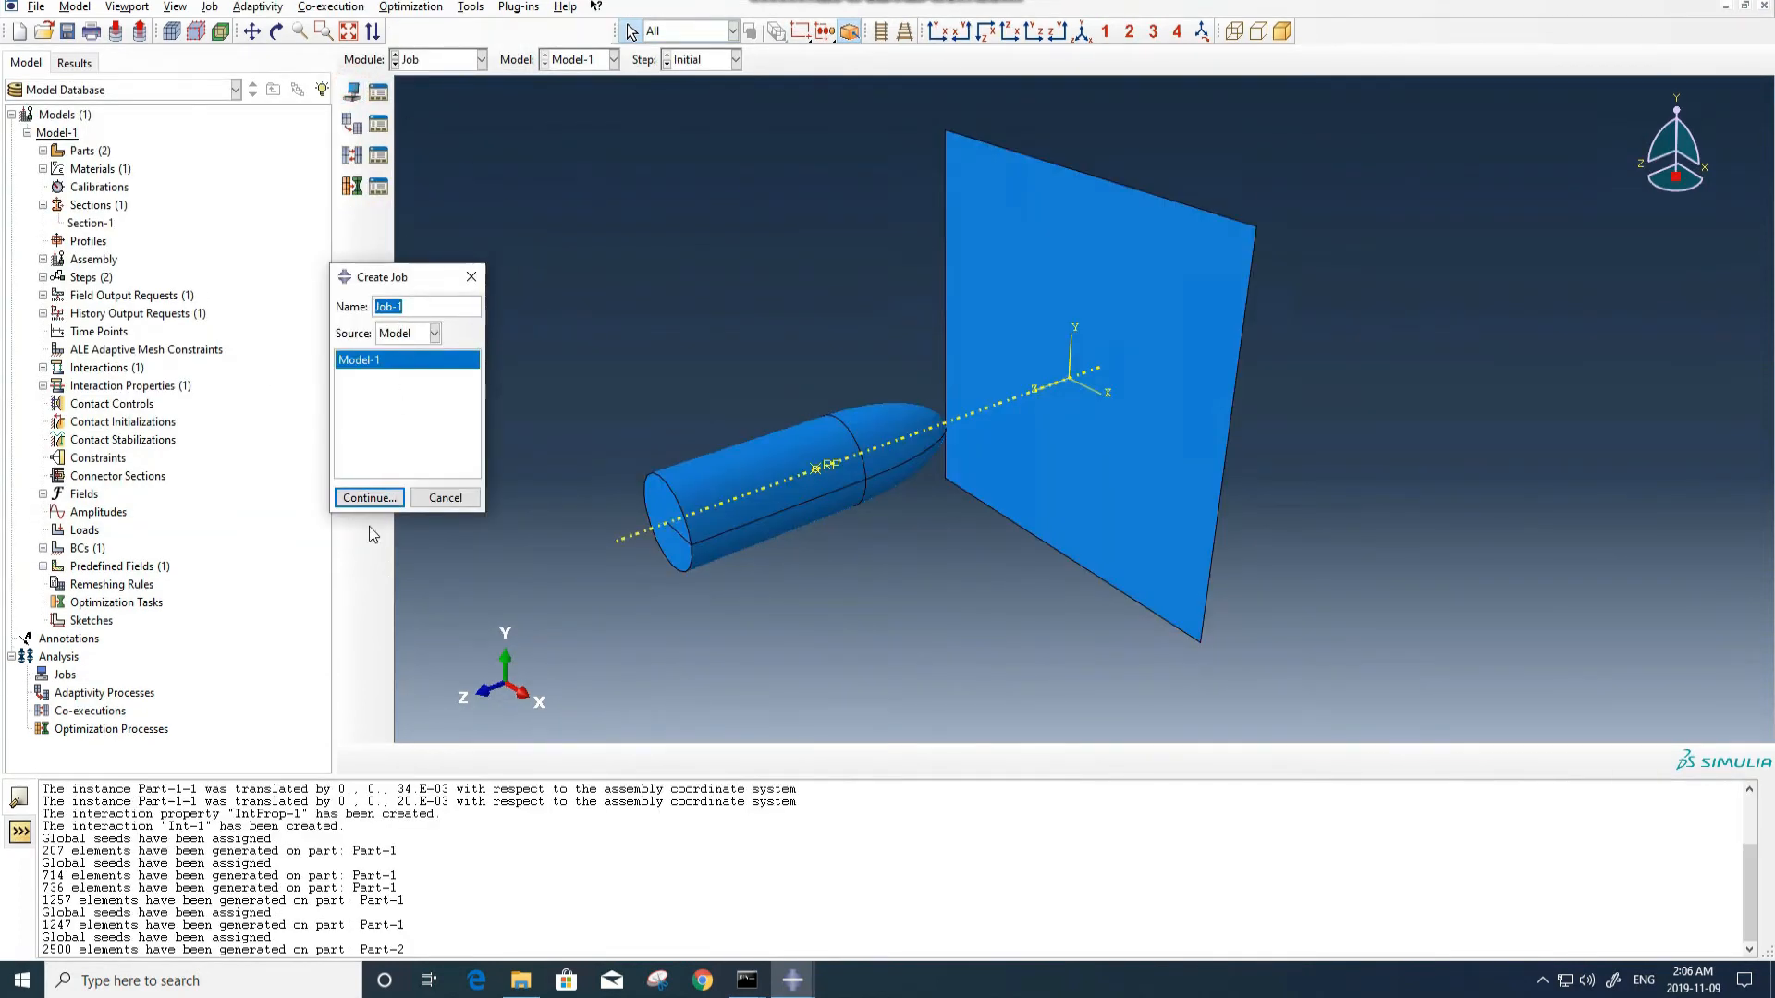
# Create job Job-1 from Model-1 and enable multiple processors, setting the count to 3.
pyautogui.click(371, 498)
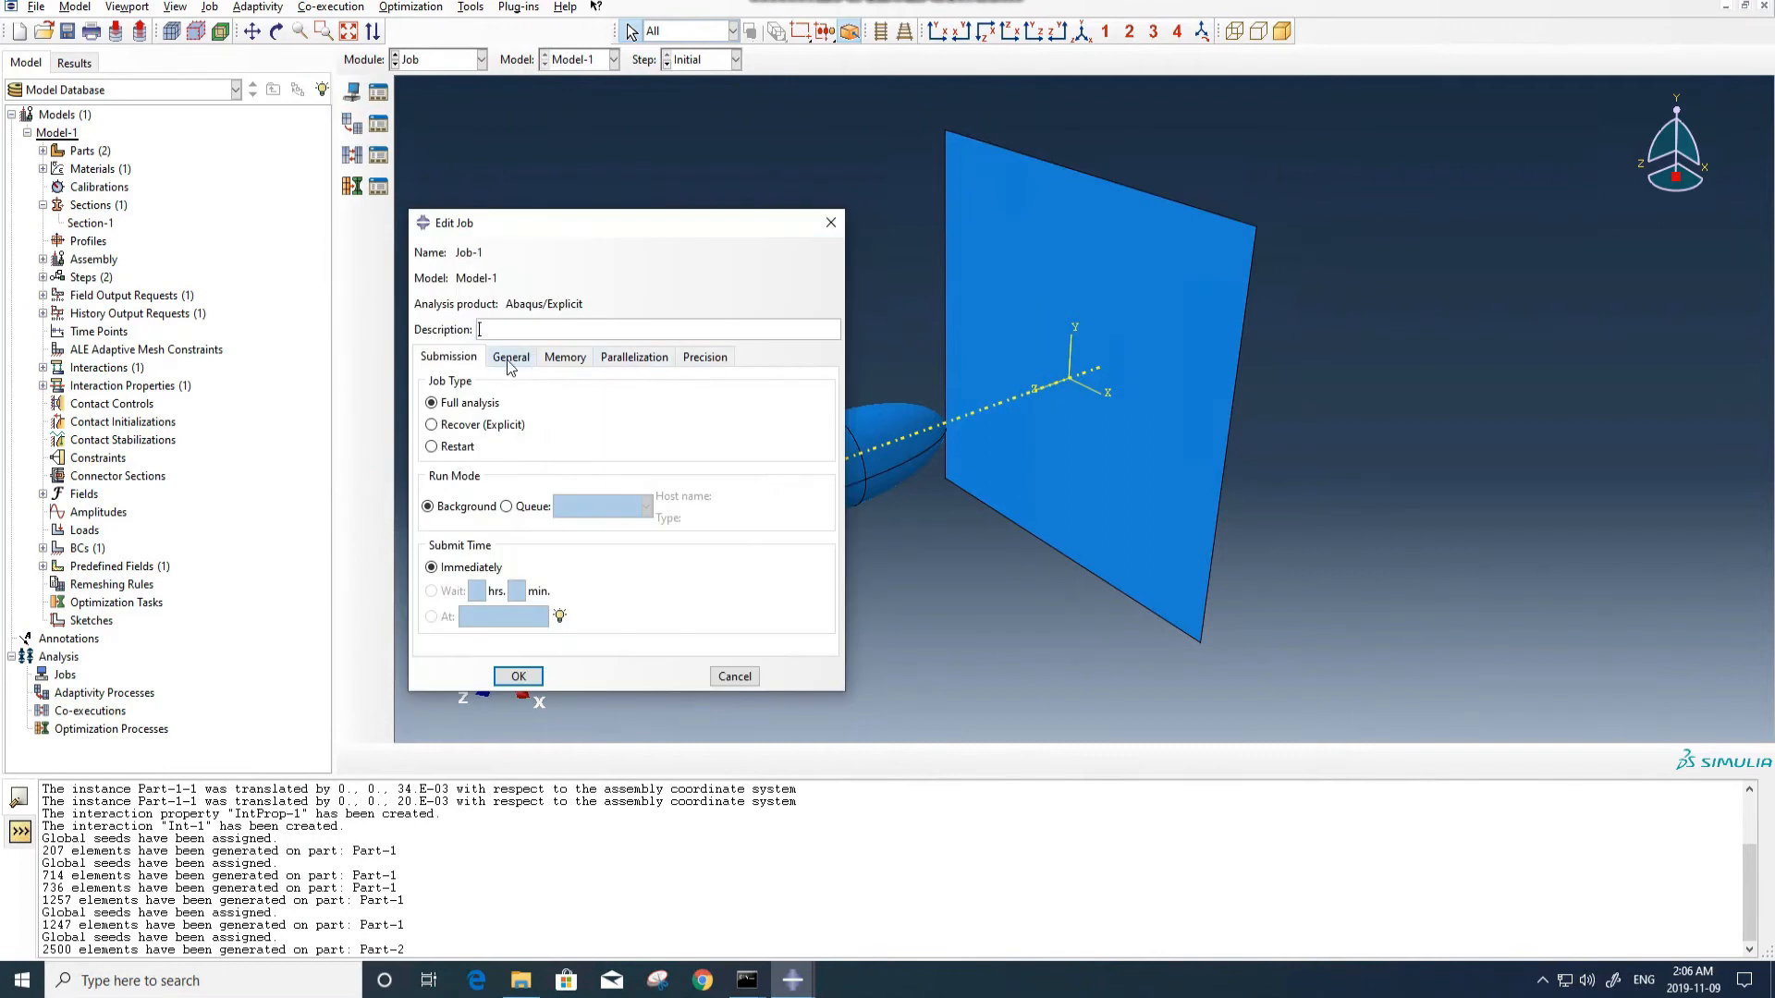
pyautogui.click(621, 359)
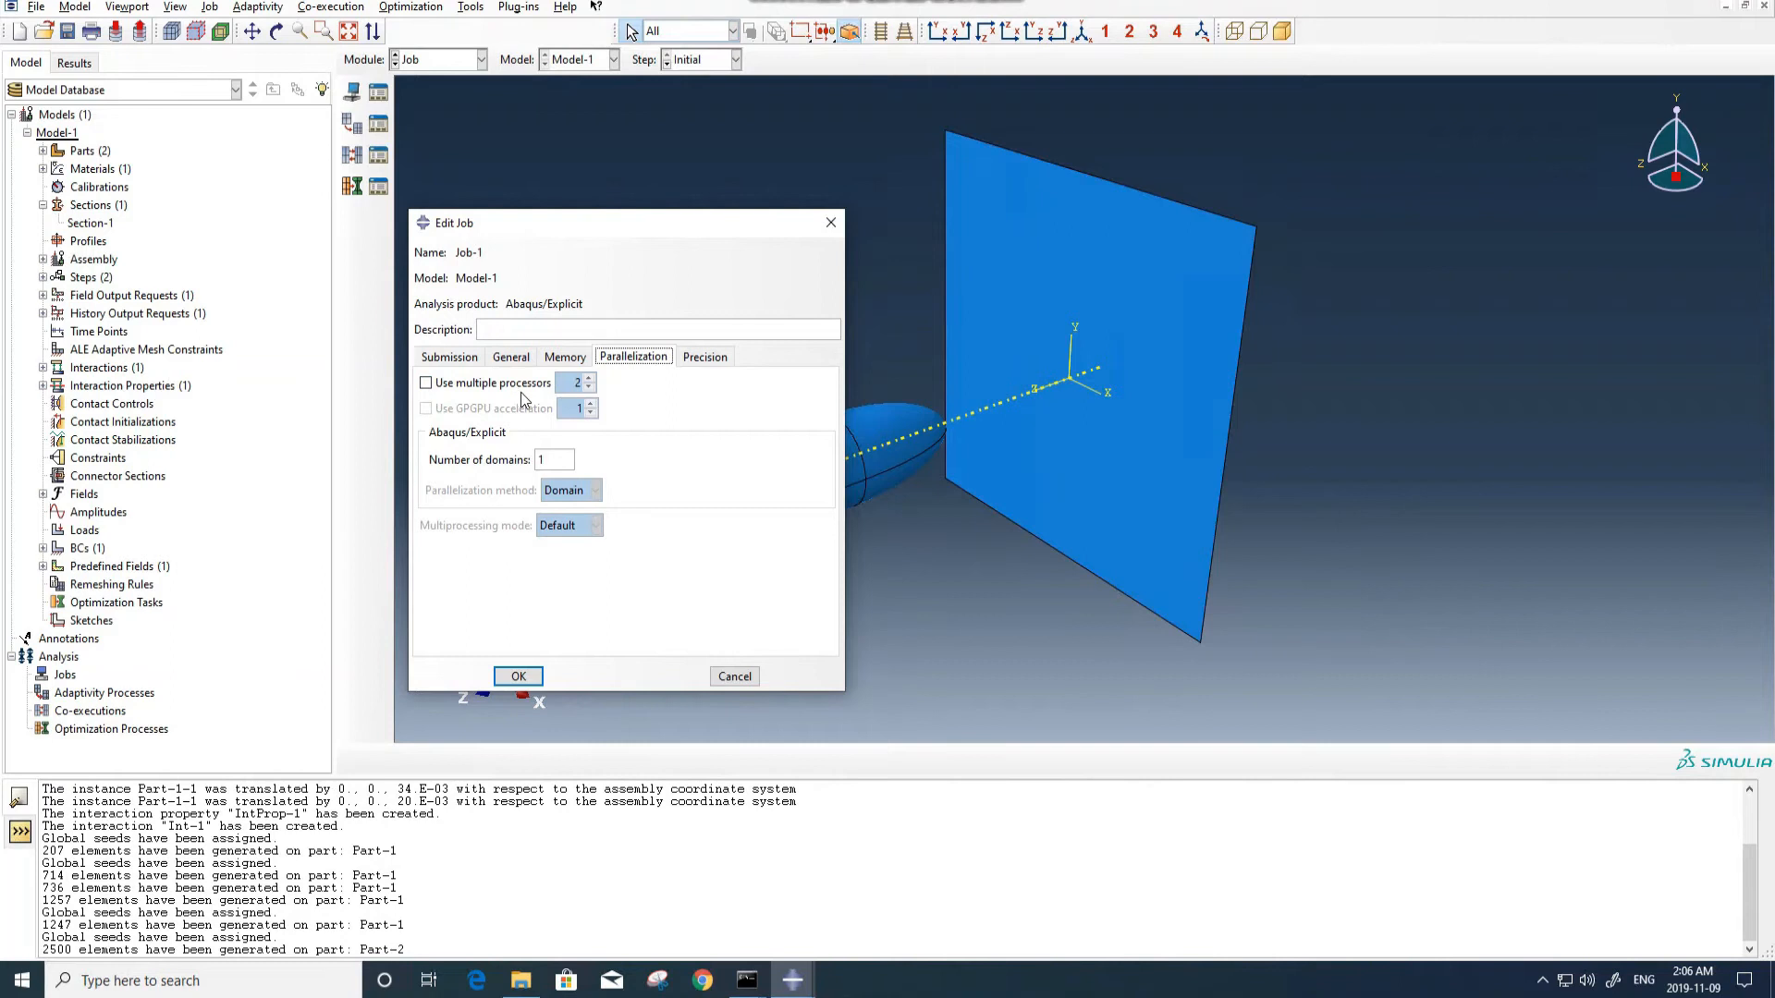
pyautogui.click(520, 383)
pyautogui.click(590, 379)
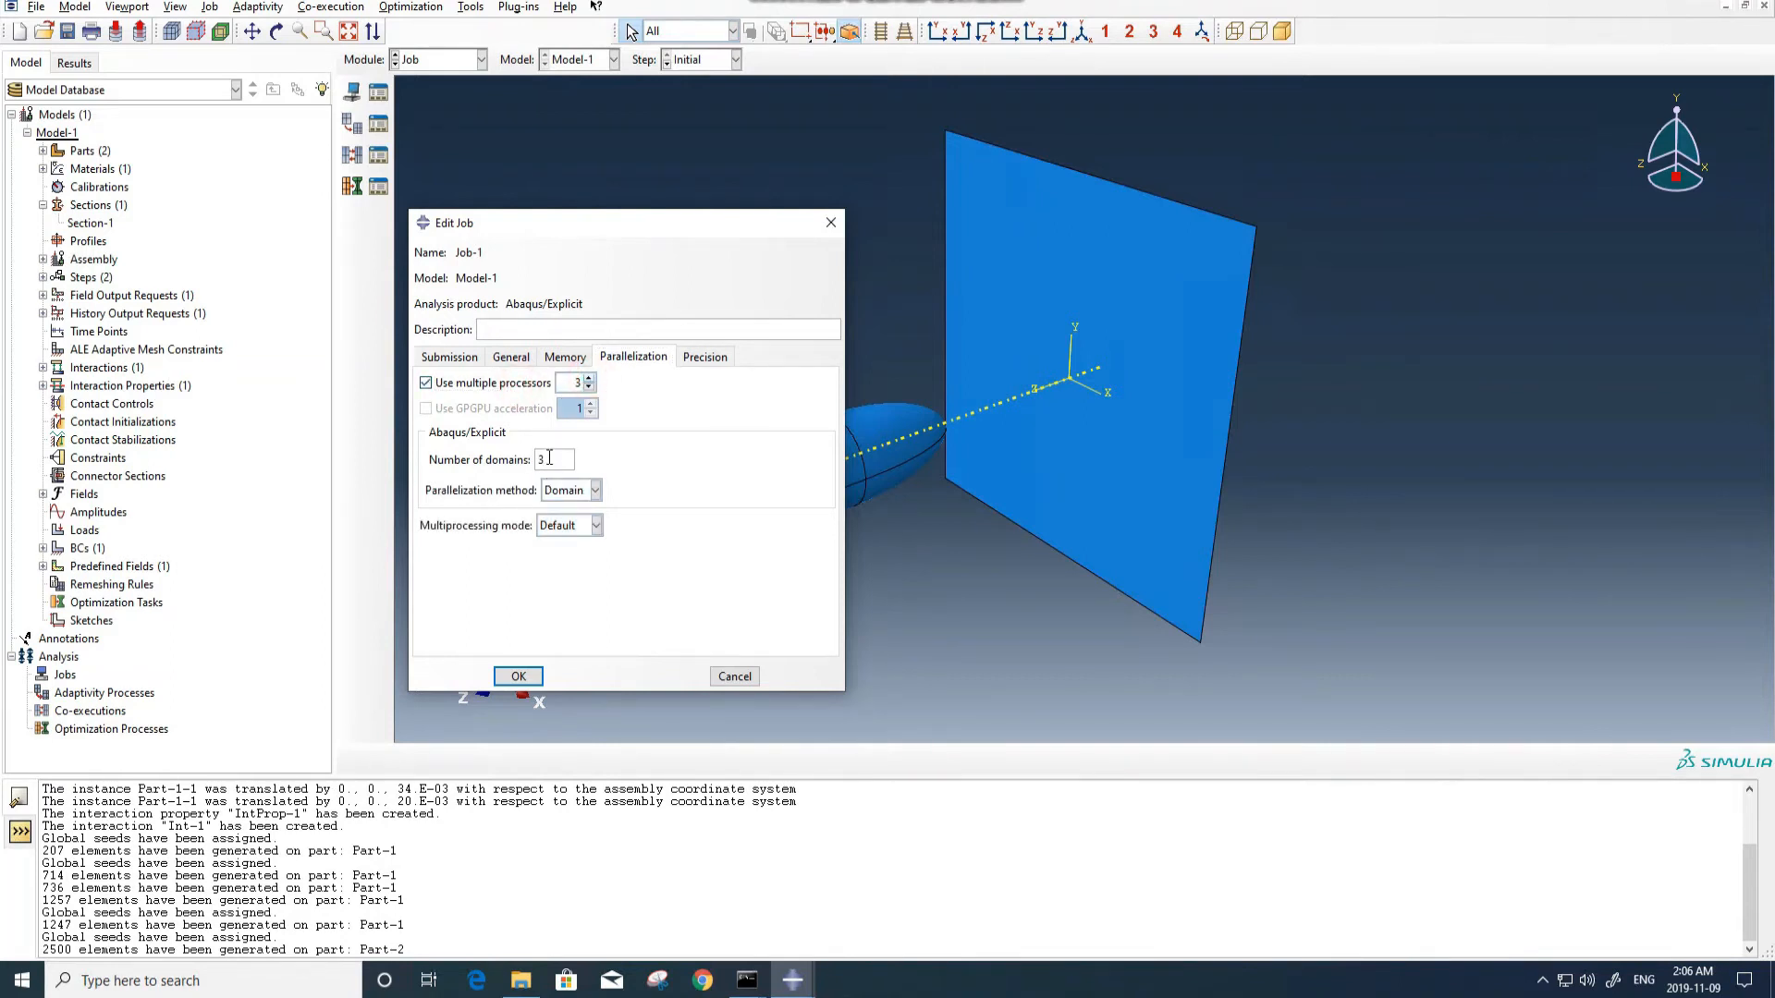
pyautogui.click(588, 378)
pyautogui.click(588, 378)
pyautogui.click(588, 387)
pyautogui.click(588, 386)
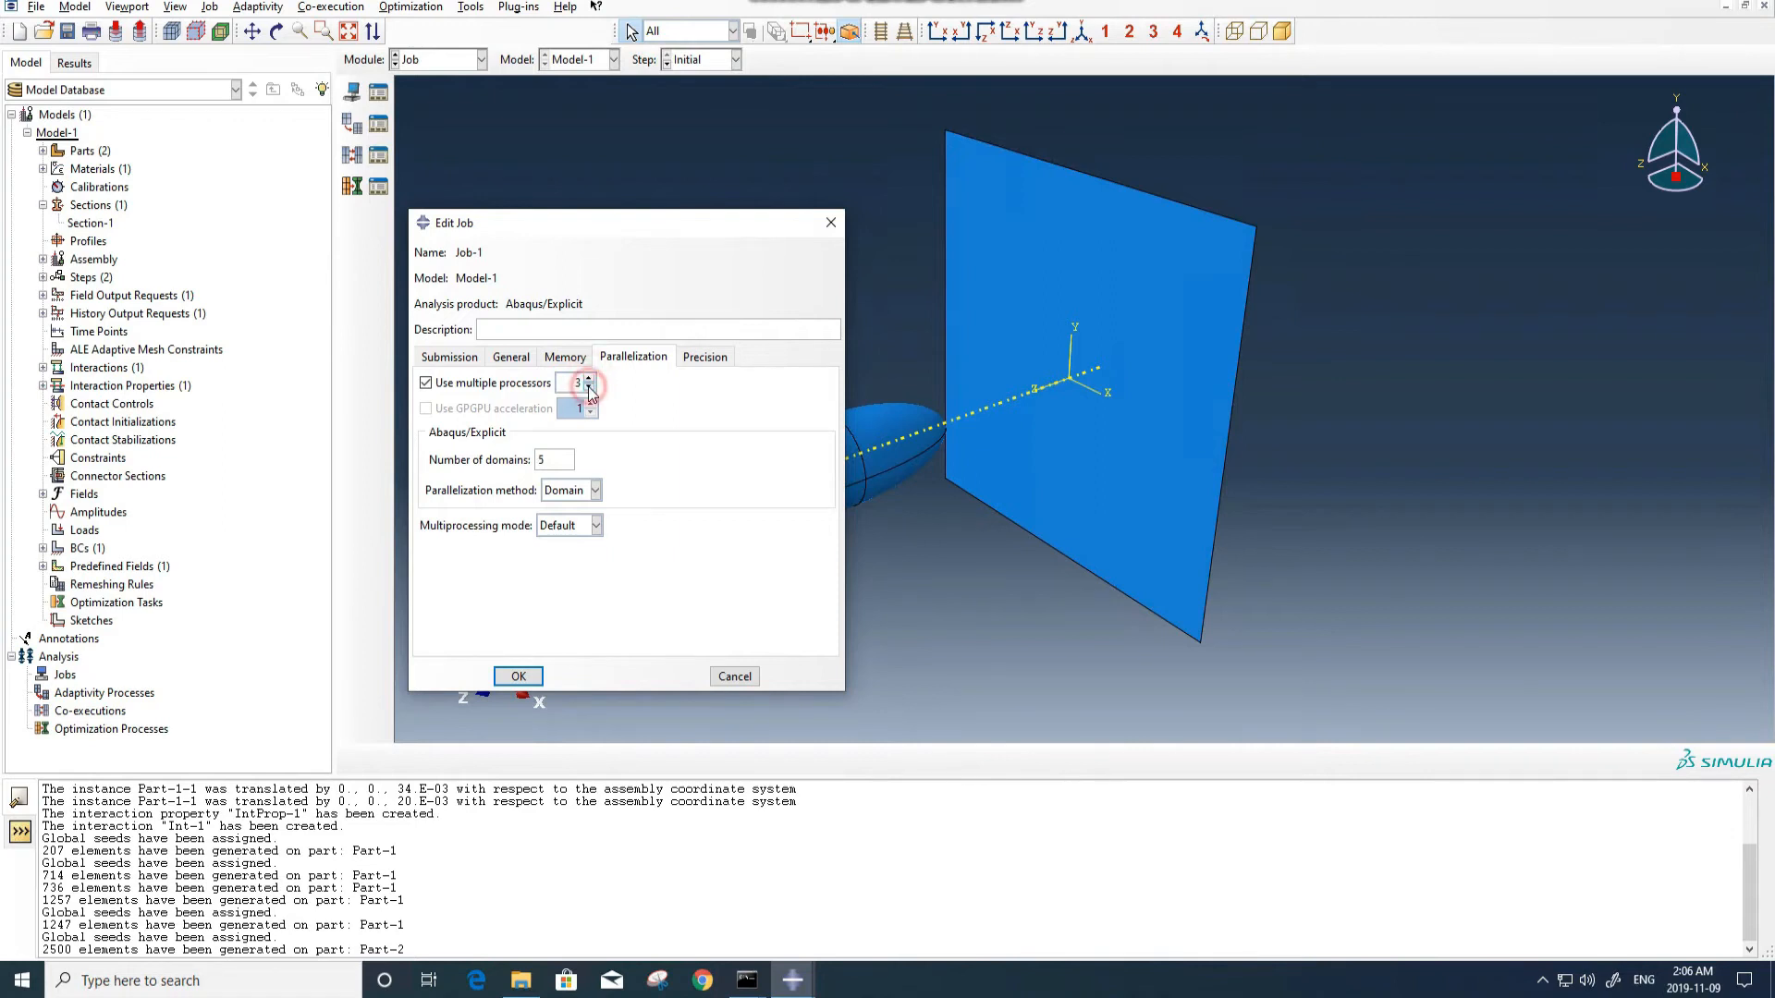
pyautogui.doubleClick(556, 460)
# Review the memory and submission settings of Job-1 and save it as a full analysis run immediately in the background.
pyautogui.click(571, 358)
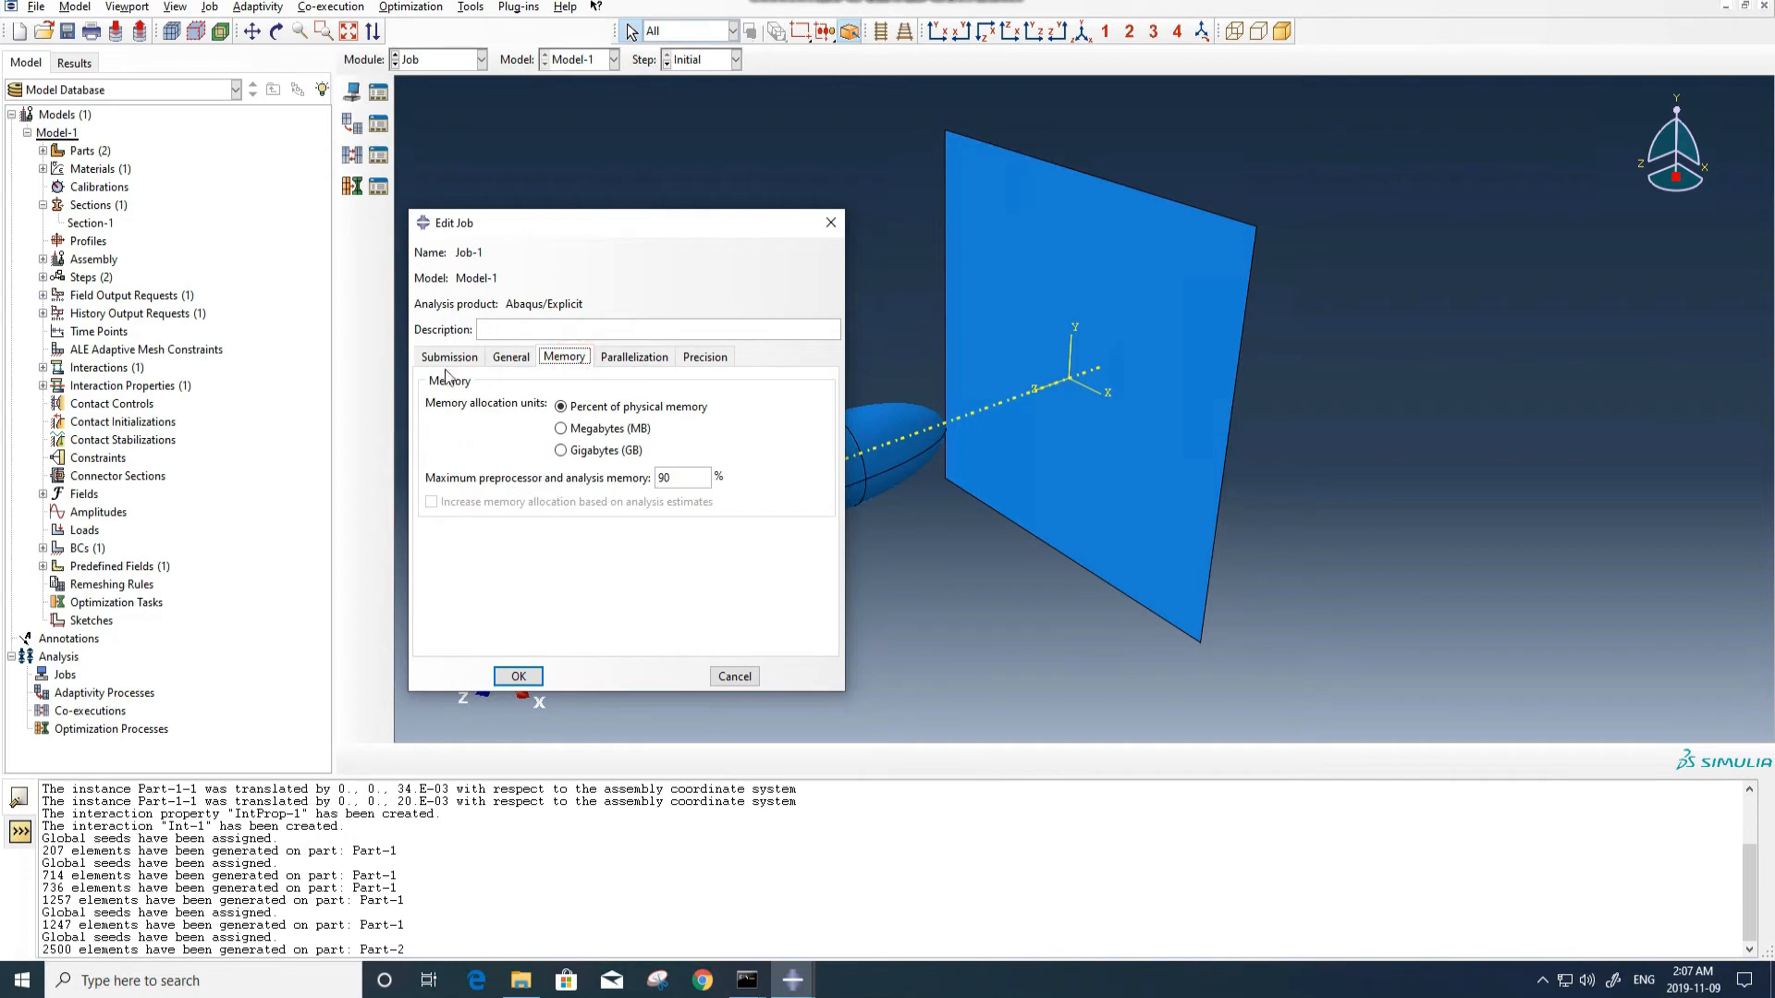
pyautogui.click(448, 356)
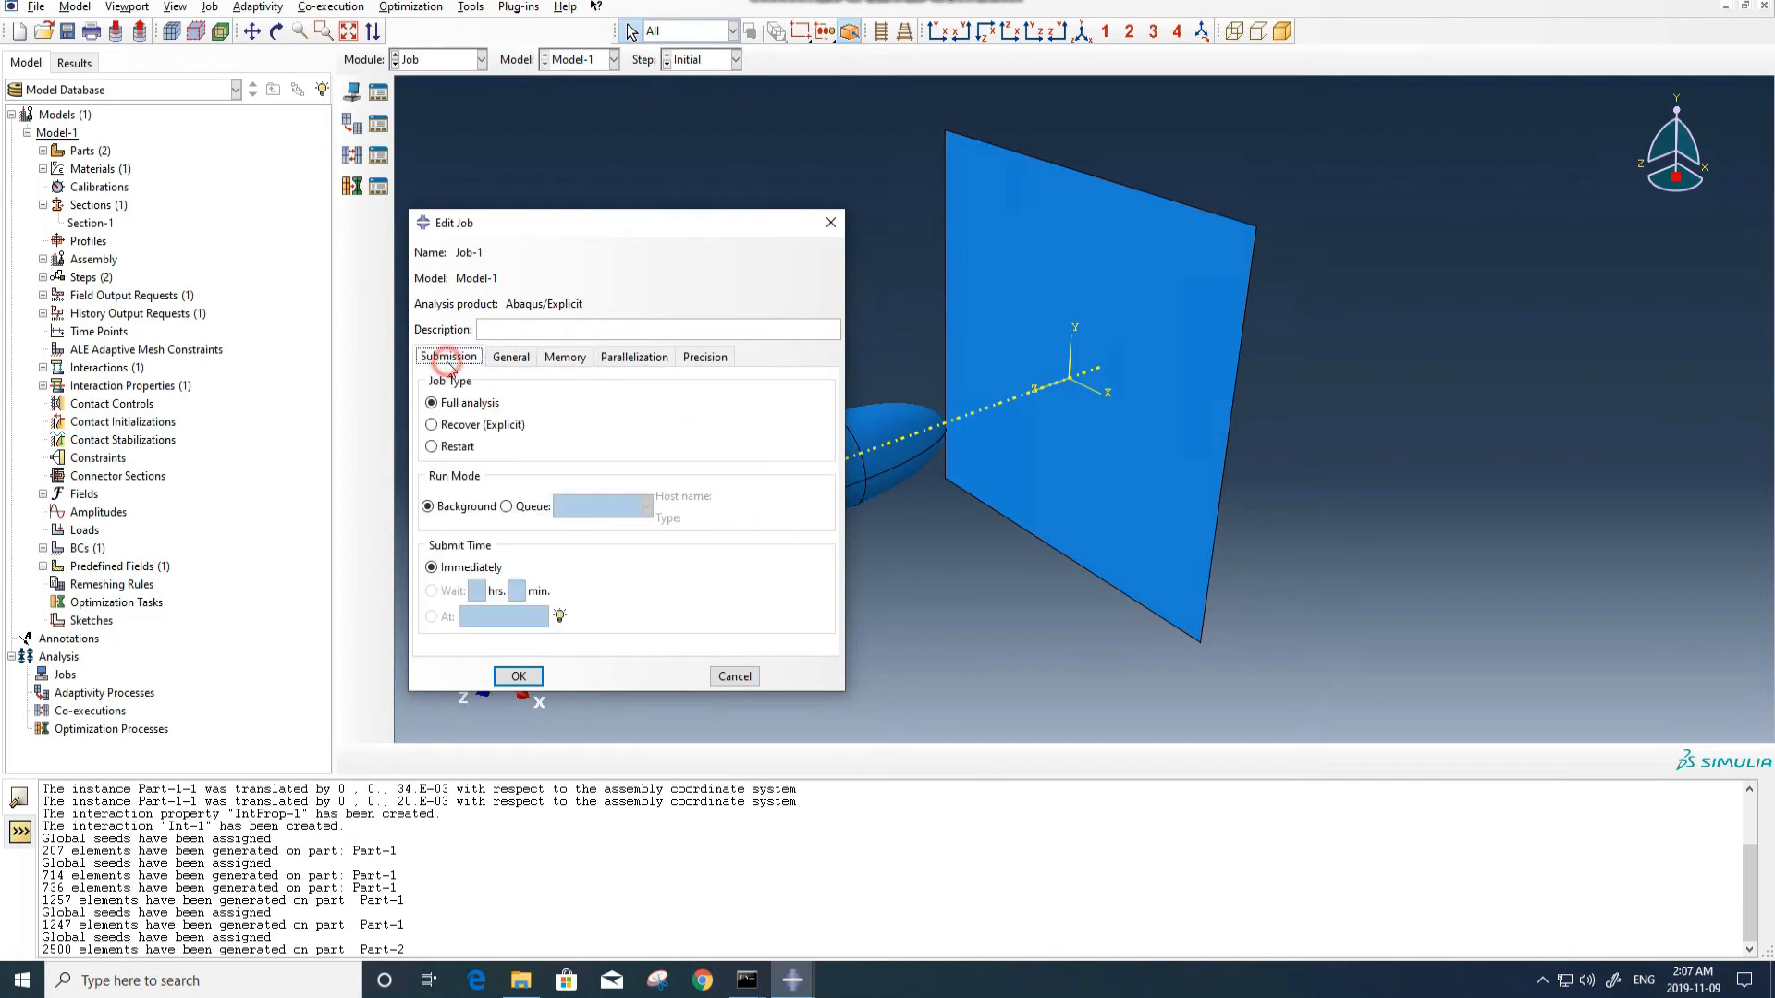
pyautogui.click(518, 676)
pyautogui.click(919, 241)
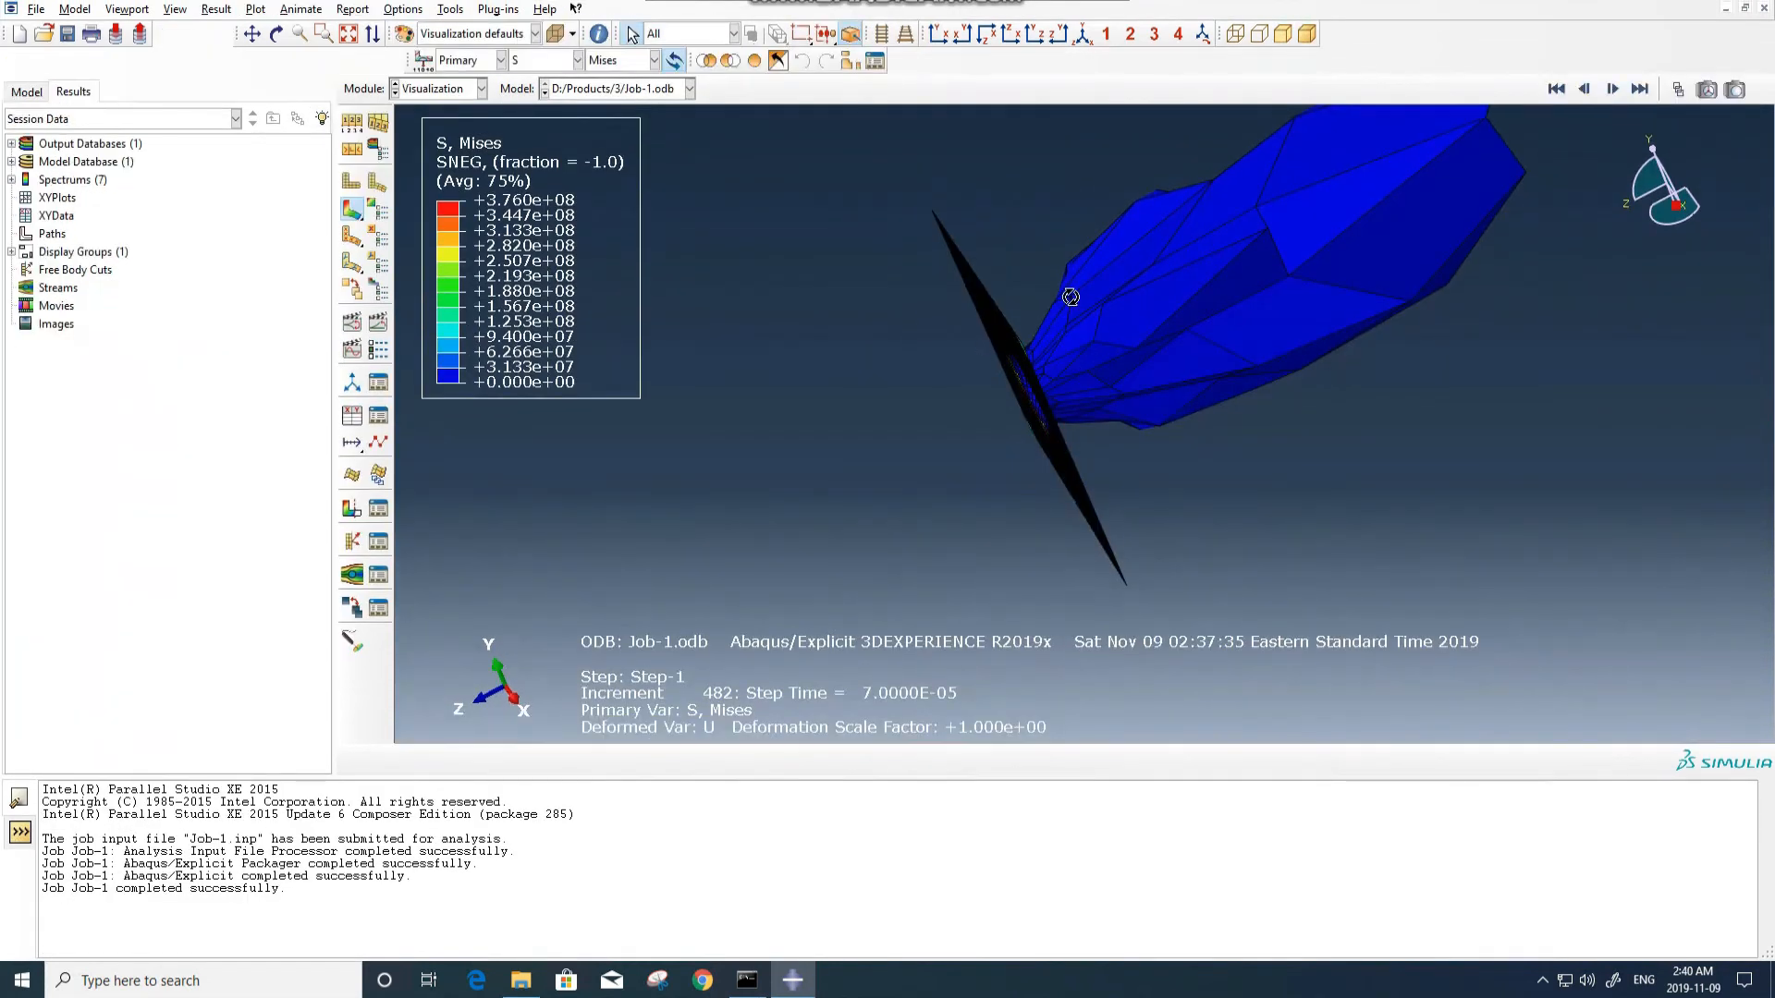
# Enable a status variable for the field output, list only variables at integration points, and choose PEEQ.
pyautogui.keyDown('ctrl'); pyautogui.keyDown('alt'); pyautogui.moveTo(1071, 297); pyautogui.dragTo(1007, 301); pyautogui.keyUp('alt'); pyautogui.keyUp('ctrl')
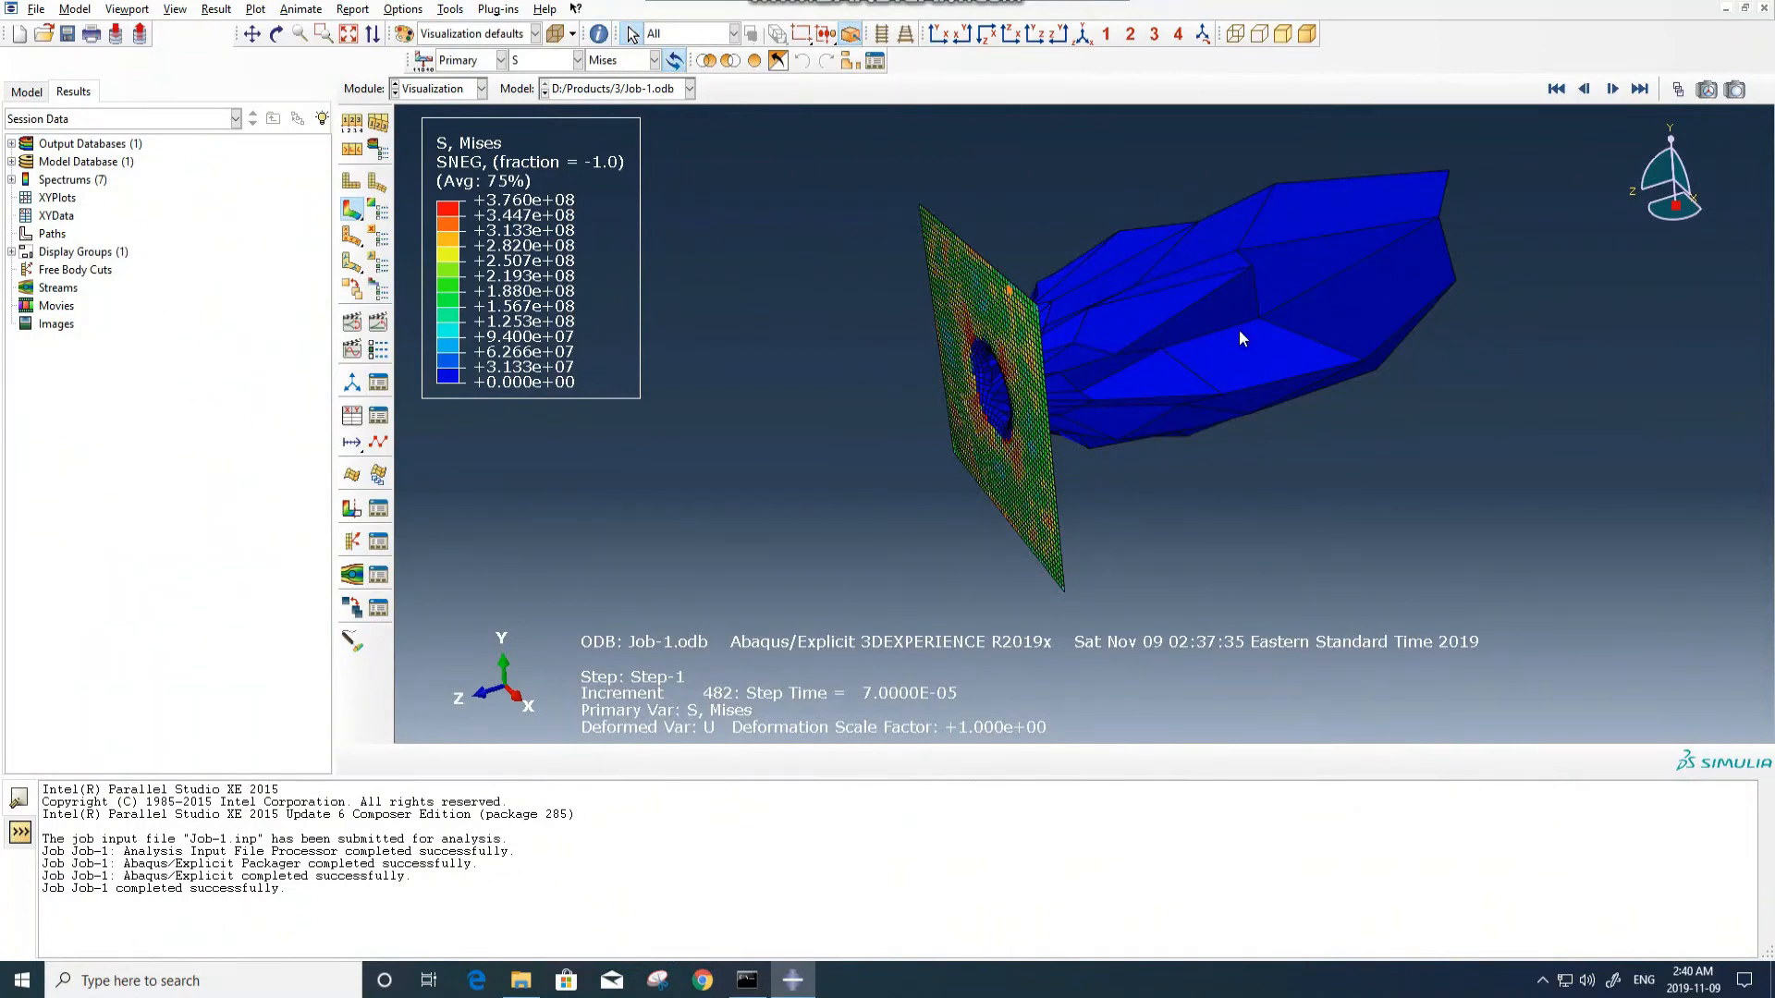
pyautogui.keyDown('ctrl'); pyautogui.keyDown('alt'); pyautogui.moveTo(1039, 543); pyautogui.dragTo(1200, 304); pyautogui.keyUp('alt'); pyautogui.keyUp('ctrl')
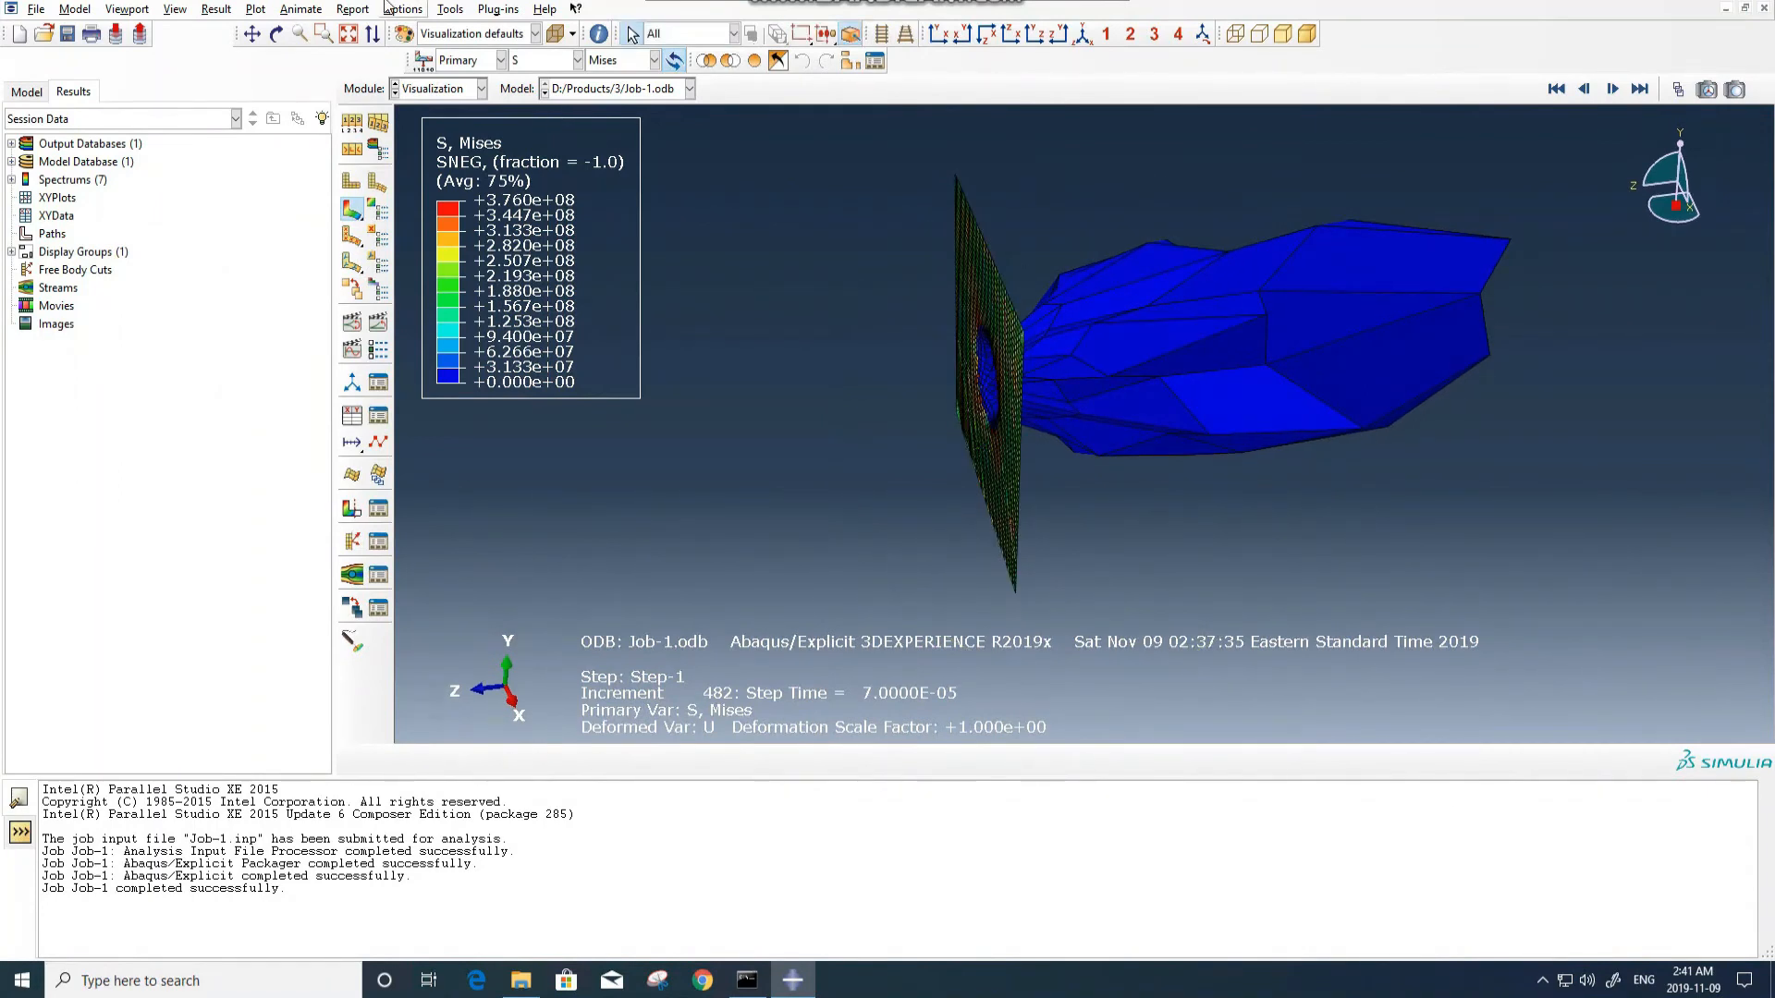
pyautogui.click(213, 9)
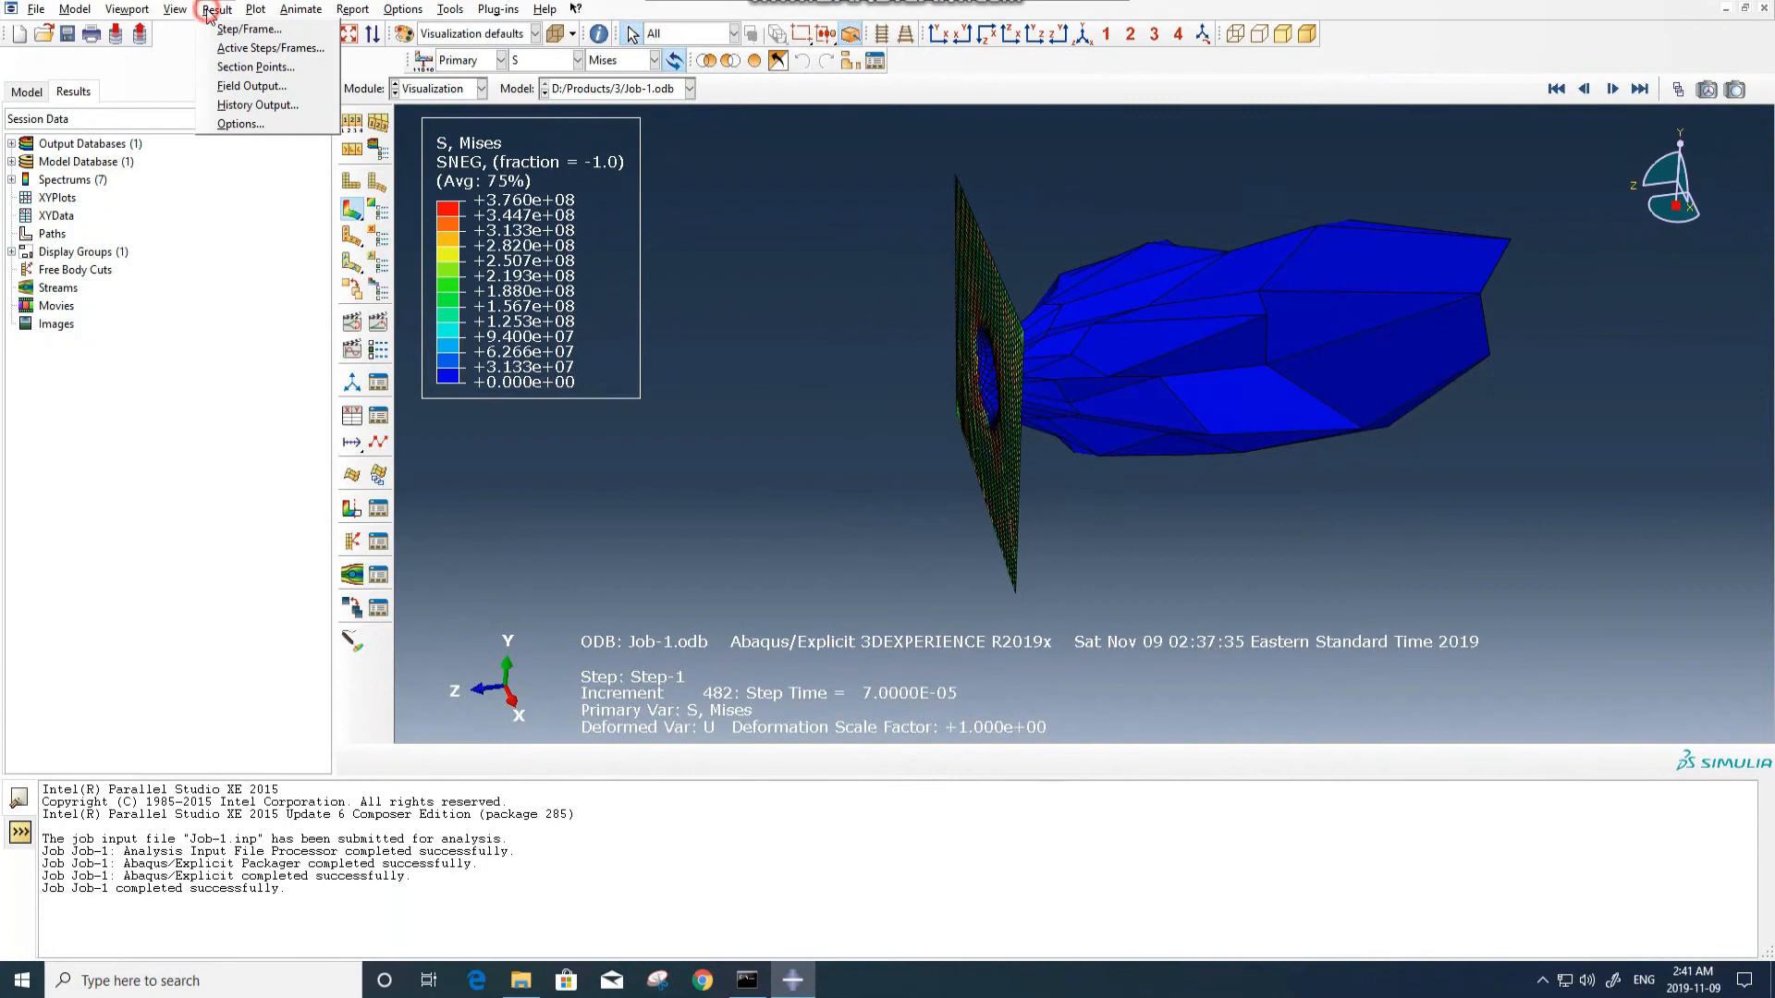
pyautogui.click(242, 88)
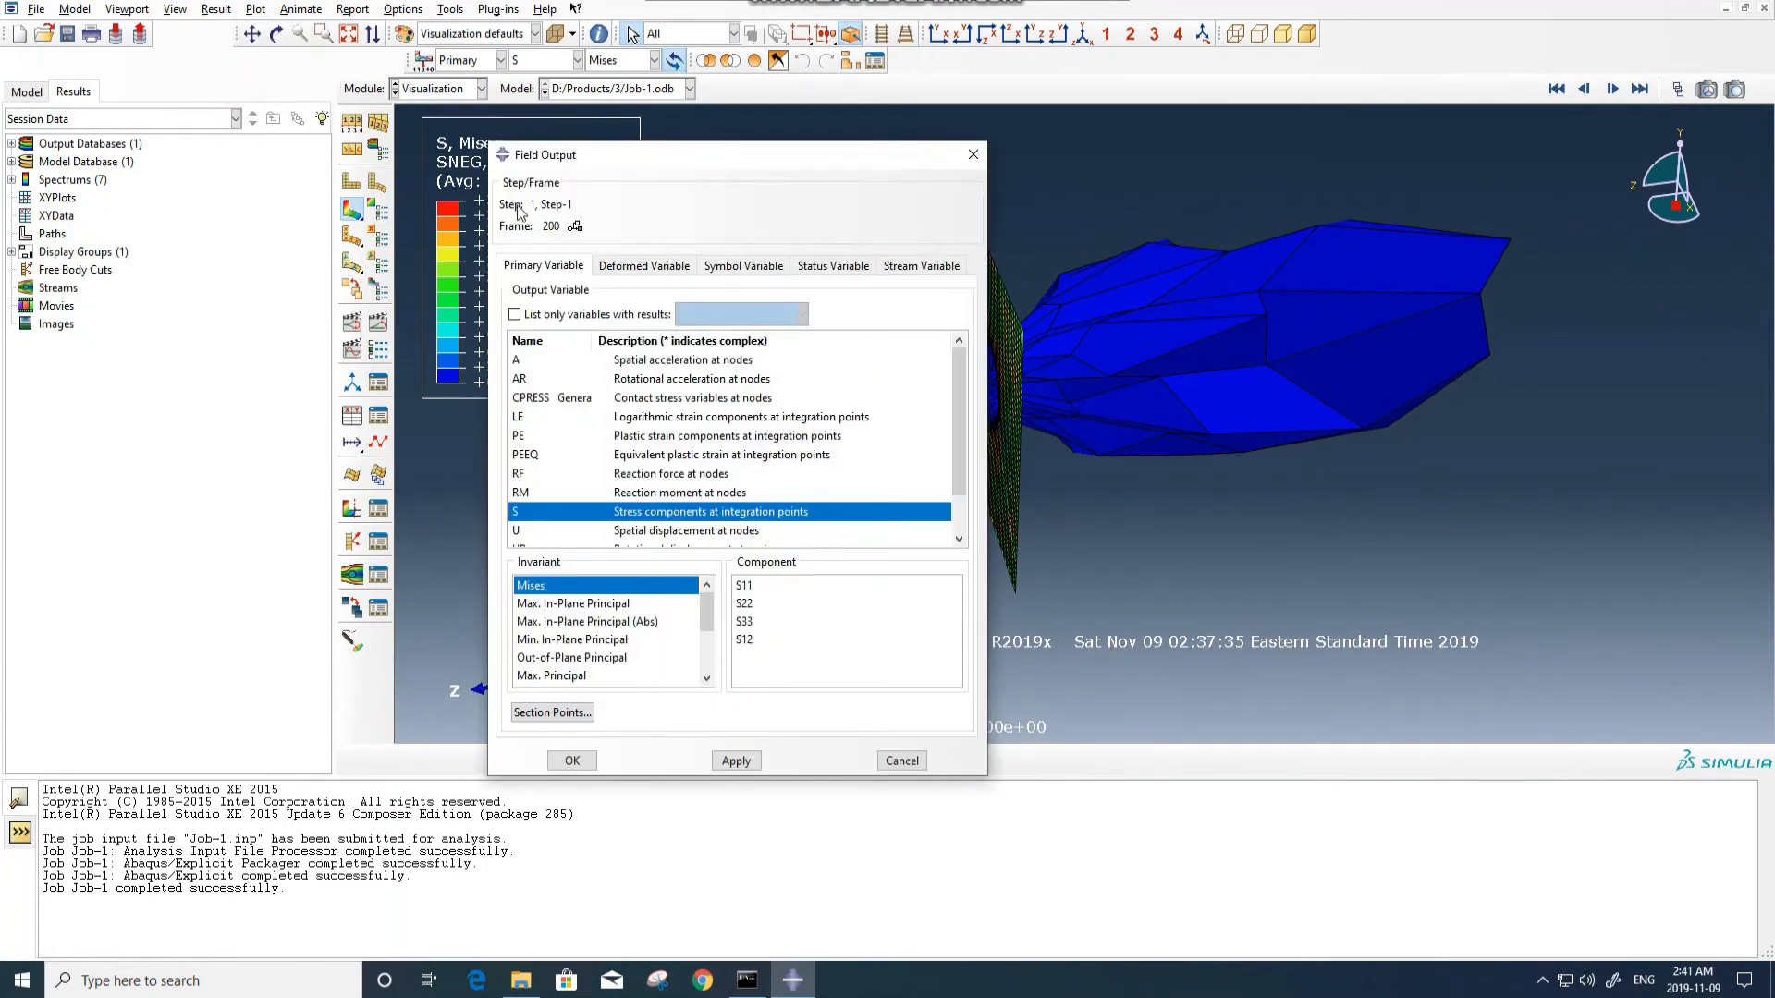
pyautogui.click(833, 266)
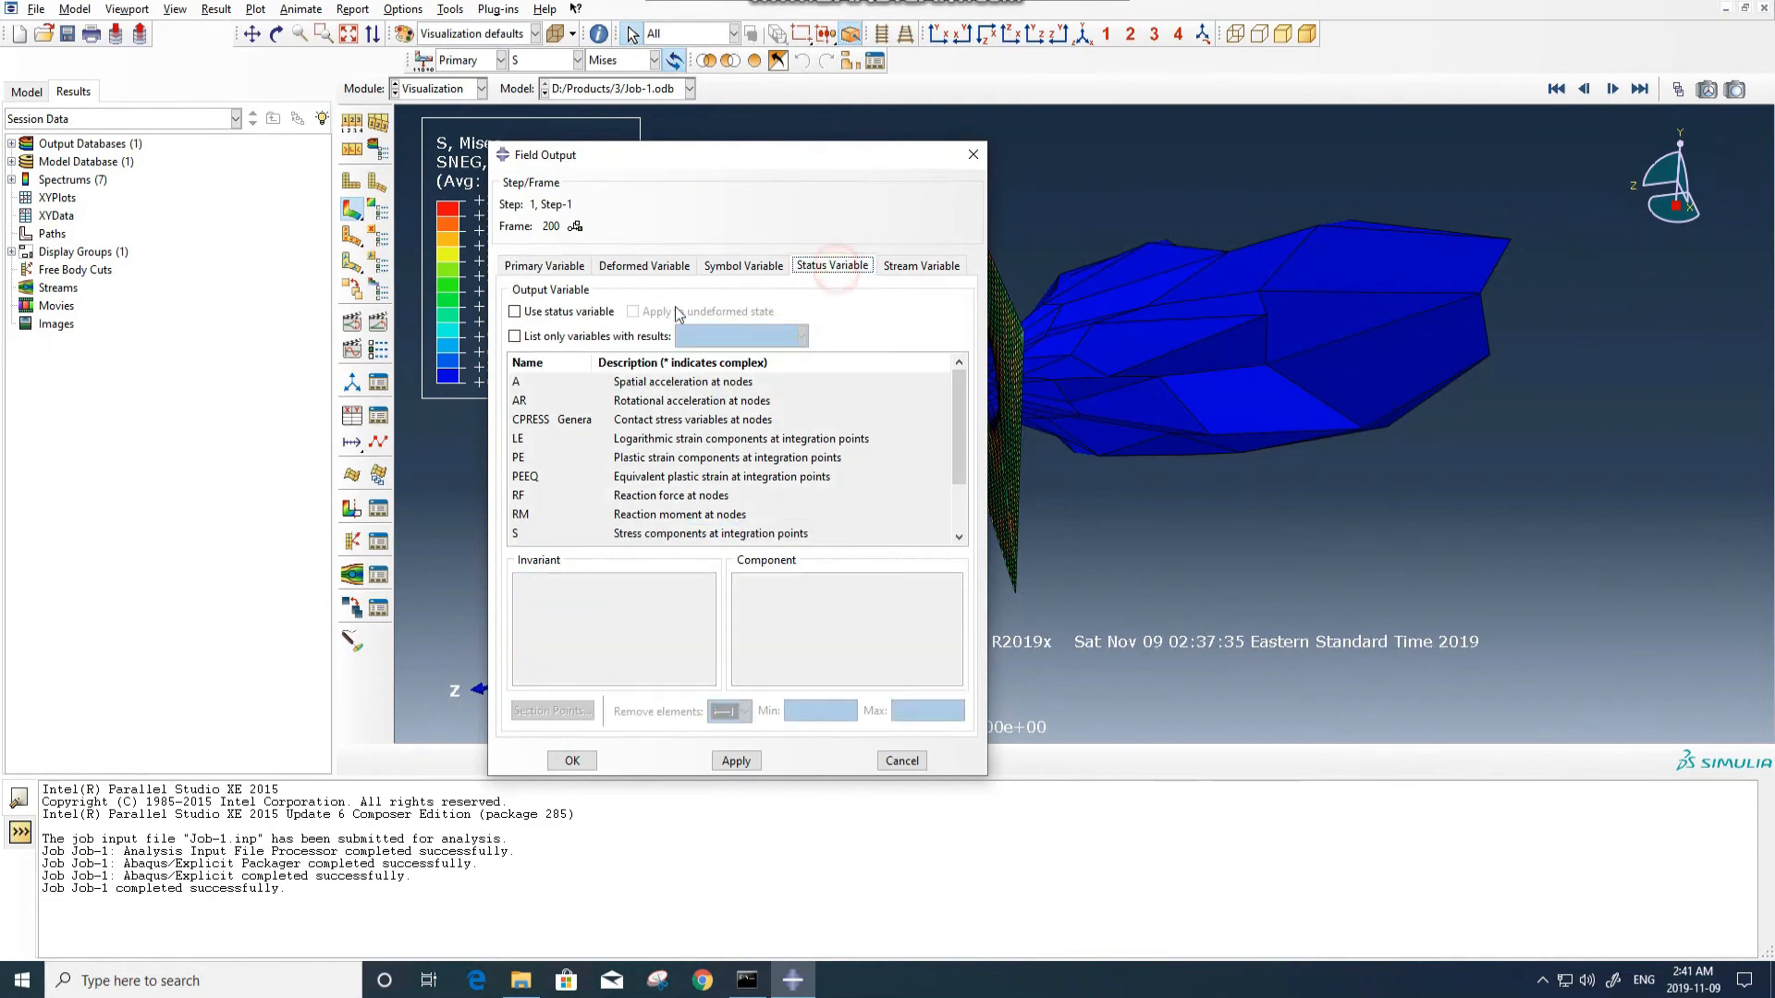
pyautogui.click(542, 314)
pyautogui.click(526, 336)
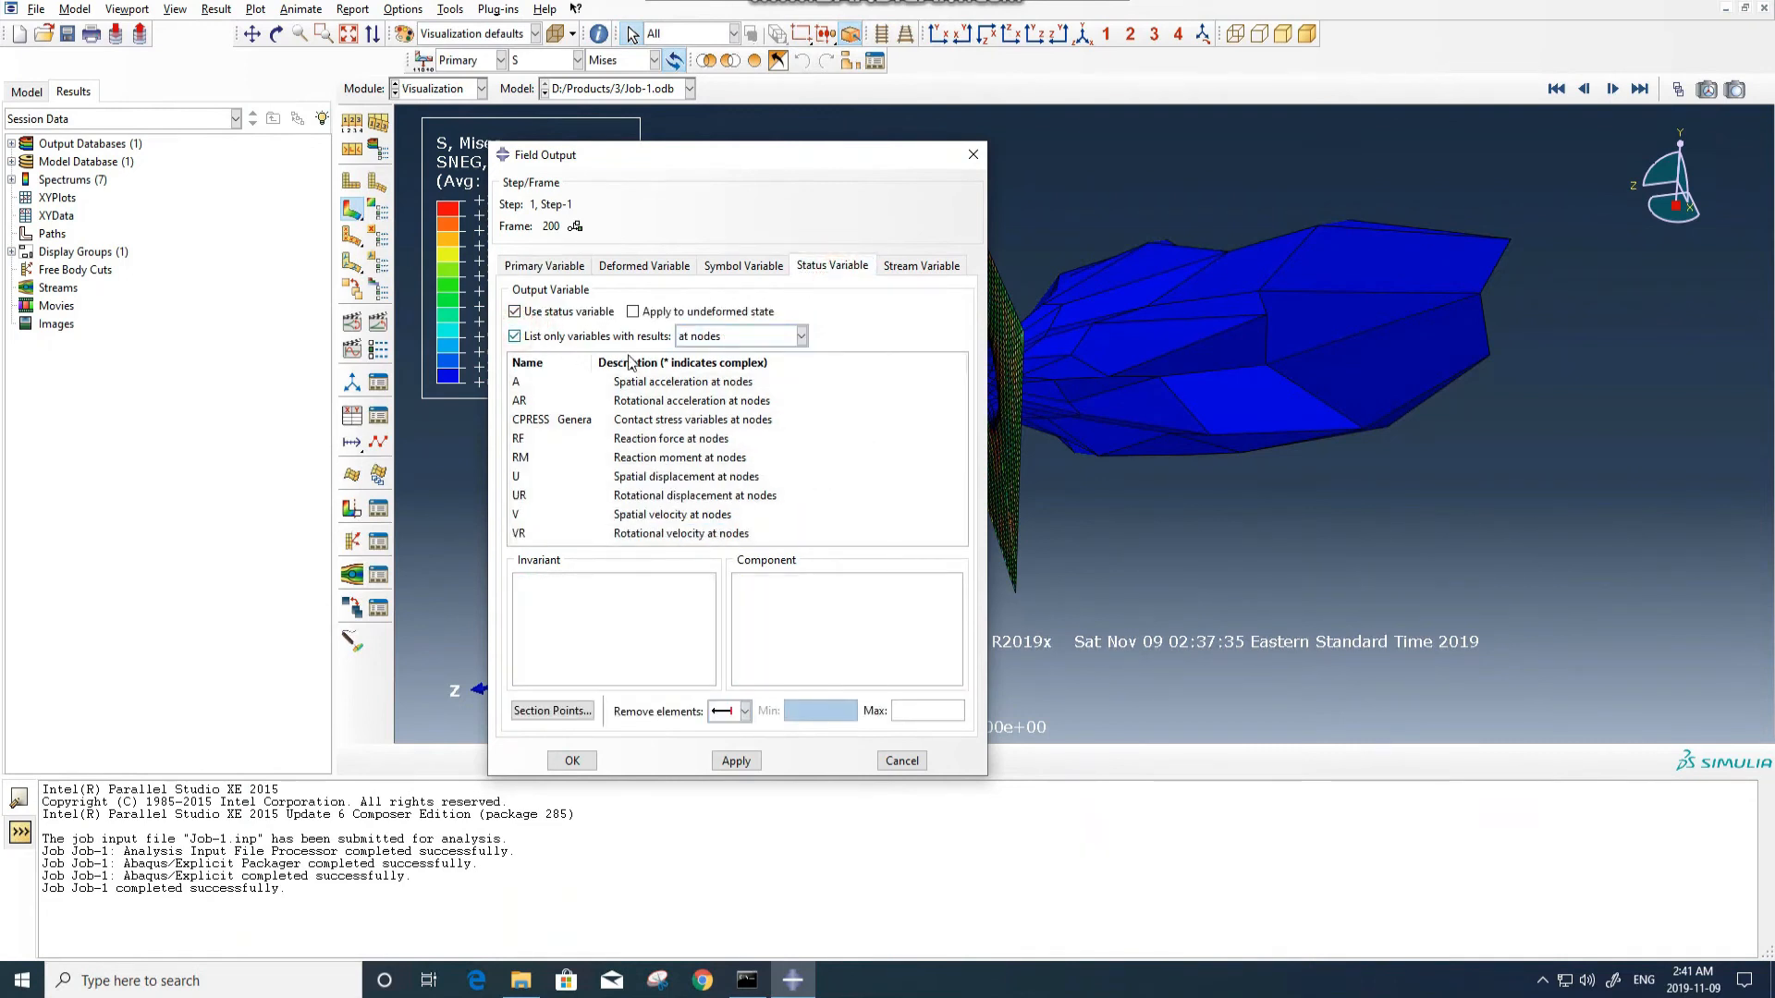
pyautogui.click(737, 339)
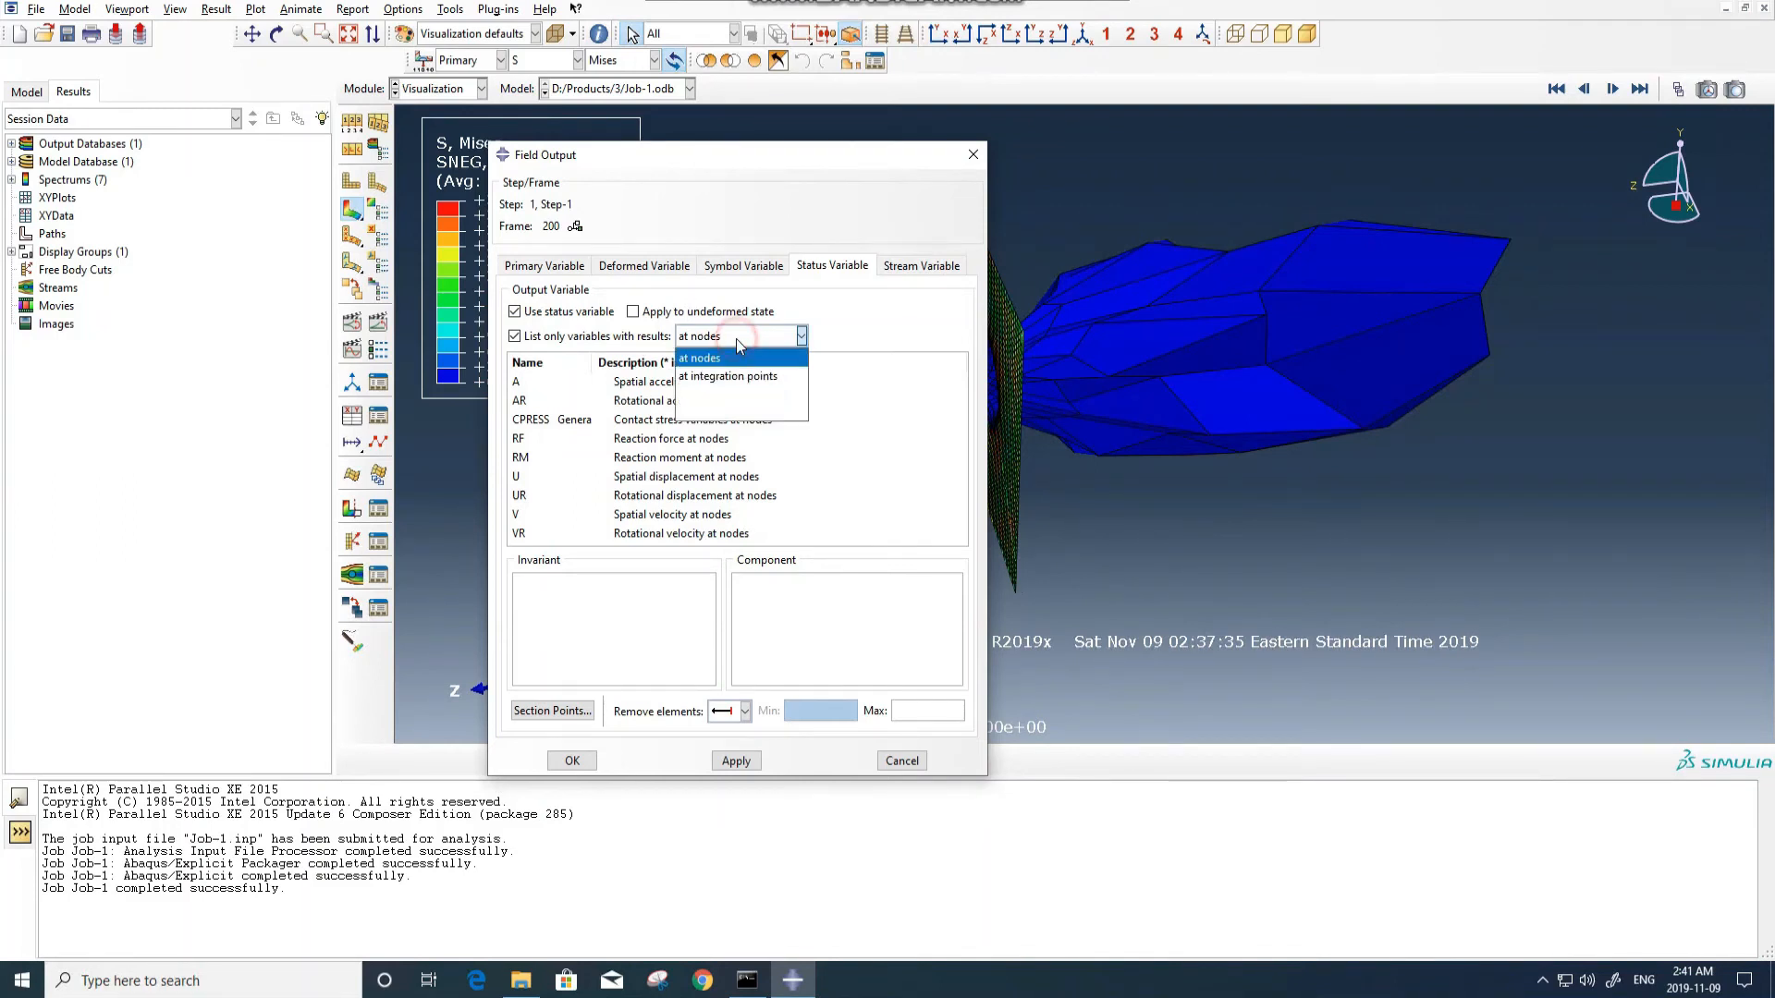
pyautogui.click(709, 378)
pyautogui.click(518, 420)
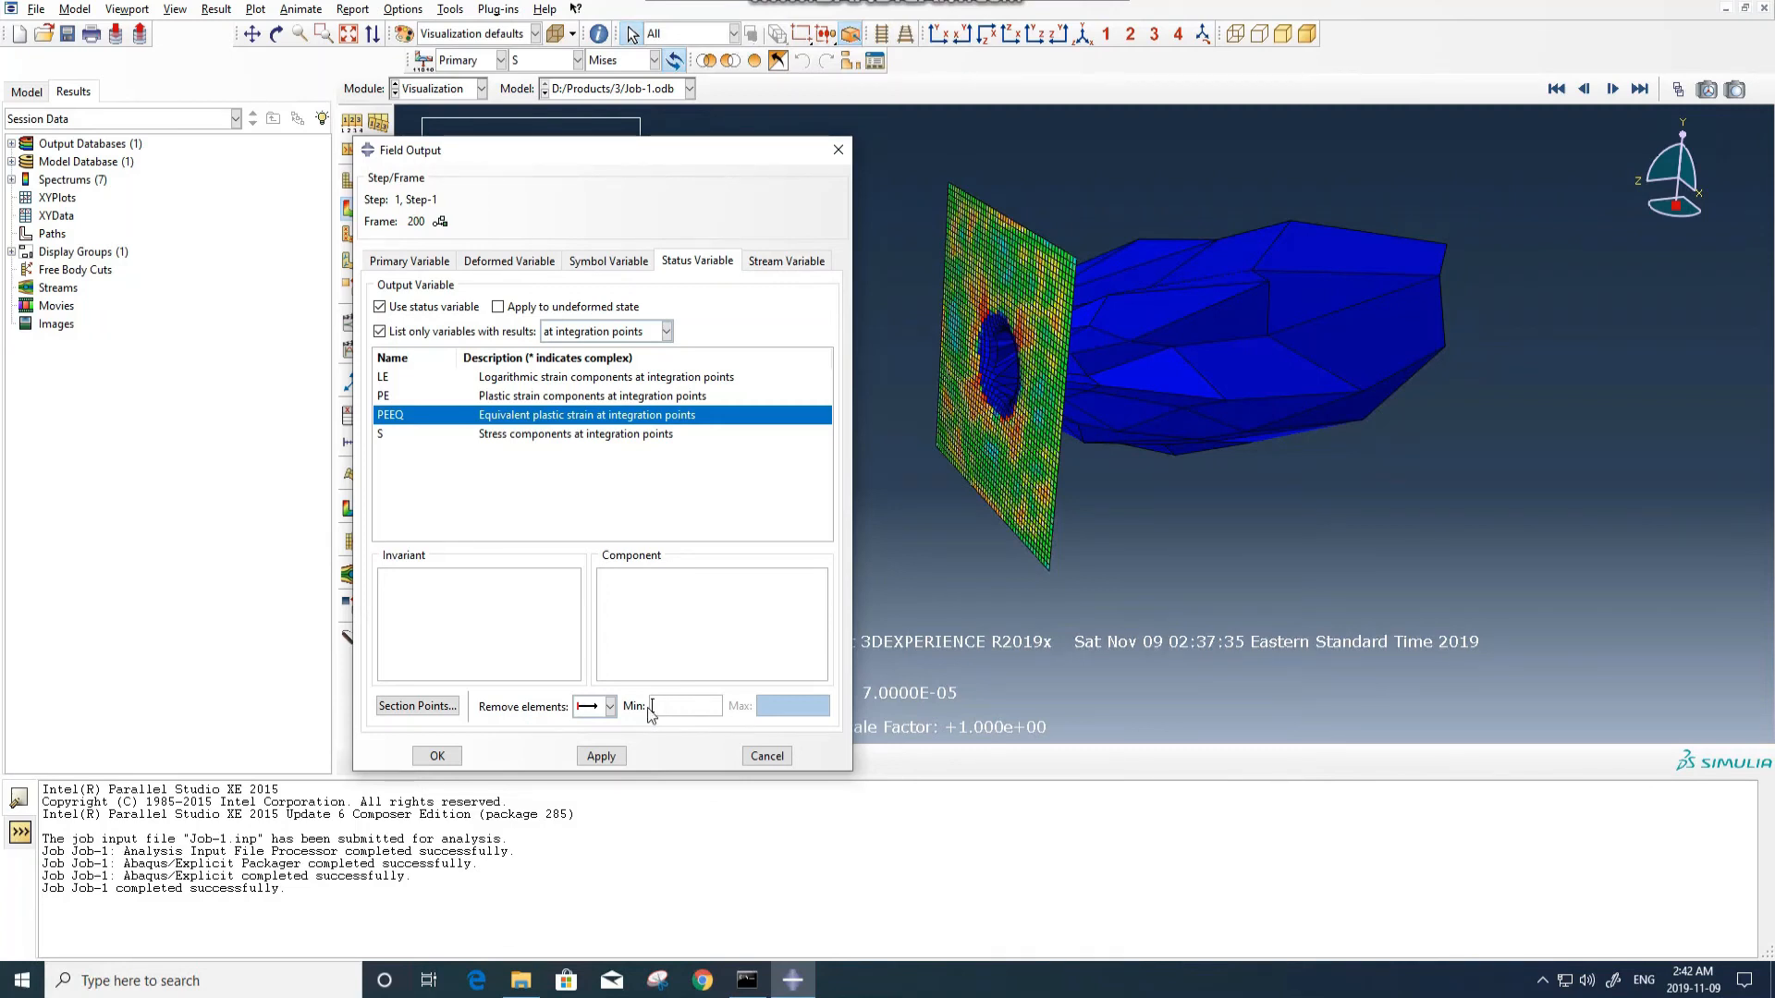
# Set the minimum PEEQ limit for removing elements to 0.25 and apply it to the plot.
pyautogui.write('0.25')
pyautogui.click(606, 756)
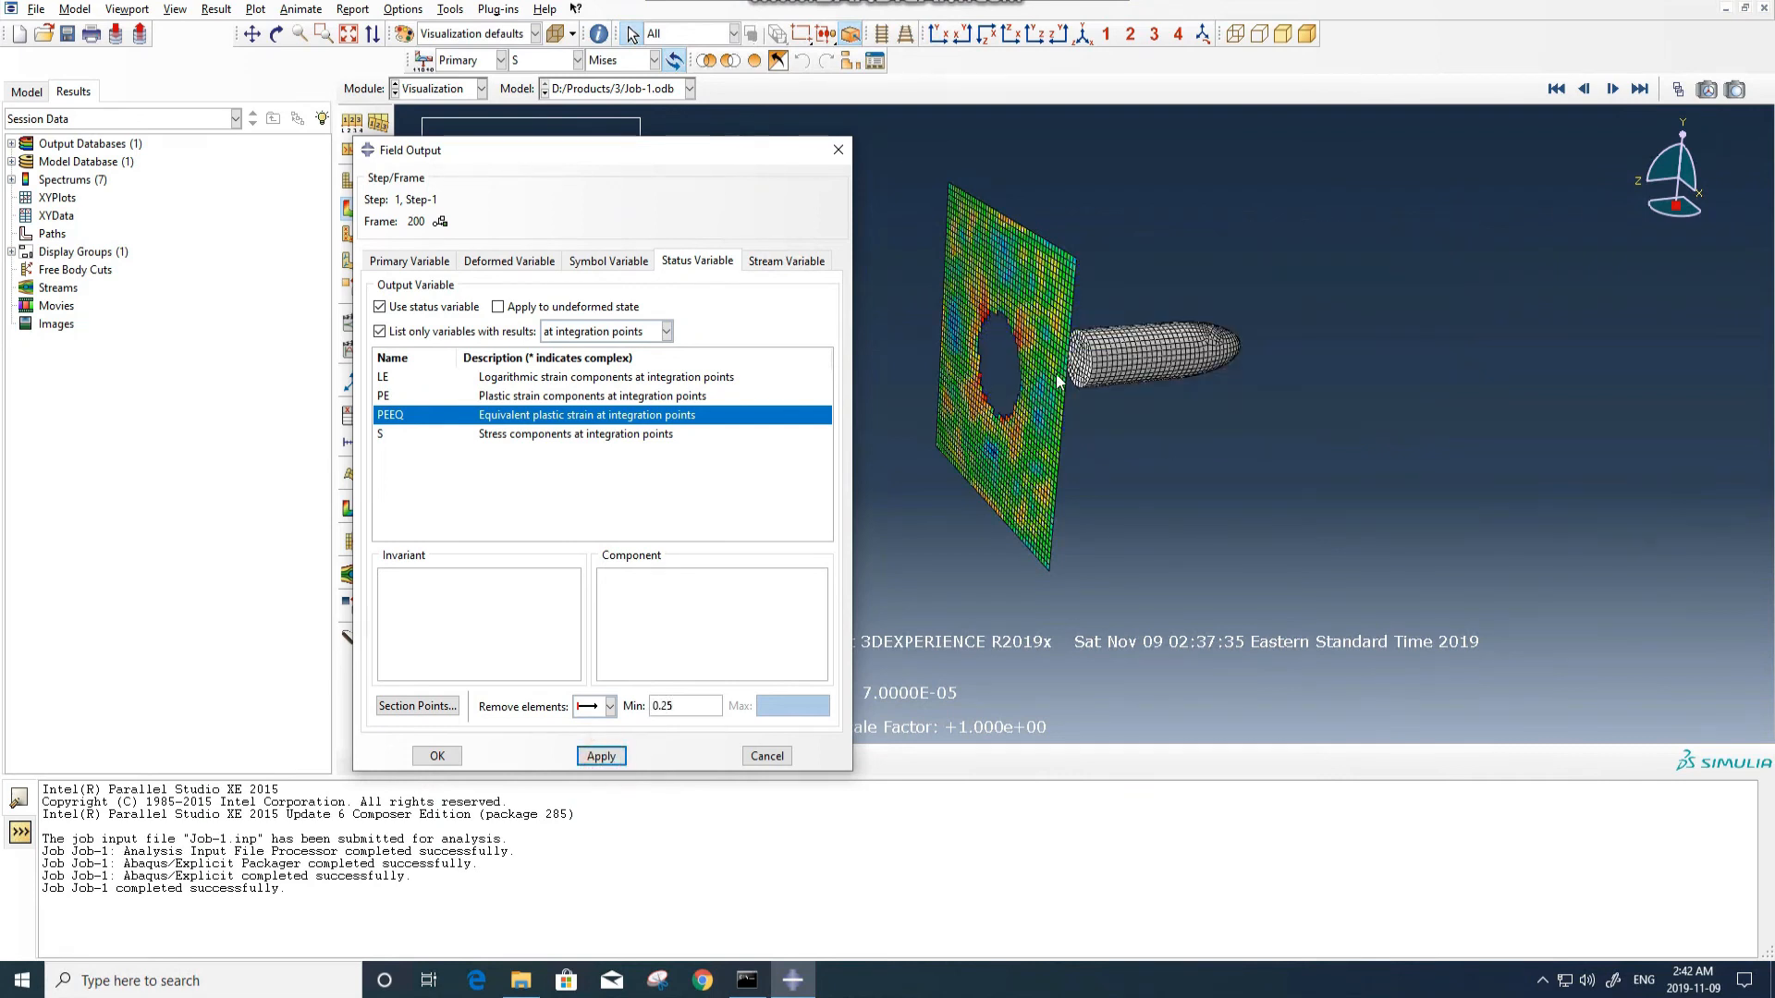
pyautogui.click(837, 149)
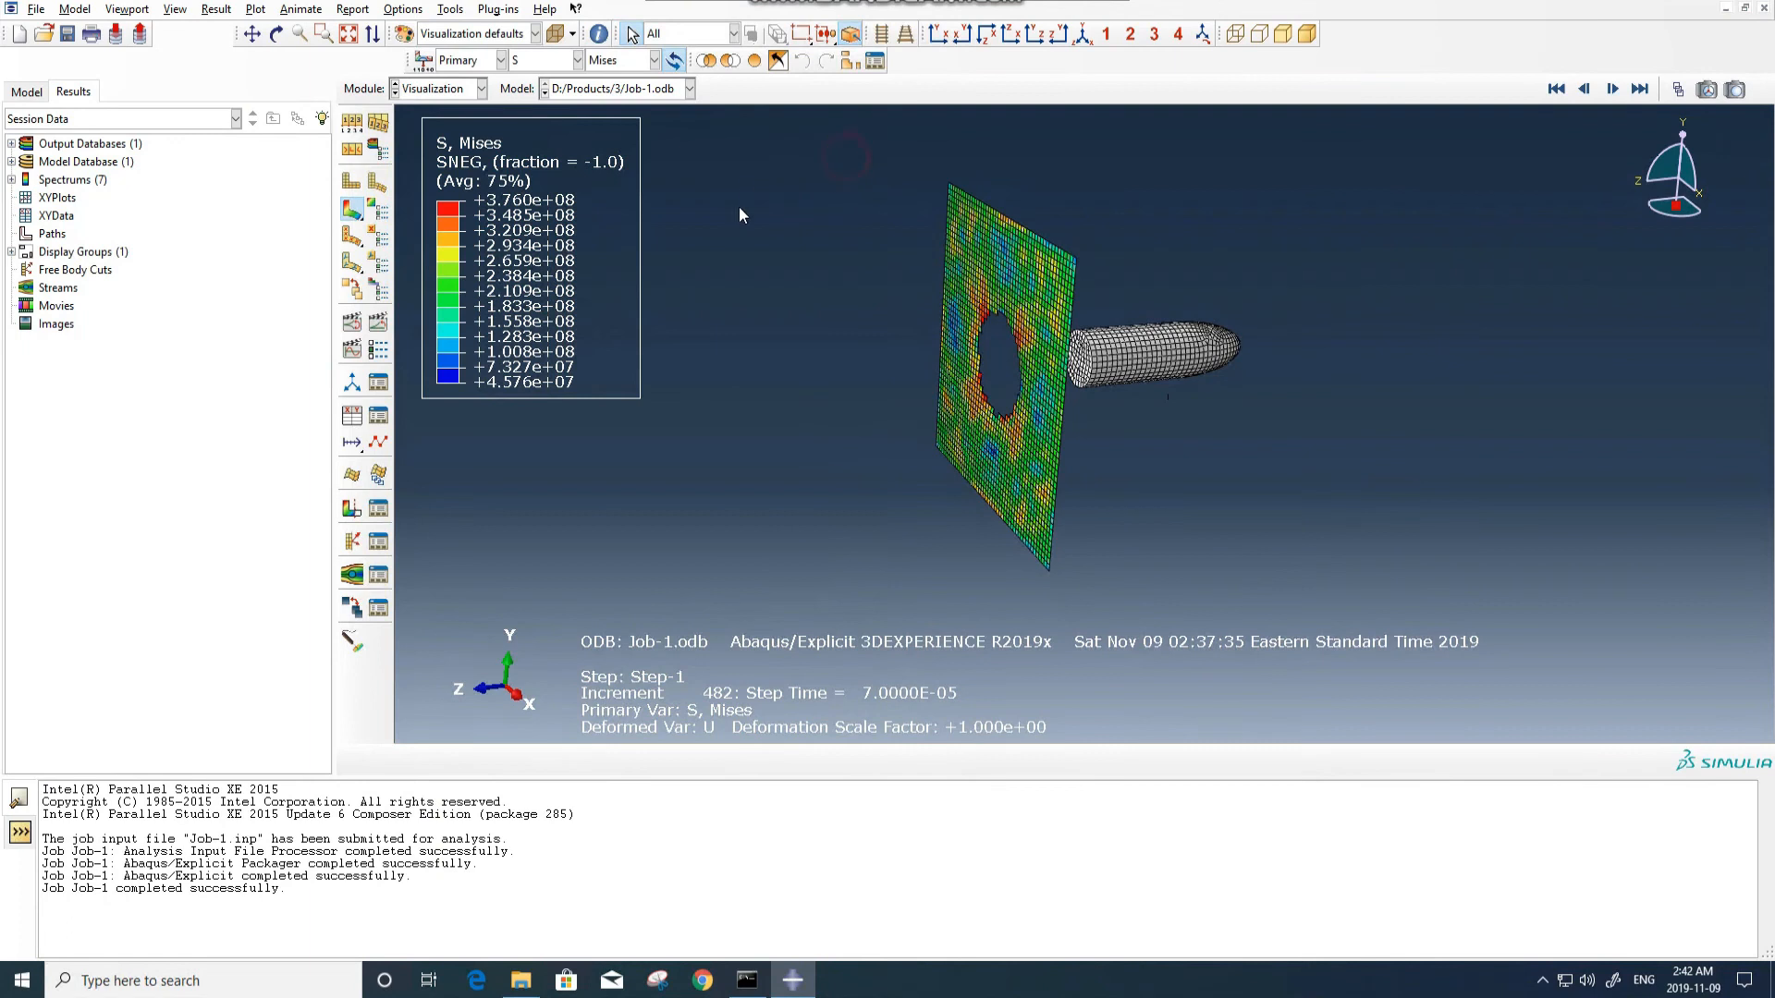
# Play the time-history animation of the Mises stress contour and inspect the projectile perforating the plate.
pyautogui.keyDown('ctrl'); pyautogui.keyDown('alt'); pyautogui.moveTo(1083, 319); pyautogui.dragTo(1149, 388); pyautogui.keyUp('alt'); pyautogui.keyUp('ctrl')
pyautogui.click(378, 323)
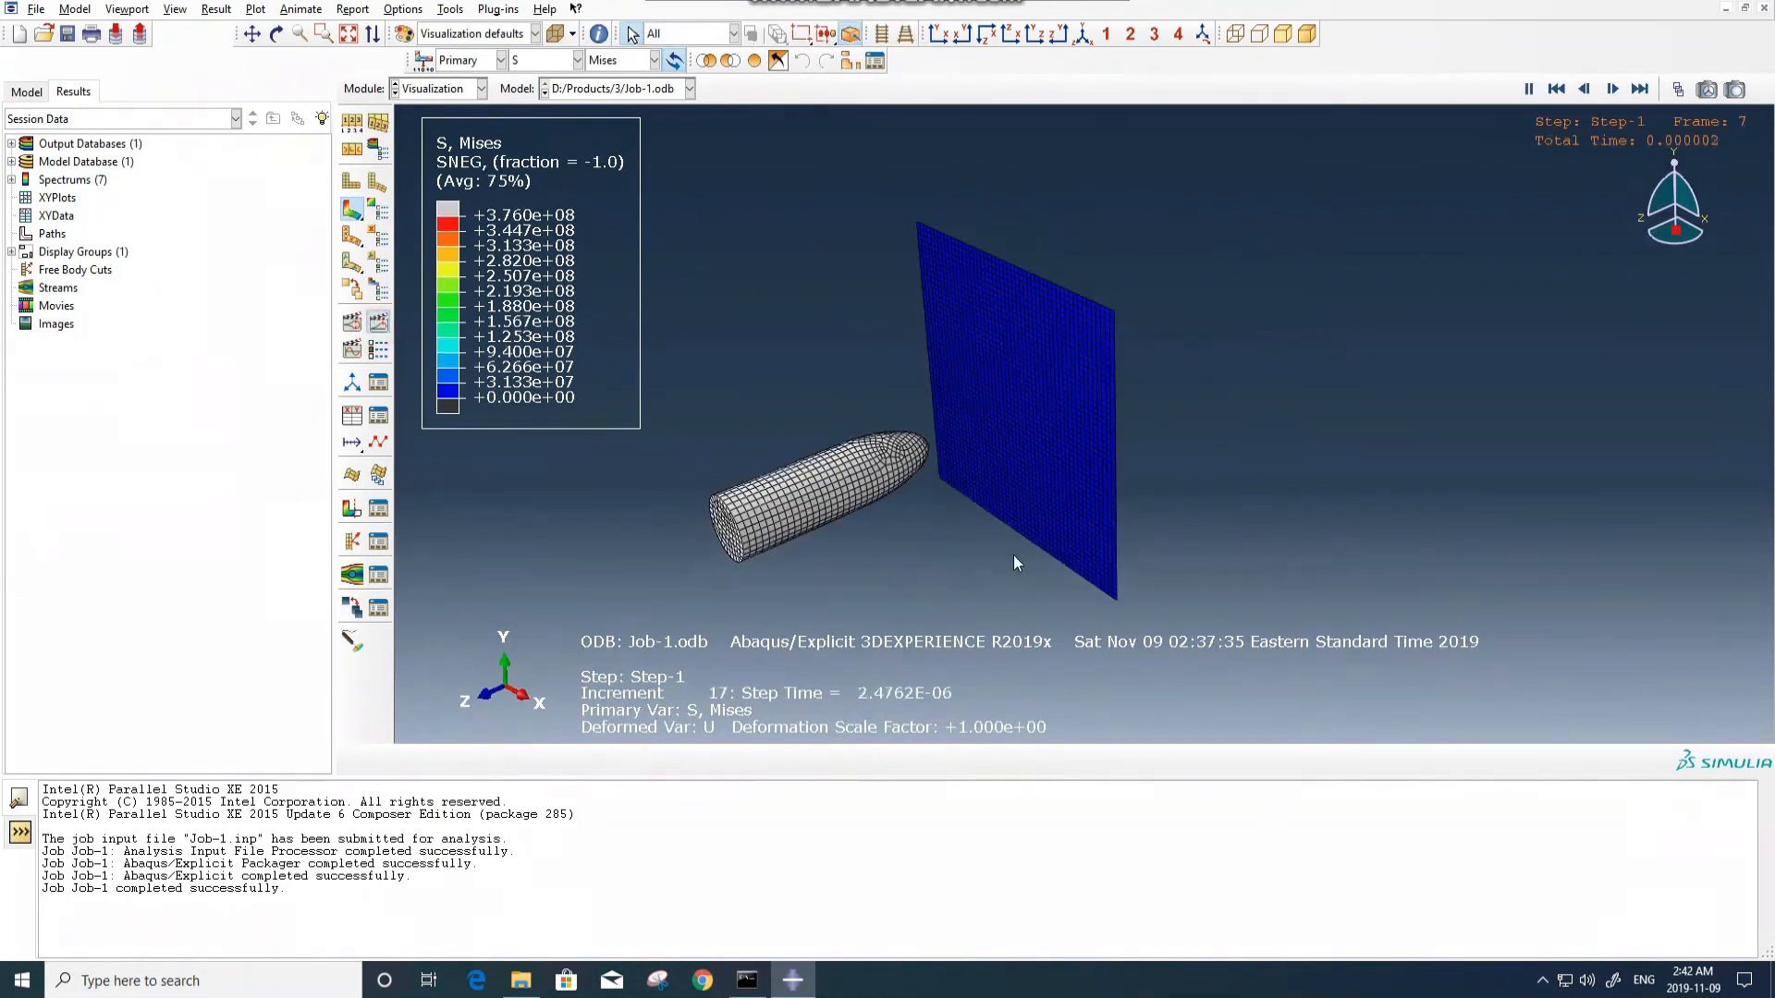
pyautogui.keyDown('ctrl'); pyautogui.keyDown('alt'); pyautogui.moveTo(917, 588); pyautogui.dragTo(1096, 320); pyautogui.keyUp('alt'); pyautogui.keyUp('ctrl')
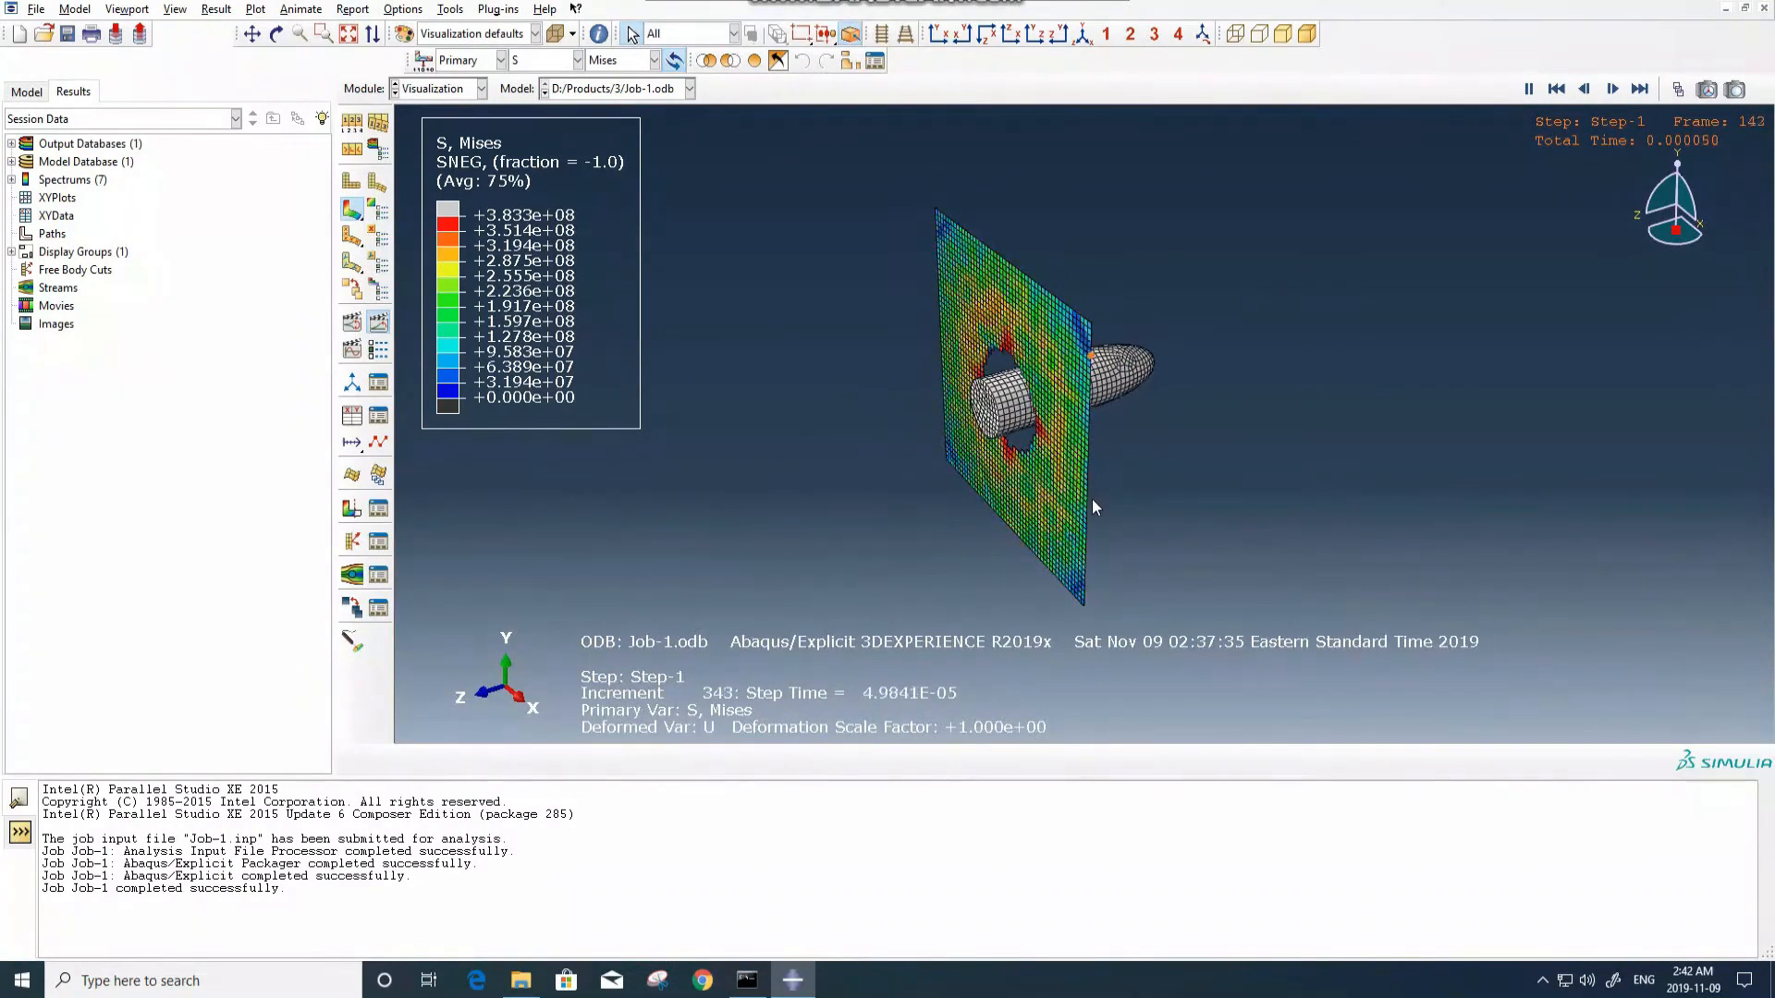
# Switch the animated contour to PEEQ and inspect the strain around the projectile's hole in the plate.
pyautogui.click(548, 63)
pyautogui.click(526, 172)
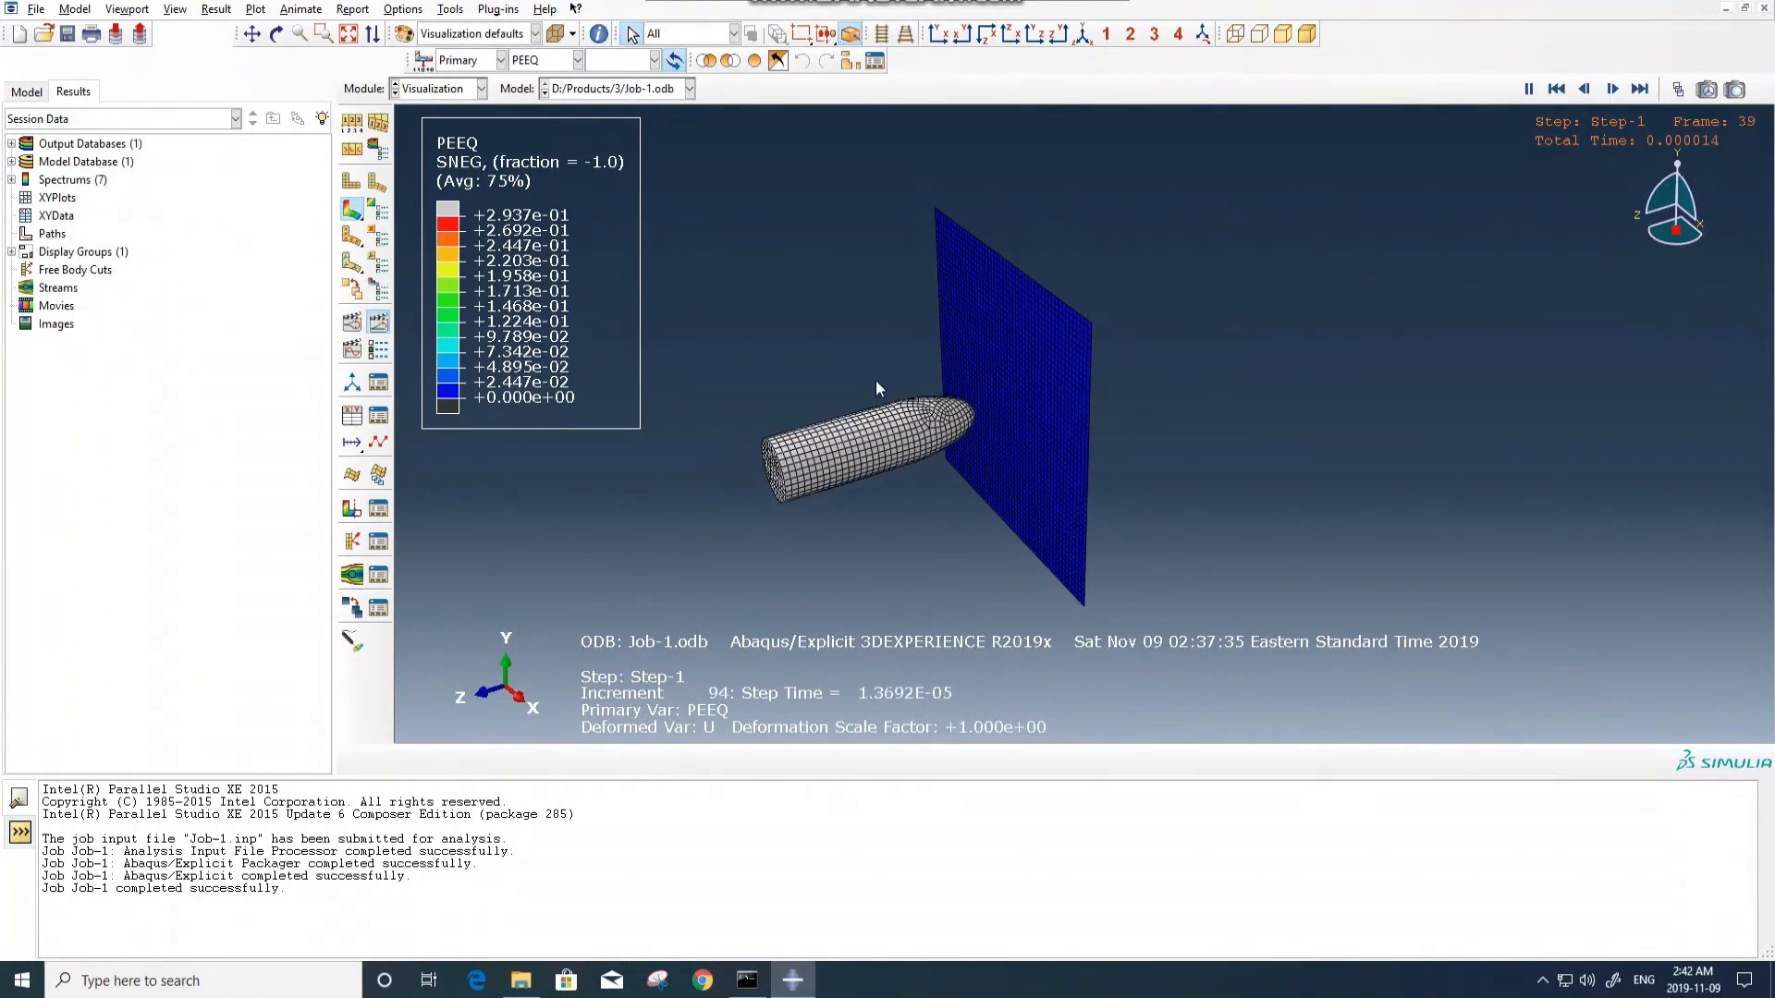
pyautogui.scroll(5, 999, 416)
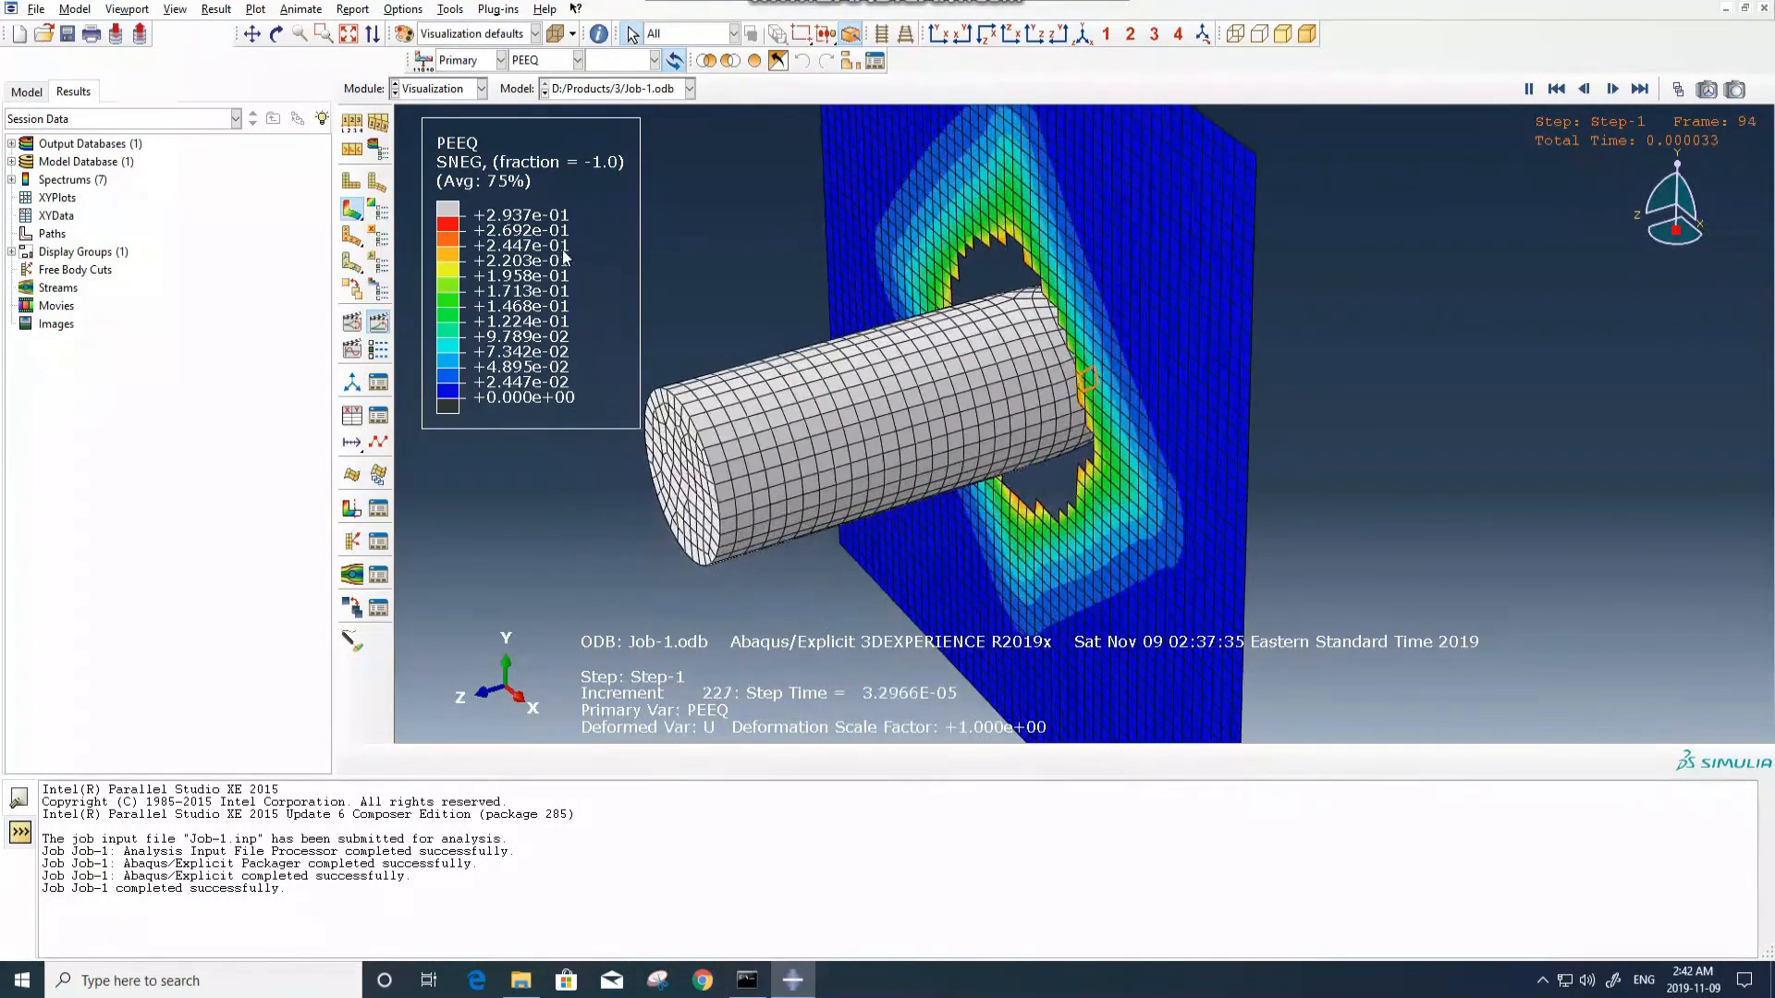
# Set the maximum limit of the PEEQ contour plot to 0.25.
pyautogui.click(401, 11)
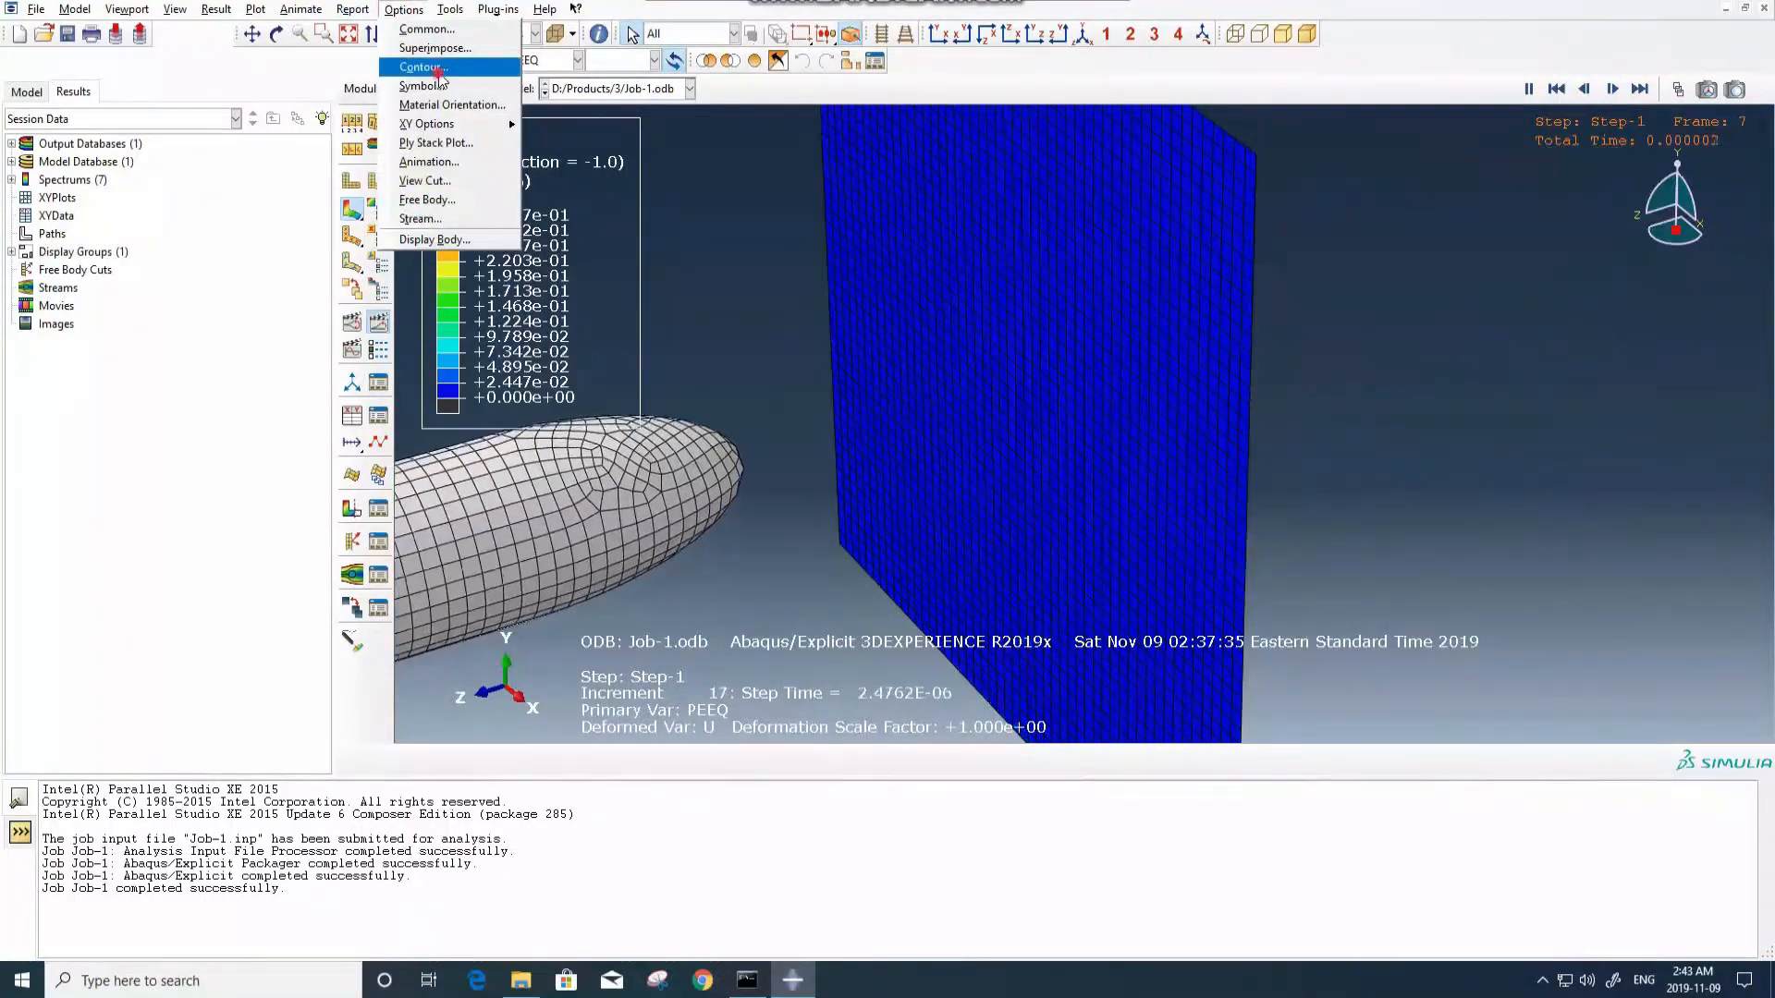
pyautogui.click(435, 63)
pyautogui.click(110, 289)
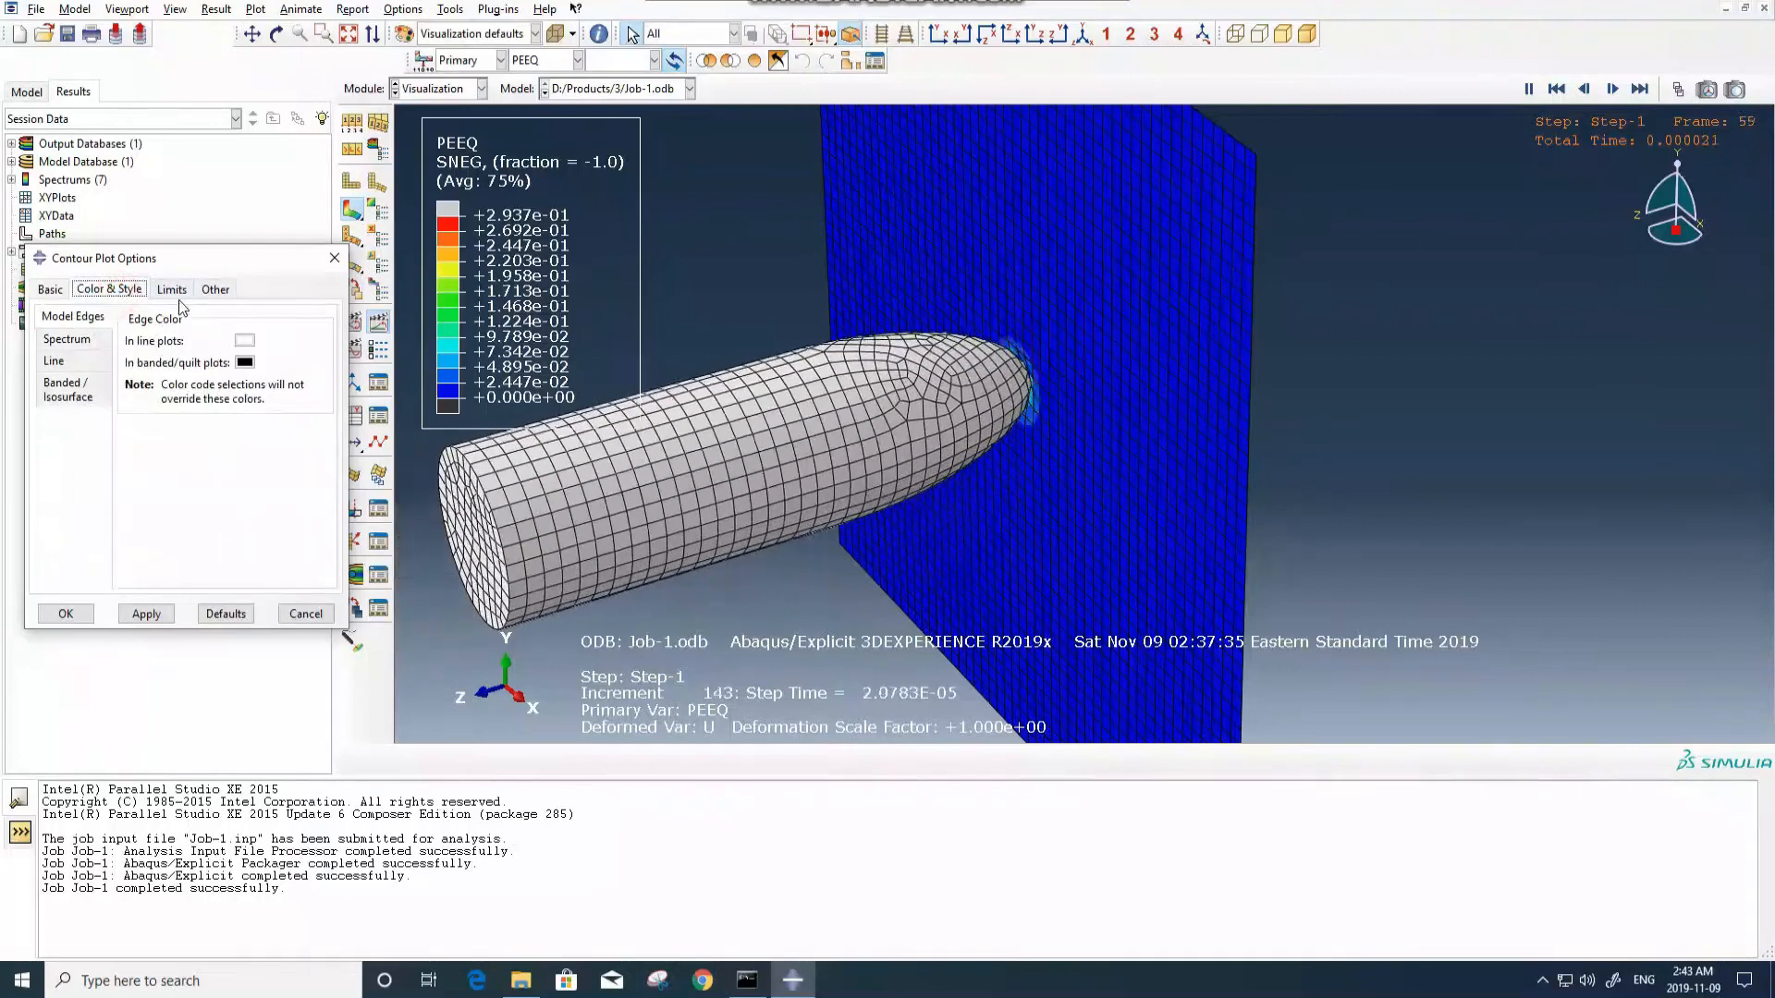
pyautogui.click(172, 289)
pyautogui.click(104, 386)
pyautogui.write('0.25')
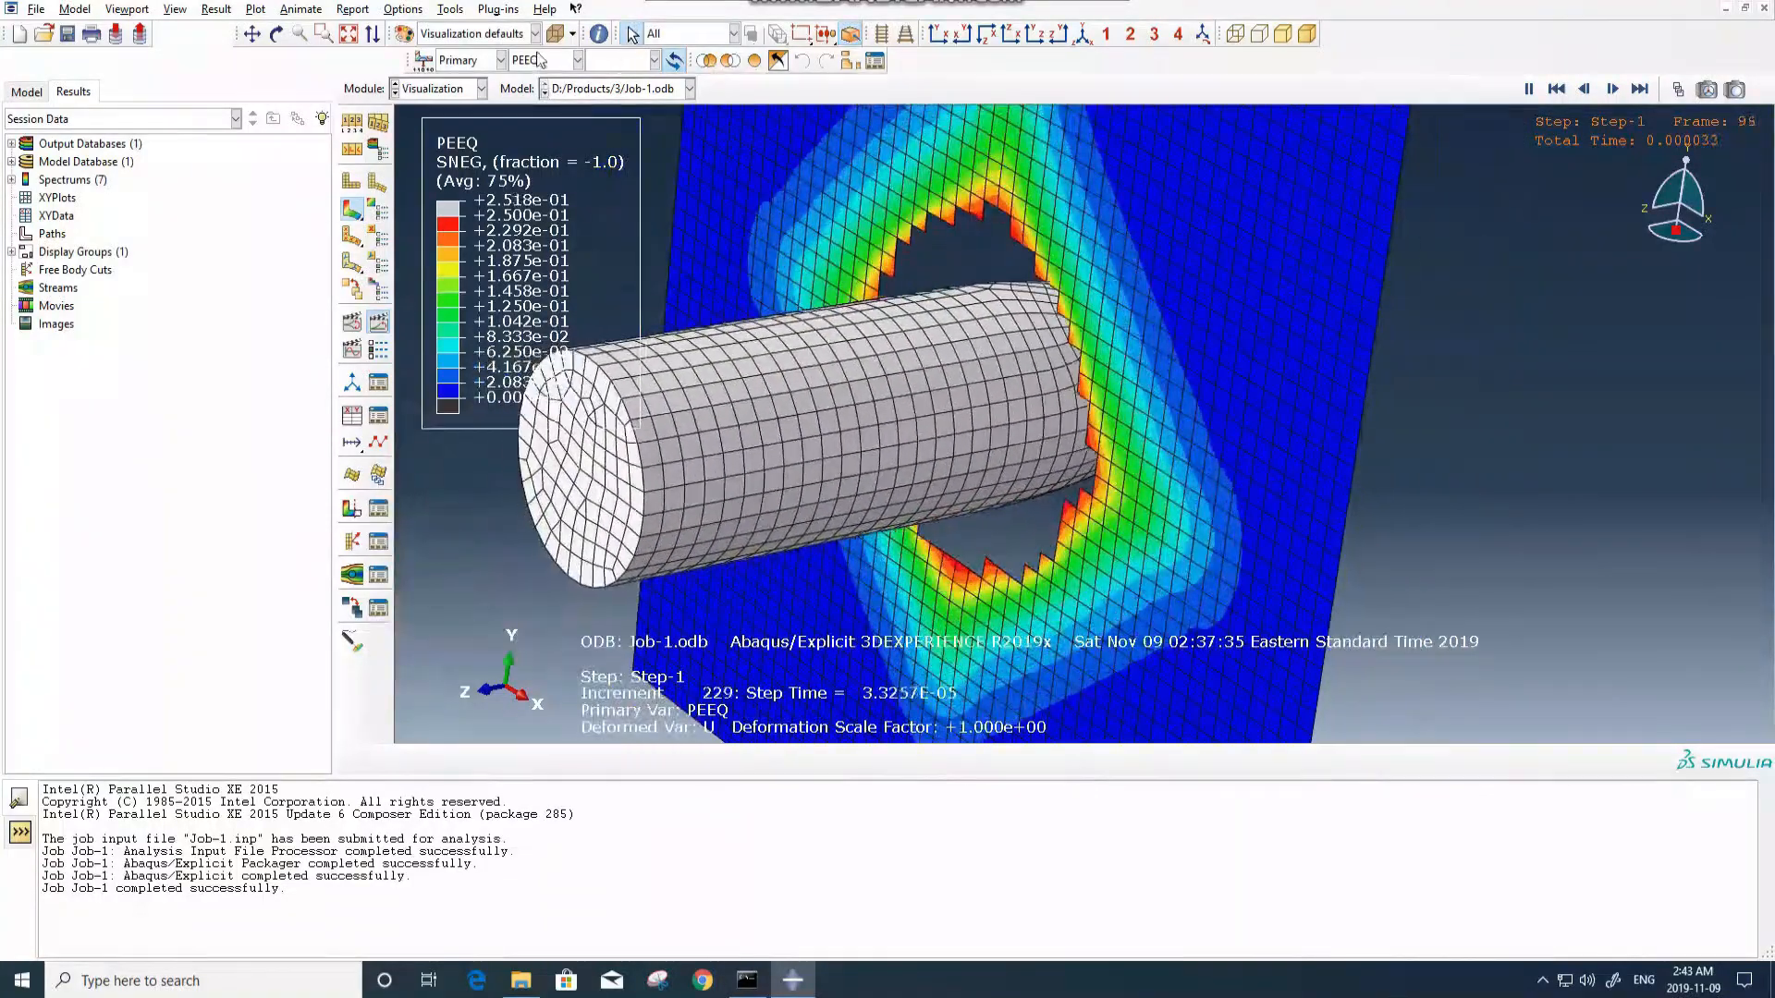
# Display the Mises stress contour, followed by the velocity magnitude contour, on the animated impact.
pyautogui.click(578, 60)
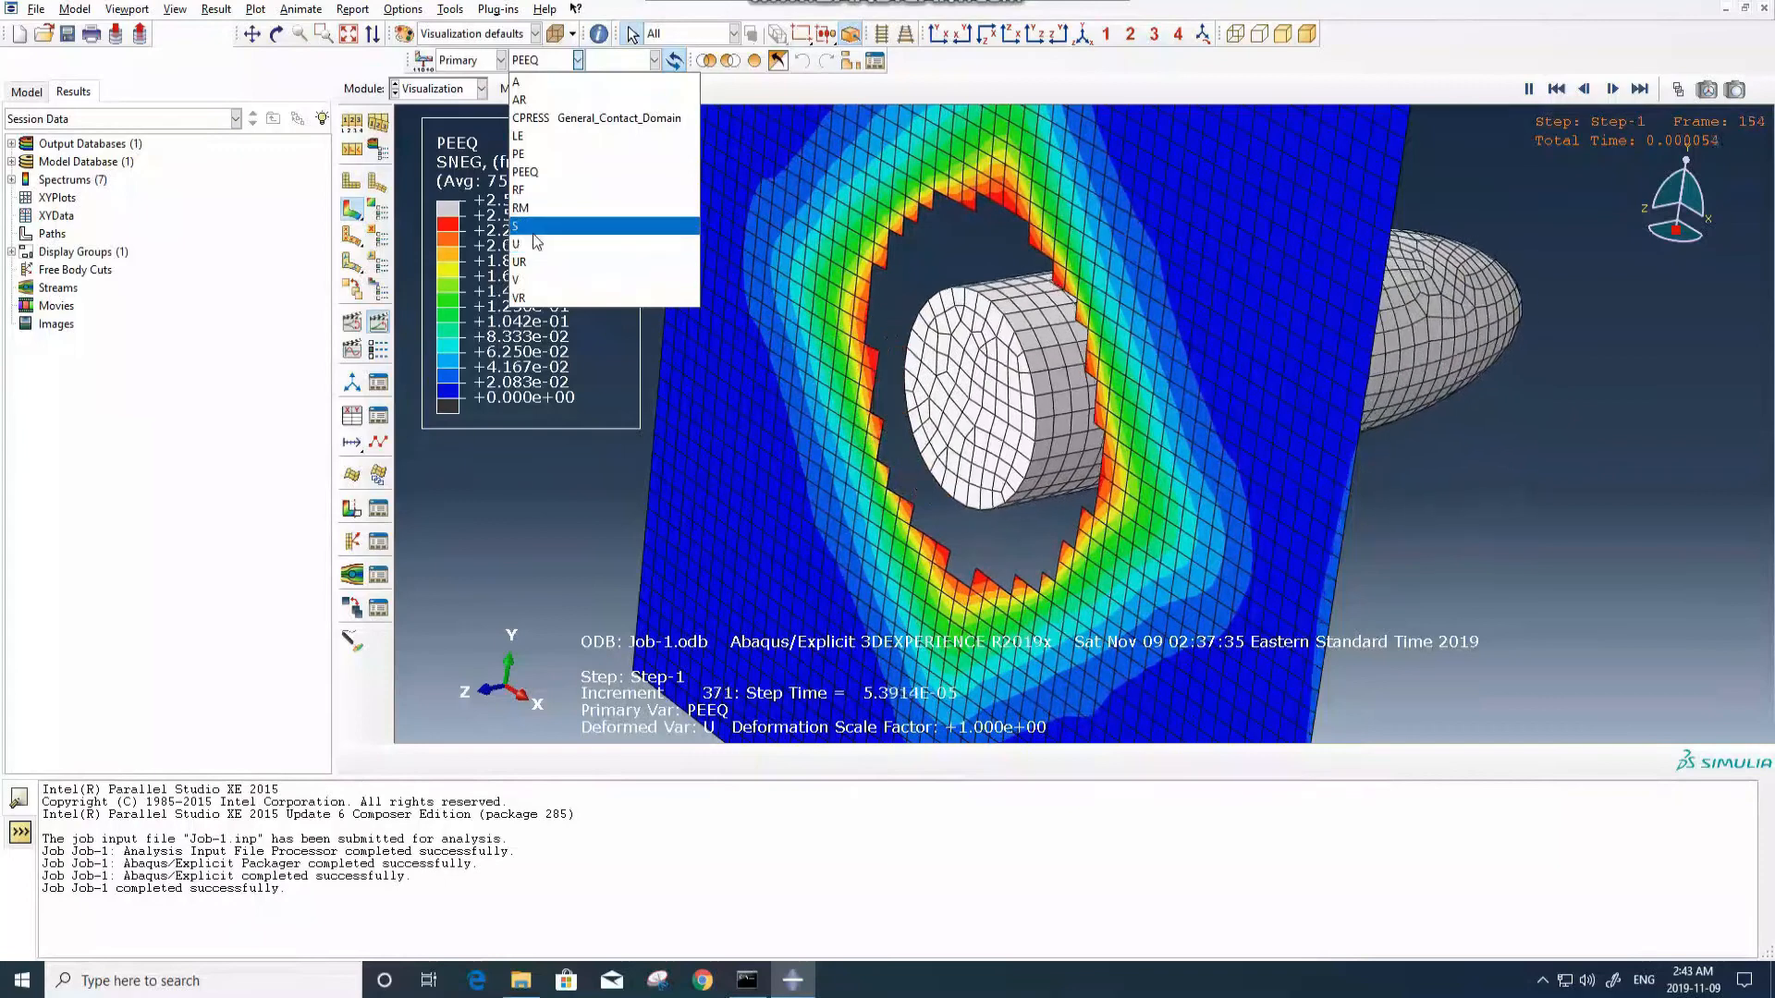
pyautogui.click(533, 227)
pyautogui.click(542, 61)
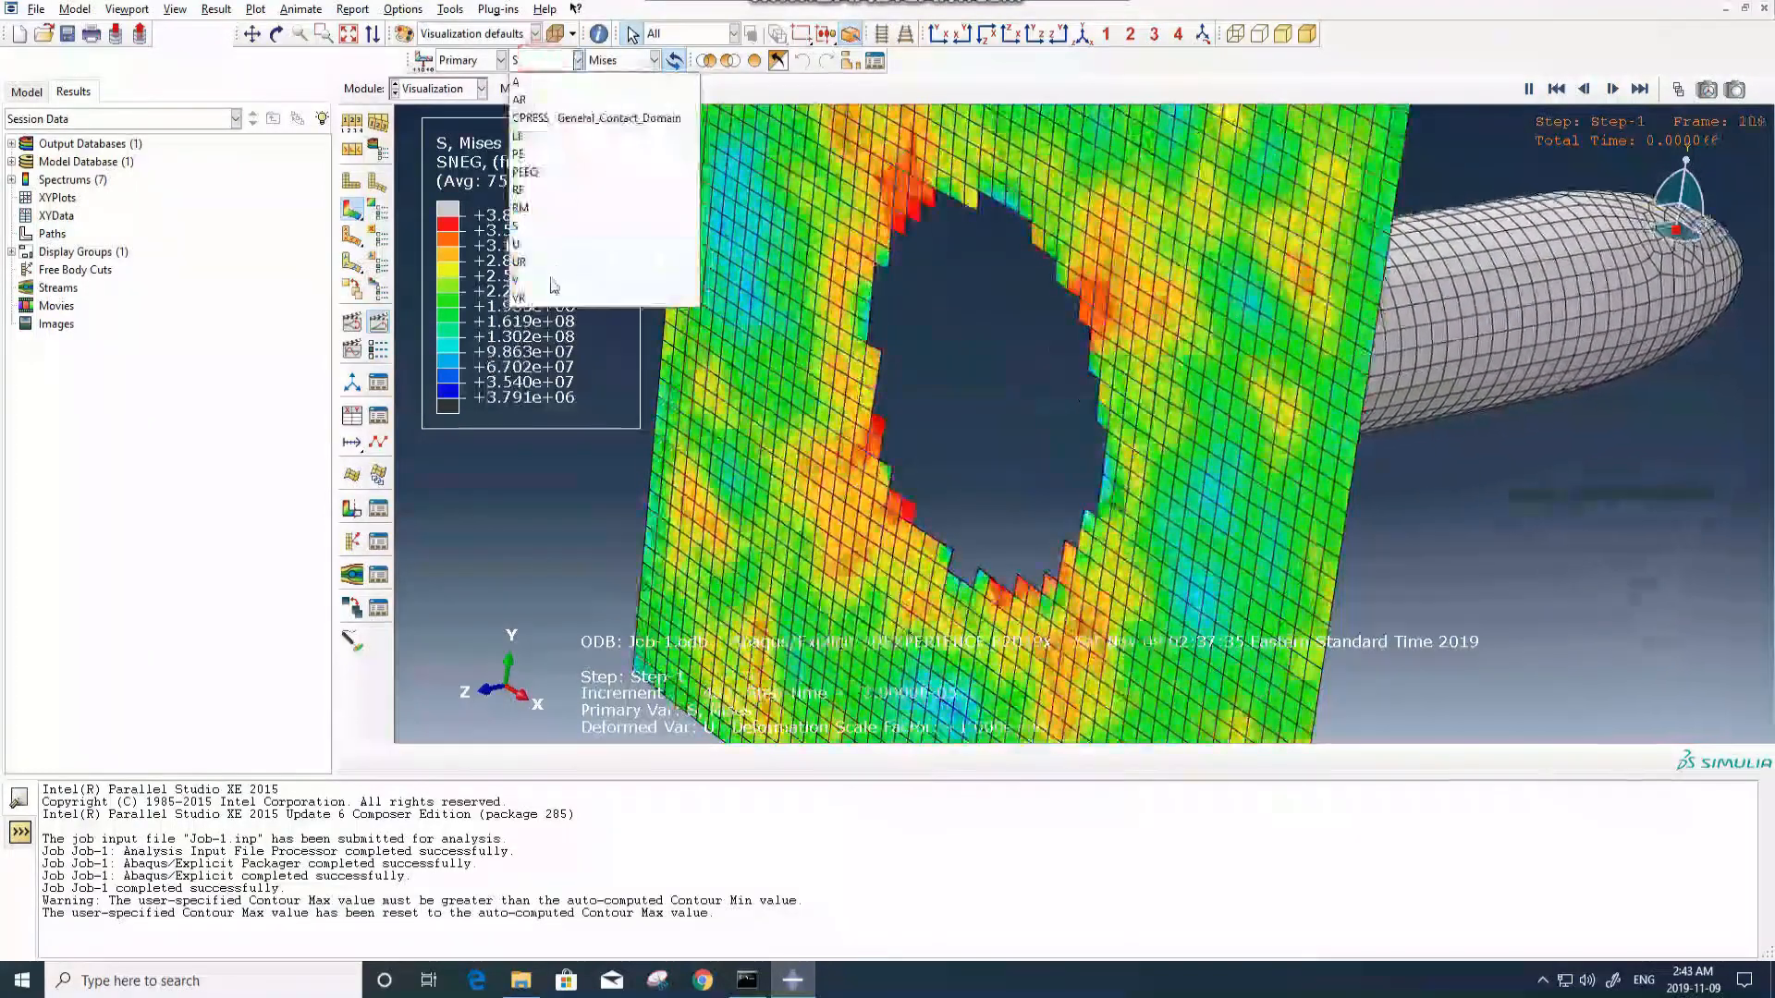
pyautogui.click(546, 270)
pyautogui.keyDown('ctrl'); pyautogui.keyDown('alt'); pyautogui.moveTo(963, 337); pyautogui.dragTo(949, 349); pyautogui.keyUp('alt'); pyautogui.keyUp('ctrl')
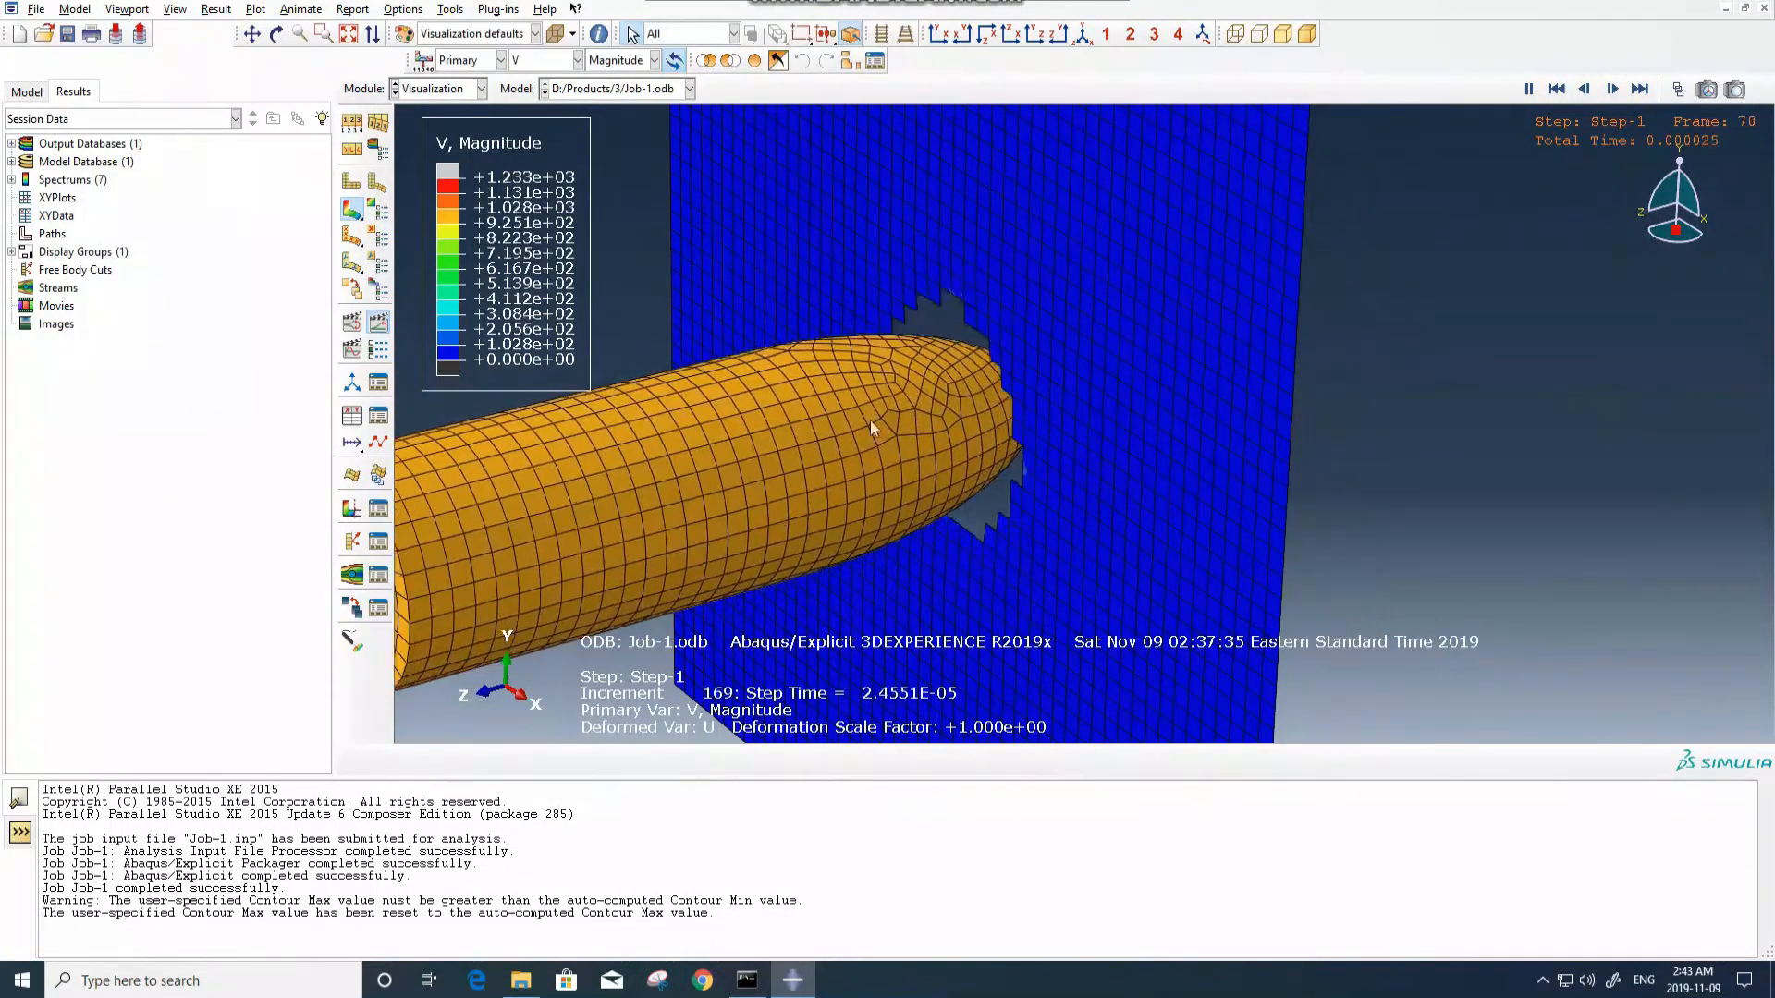
# Open the query tools and set the active result frame to 152.
pyautogui.click(599, 35)
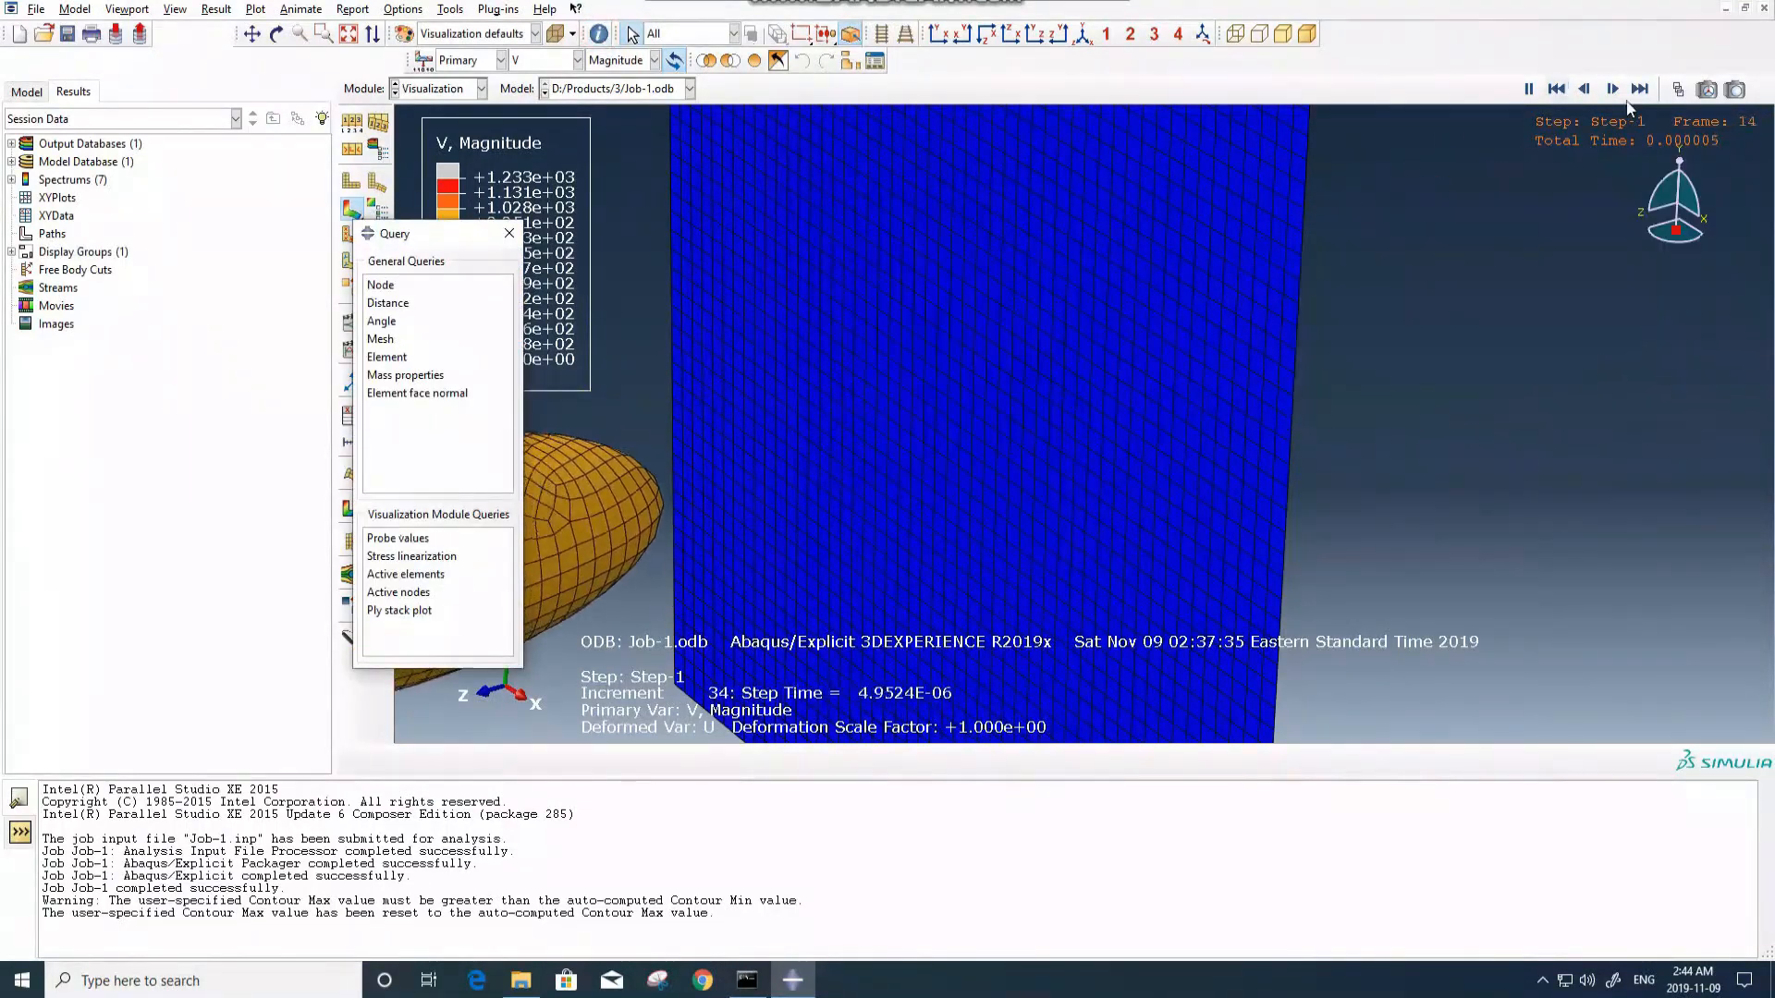
pyautogui.click(1678, 89)
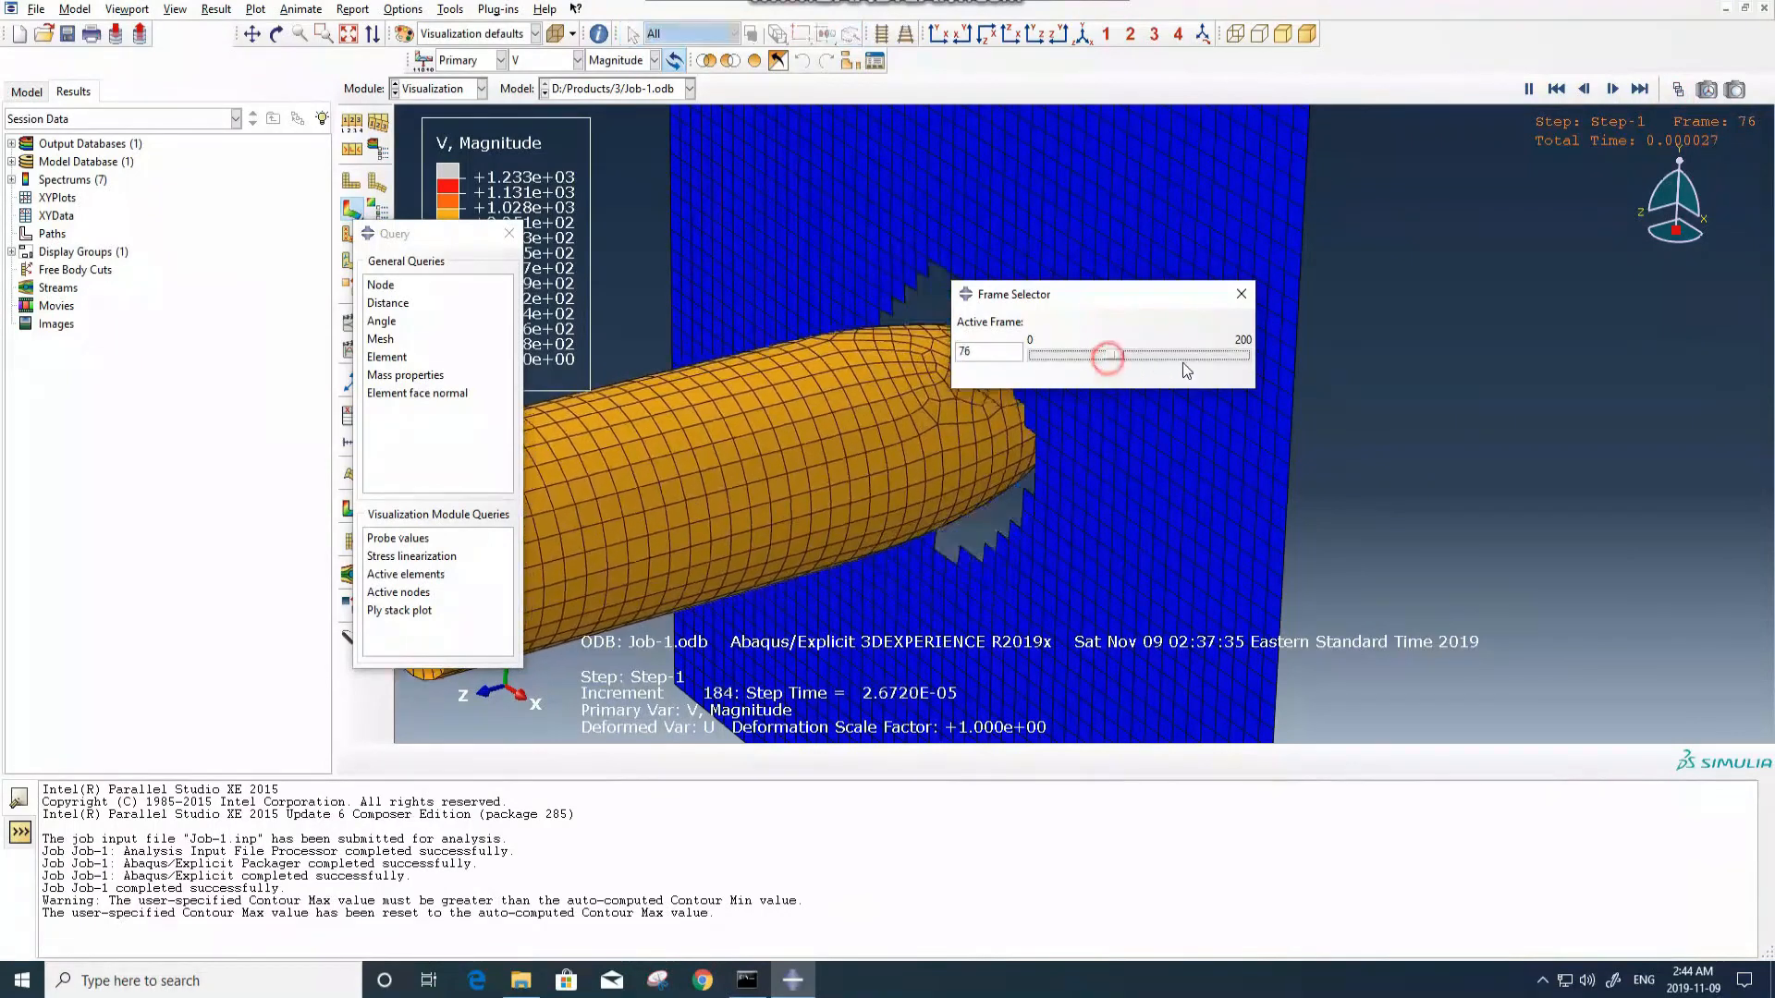
pyautogui.moveTo(1110, 355); pyautogui.dragTo(1196, 369)
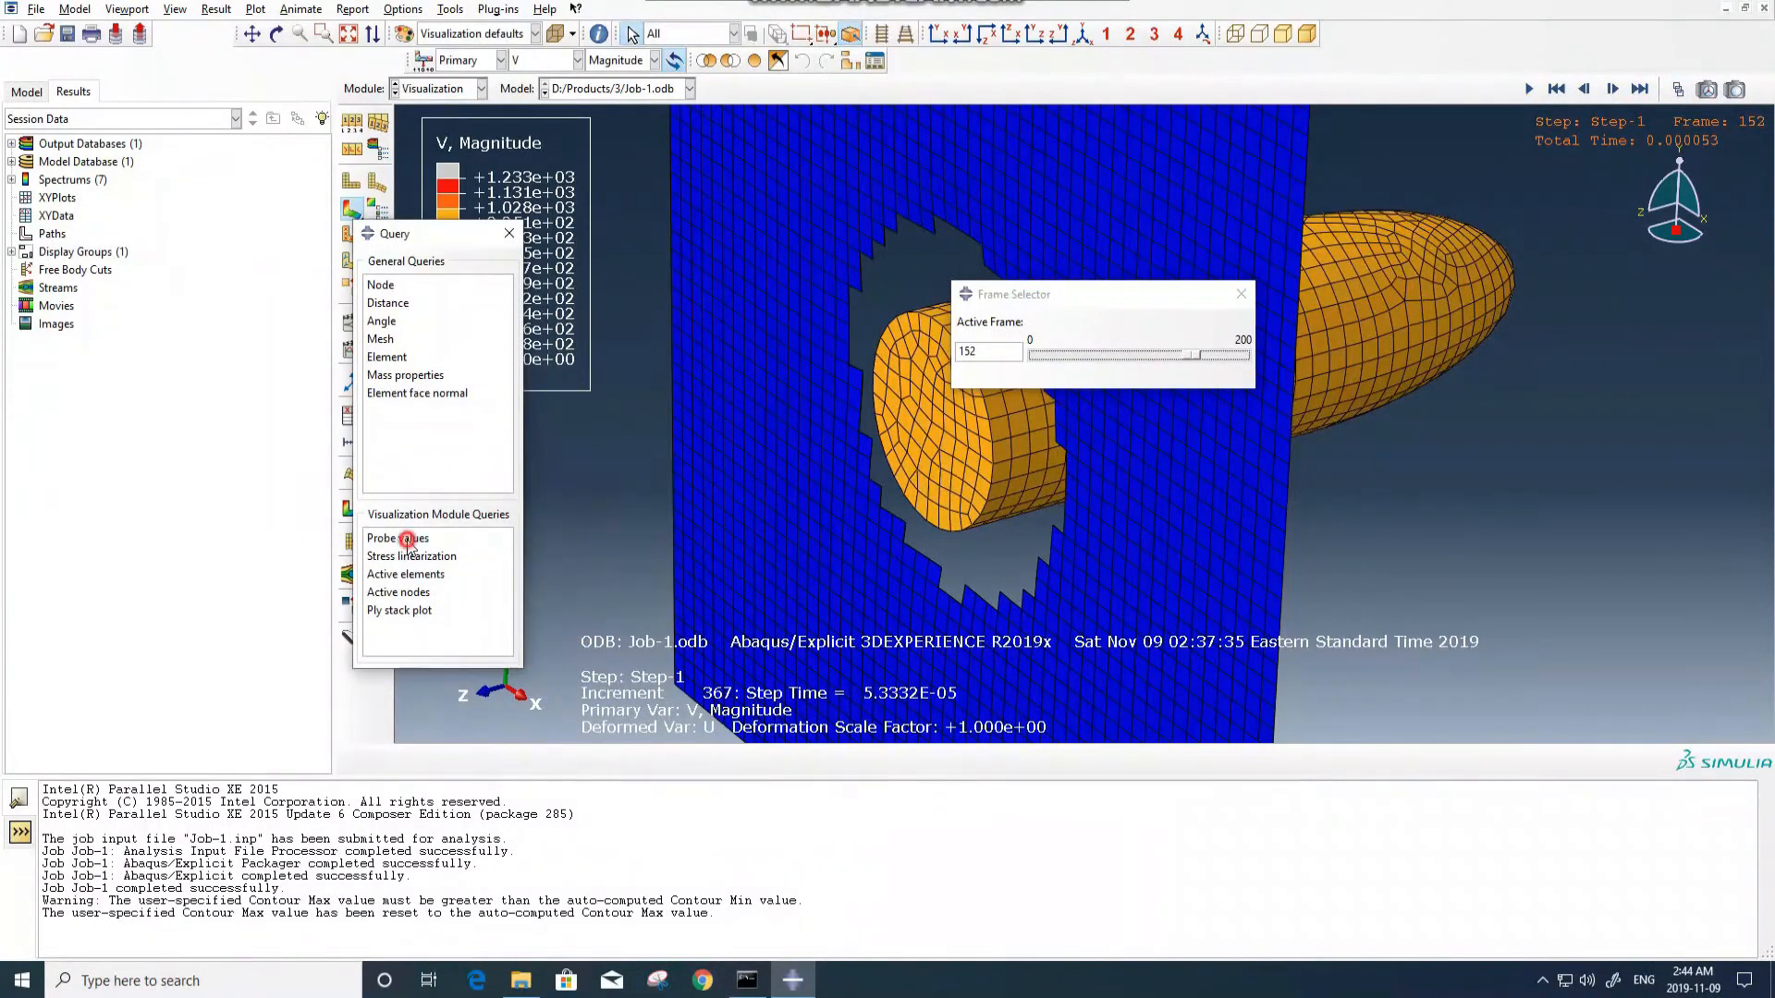
# Probe the velocity magnitude at a node of the projectile after switching the probe from elements to nodes.
pyautogui.click(408, 539)
pyautogui.click(1379, 330)
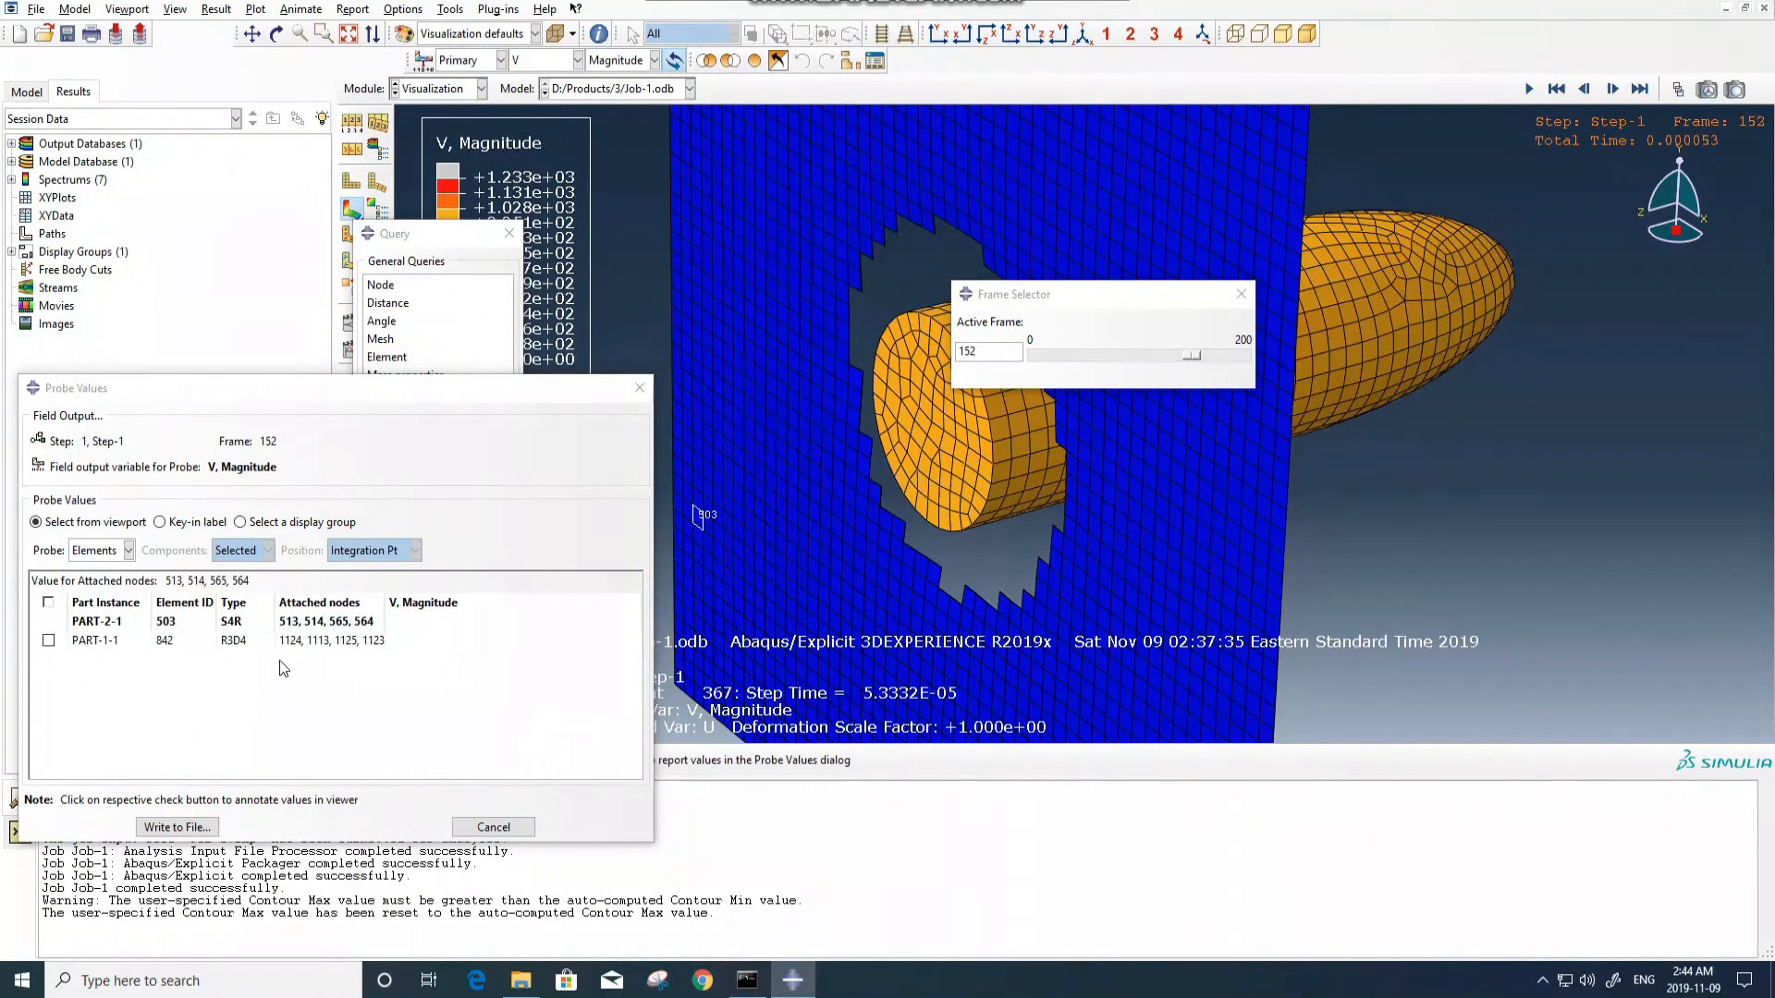
pyautogui.click(129, 550)
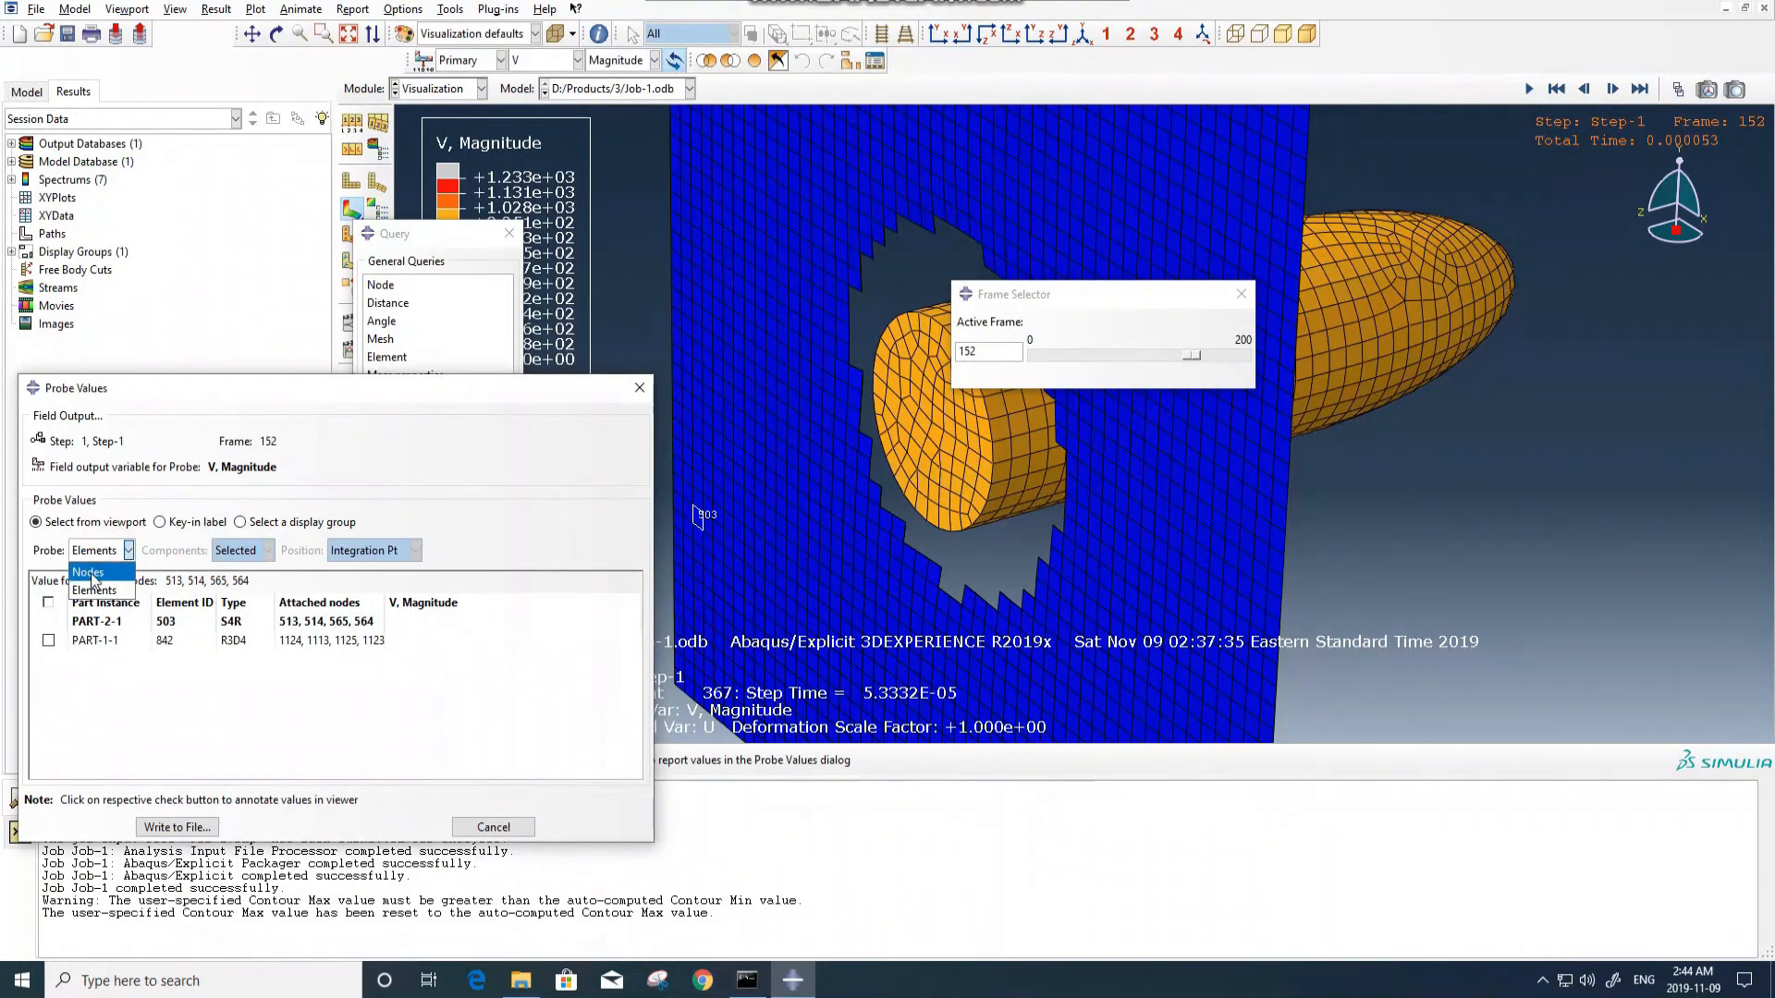
pyautogui.click(89, 573)
pyautogui.click(328, 656)
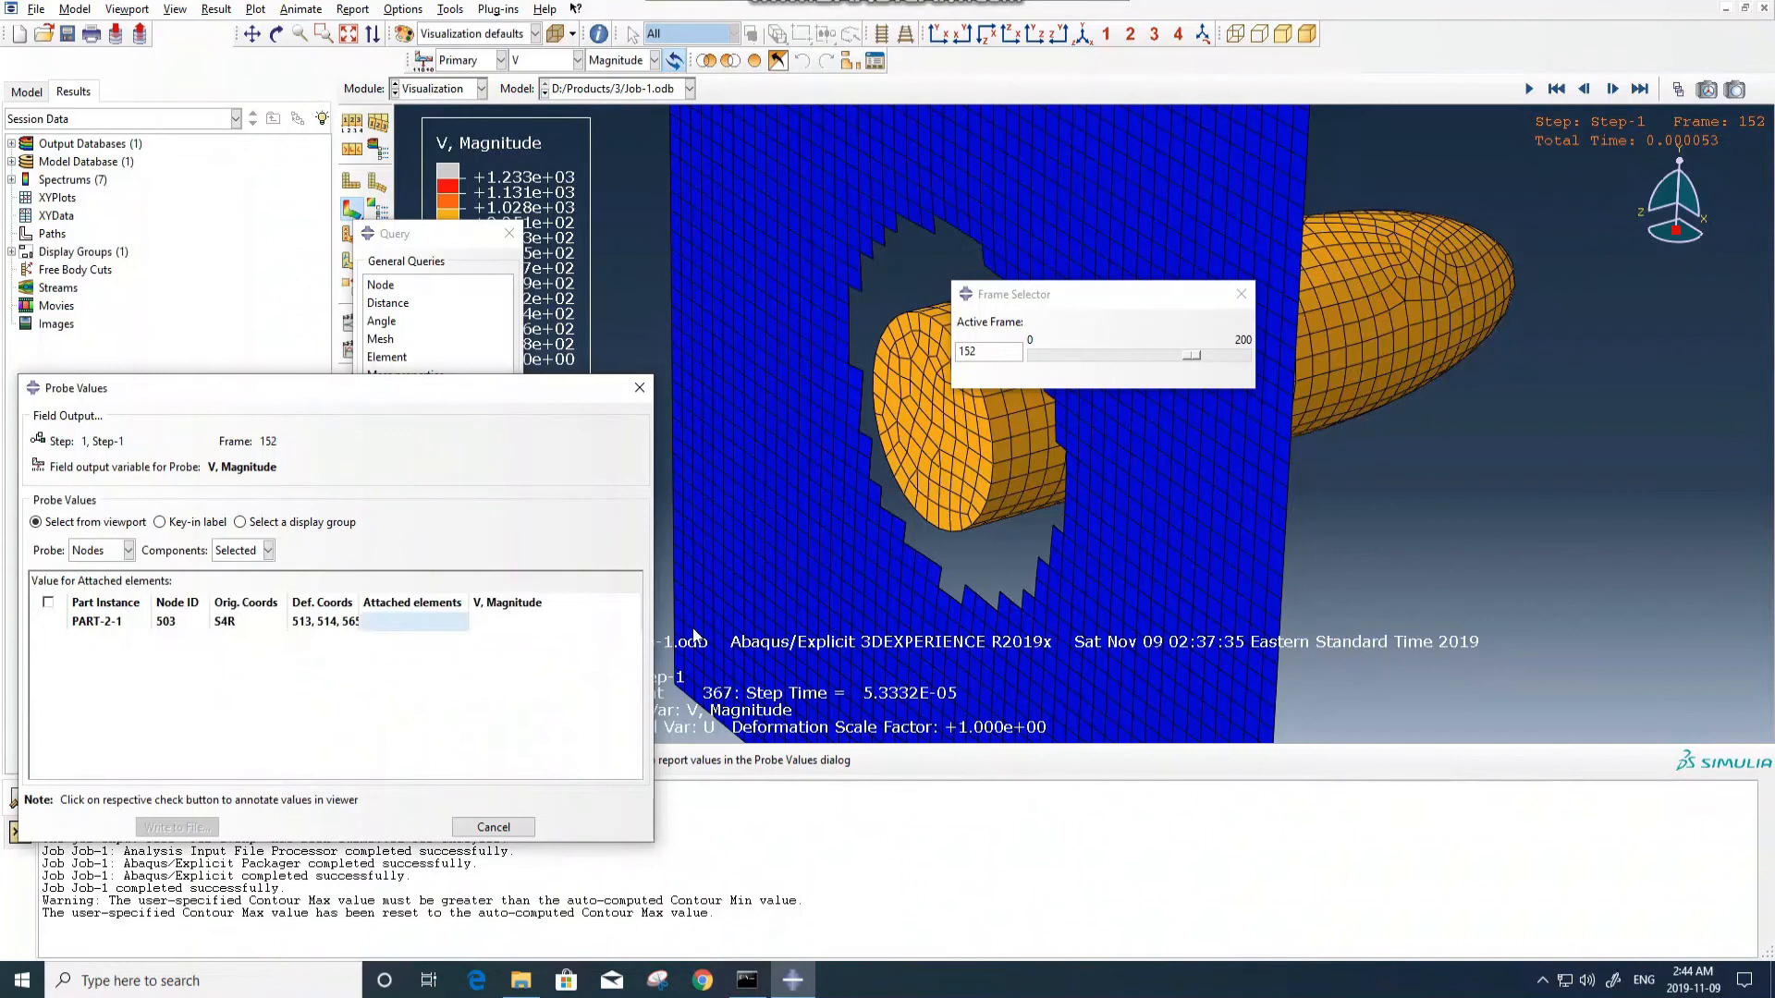
pyautogui.click(1344, 370)
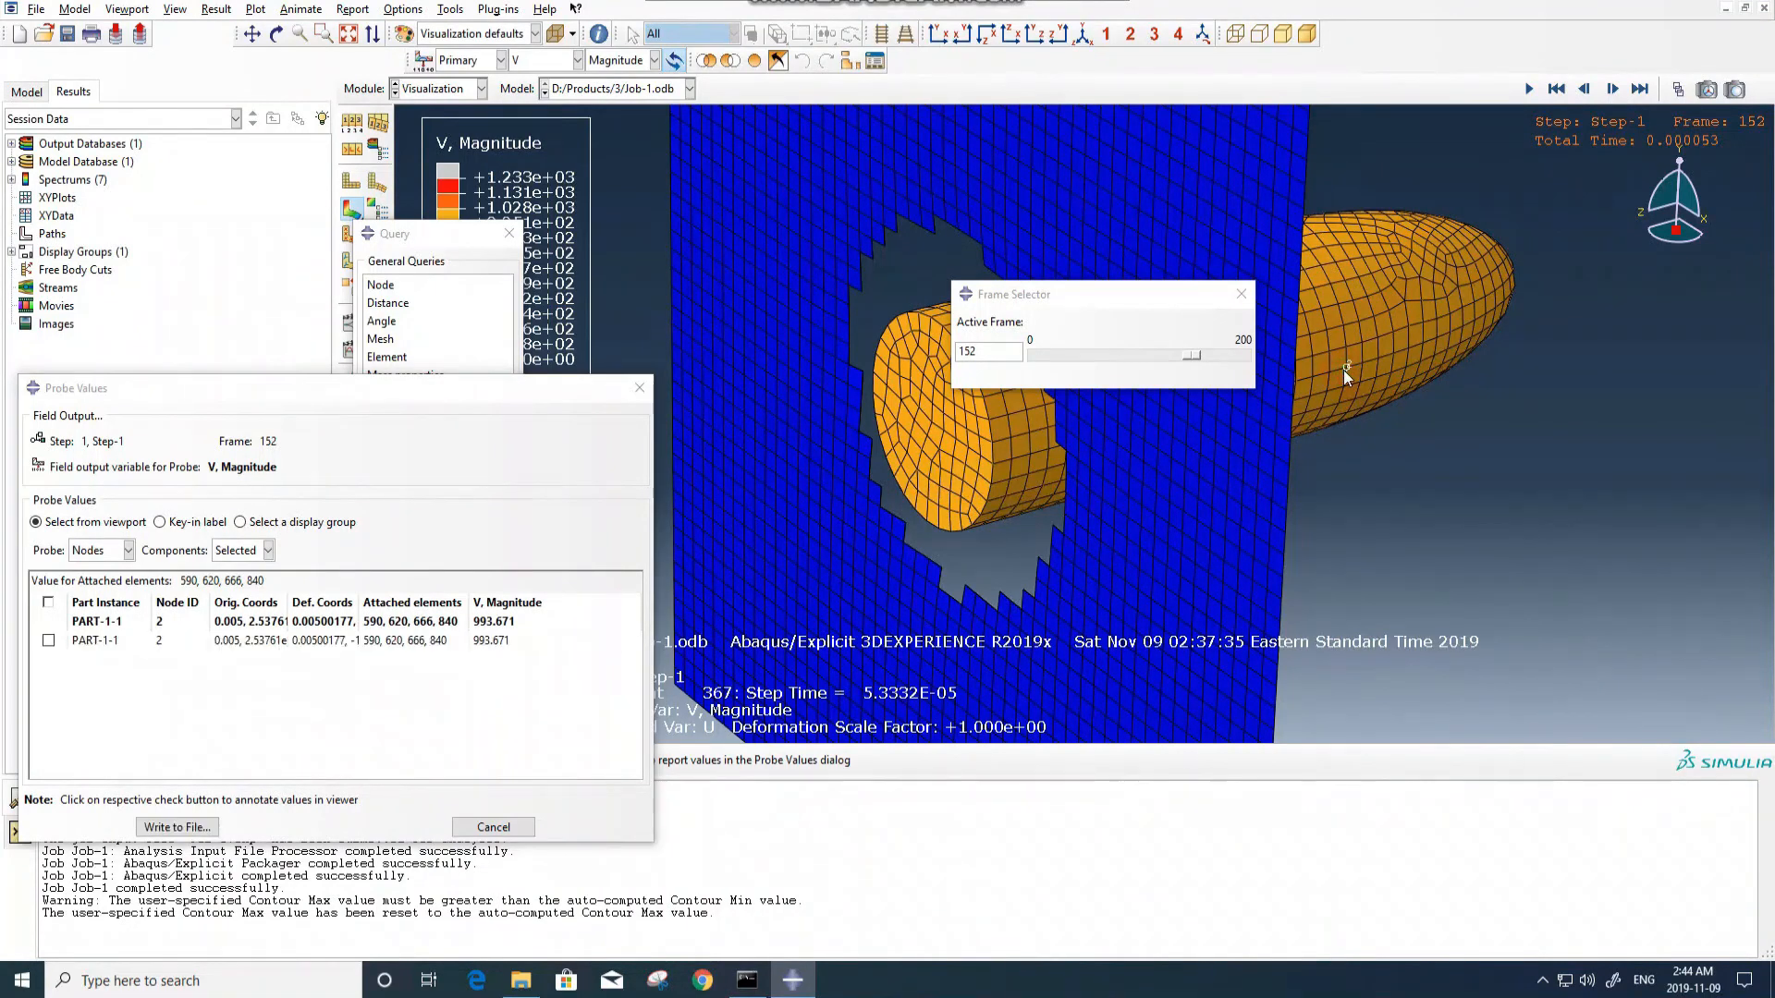
# Return the results to frame 0 and plot the Mises stress contour on the projectile and plate.
pyautogui.moveTo(1188, 356); pyautogui.dragTo(828, 481)
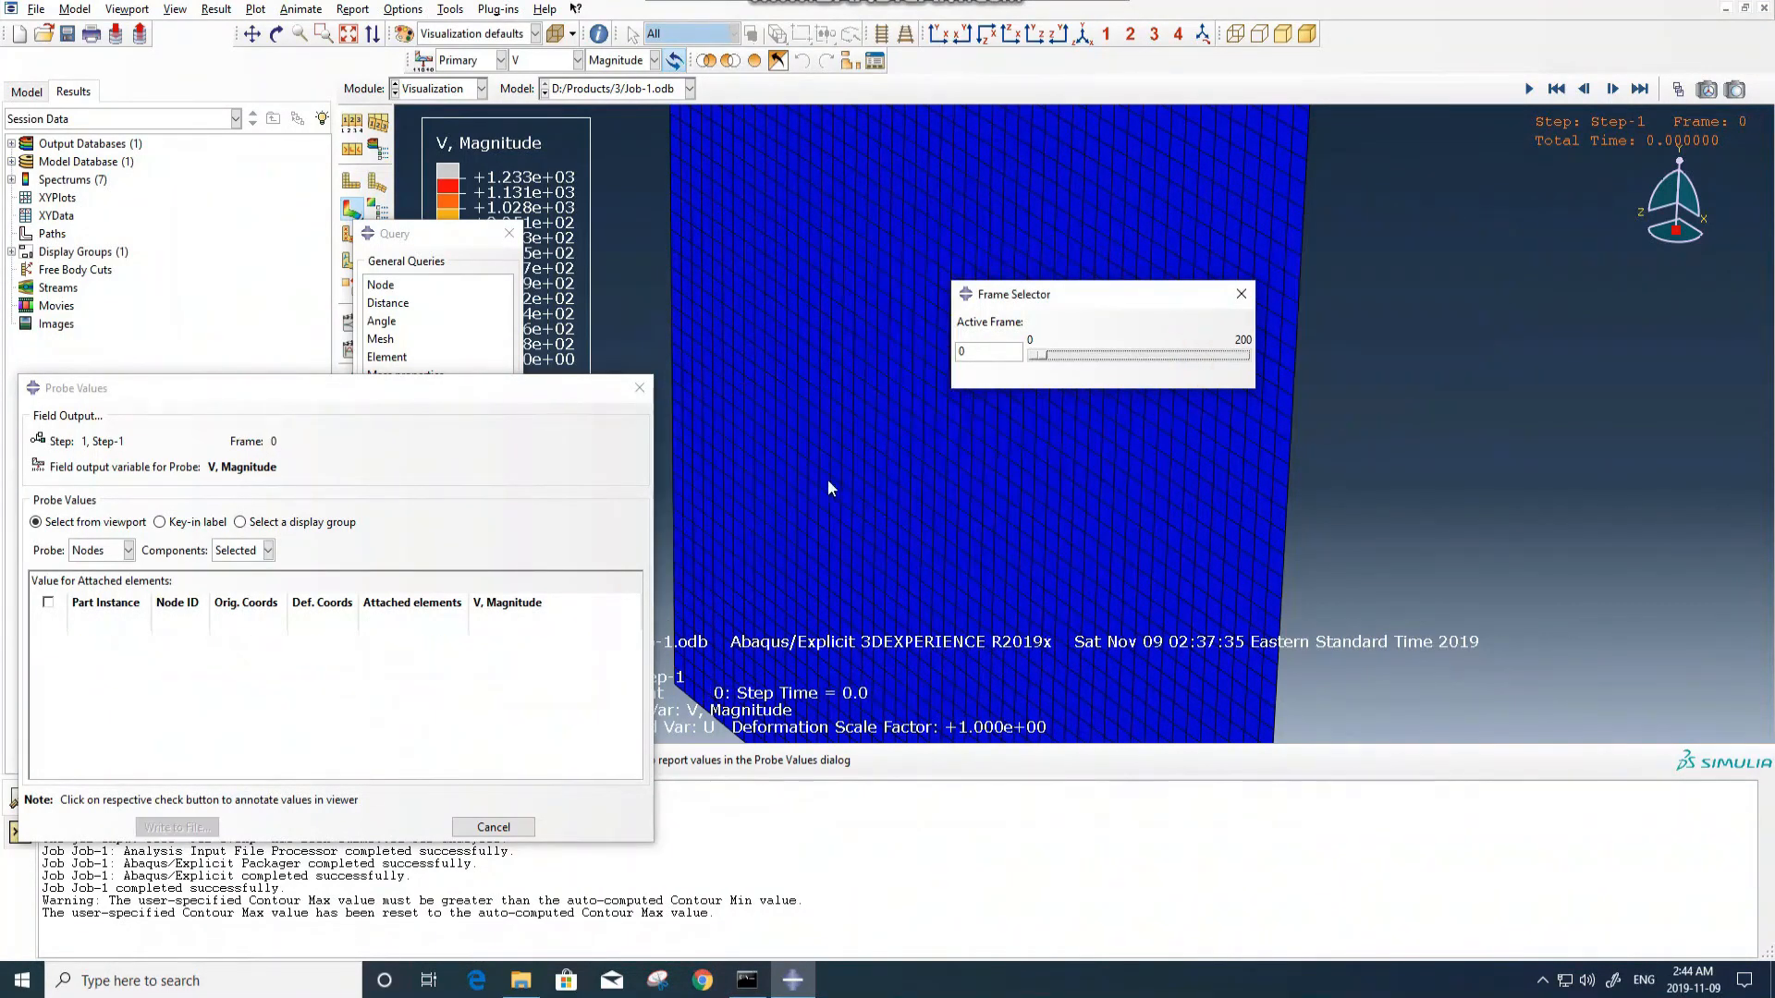
pyautogui.scroll(-5, 844, 536)
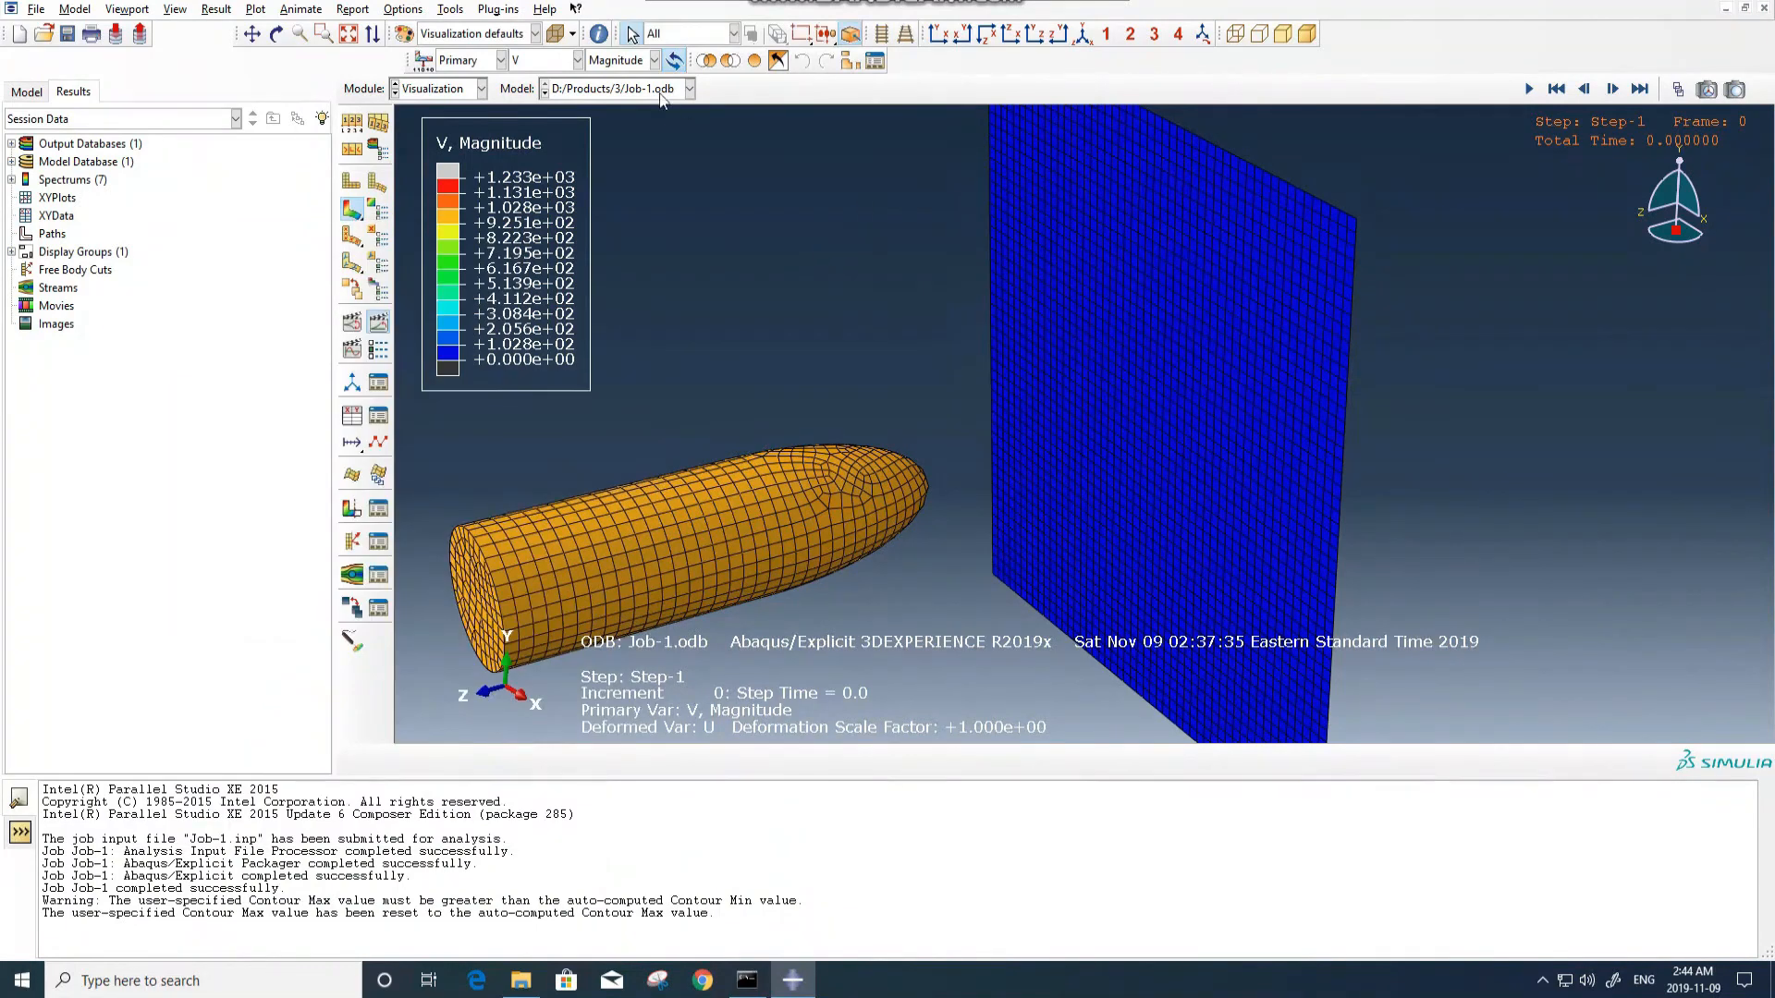
pyautogui.click(543, 62)
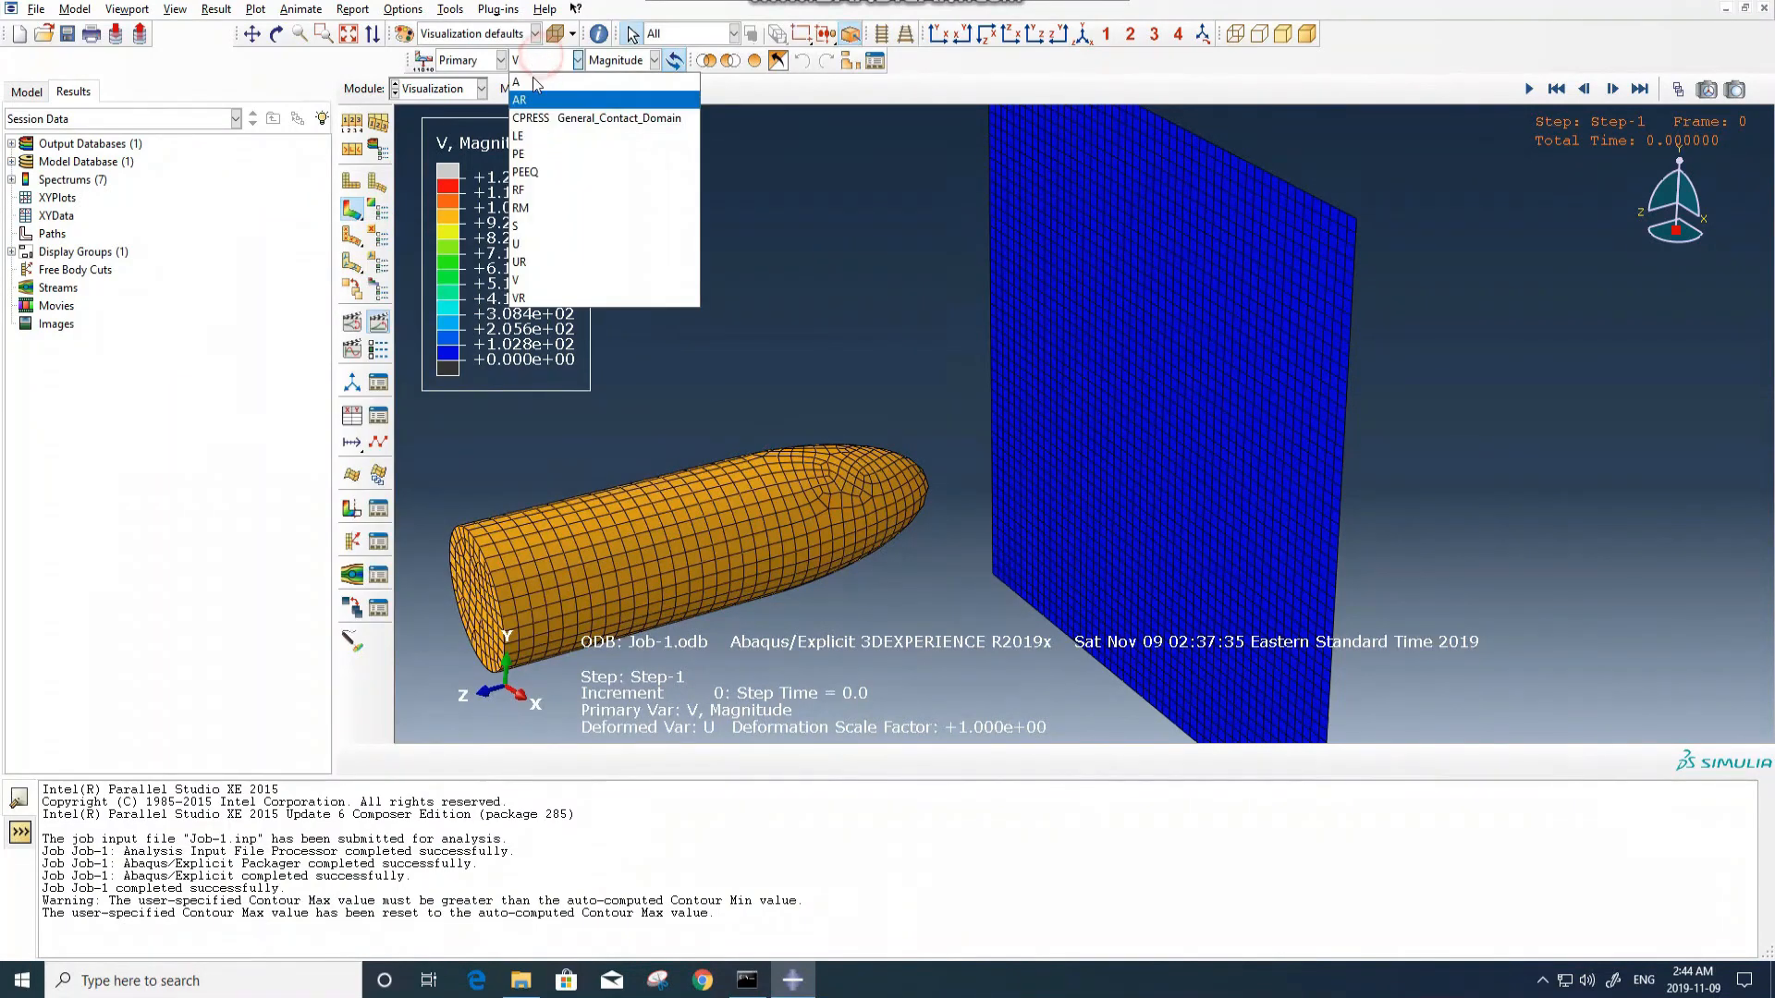
pyautogui.click(558, 246)
pyautogui.click(529, 60)
pyautogui.click(542, 349)
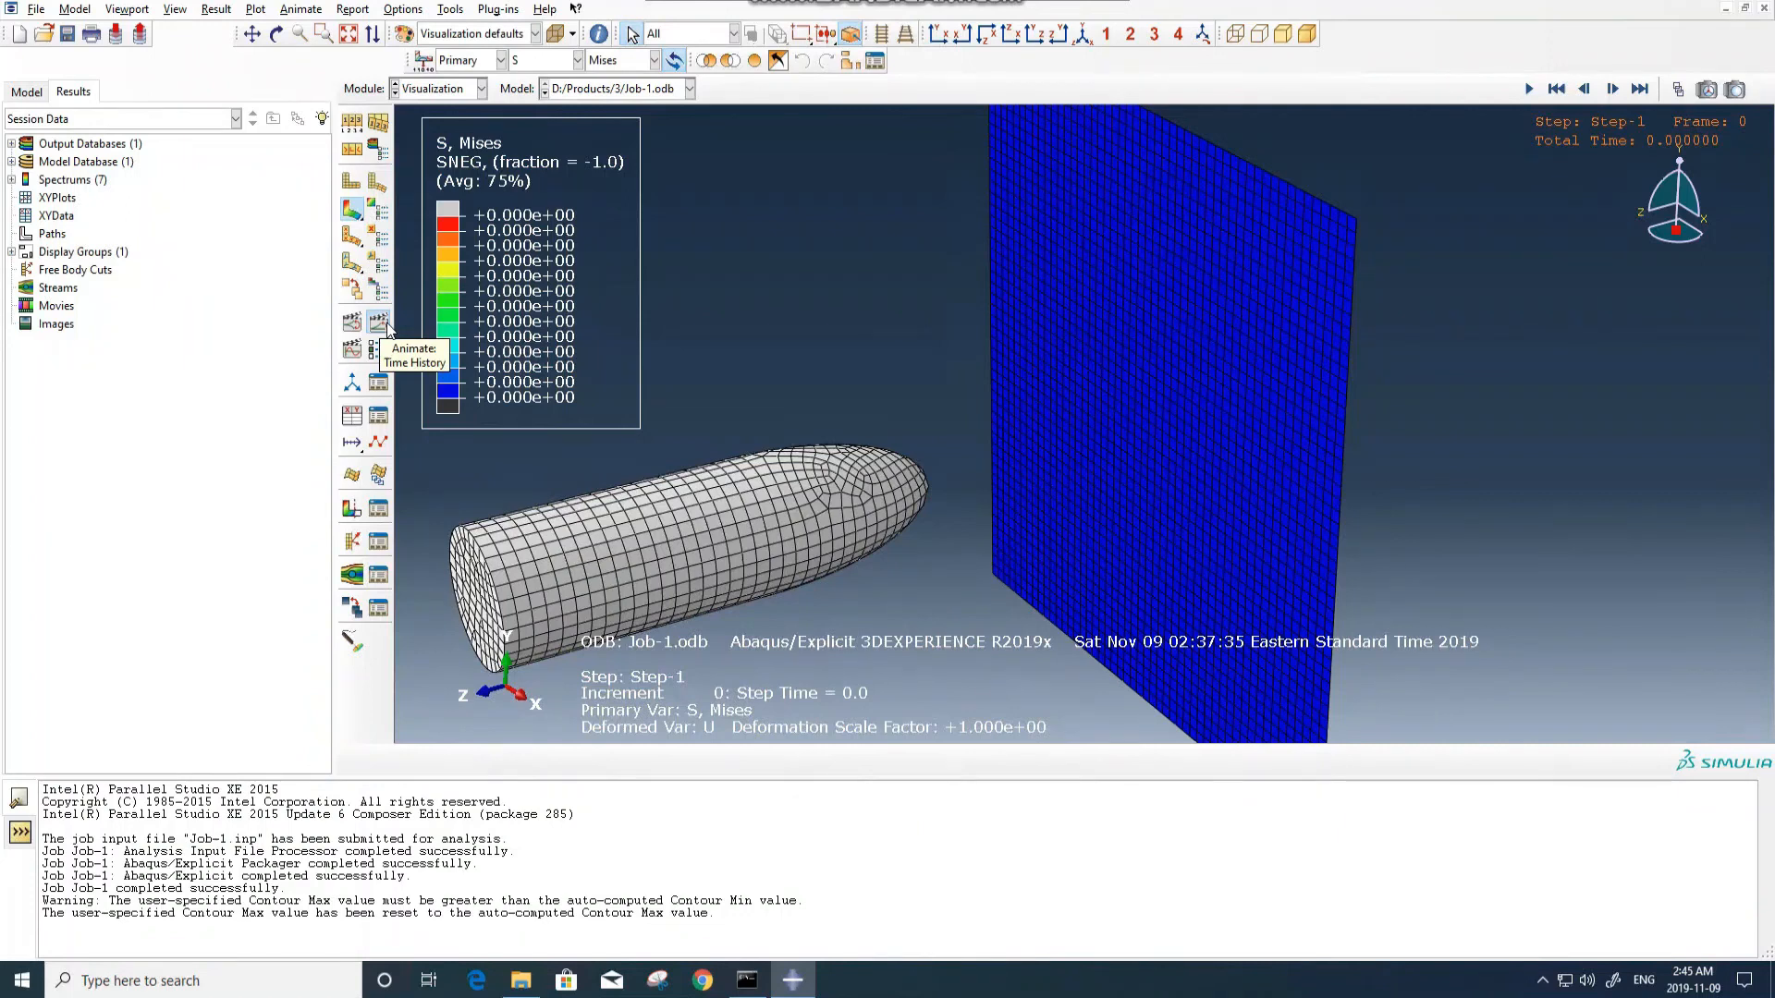
# Restart the time-history animation of the Mises stress contour.
pyautogui.click(538, 62)
pyautogui.click(536, 59)
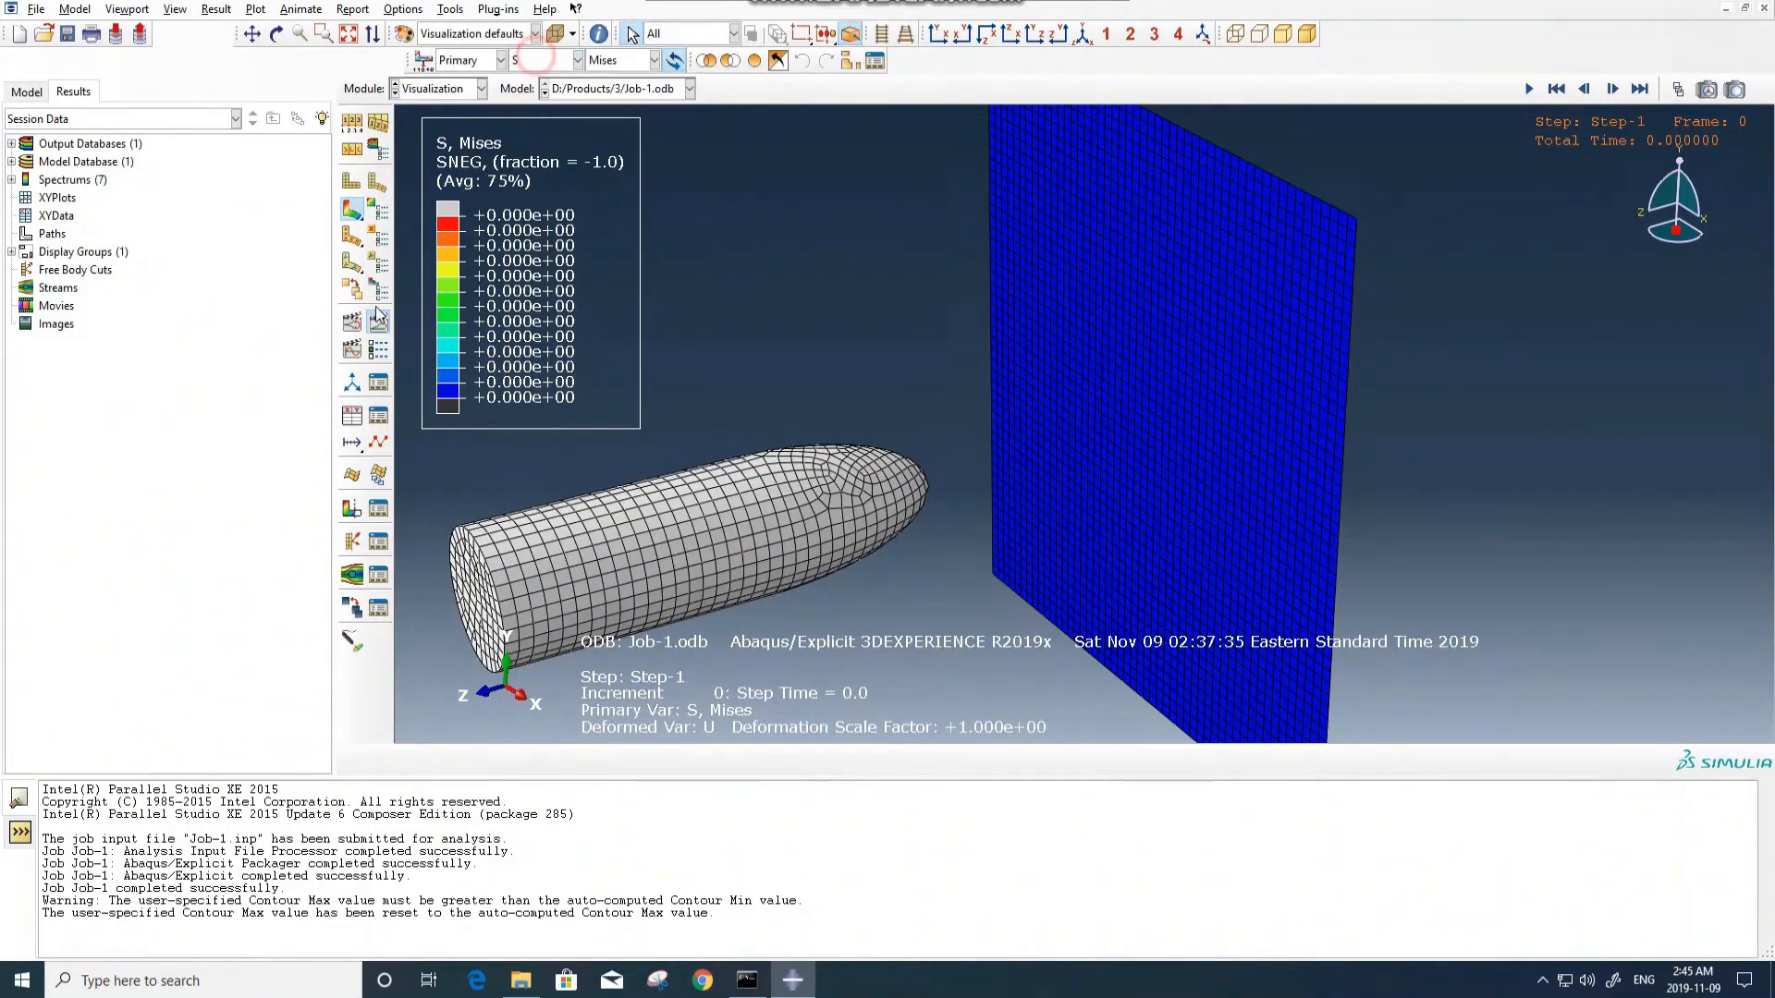
pyautogui.click(379, 323)
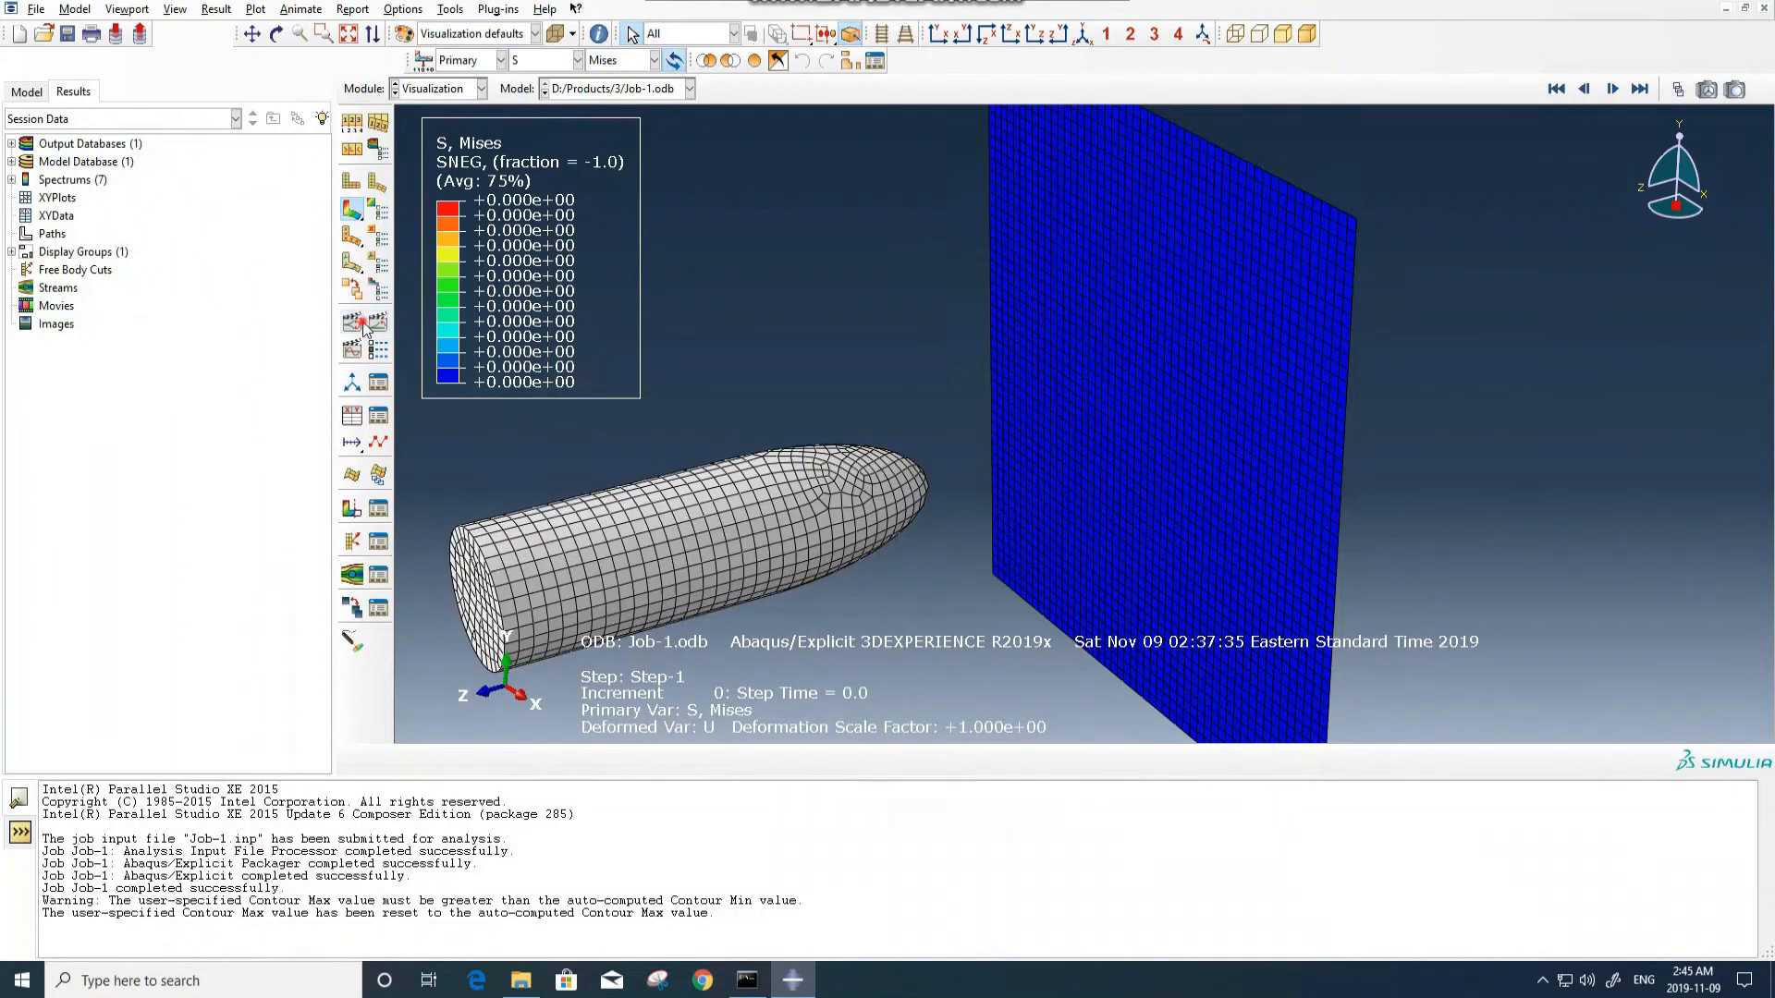